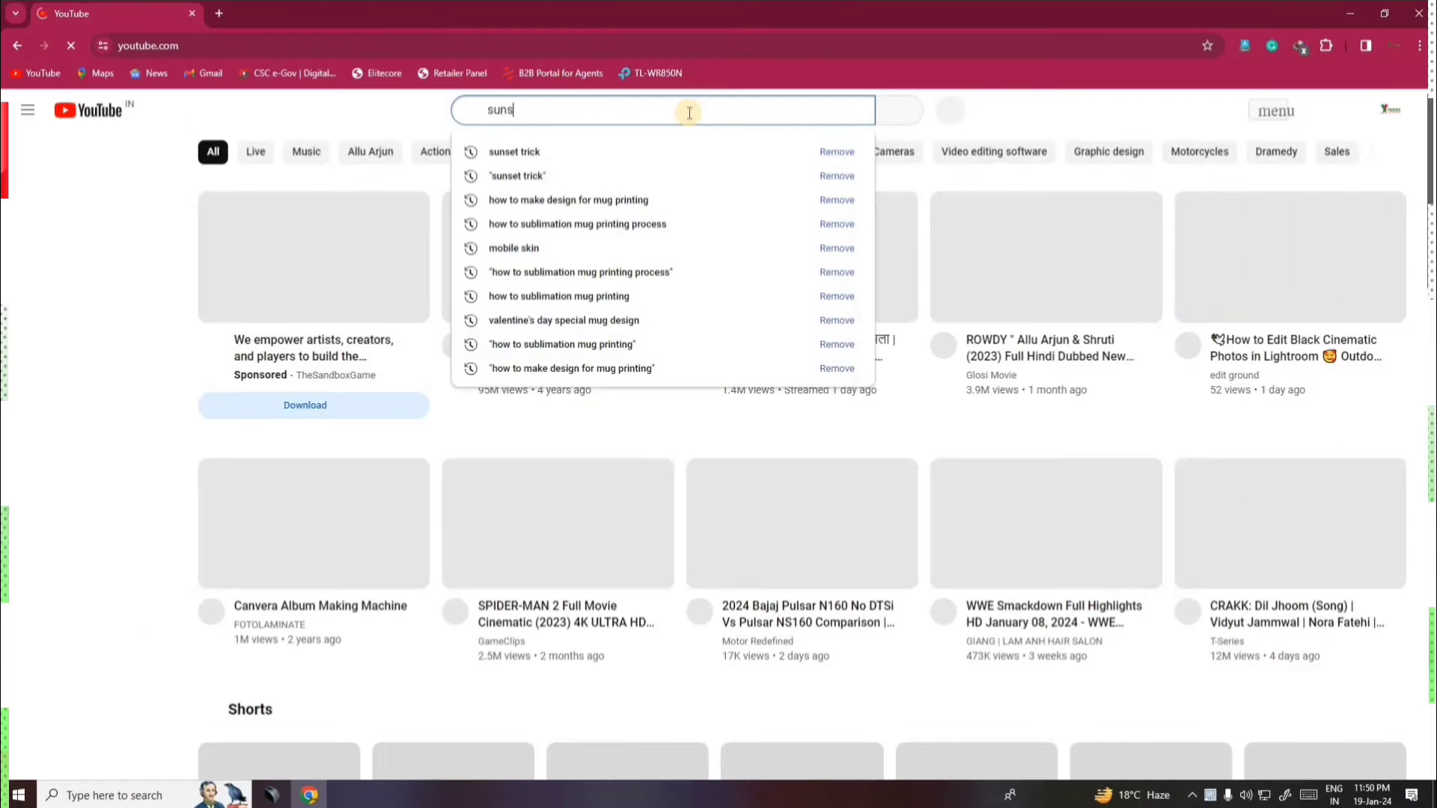
Search YouTube for 'sunset trick' and open the channel's Valentine mug design video.
click(557, 149)
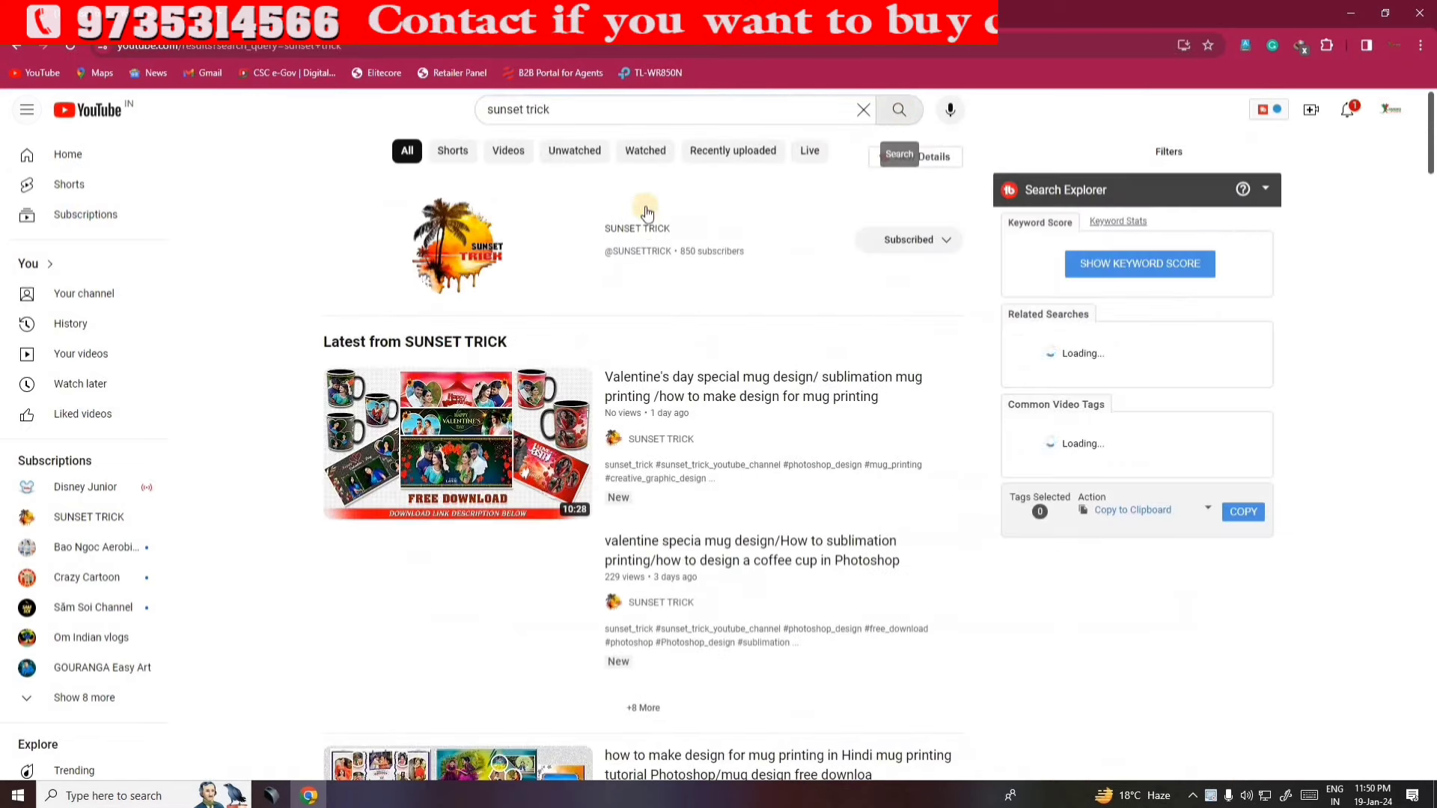
click(649, 229)
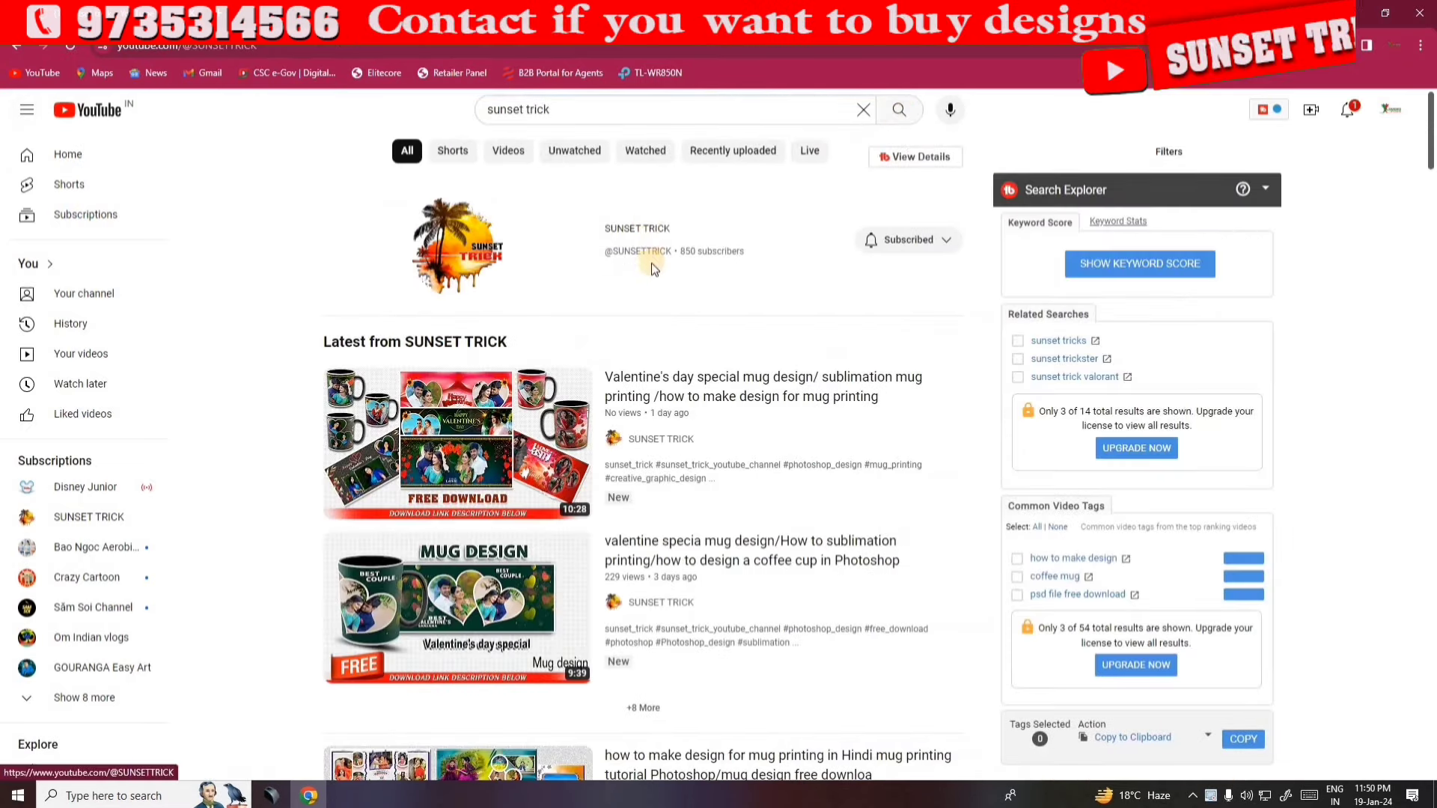
scroll(482, 713, down, 3)
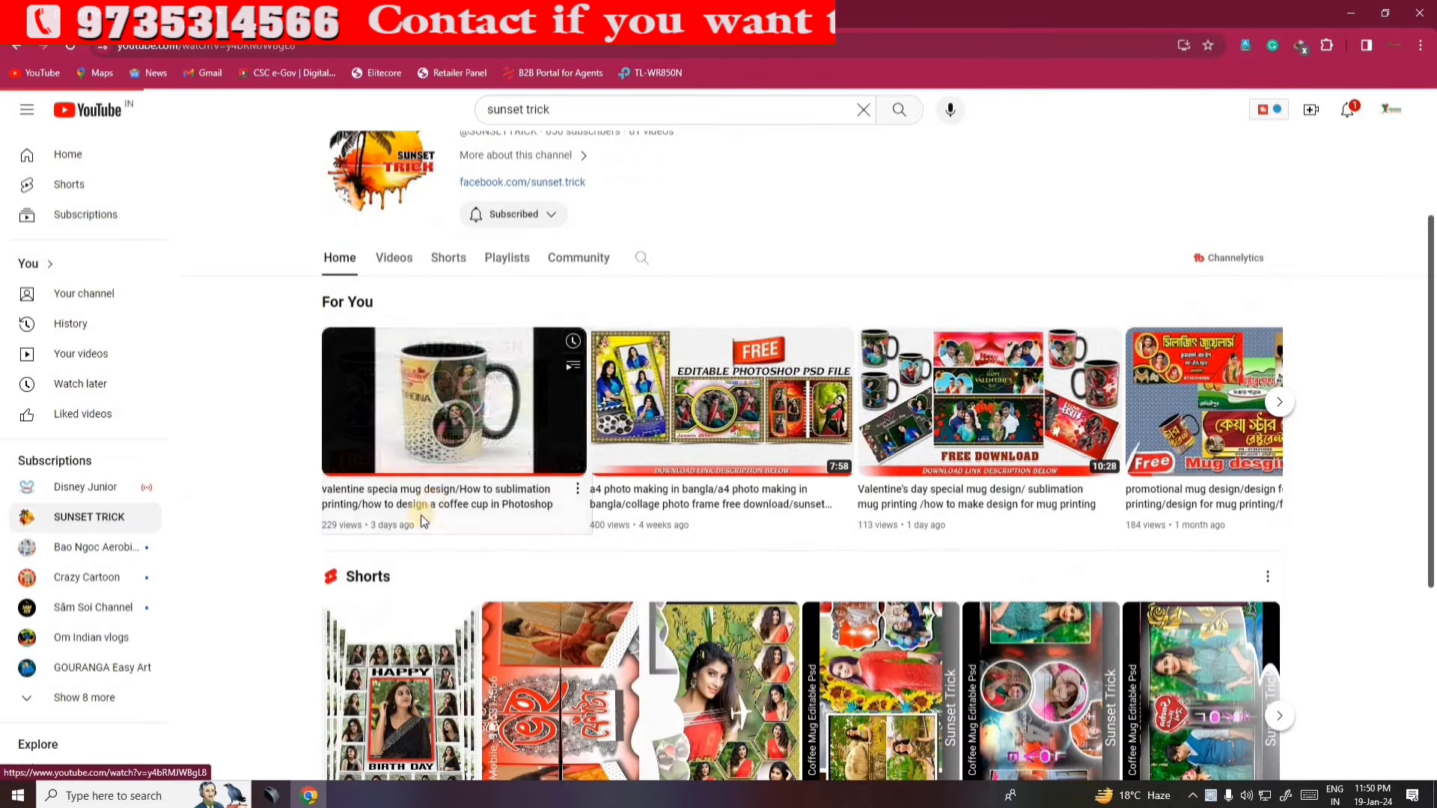
click(428, 500)
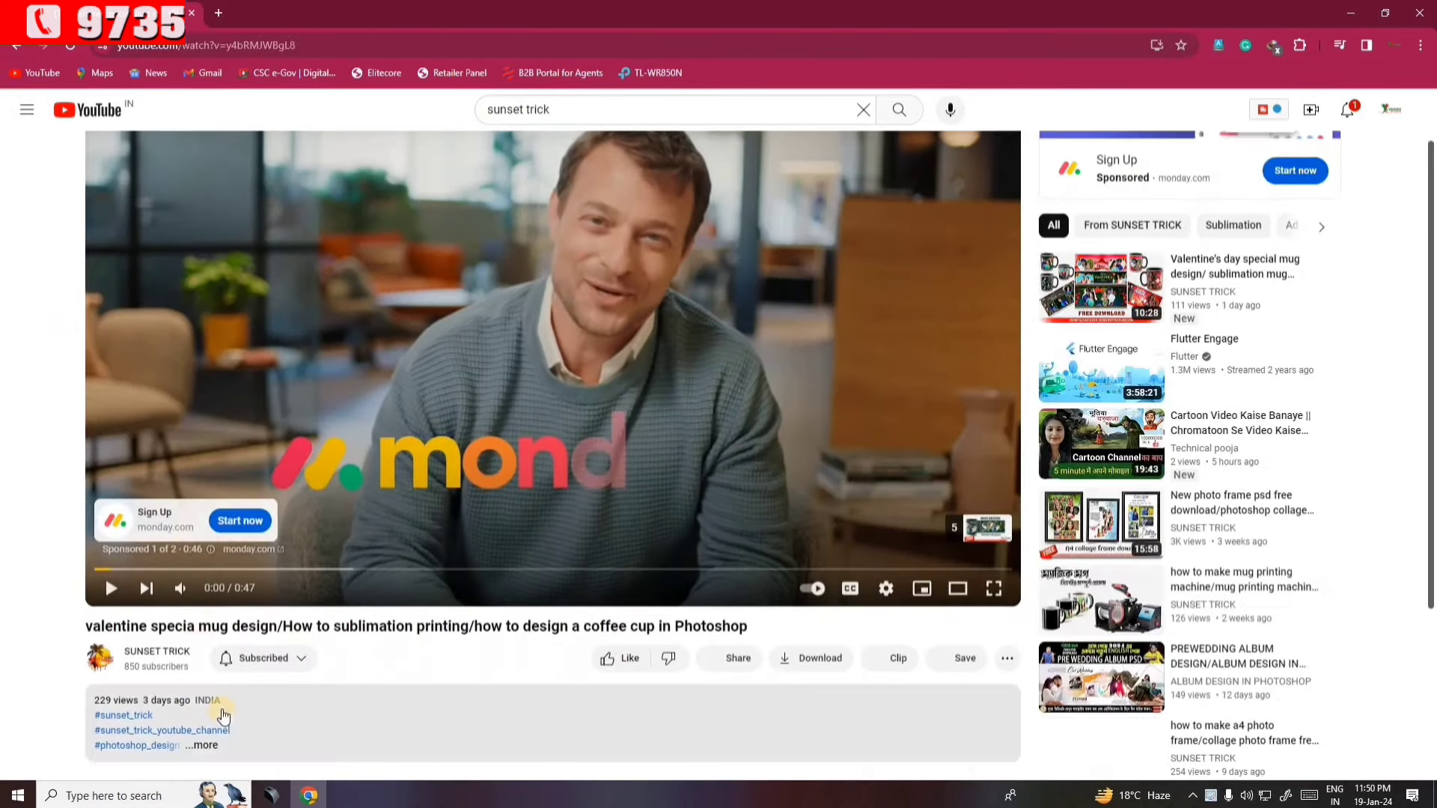
Download the 'valentine's day MUG 1.rar' archive via the description's Google Drive link.
scroll(223, 717, down, 4)
click(216, 449)
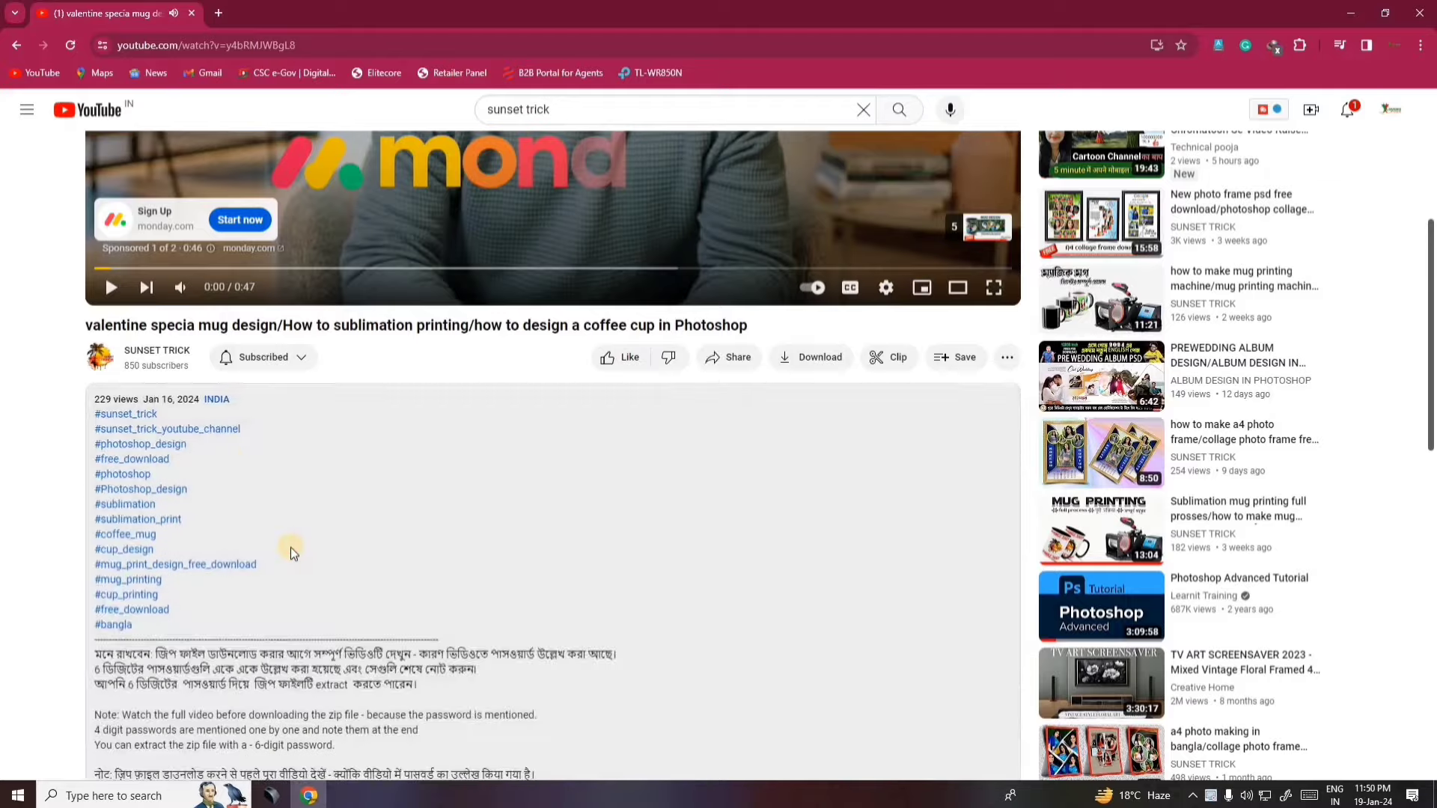
scroll(291, 546, down, 4)
scroll(277, 550, down, 2)
scroll(240, 558, down, 4)
scroll(225, 560, down, 1)
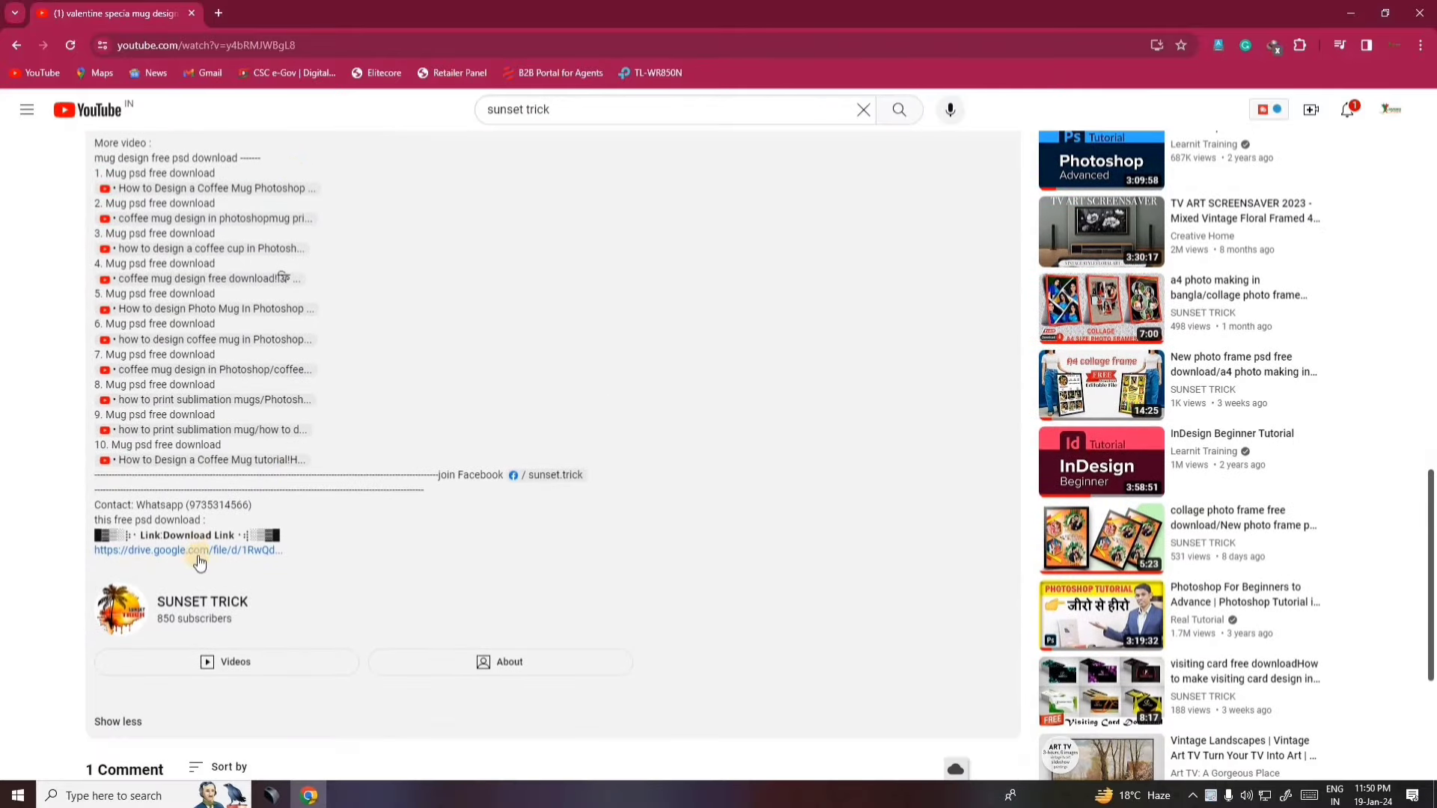
click(205, 552)
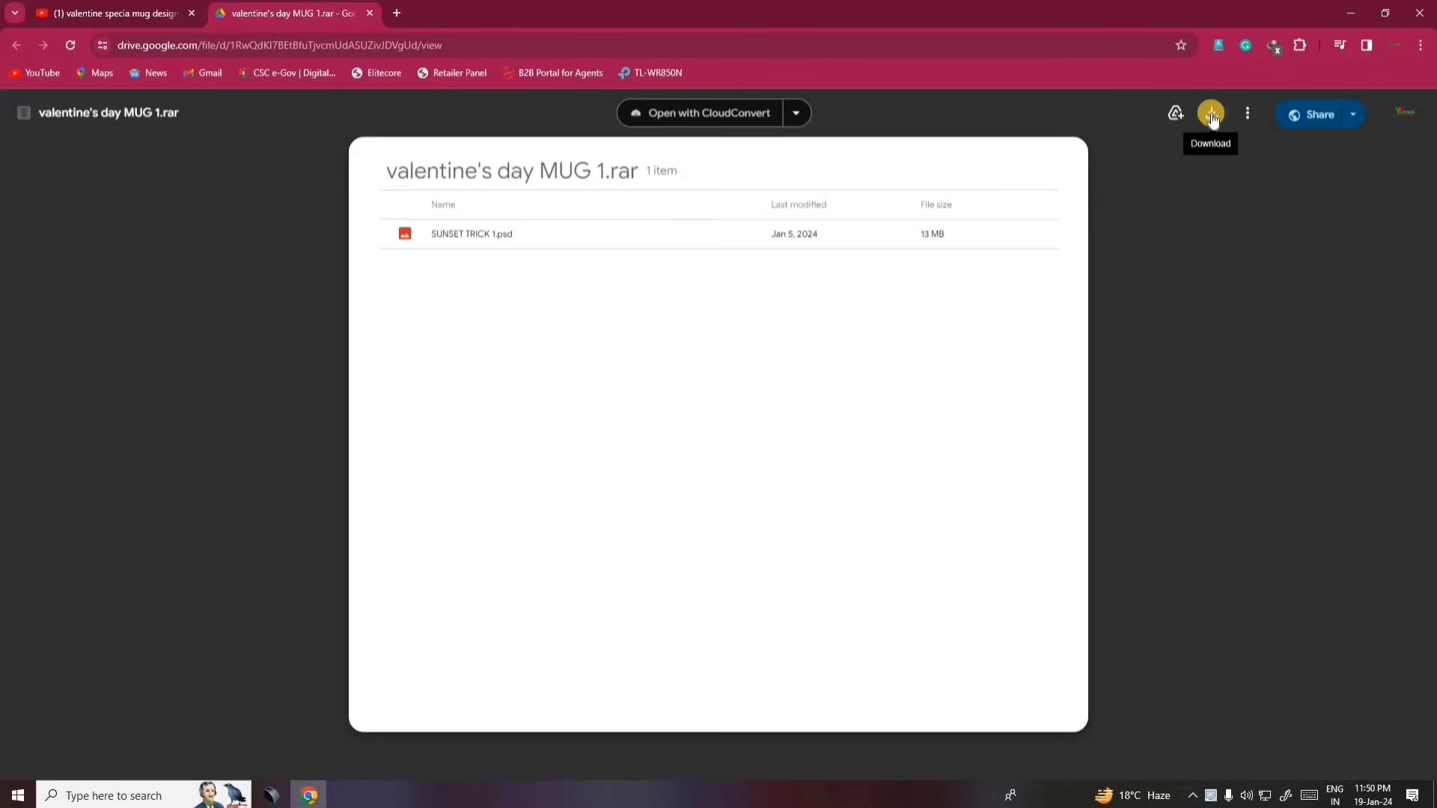
click(1213, 116)
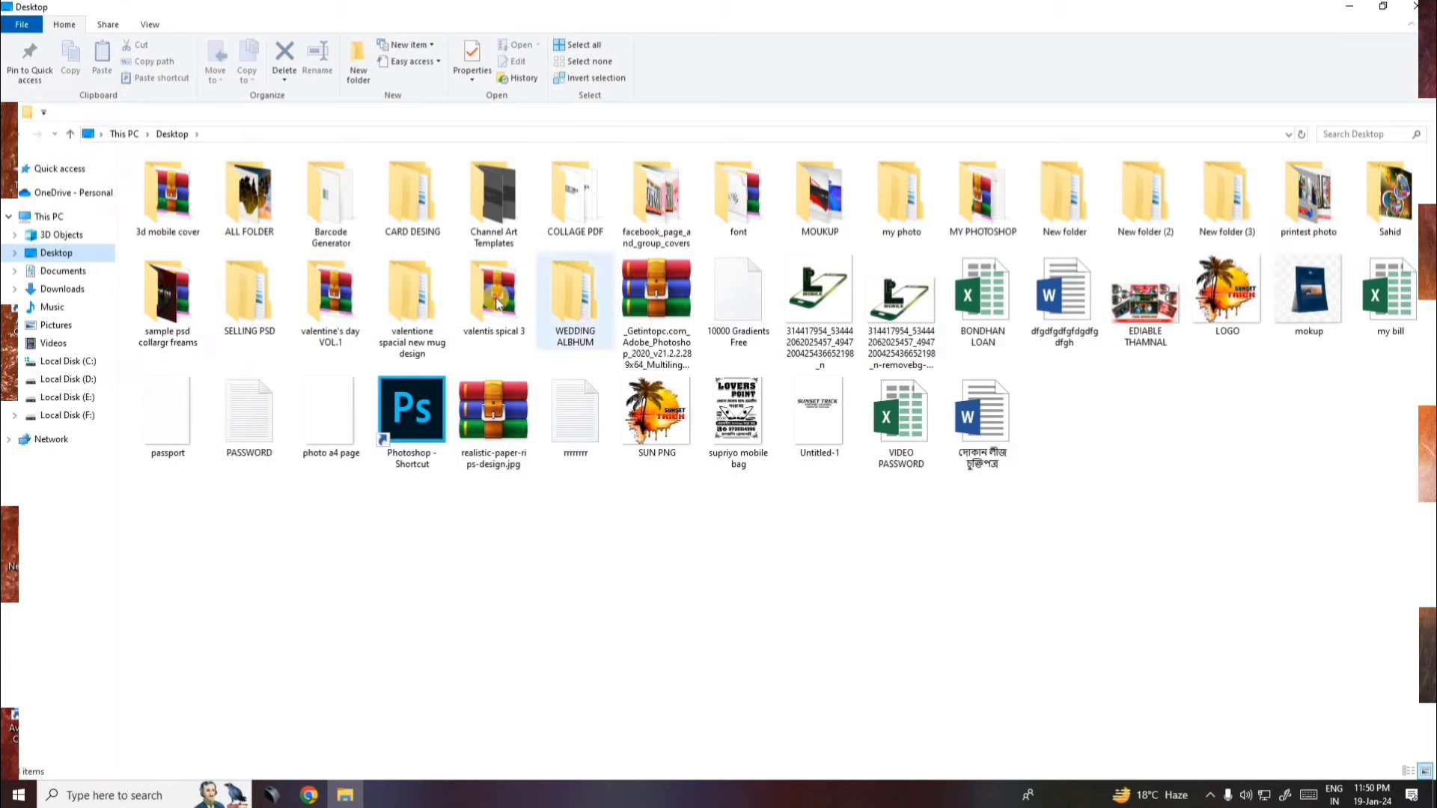
Extract the archive in valentis spical 3 to 'valentine special vol.3' with its password.
double_click(496, 302)
right_click(358, 291)
click(404, 349)
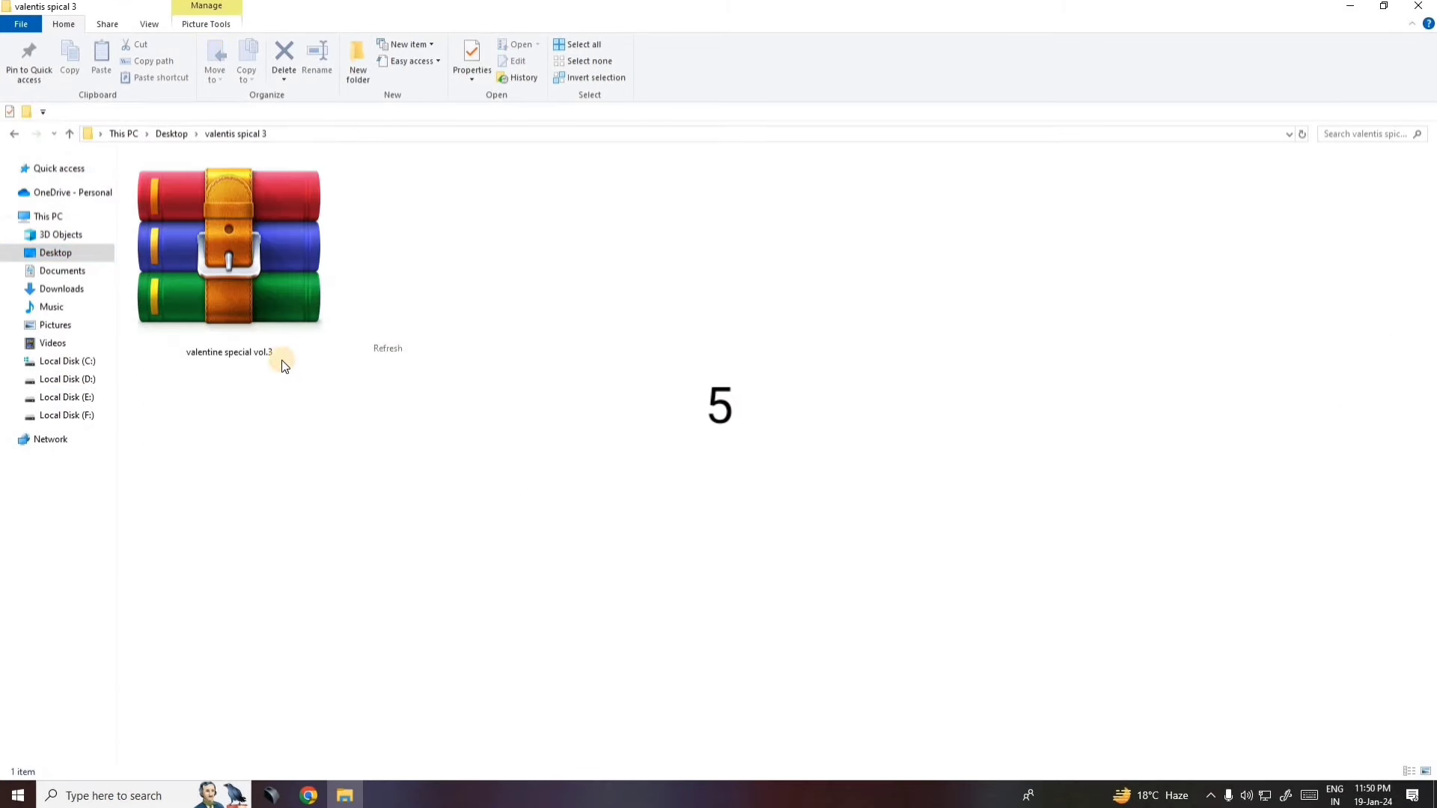
right_click(250, 273)
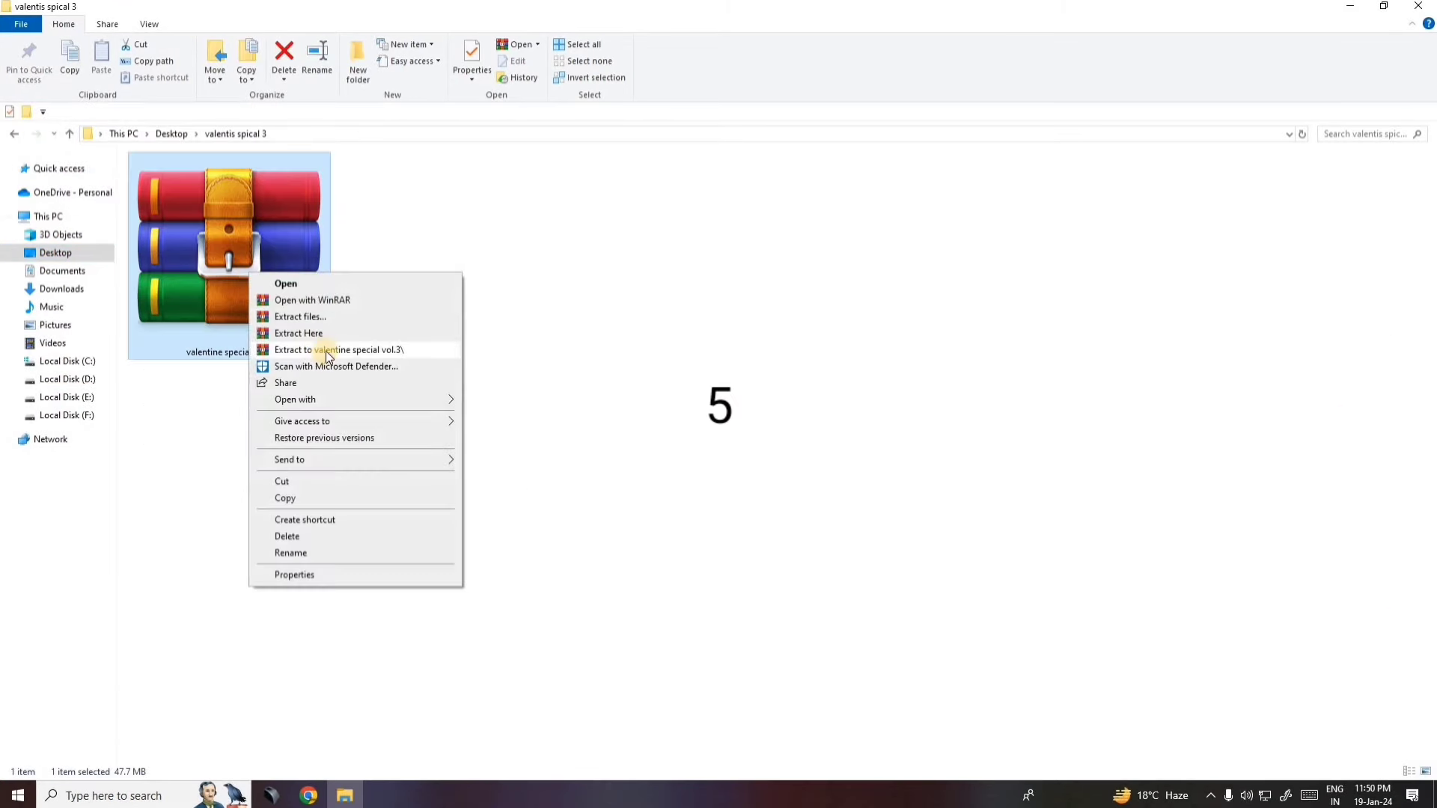
click(330, 350)
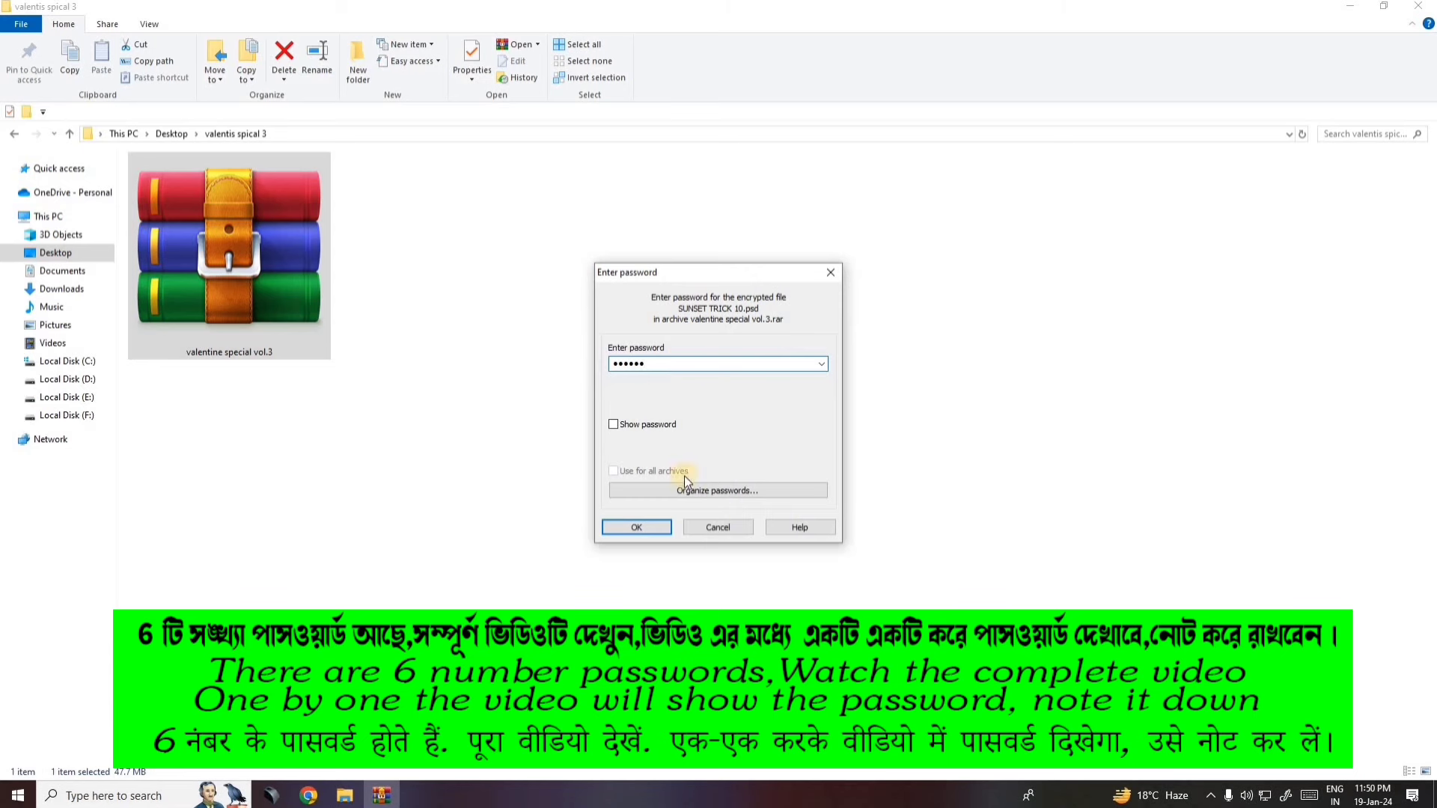
click(638, 528)
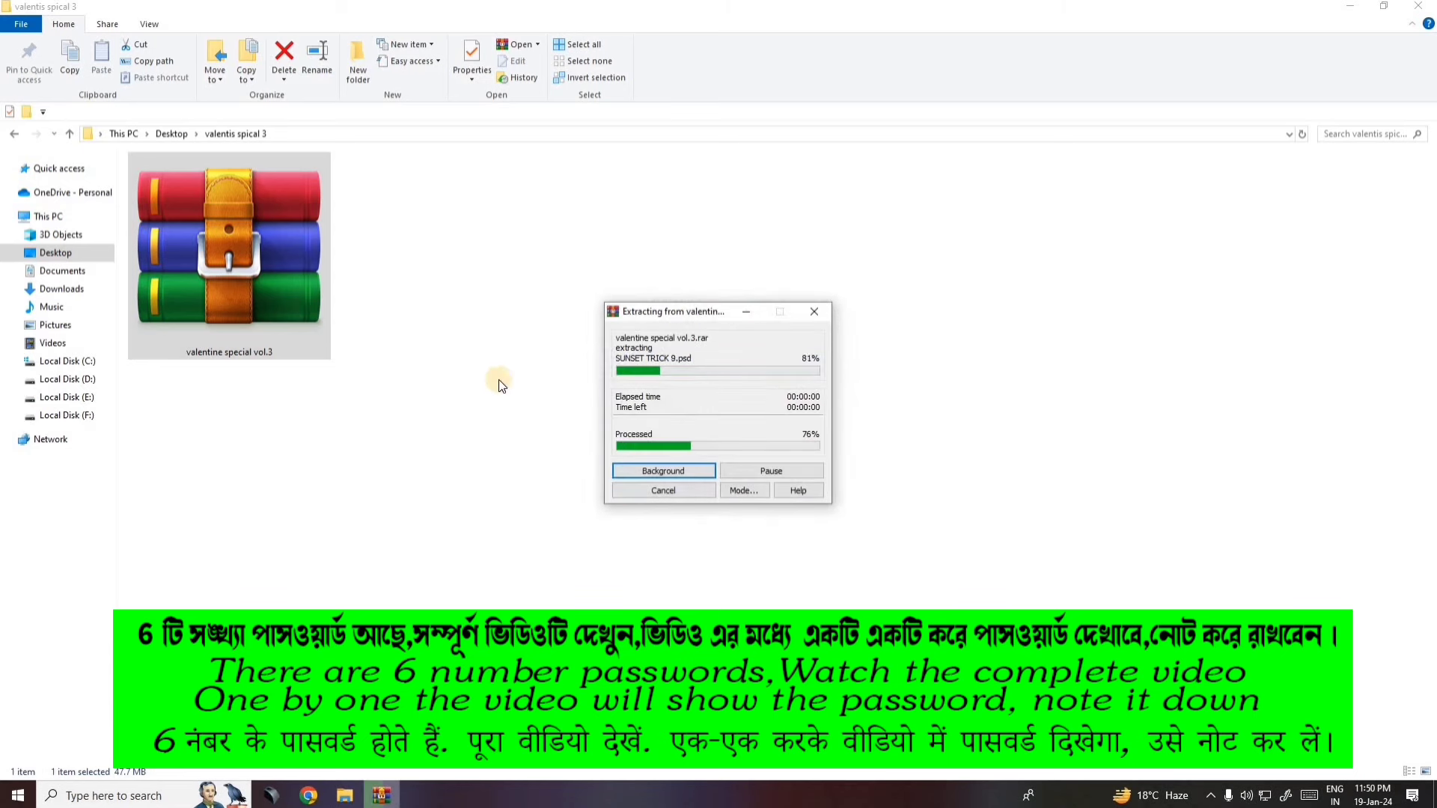
Open the extracted valentine special vol.3 folder and select the four SUNSET TRICK files.
right_click(788, 447)
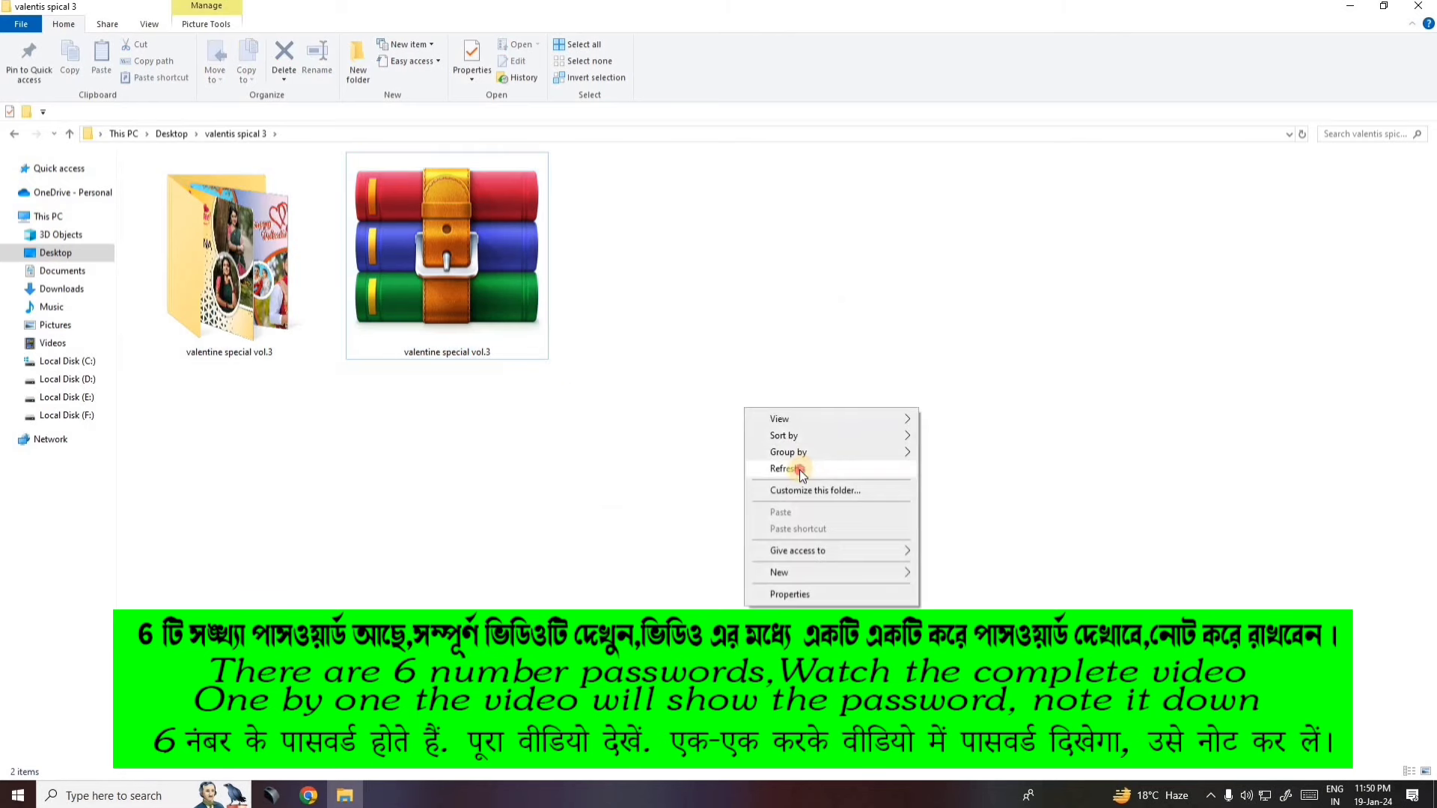
double_click(292, 280)
right_click(346, 365)
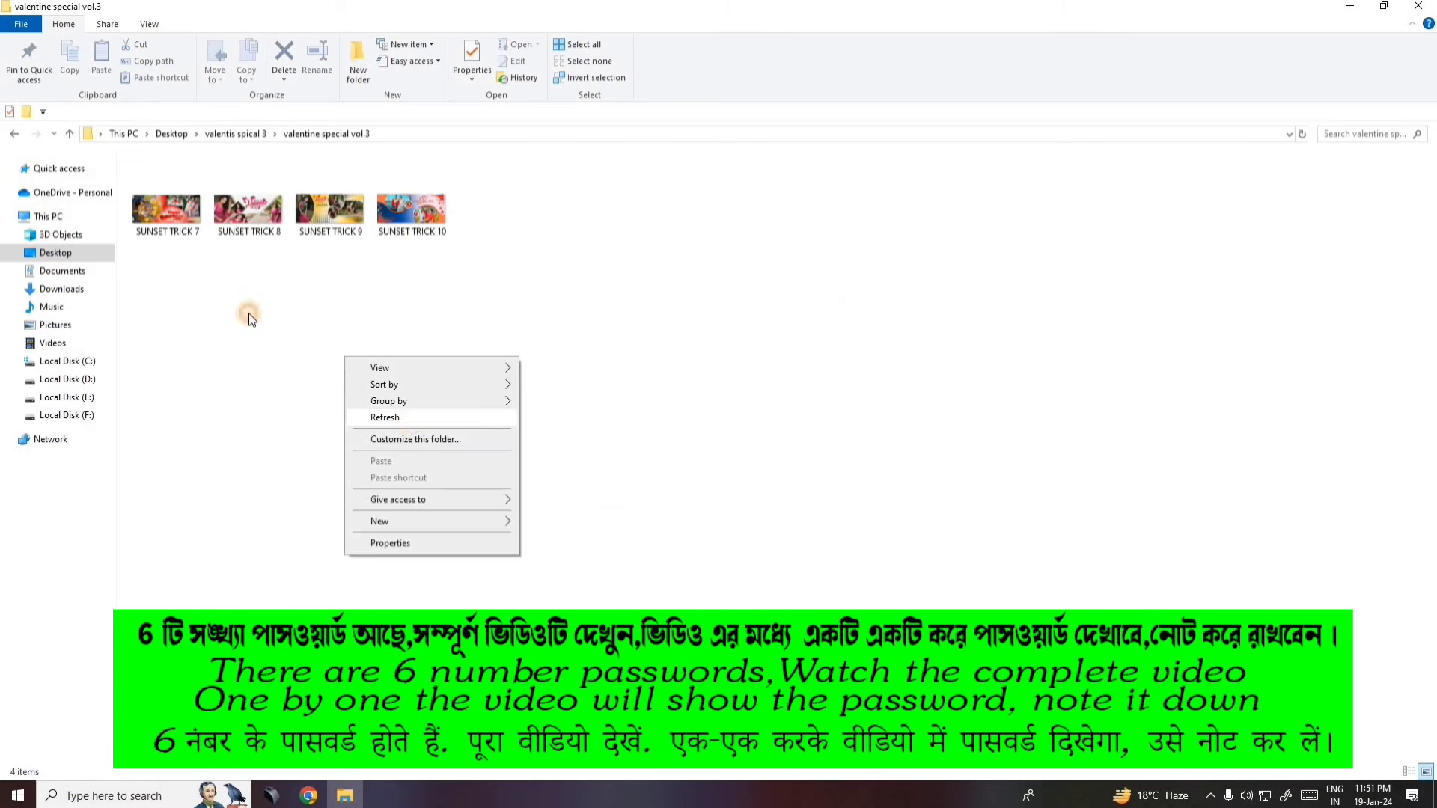
drag(132, 272, 682, 294)
right_click(687, 296)
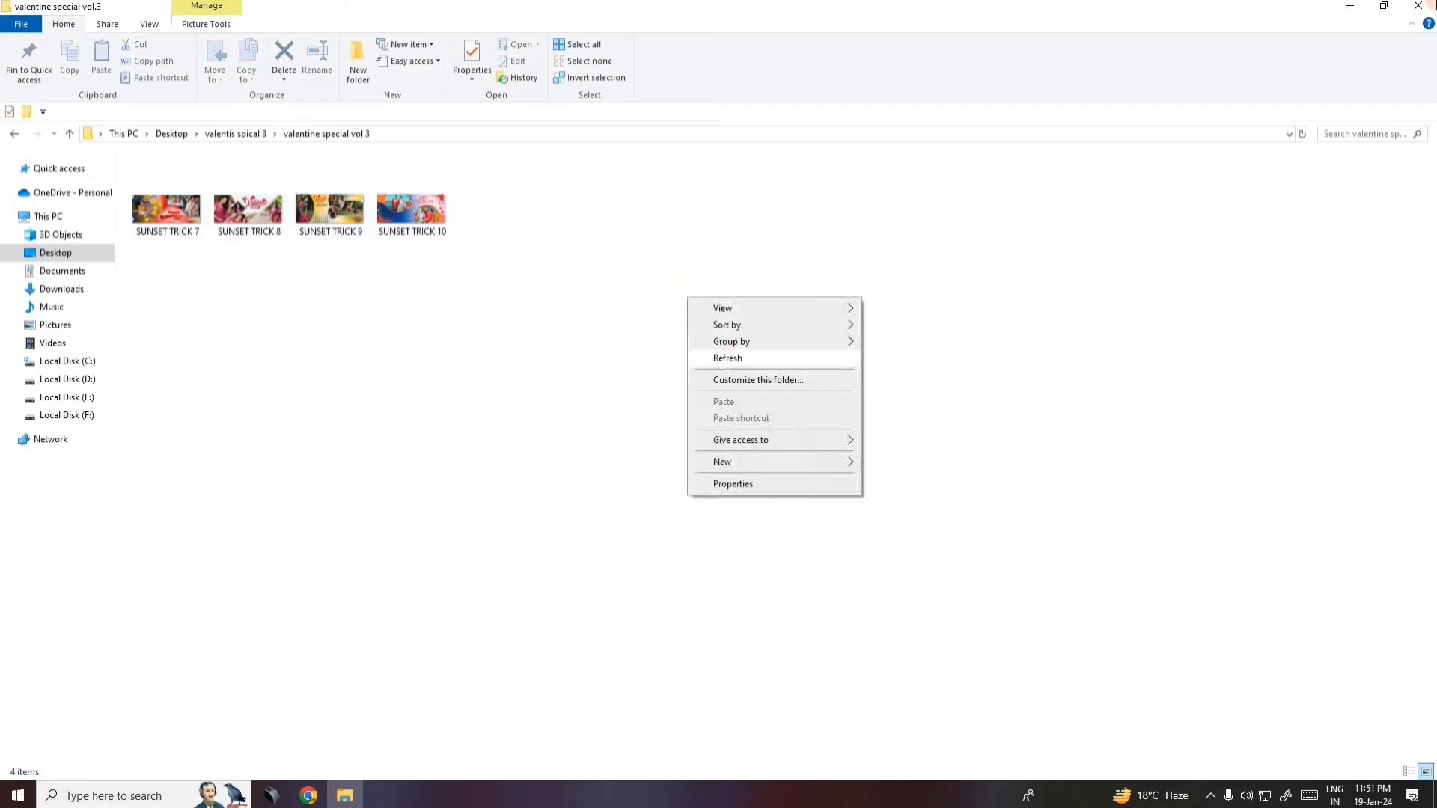
key(Escape)
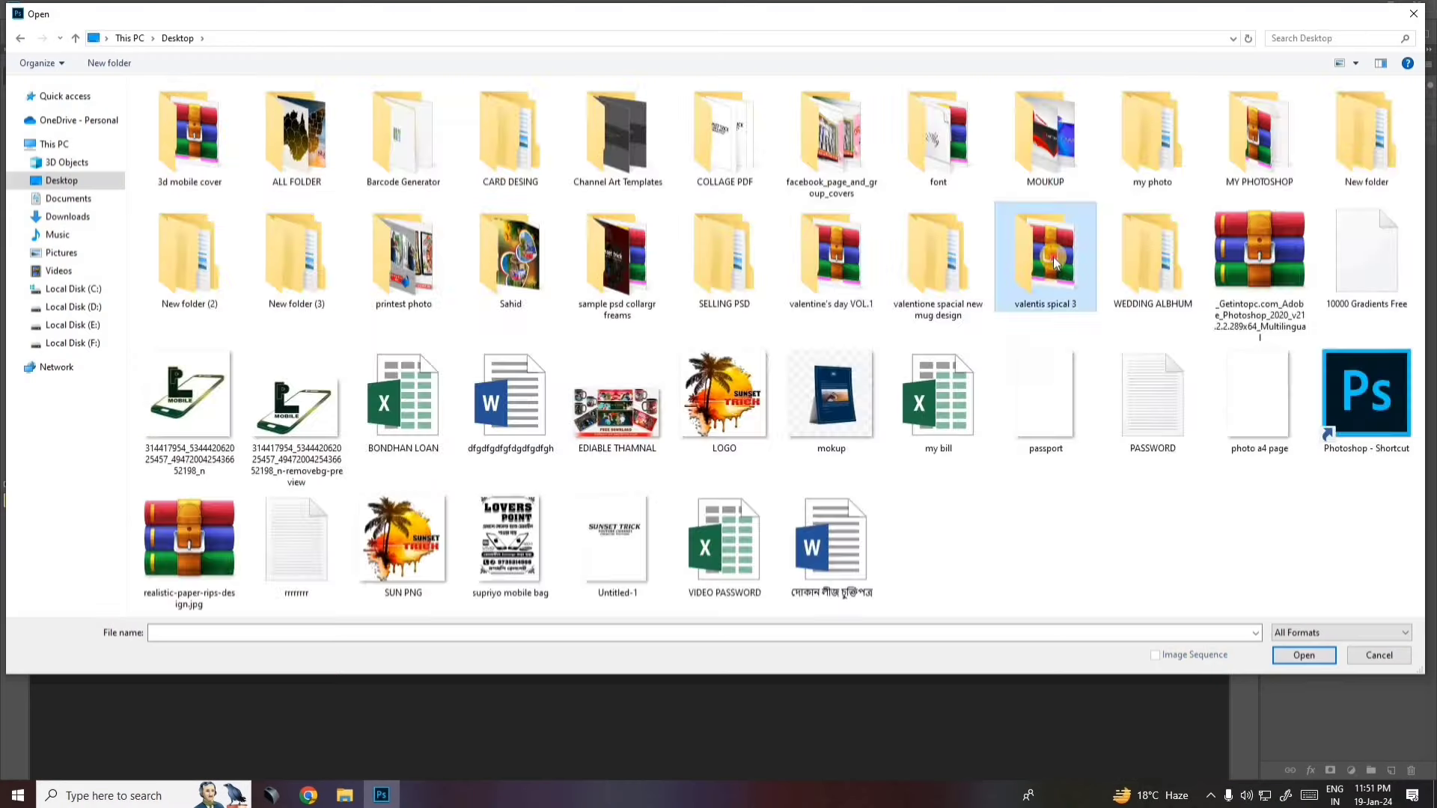
Open SUNSET TRICK 7 through 10 from valentis spical 3 > valentine special vol.3.
double_click(1139, 224)
double_click(186, 127)
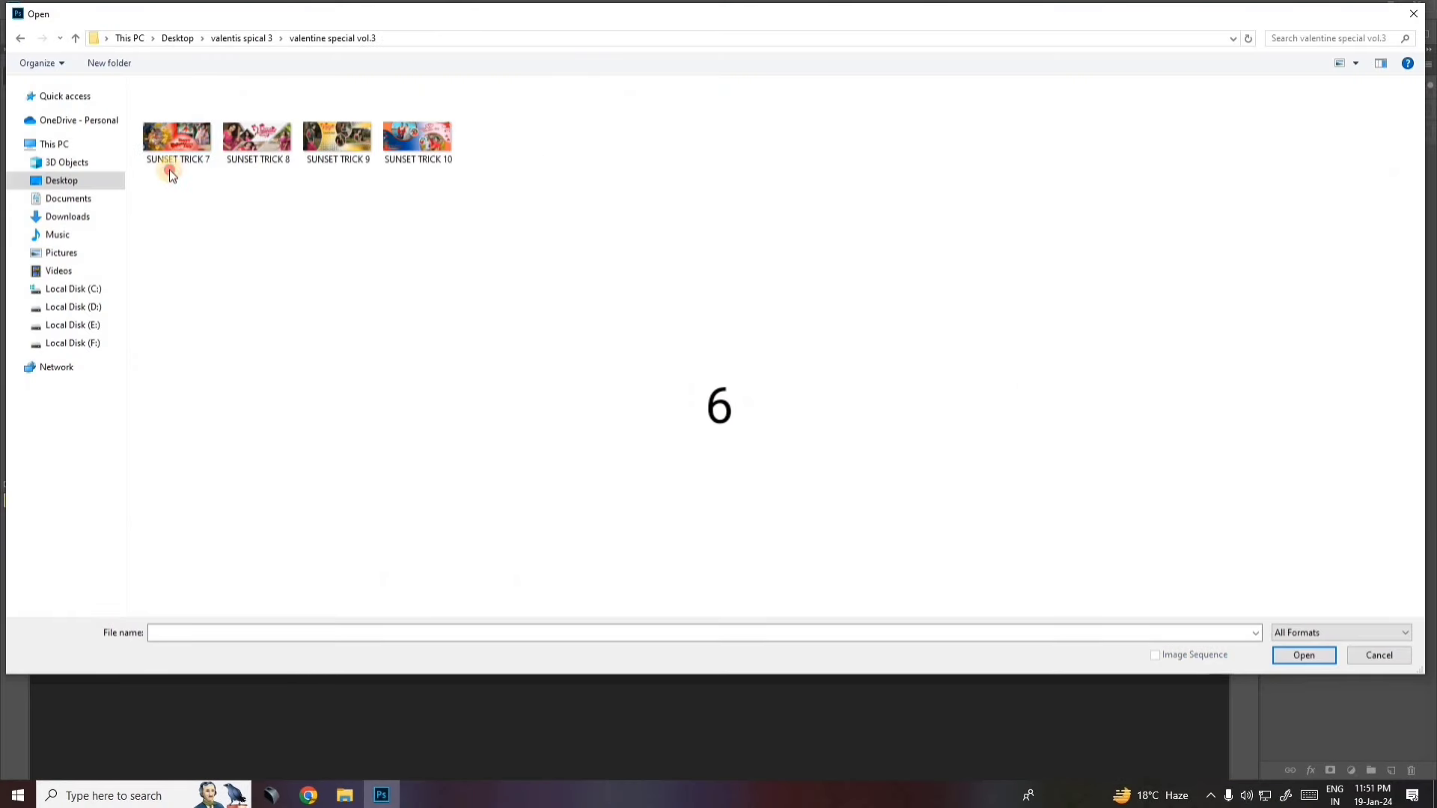
drag(169, 196, 423, 82)
click(1292, 655)
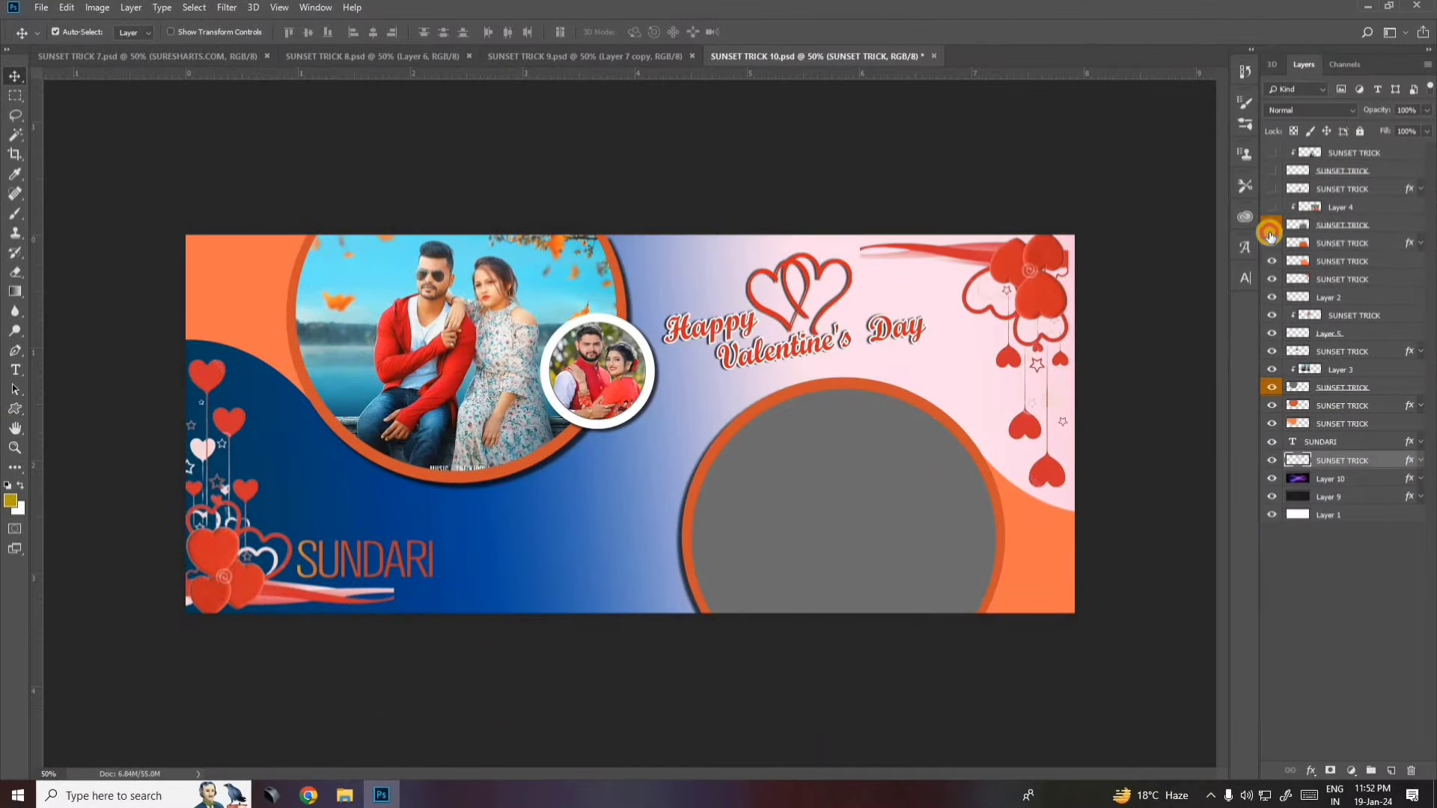
Toggle the circle layers' visibility until the couple photo shows, then select Layer 4.
drag(1271, 235, 1275, 387)
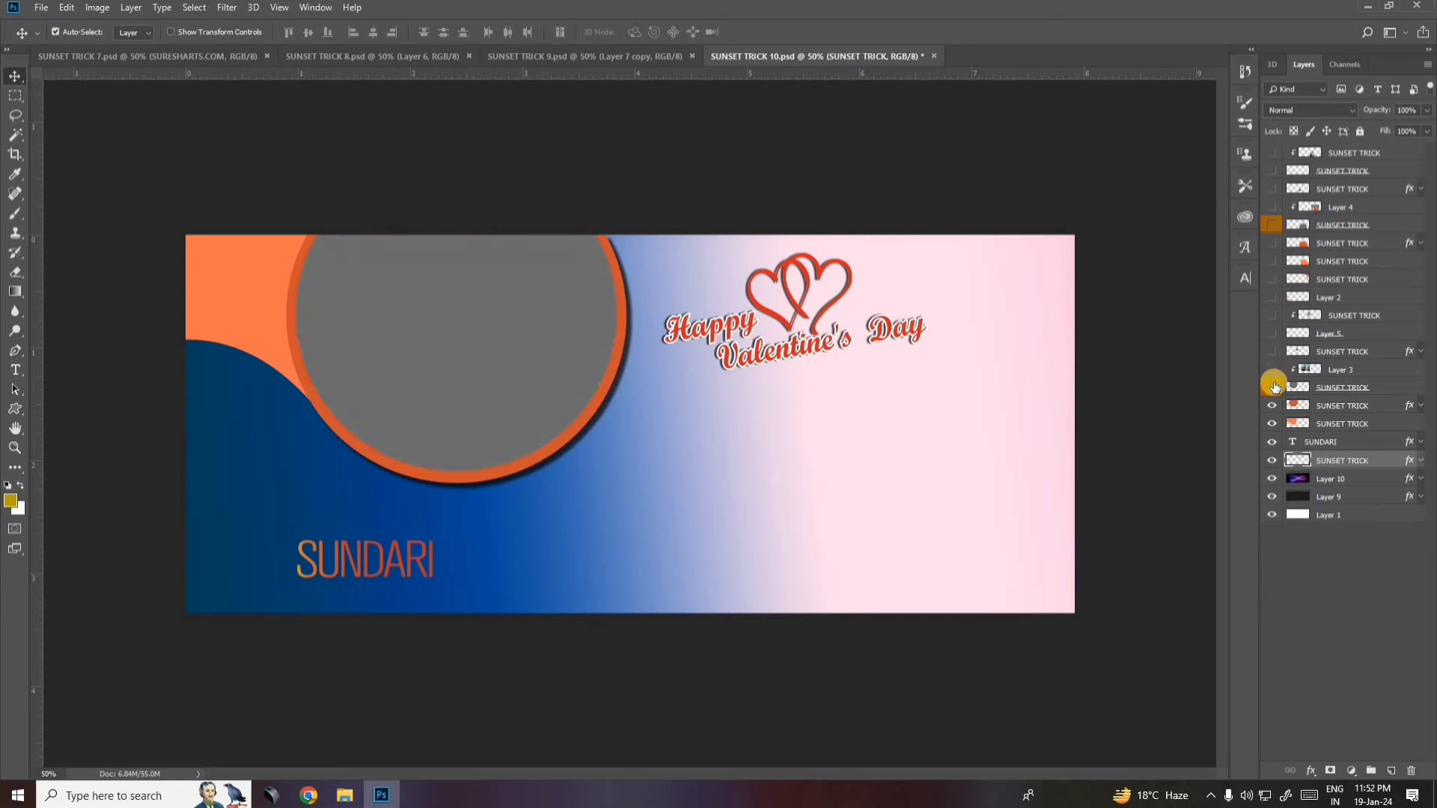
click(1273, 387)
drag(1273, 352, 1272, 153)
click(1274, 317)
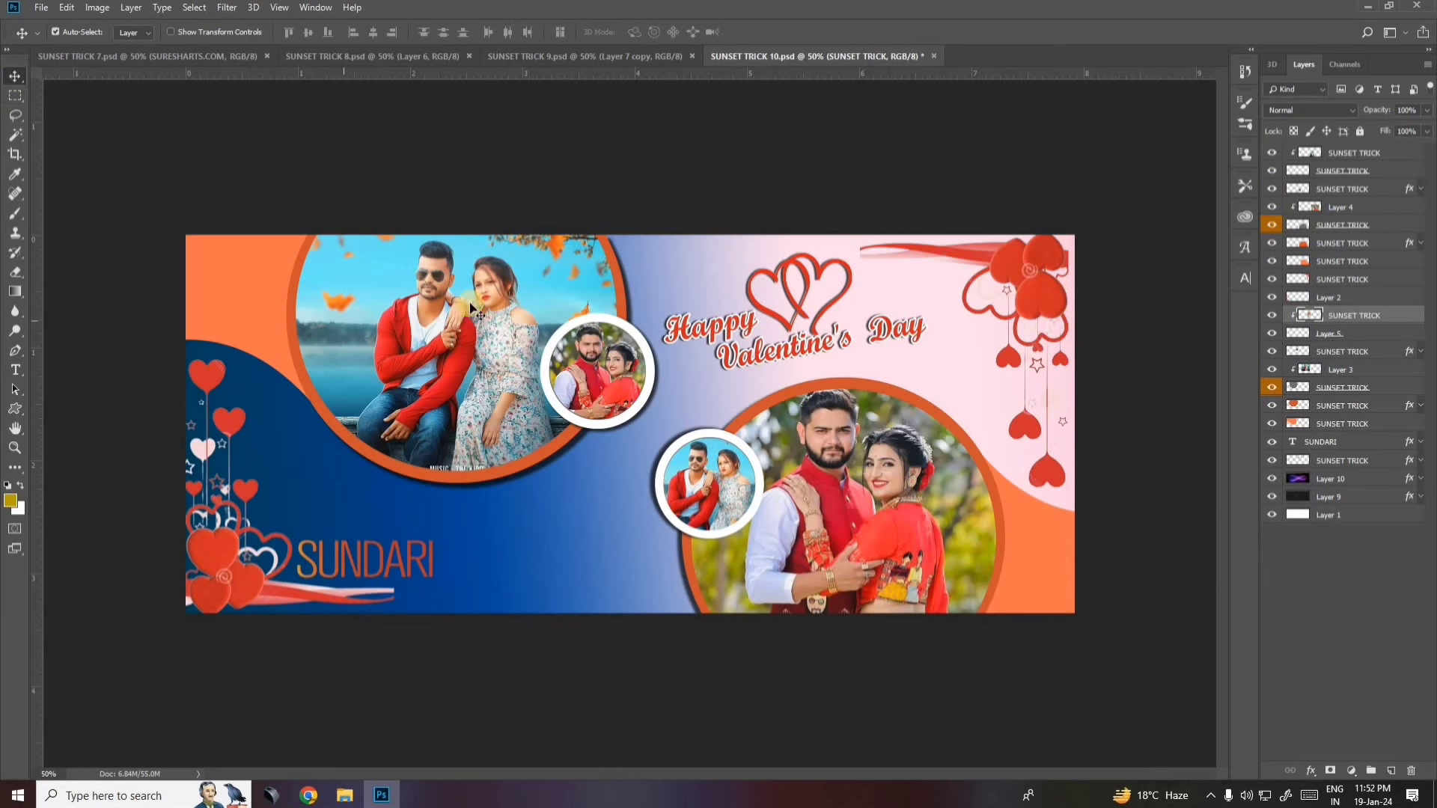
click(846, 511)
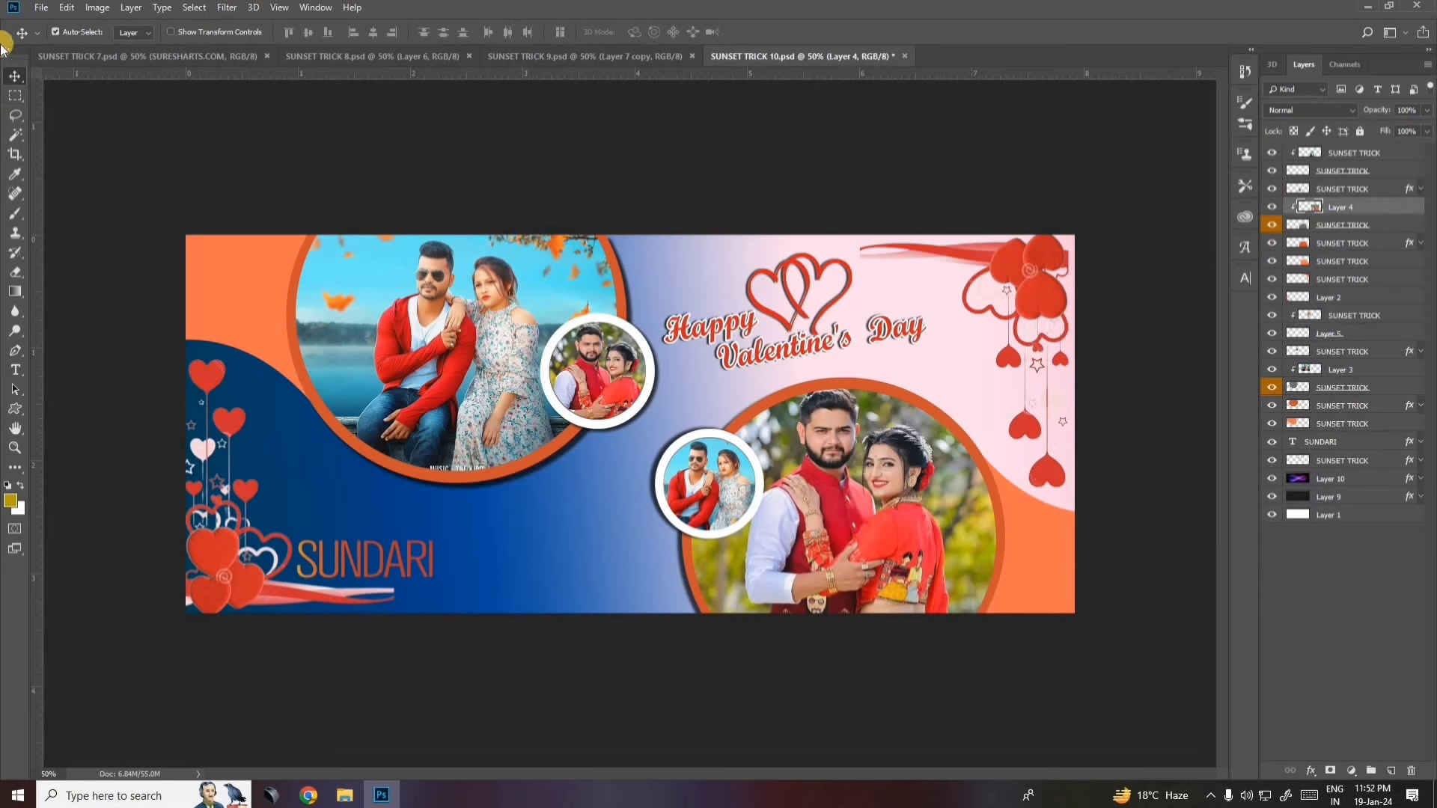
Bring in the woman's photo and clip it to the lower-right circle frame.
click(33, 9)
click(56, 38)
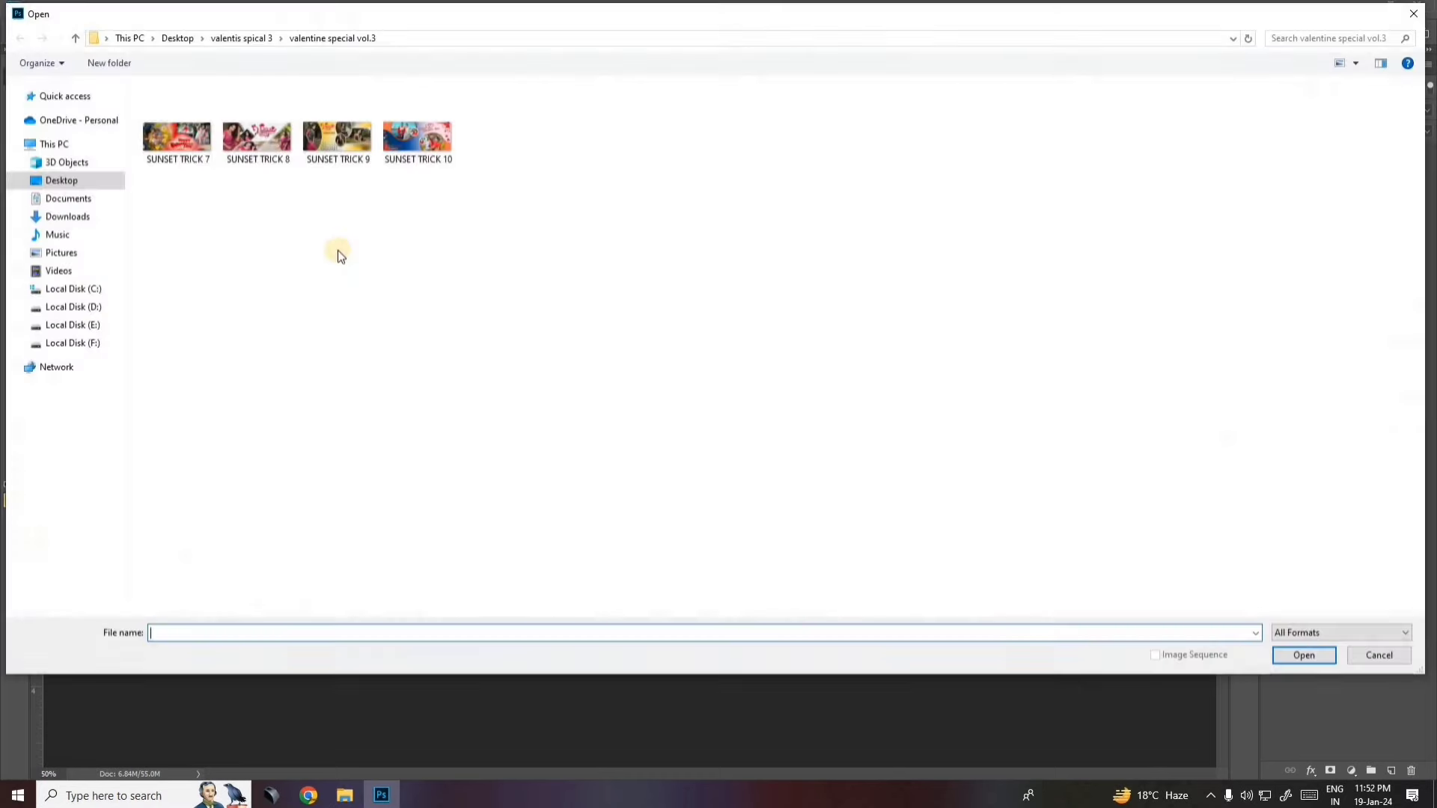
click(55, 183)
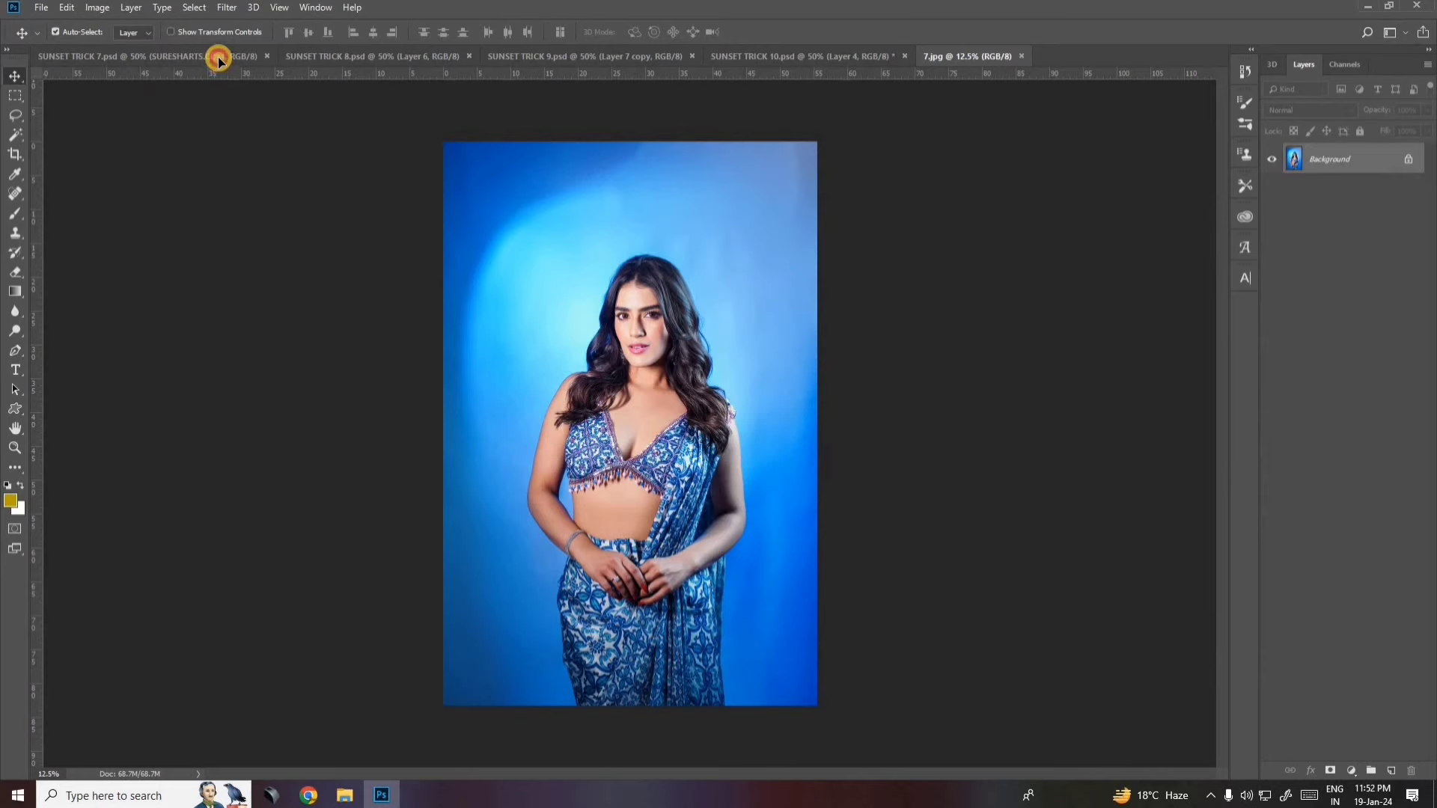
click(219, 58)
click(359, 57)
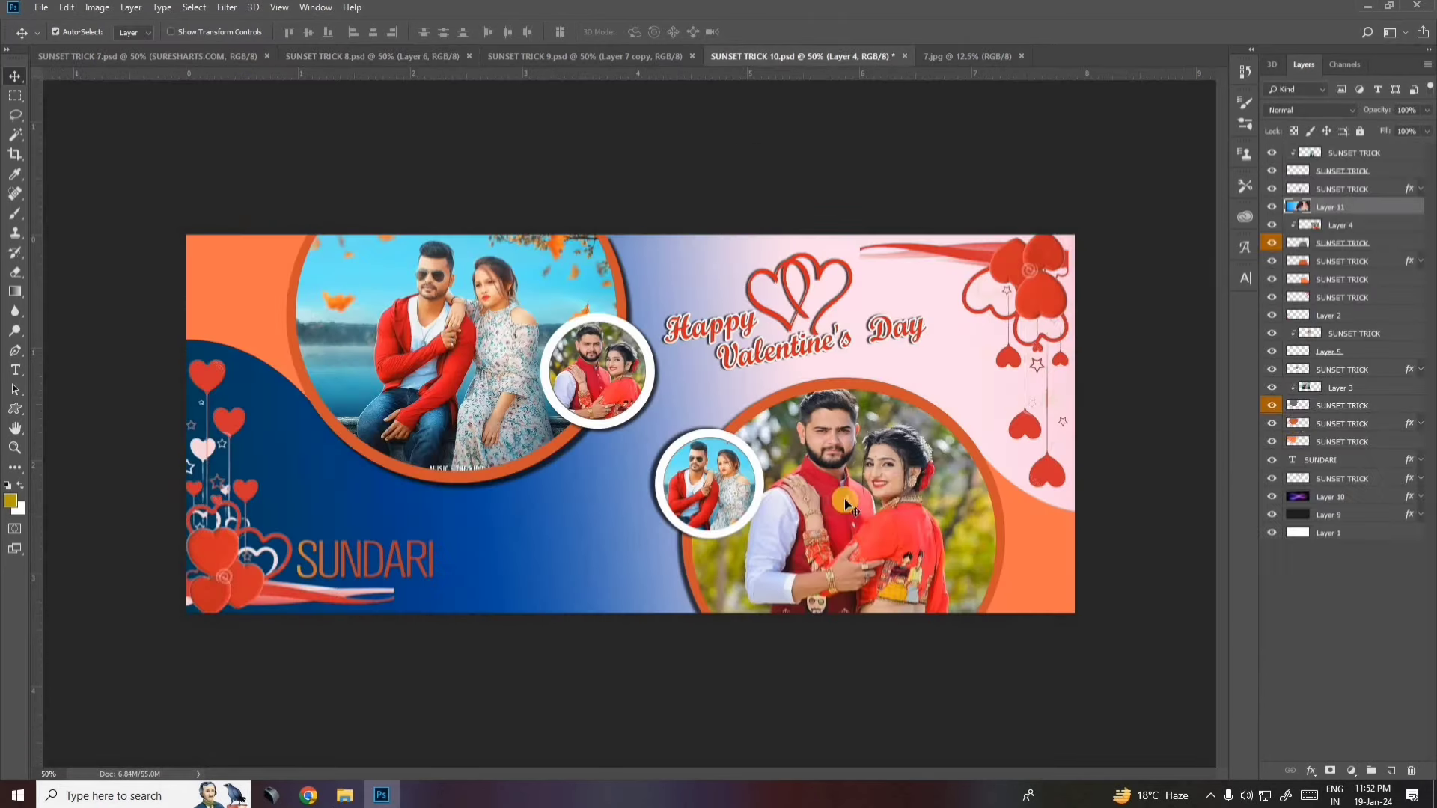
right_click(1383, 212)
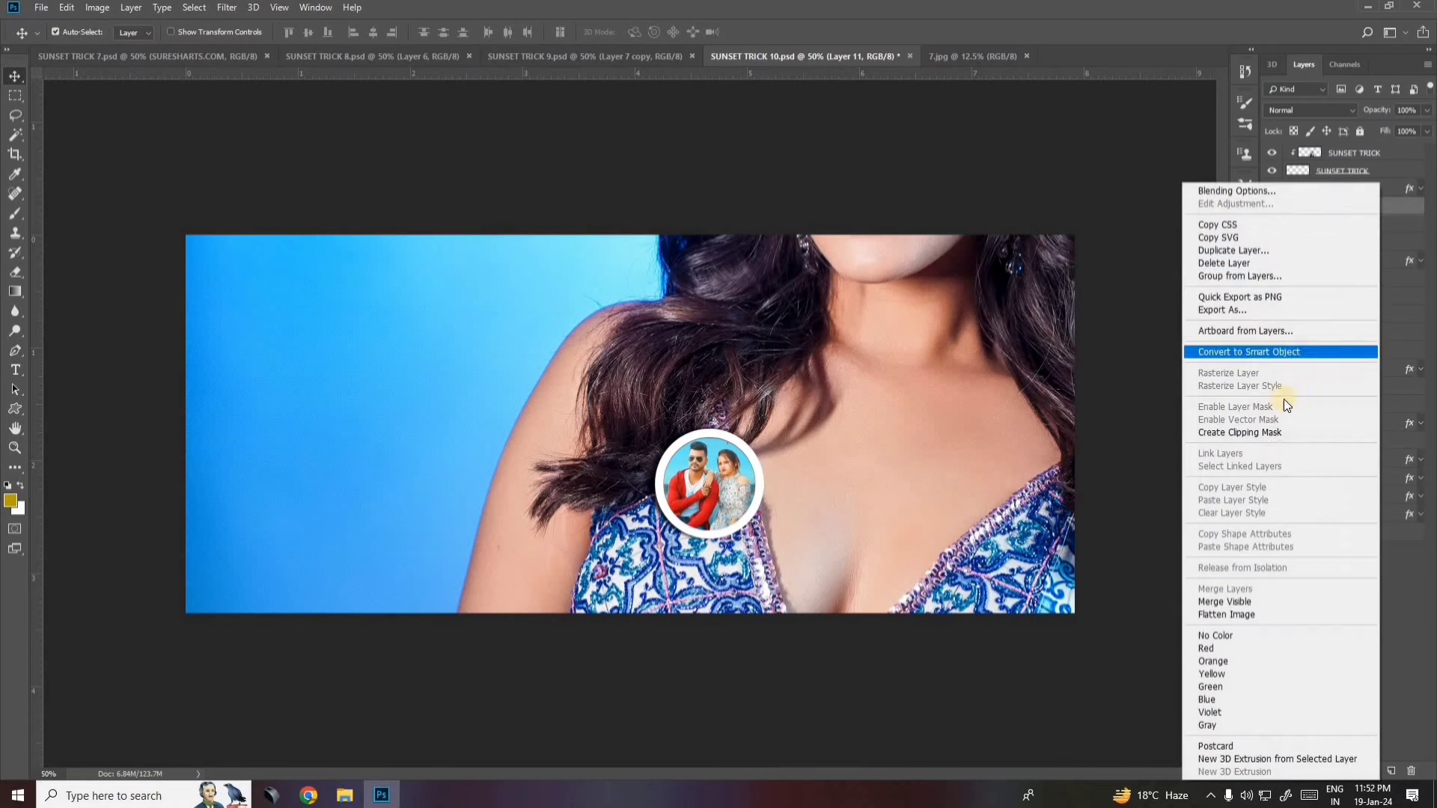
click(1273, 431)
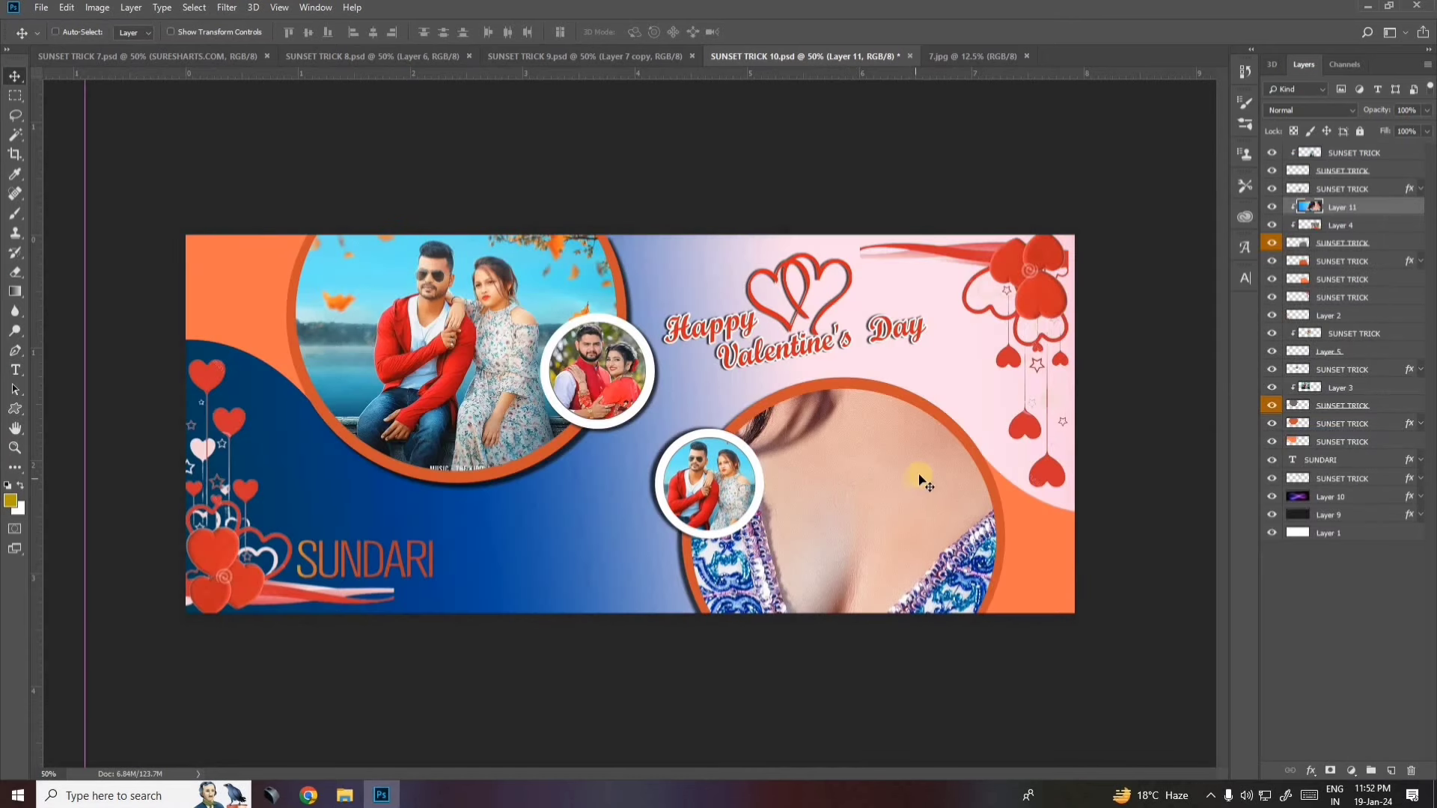
Scale the woman's photo down and centre her face in the lower-right circle.
key(ctrl+t)
drag(886, 269, 951, 429)
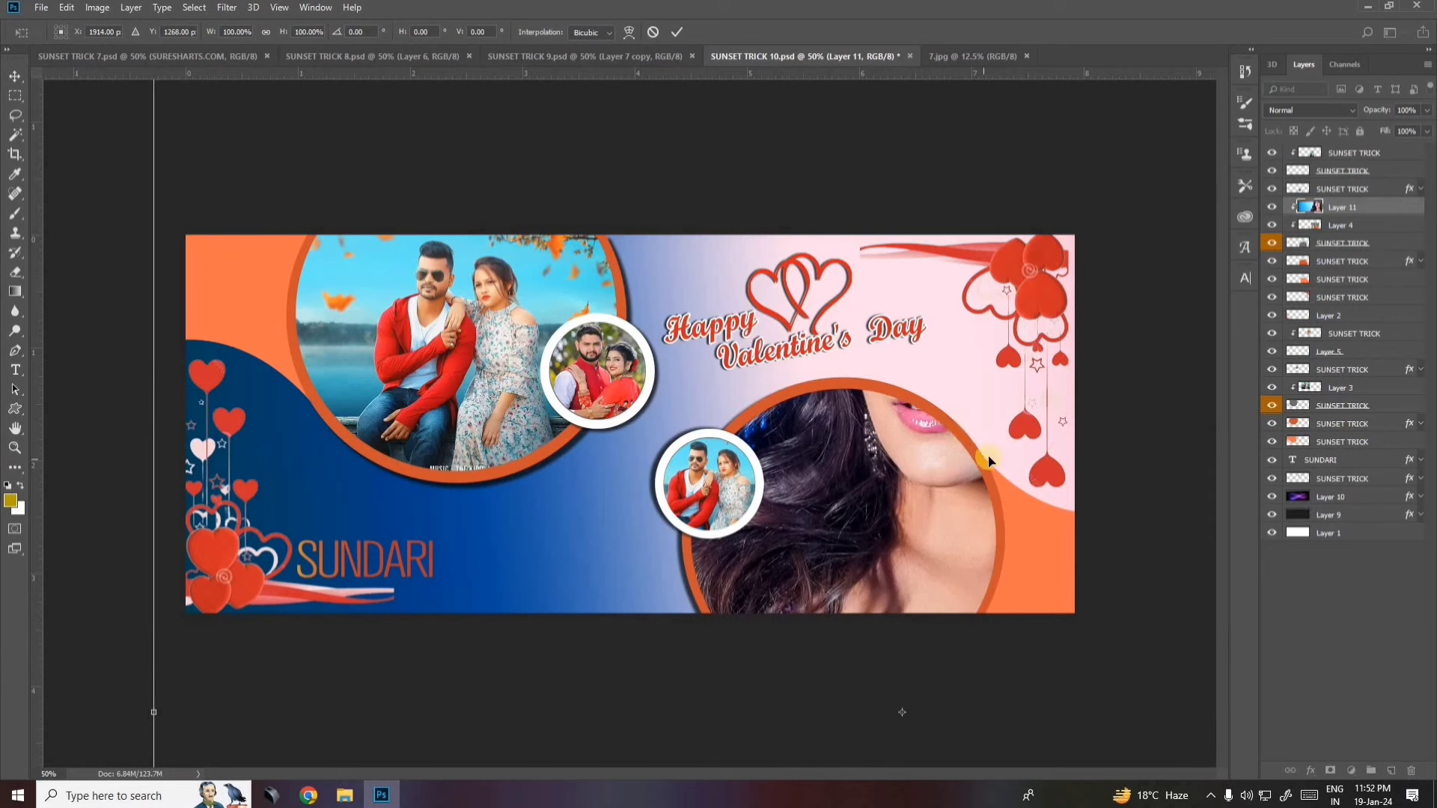
key(ctrl+minus)
key(ctrl+minus)
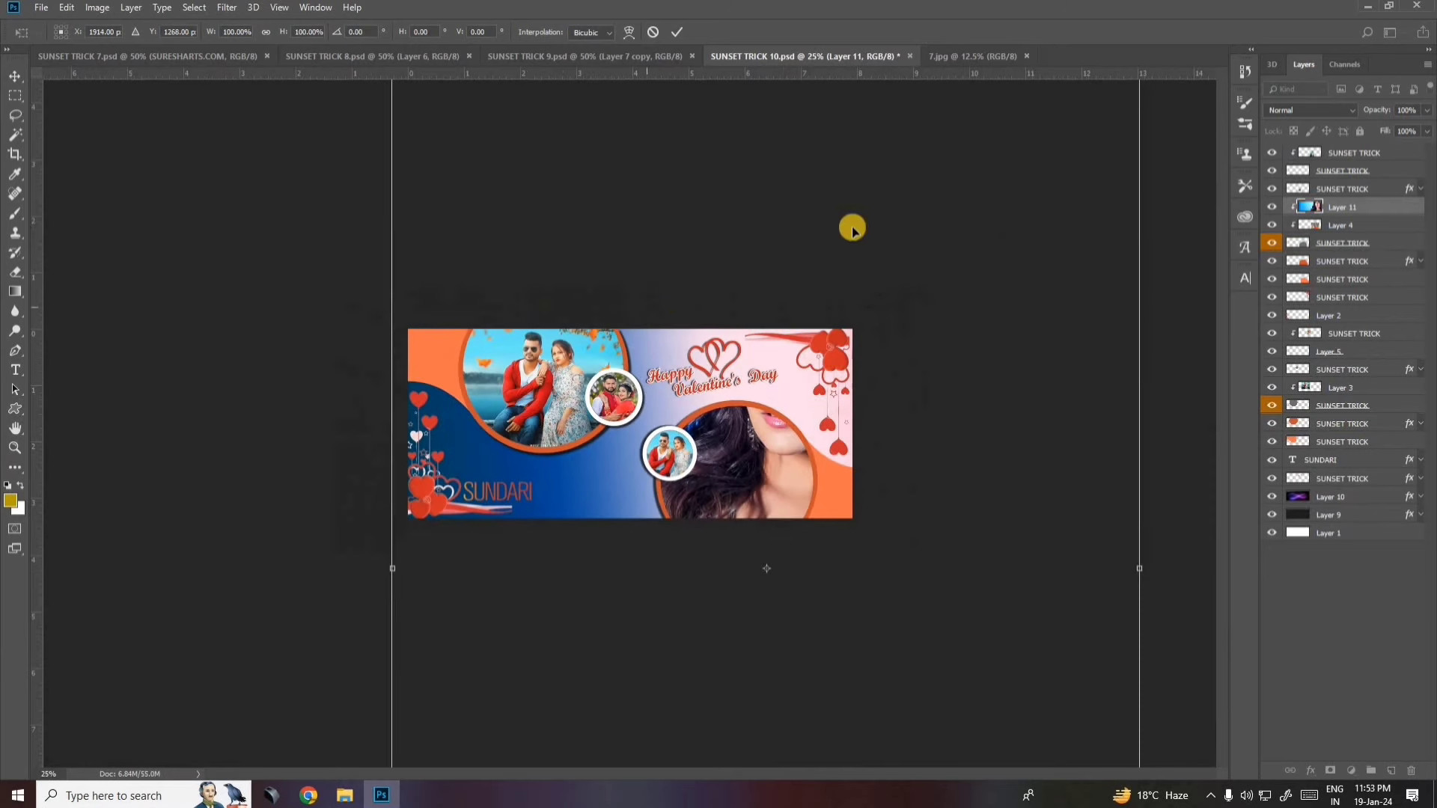
drag(849, 224, 839, 401)
drag(1128, 181, 831, 520)
drag(752, 470, 738, 402)
key(ctrl+plus)
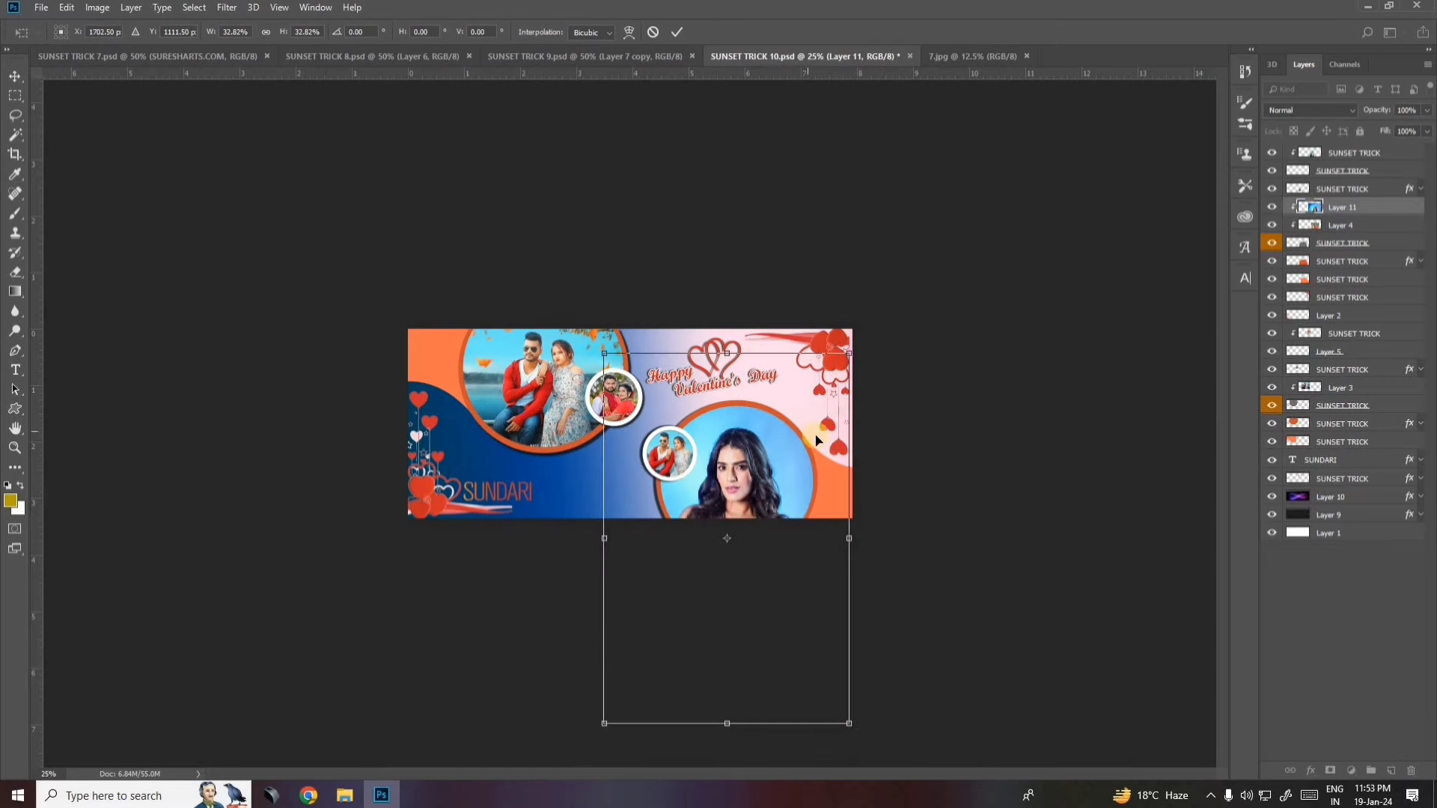
key(ctrl+plus)
key(ctrl+plus)
key(ctrl+minus)
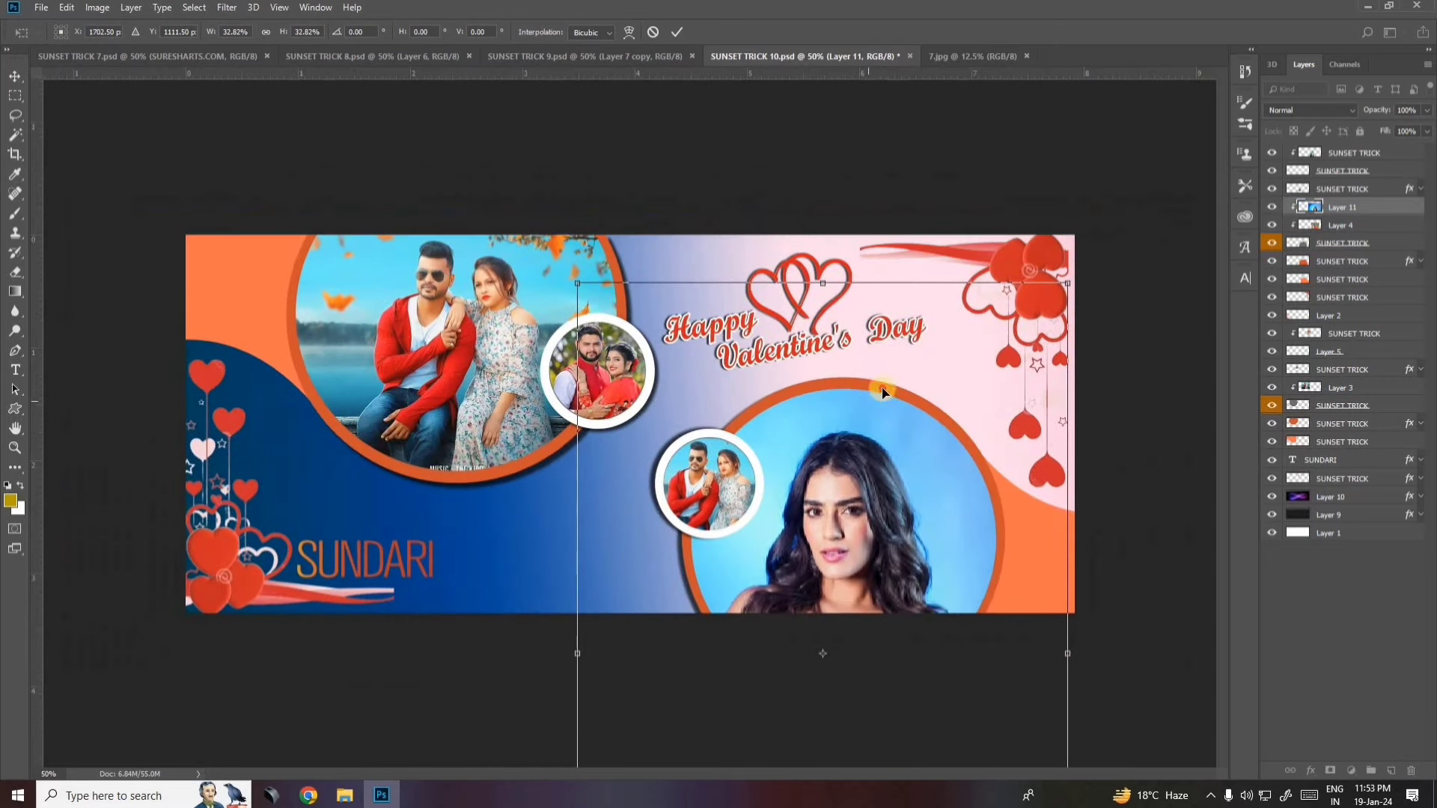
drag(883, 386, 886, 338)
drag(1059, 242, 982, 364)
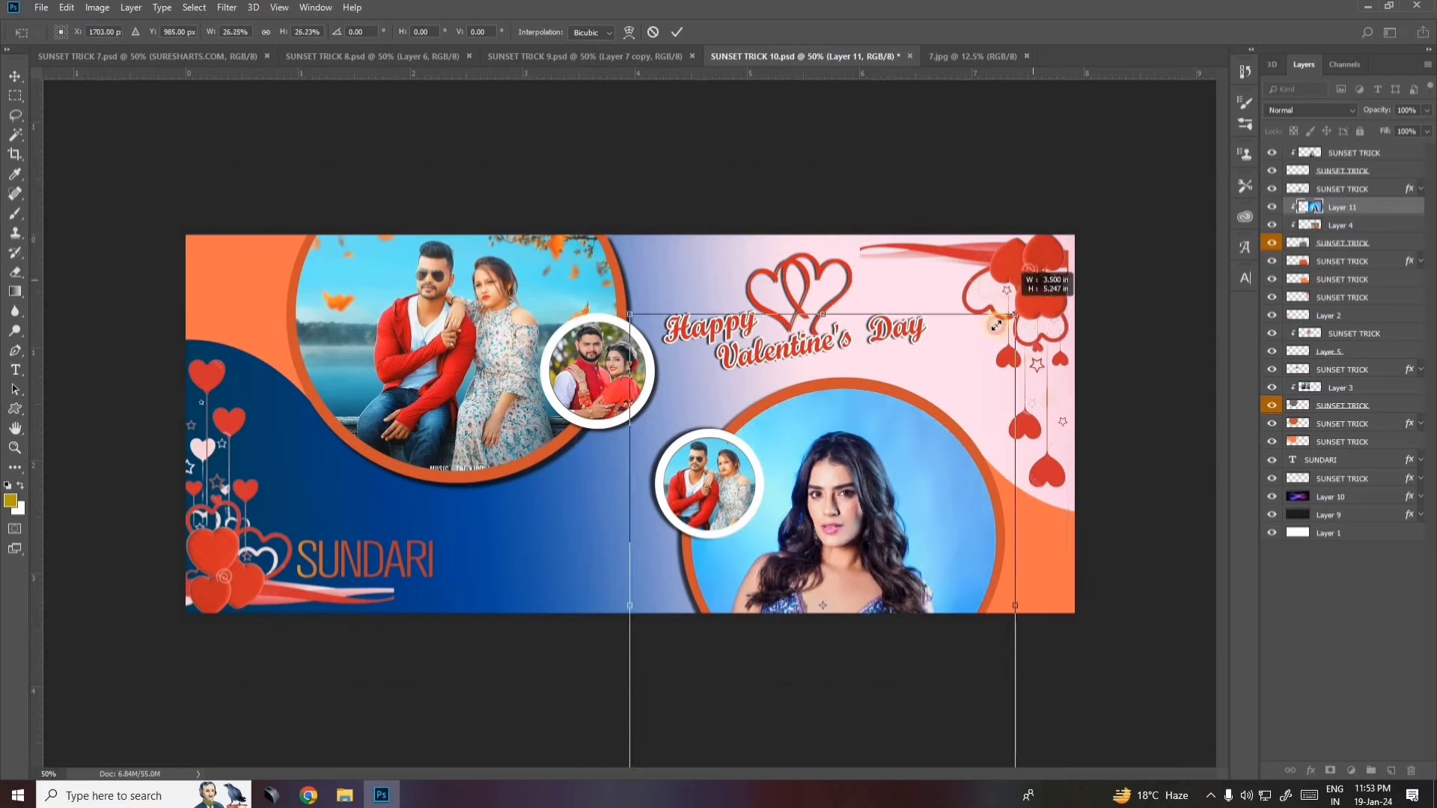
drag(864, 436, 899, 369)
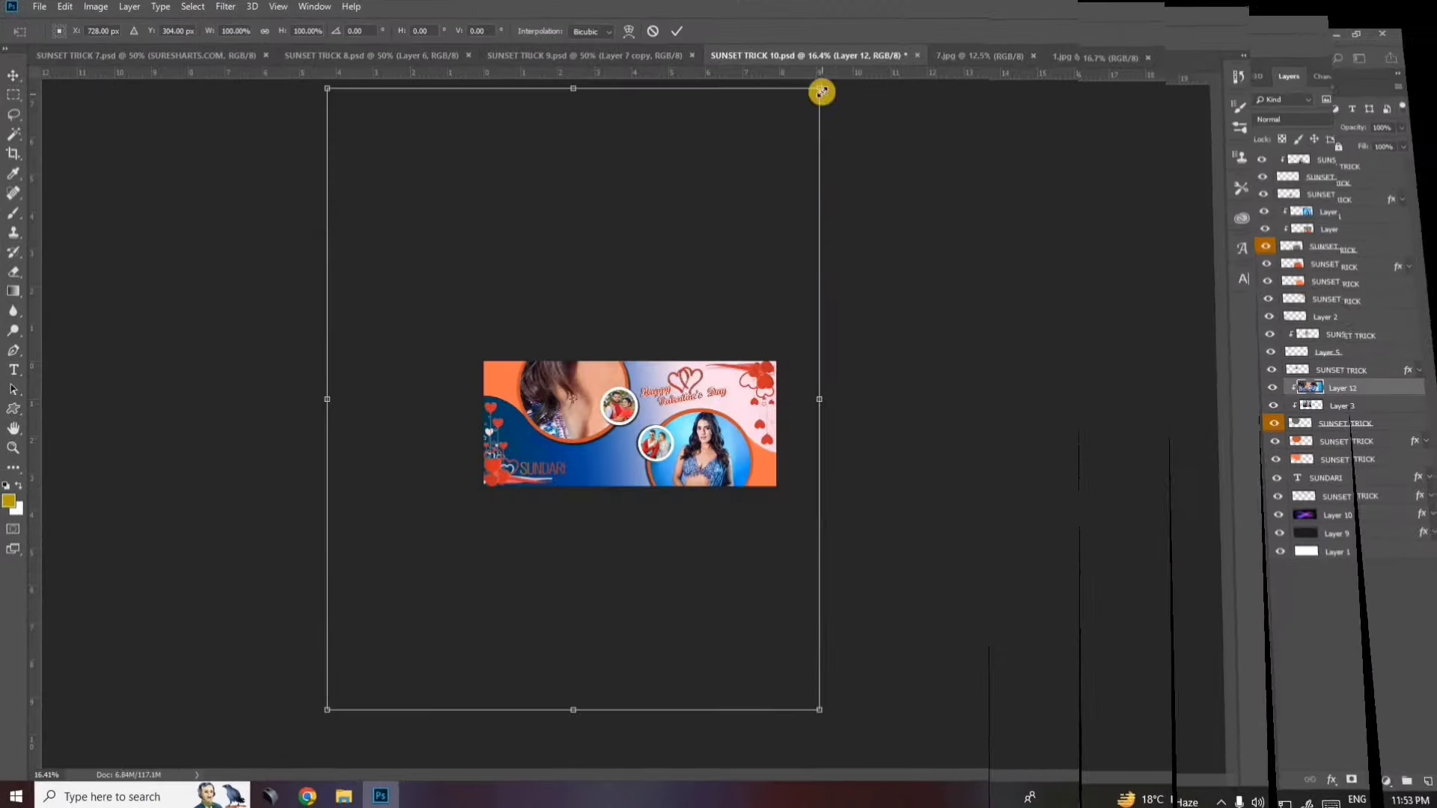
Shrink and commit the woman's photo in the upper-left circle.
mouse_move(821, 89)
mouse_down()
mouse_move(545, 476)
mouse_move(546, 567)
mouse_up()
key(Return)
click(1342, 153)
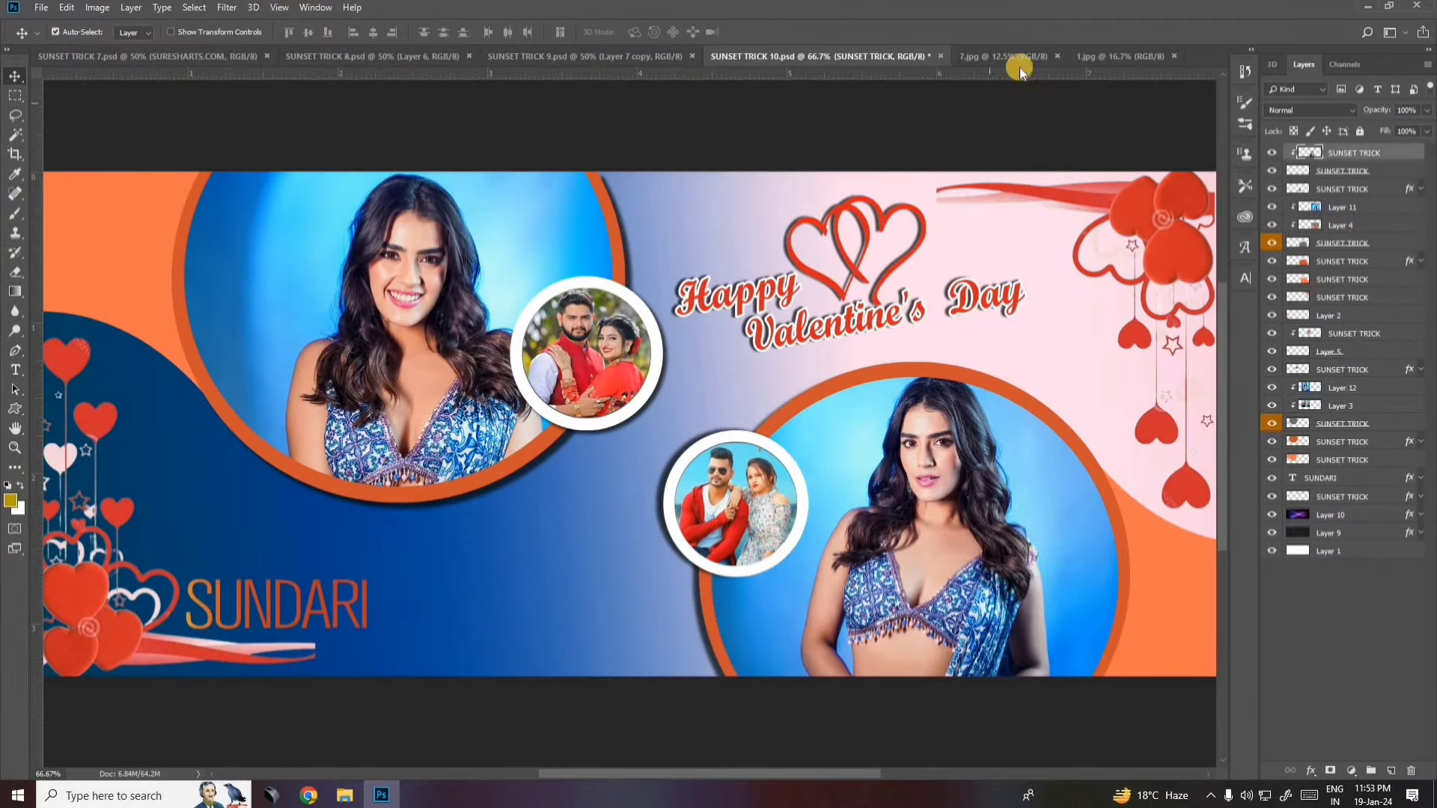
Place a clipped copy of the 7.jpg photo, sized to fit, in the lower small circle.
click(1003, 57)
drag(749, 57, 629, 374)
right_click(1342, 153)
click(1324, 408)
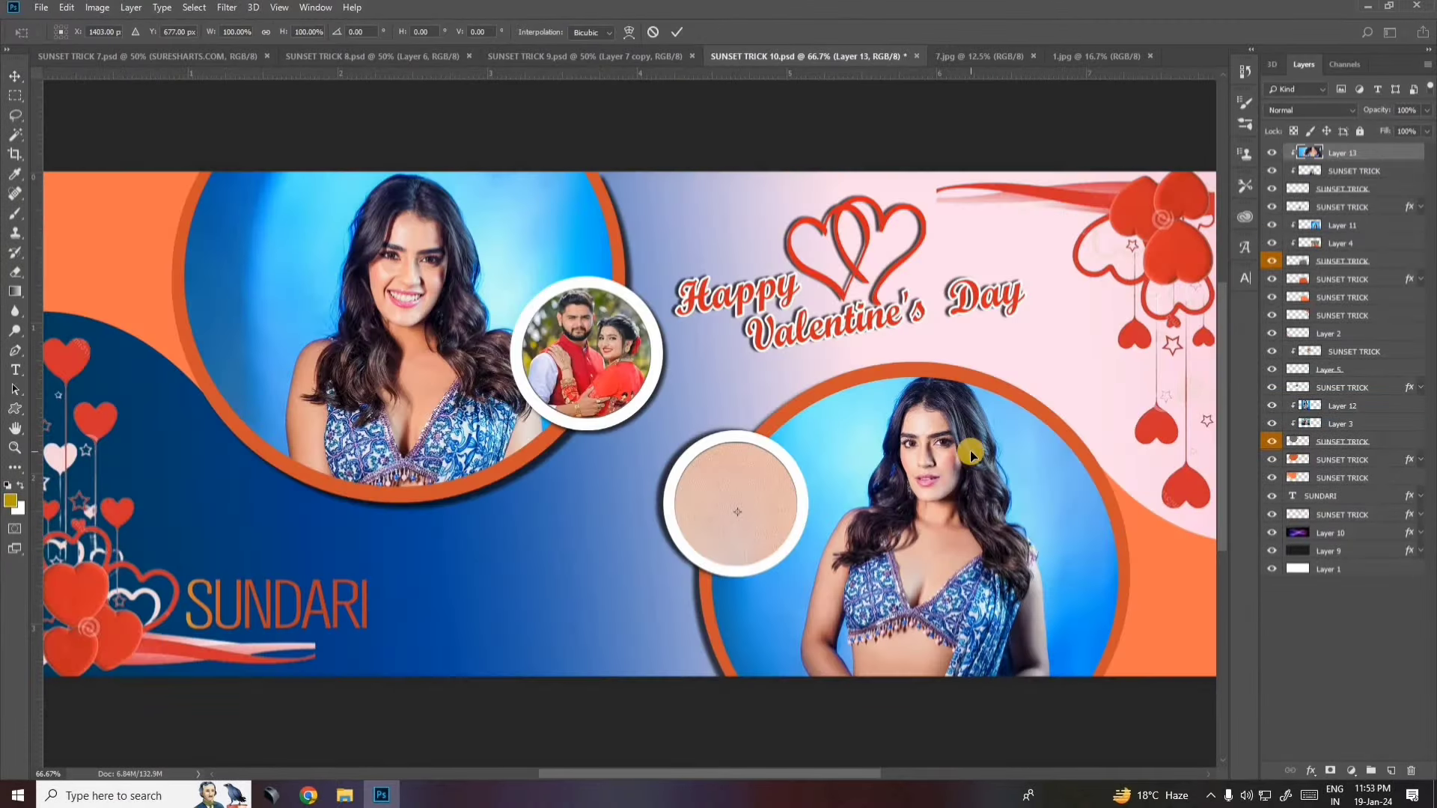
key(ctrl+t)
drag(847, 137, 755, 390)
key(ctrl+0)
drag(778, 441, 784, 445)
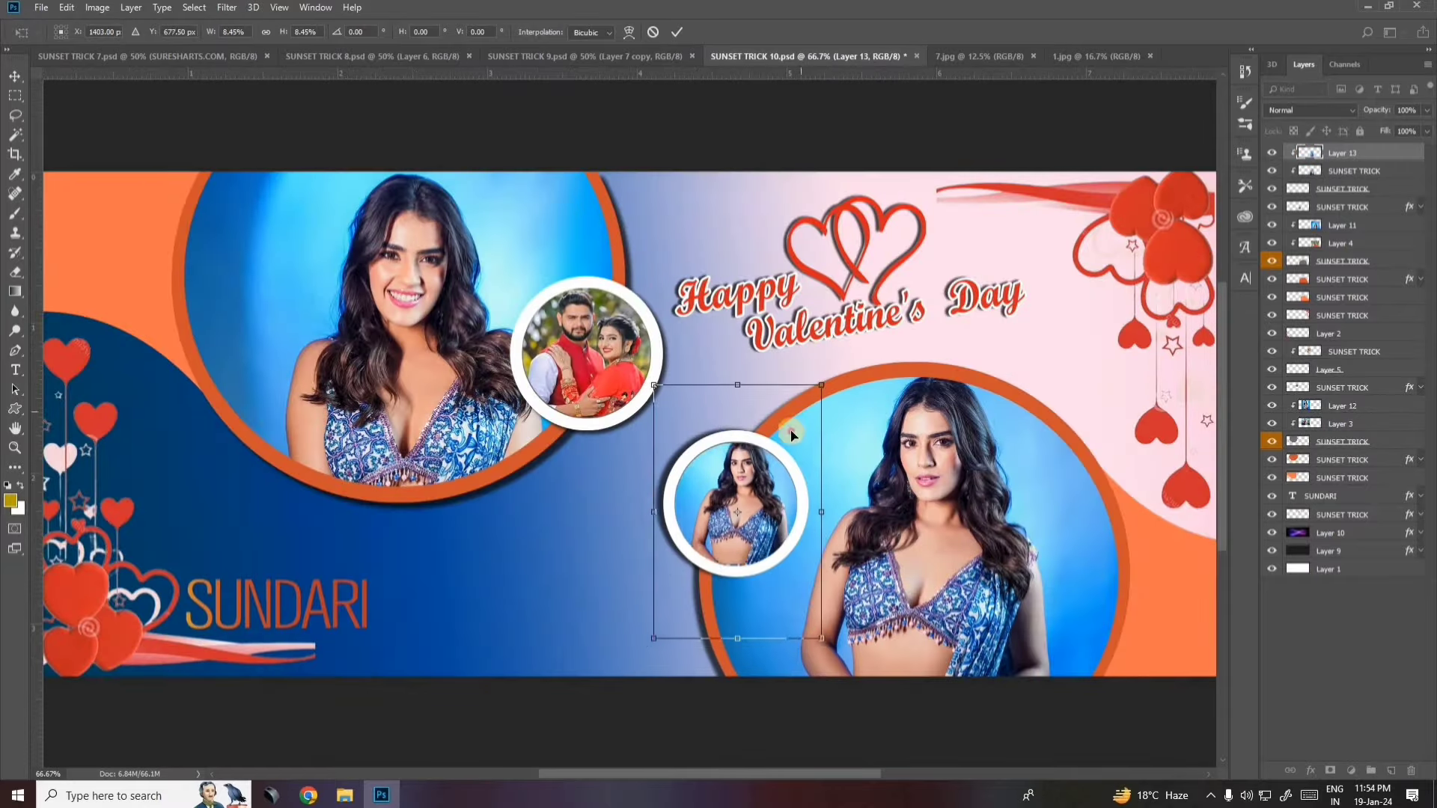
key(Return)
click(1348, 351)
Place another copy of the 7.jpg photo clipped into the upper small circle.
click(973, 56)
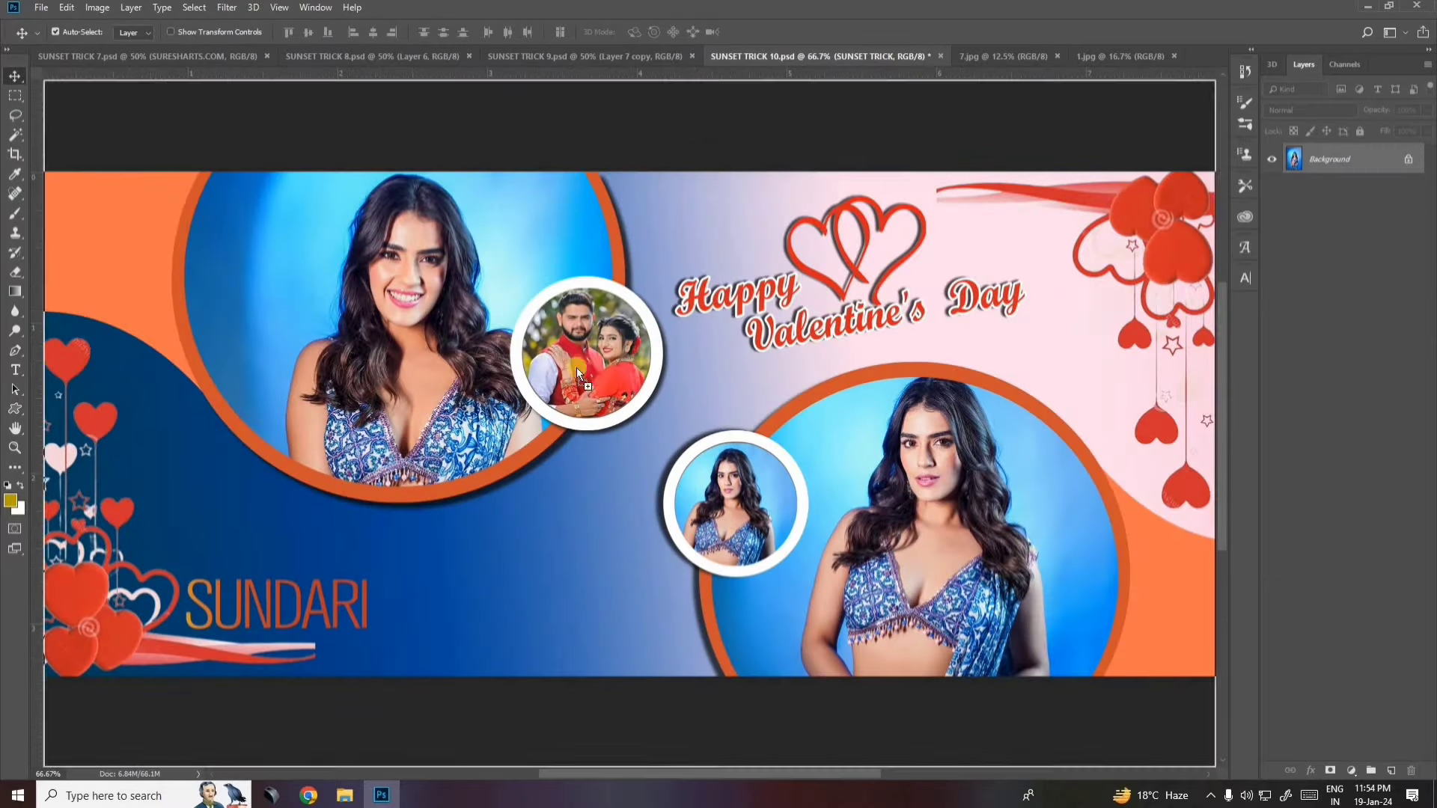
drag(504, 150, 1378, 343)
right_click(1377, 343)
click(1272, 427)
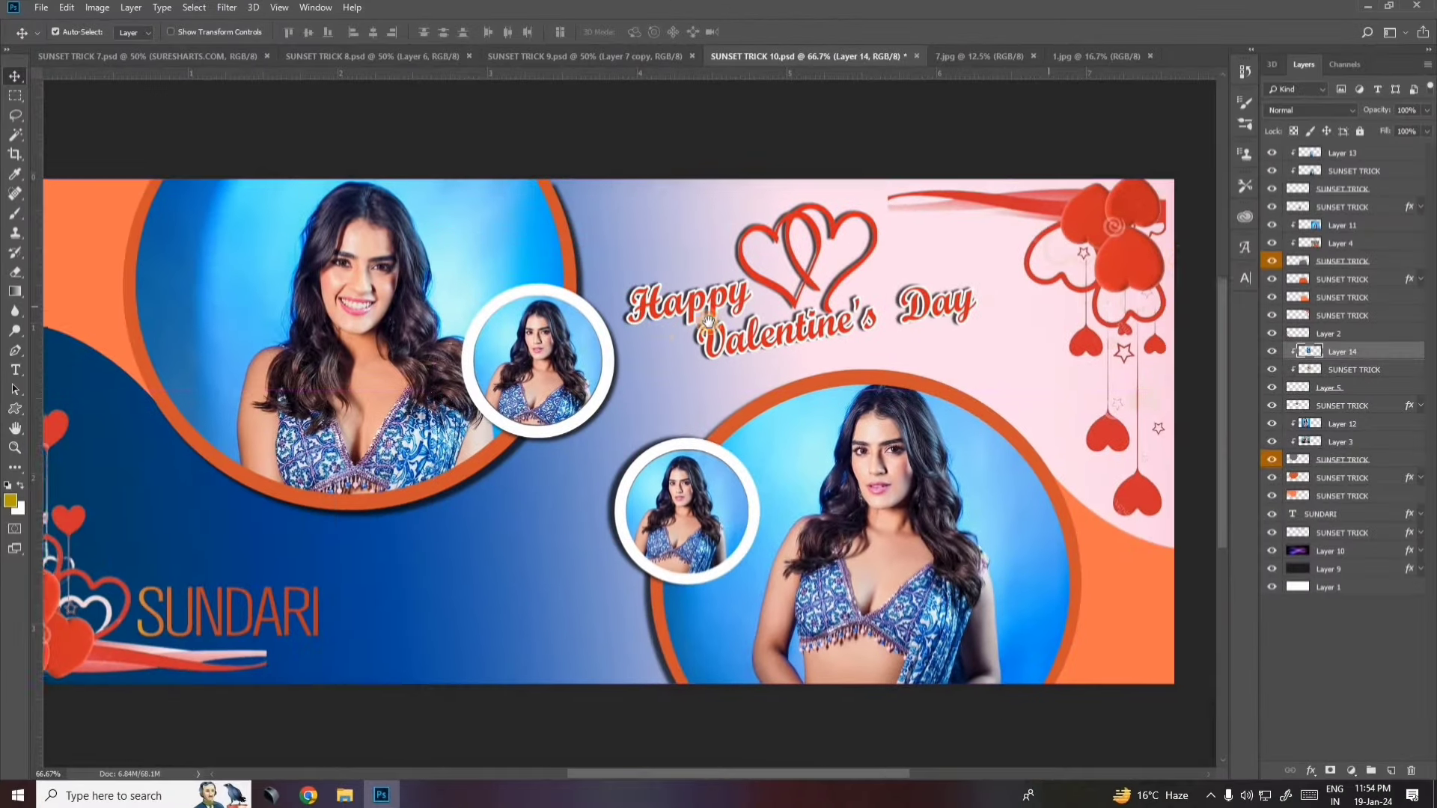
scroll(891, 263, right, 5)
Nudge the Happy Valentine's Day heading and left heart cluster, then select the SUNDARI text.
click(818, 263)
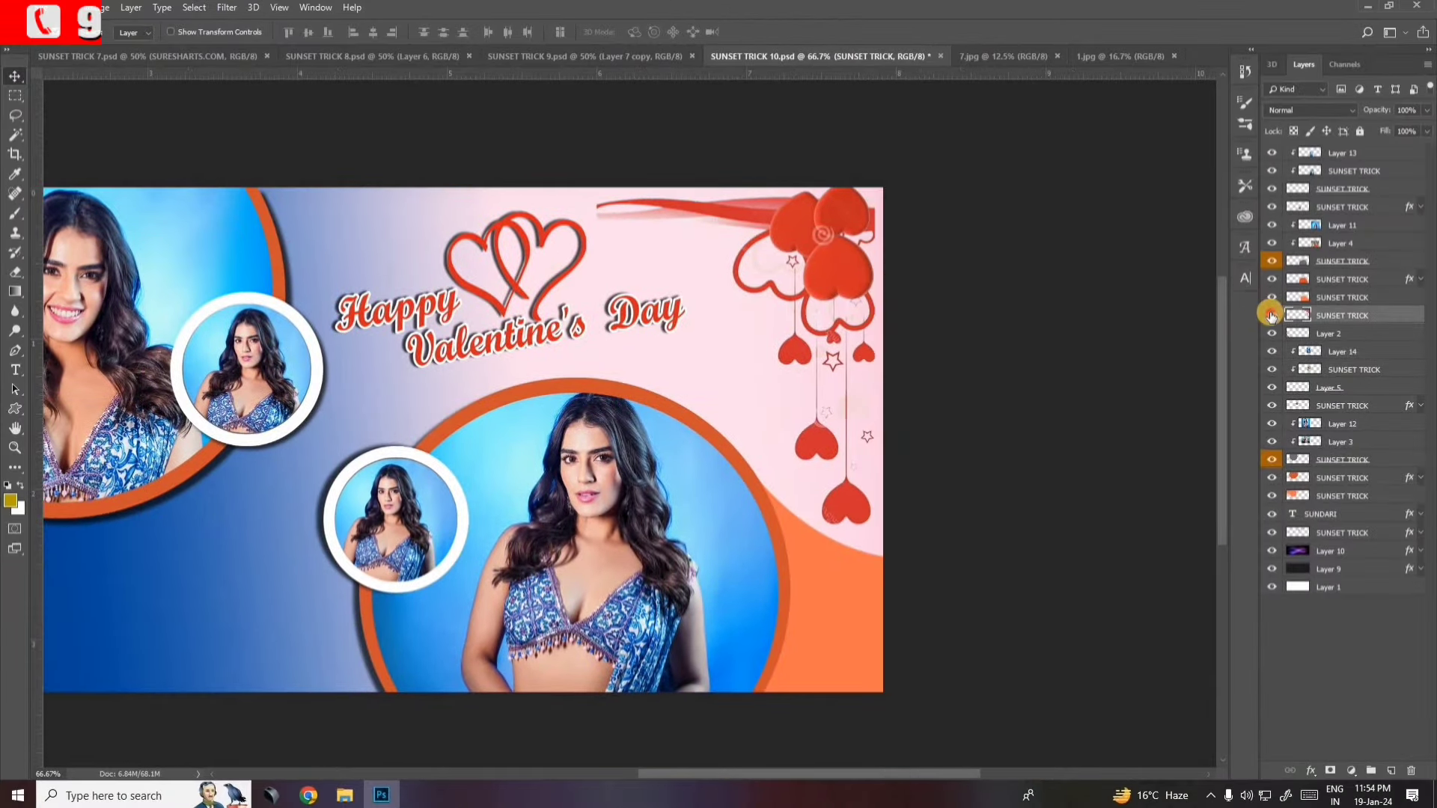
click(1271, 315)
click(1271, 315)
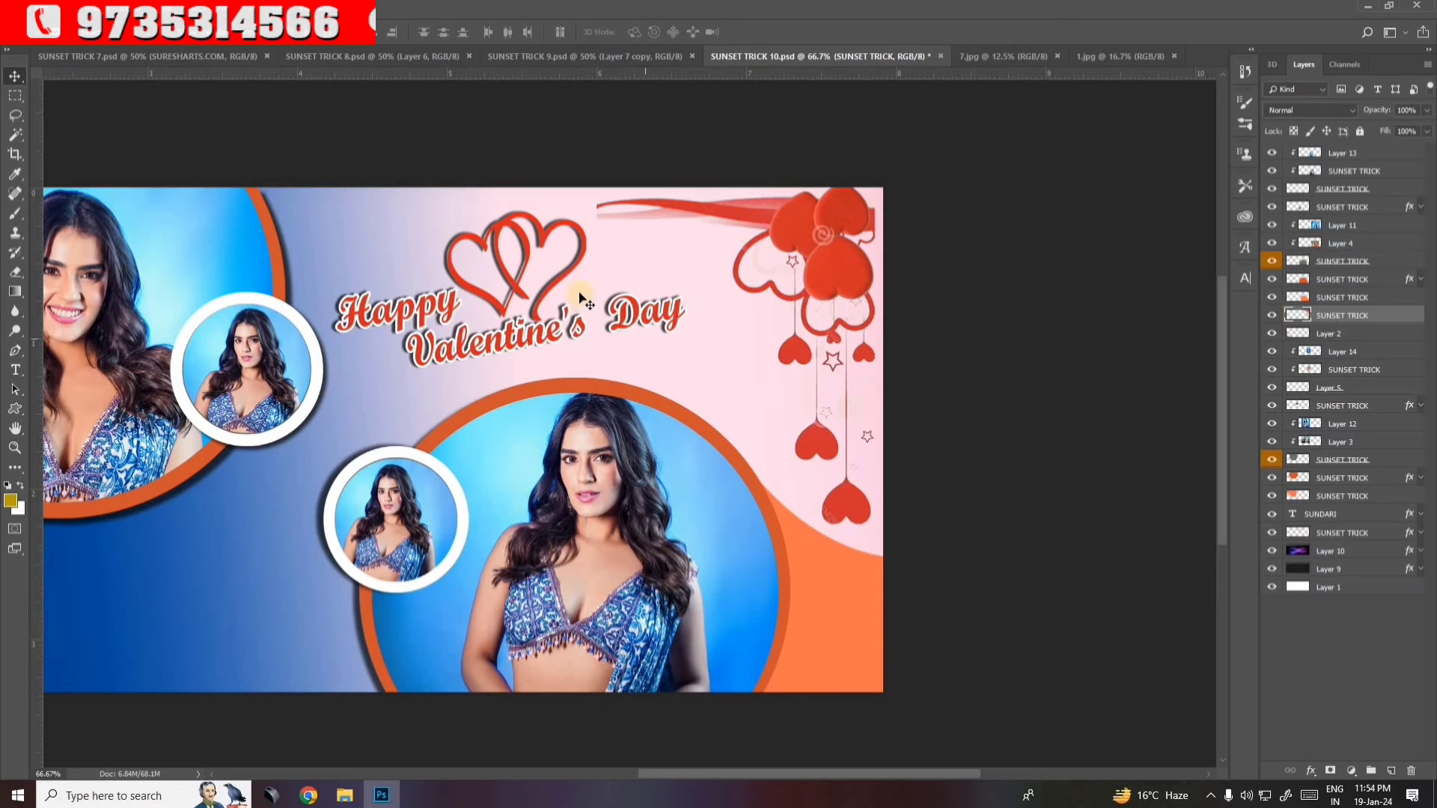
drag(556, 329, 569, 374)
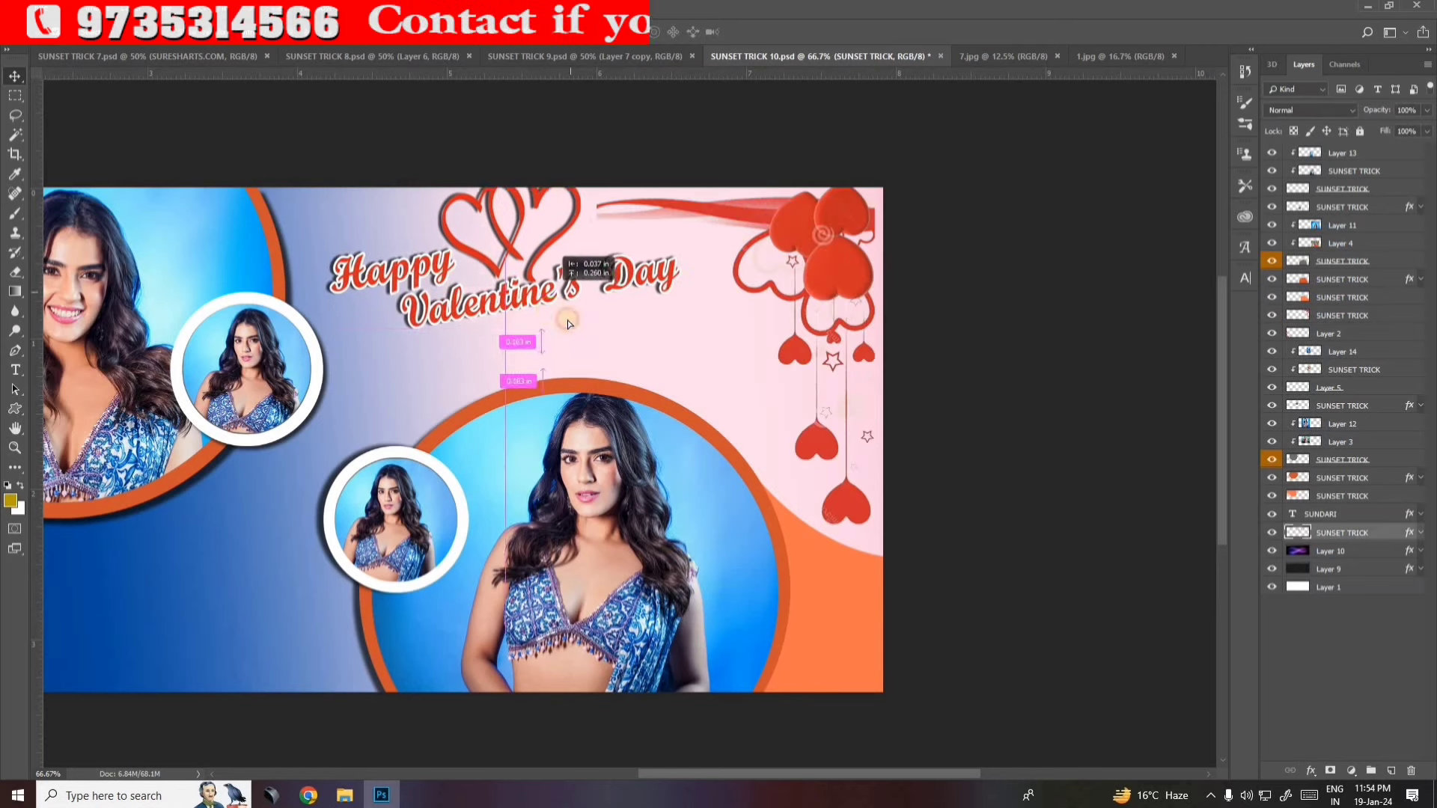
scroll(523, 518, left, 6)
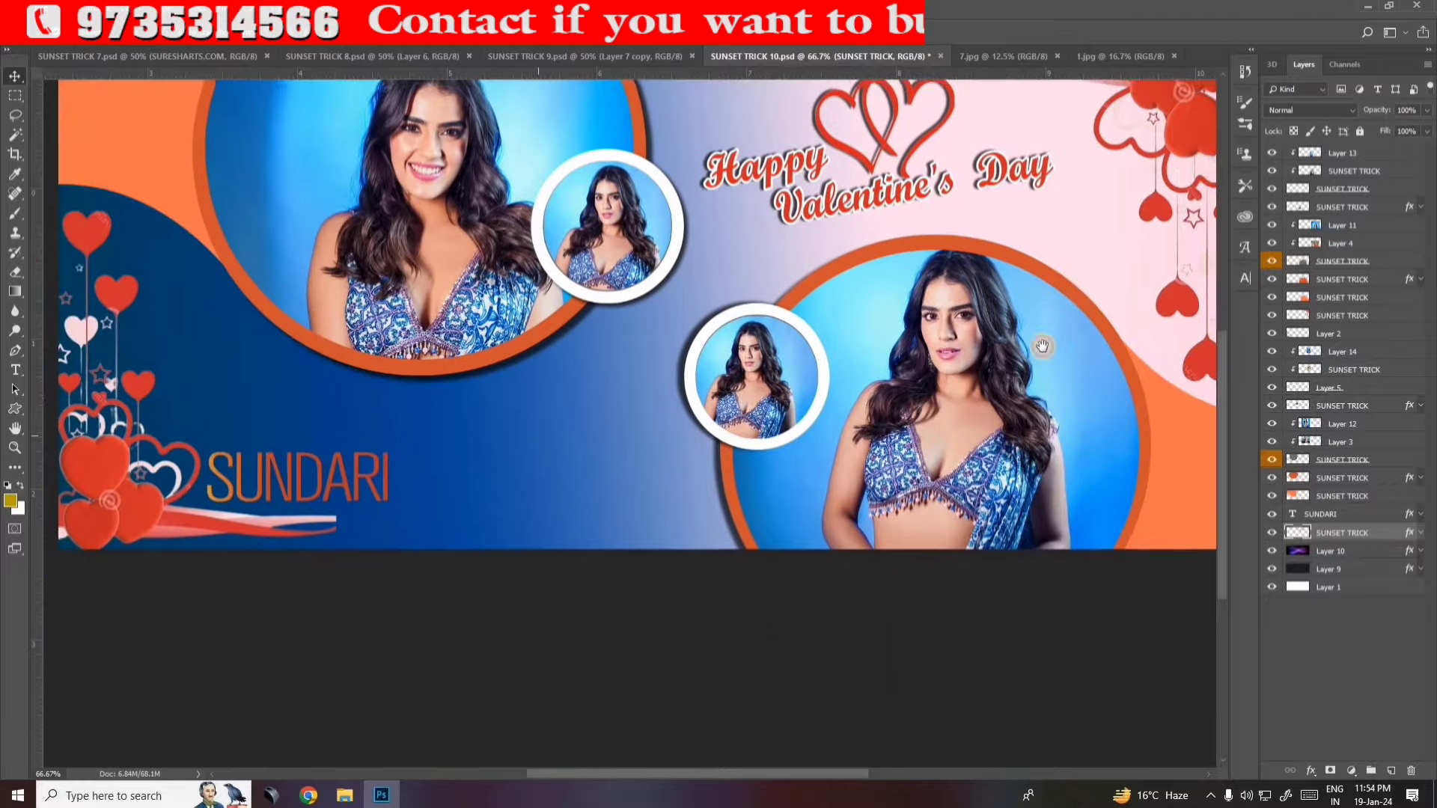
drag(267, 533, 256, 517)
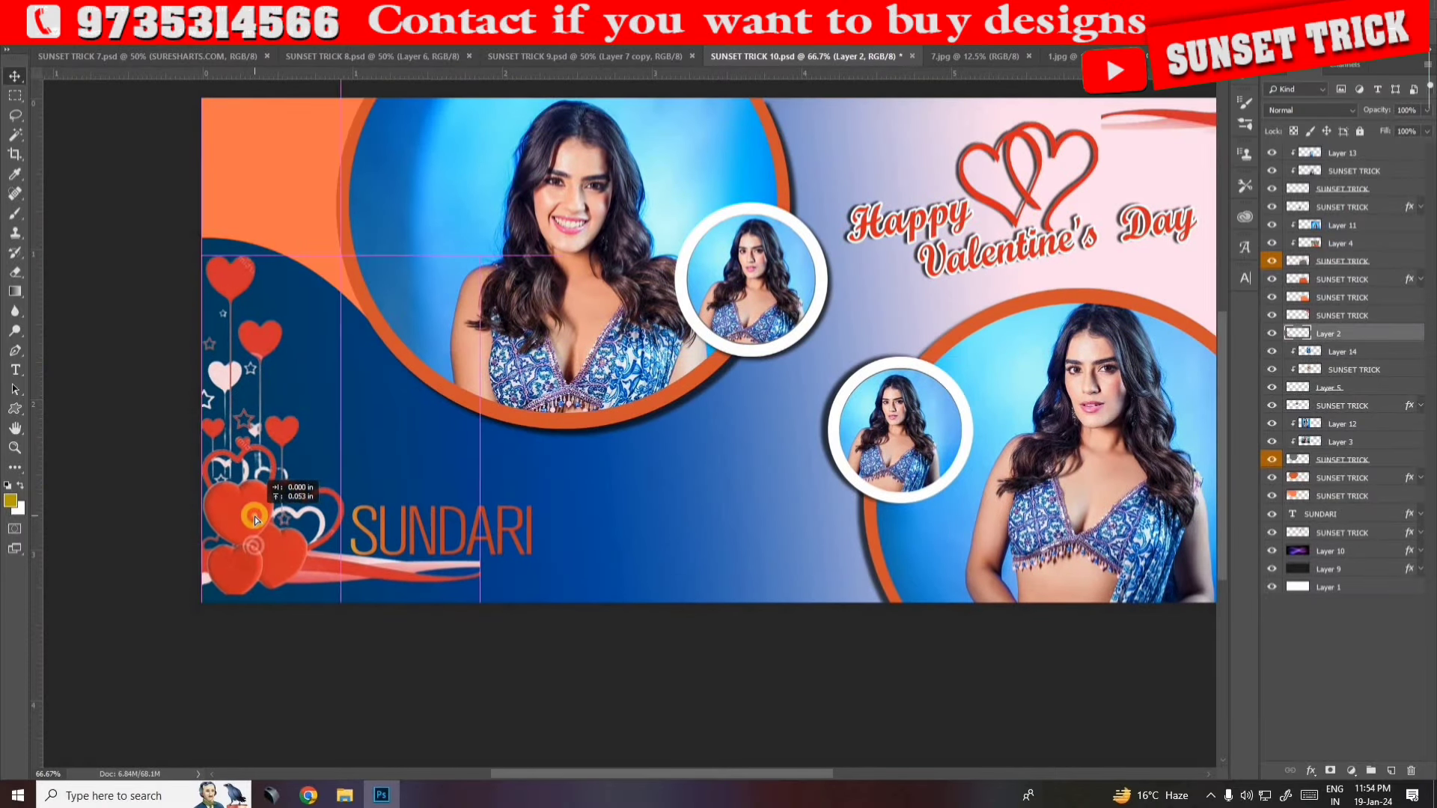
drag(256, 516, 250, 529)
click(411, 523)
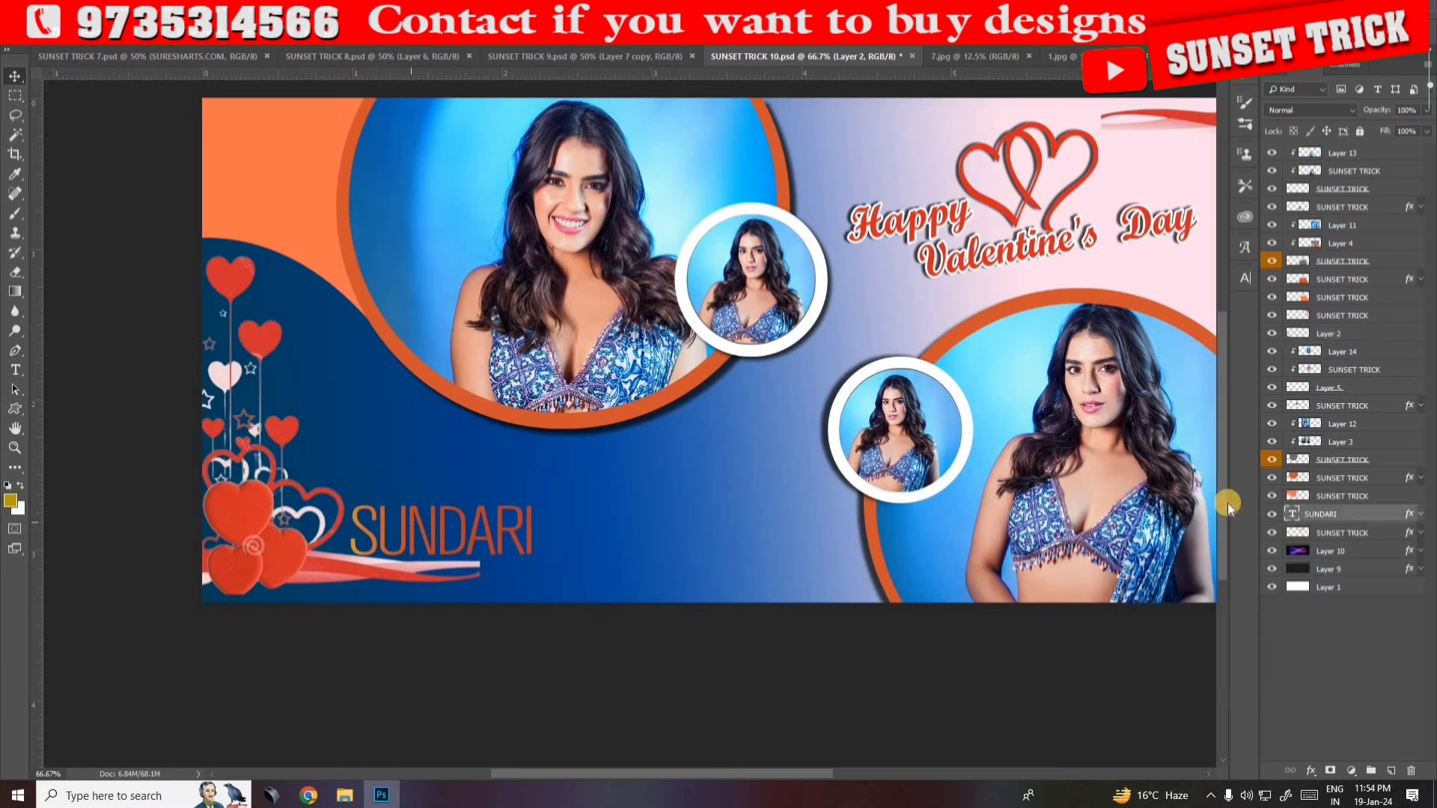
double_click(1297, 514)
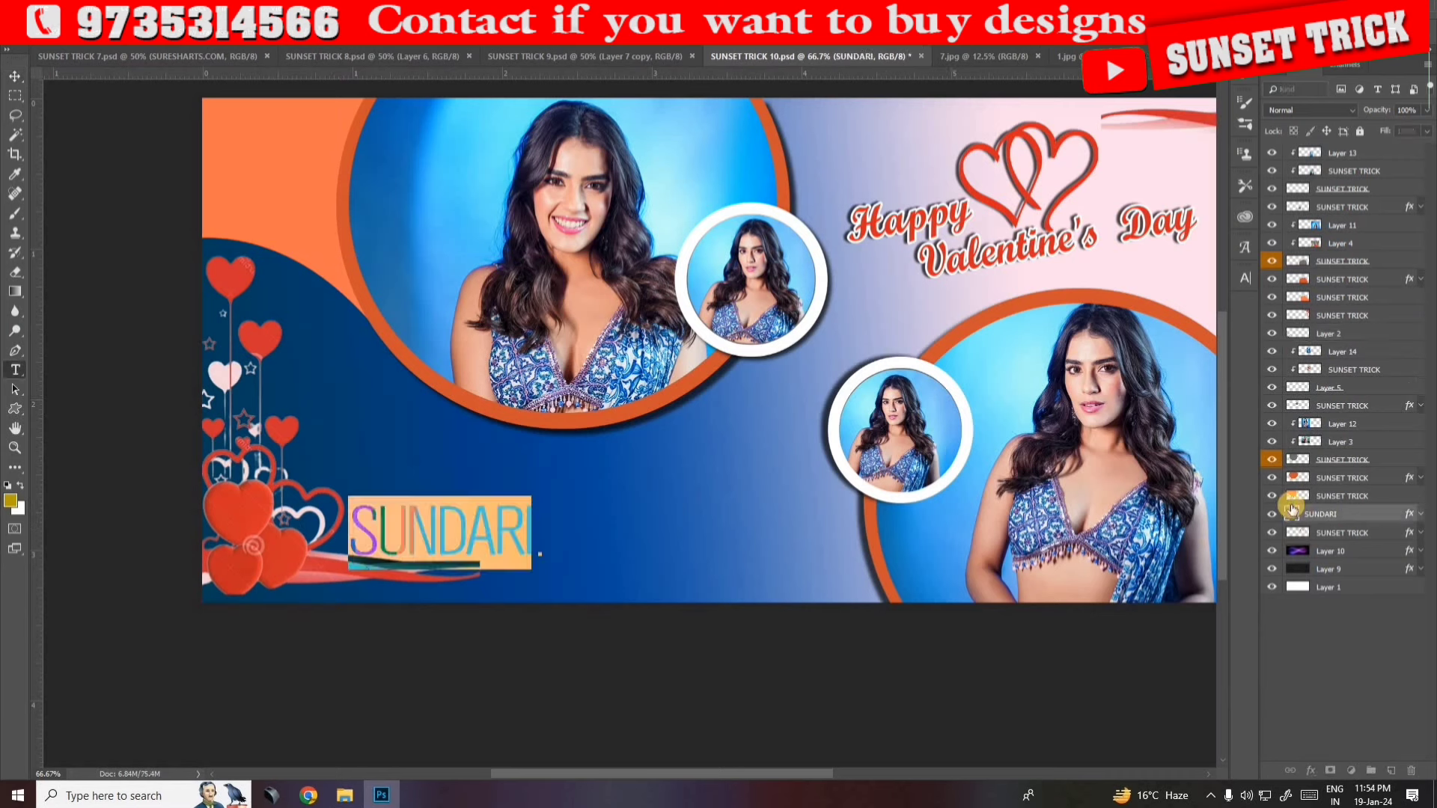
Replace SUNDARI with SANJANA and nudge the name slightly up and right.
text(SAN)
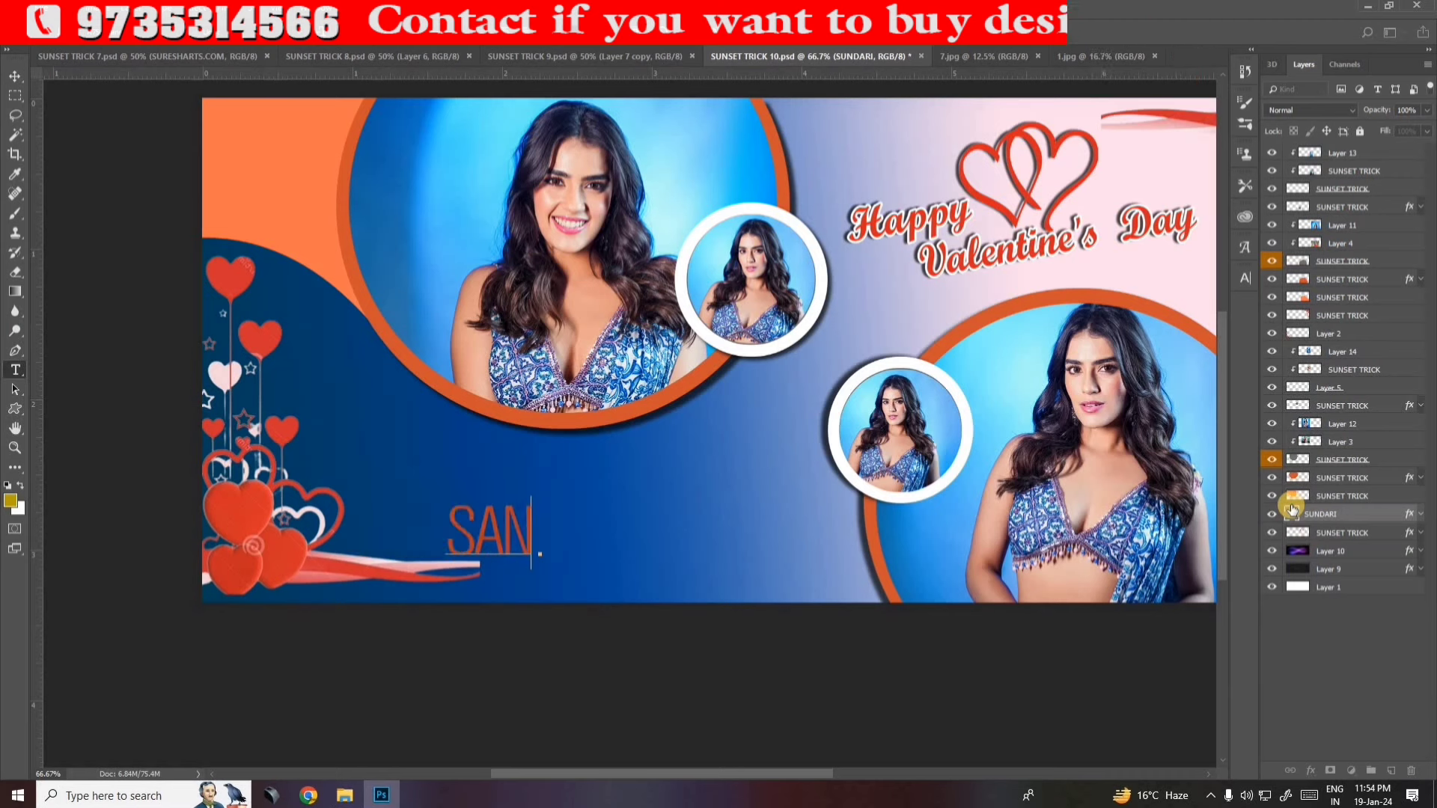
text(JANA)
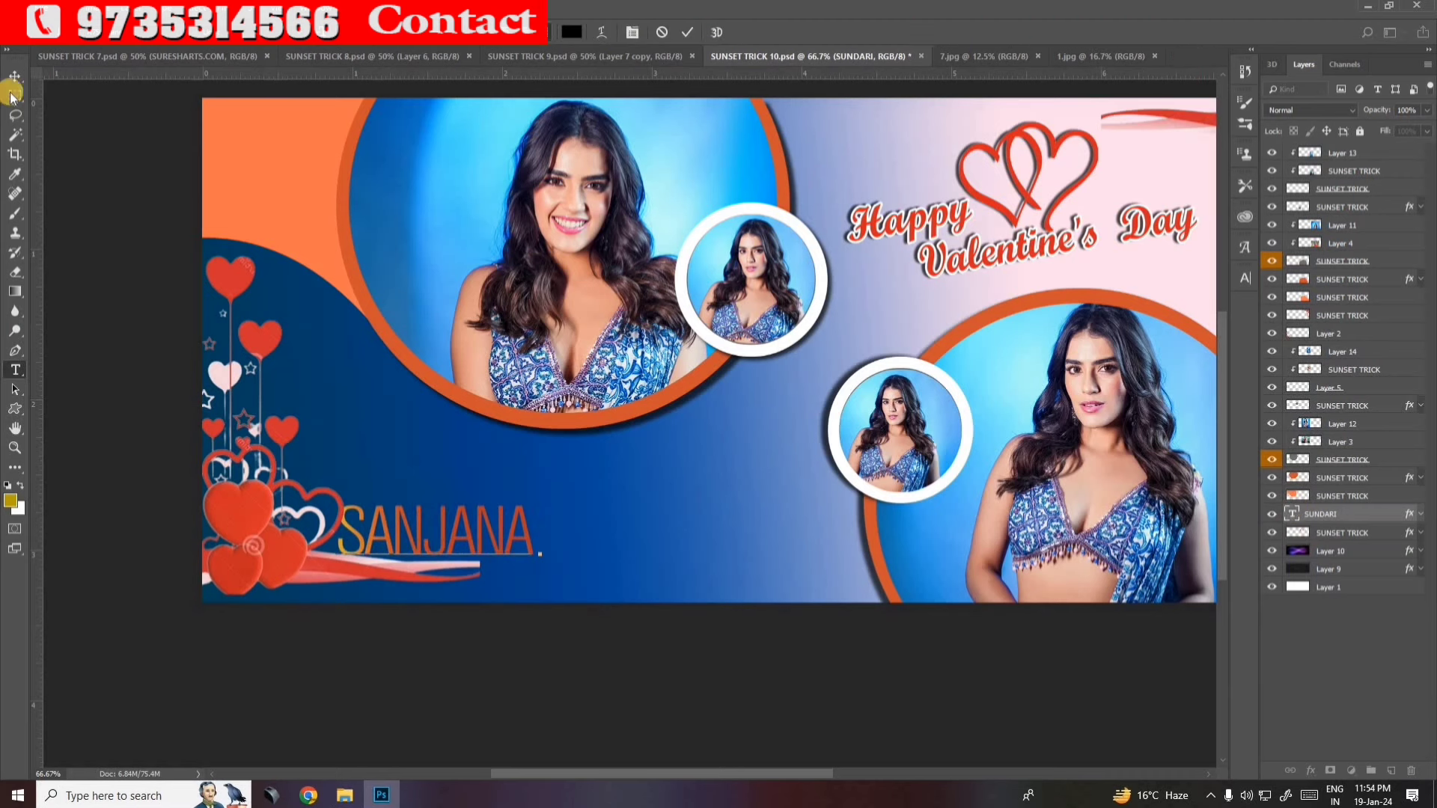
click(15, 75)
drag(463, 518, 476, 512)
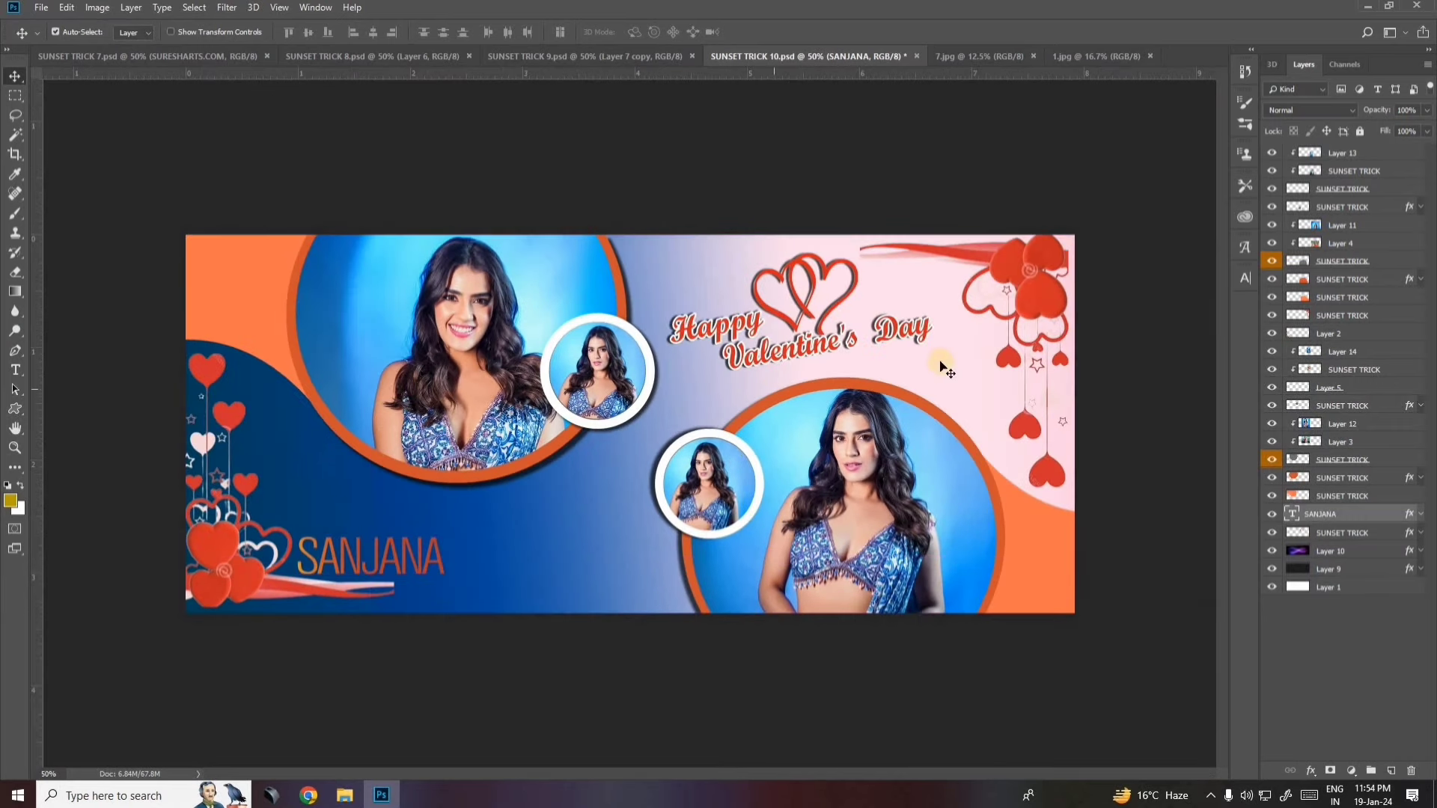
Hide the blue gradient background and dark layer, leaving the white bottom layer selected.
click(966, 392)
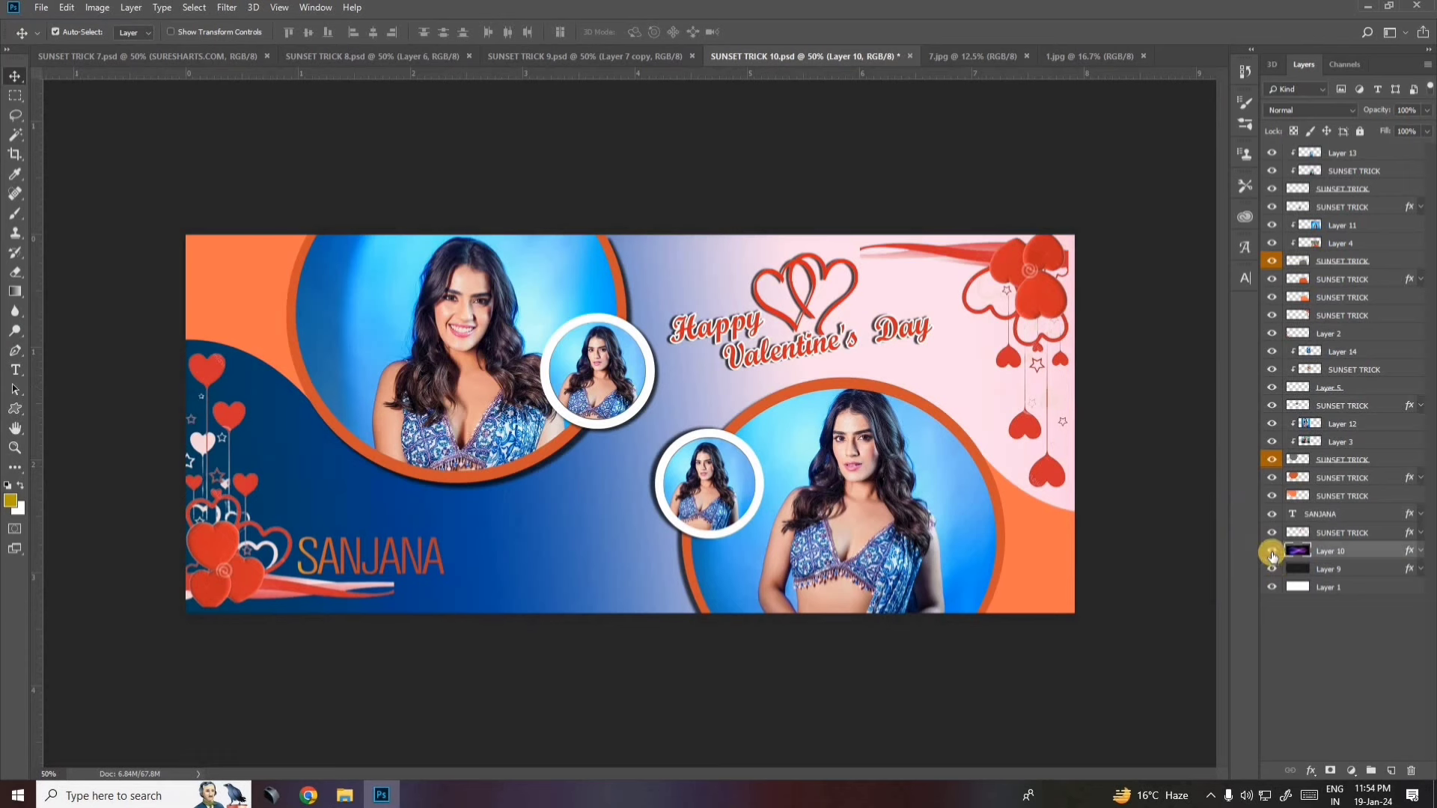
click(1272, 552)
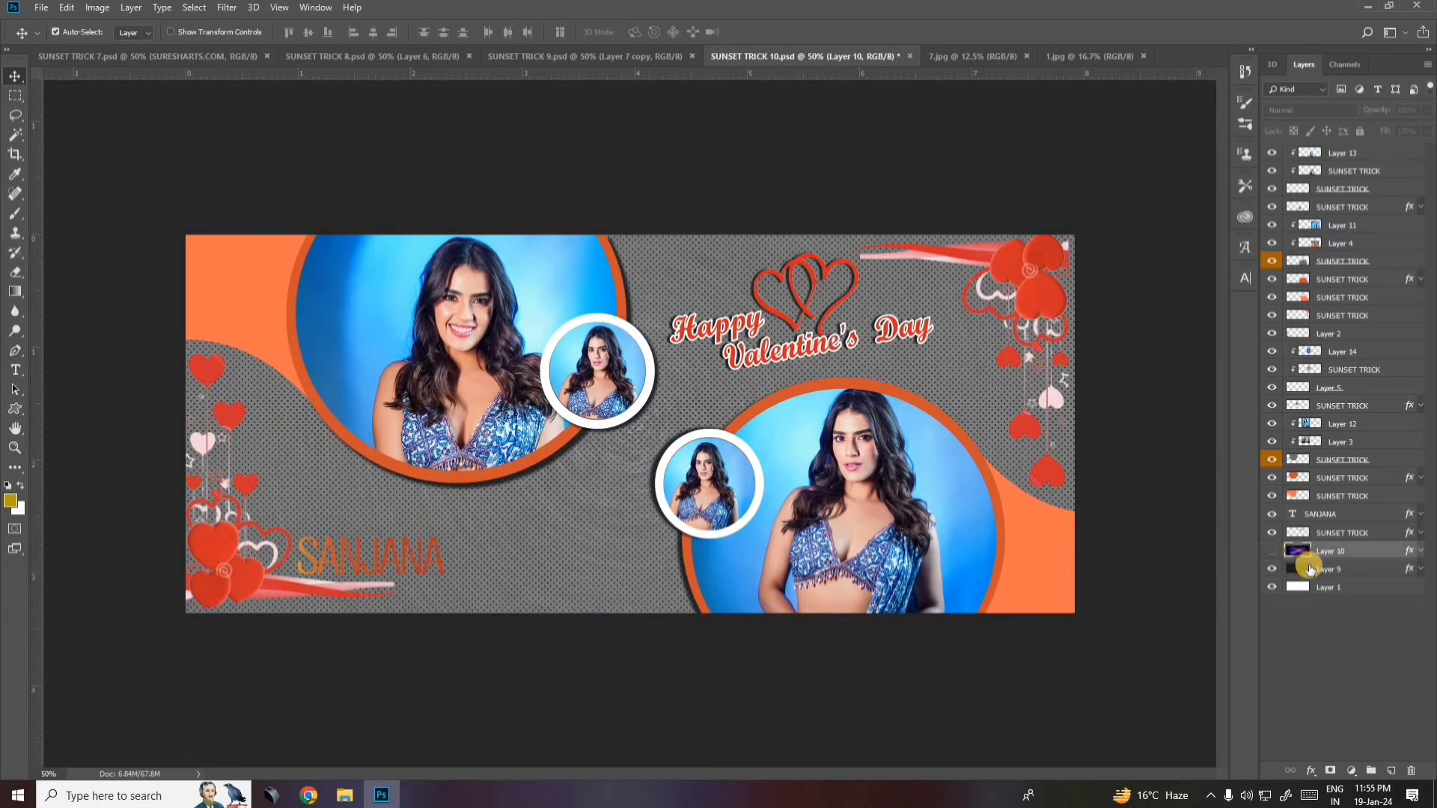
click(1273, 569)
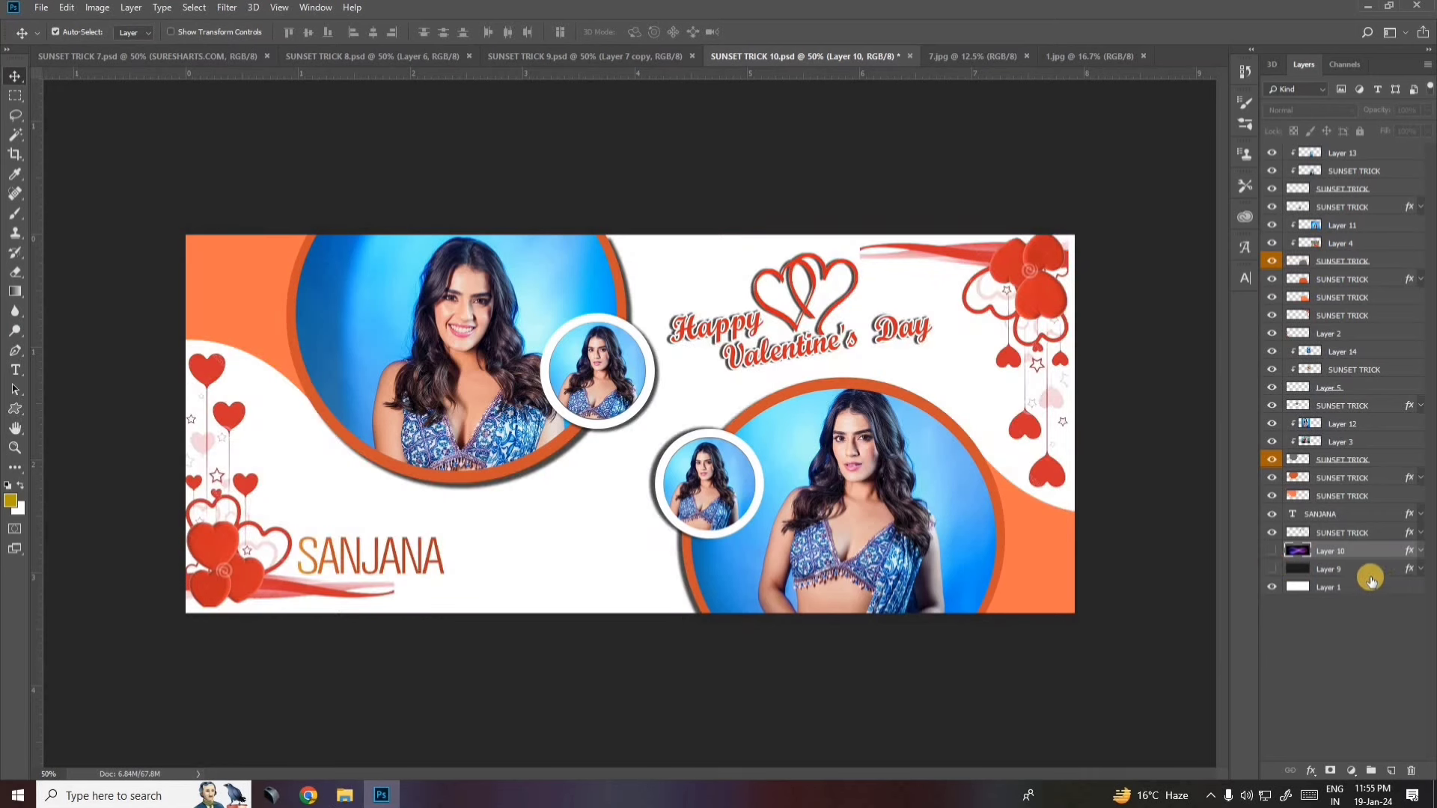
click(1391, 589)
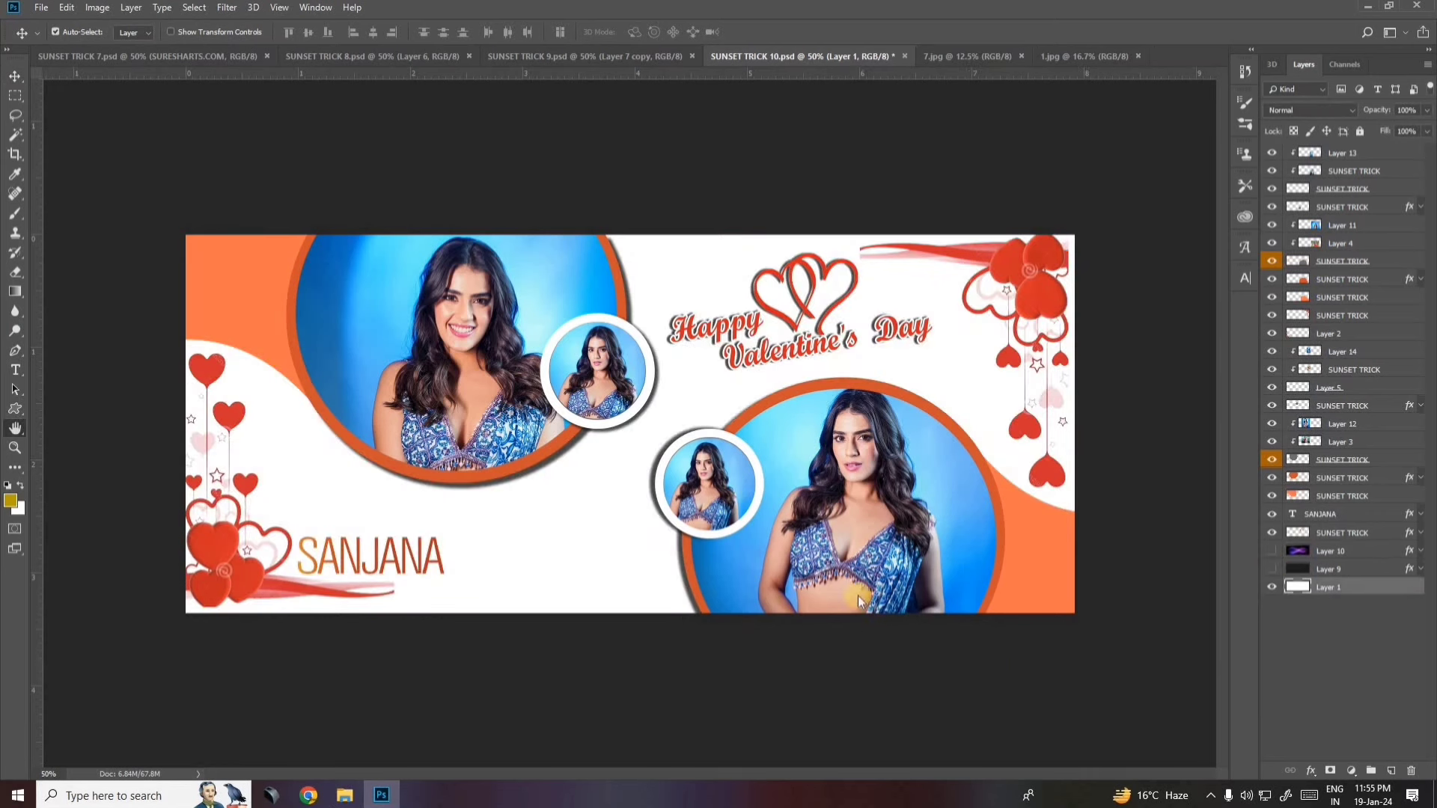
Give the bottom layer a preset Gradient Overlay in Layer Style.
click(853, 669)
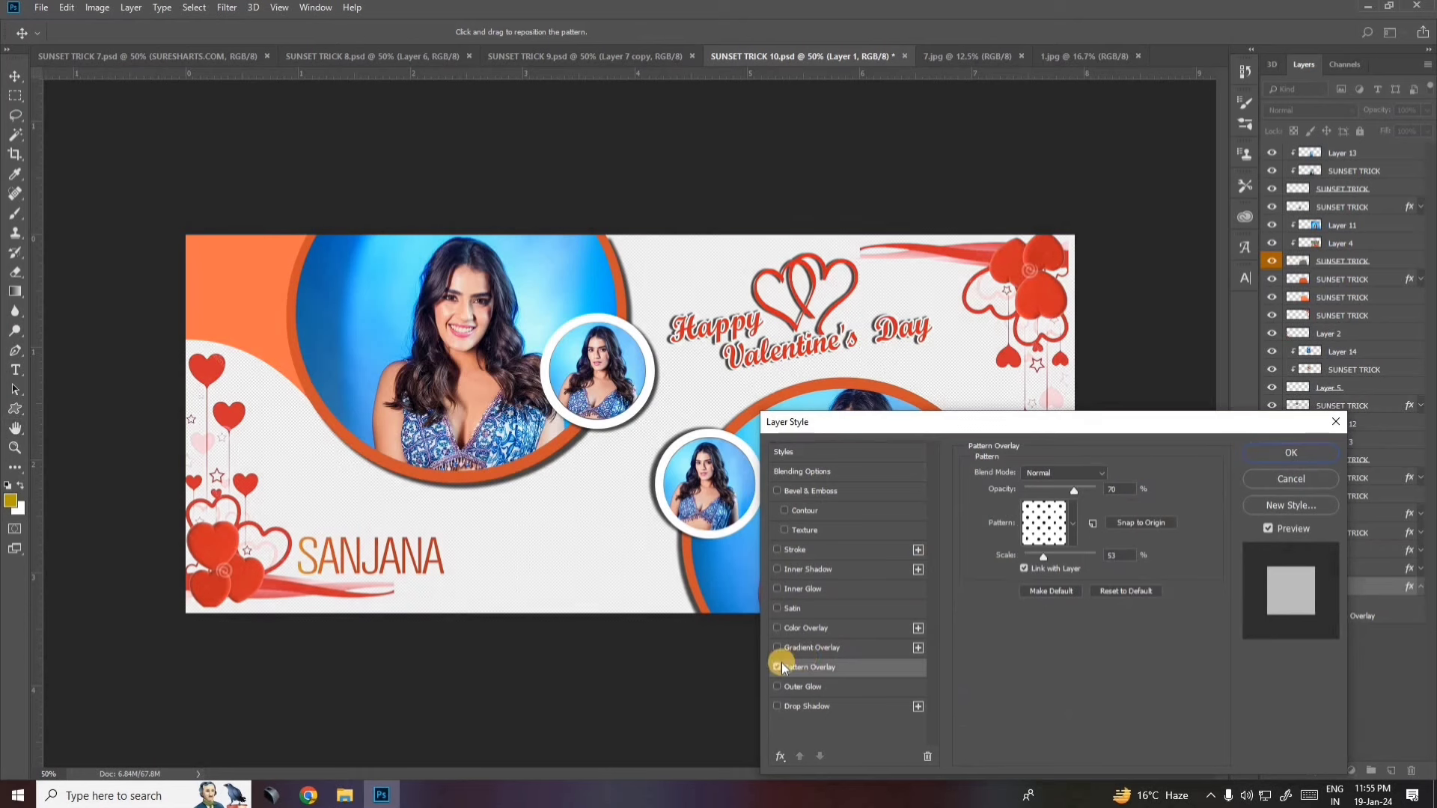
click(777, 667)
click(848, 648)
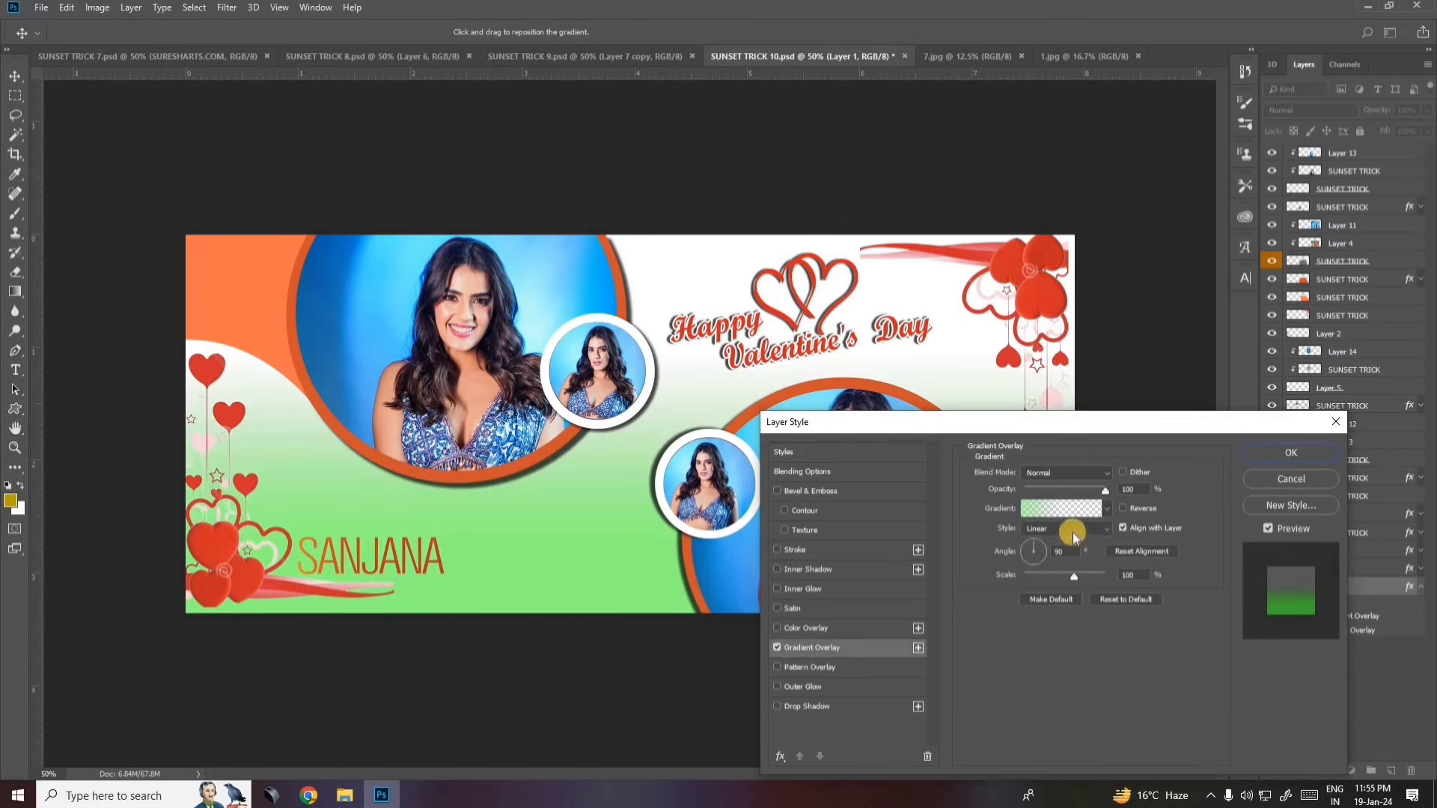
click(1107, 510)
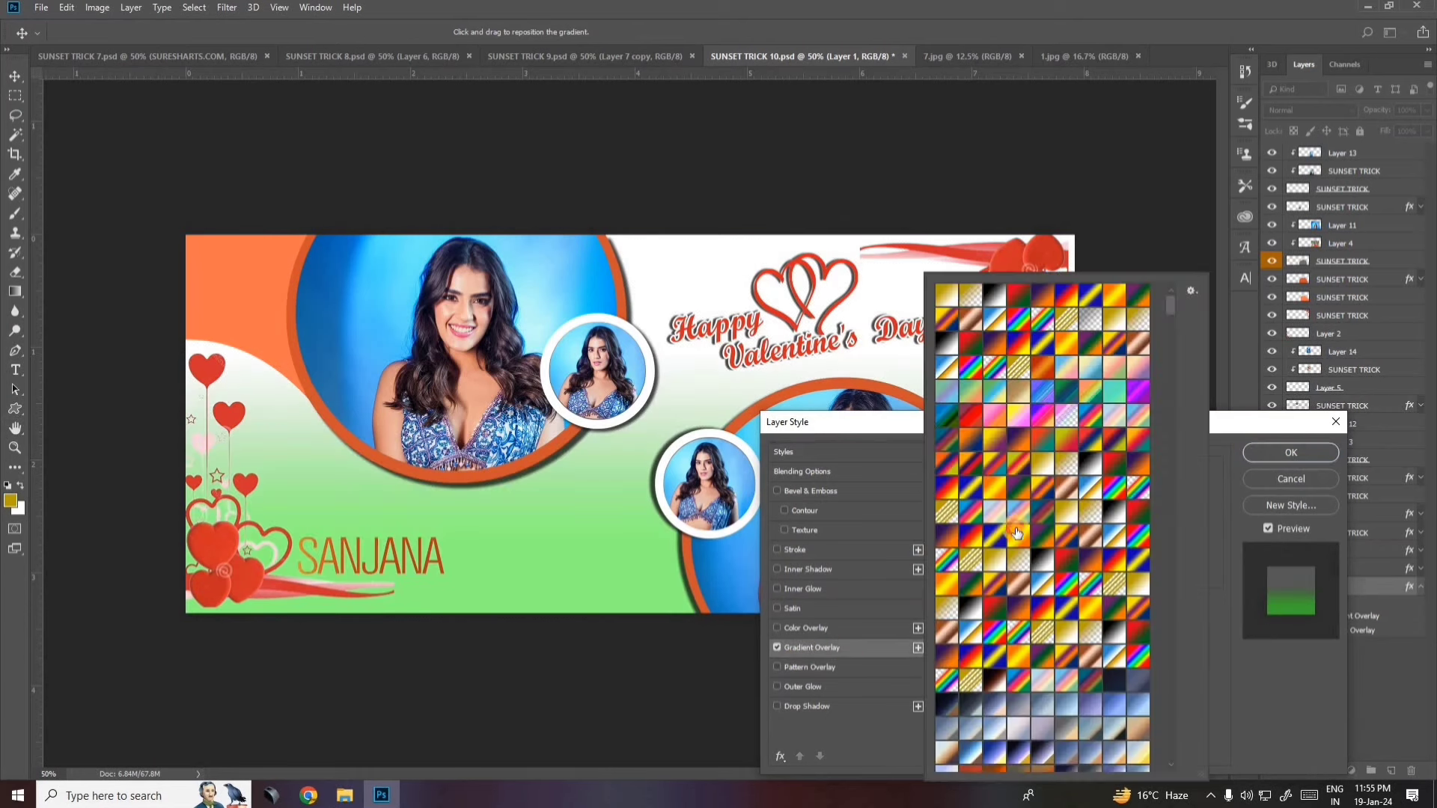
click(1015, 534)
click(971, 535)
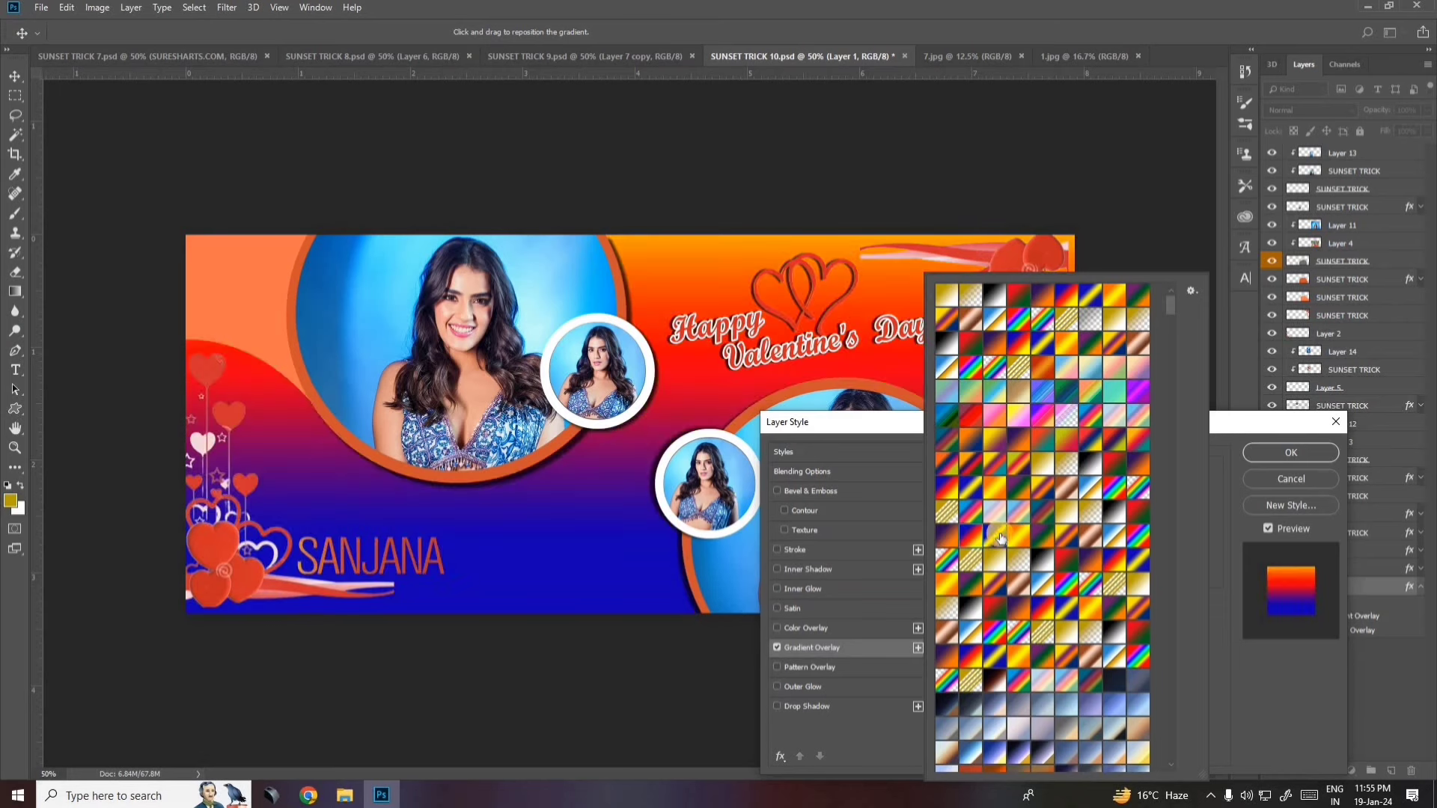
click(1043, 560)
click(1278, 440)
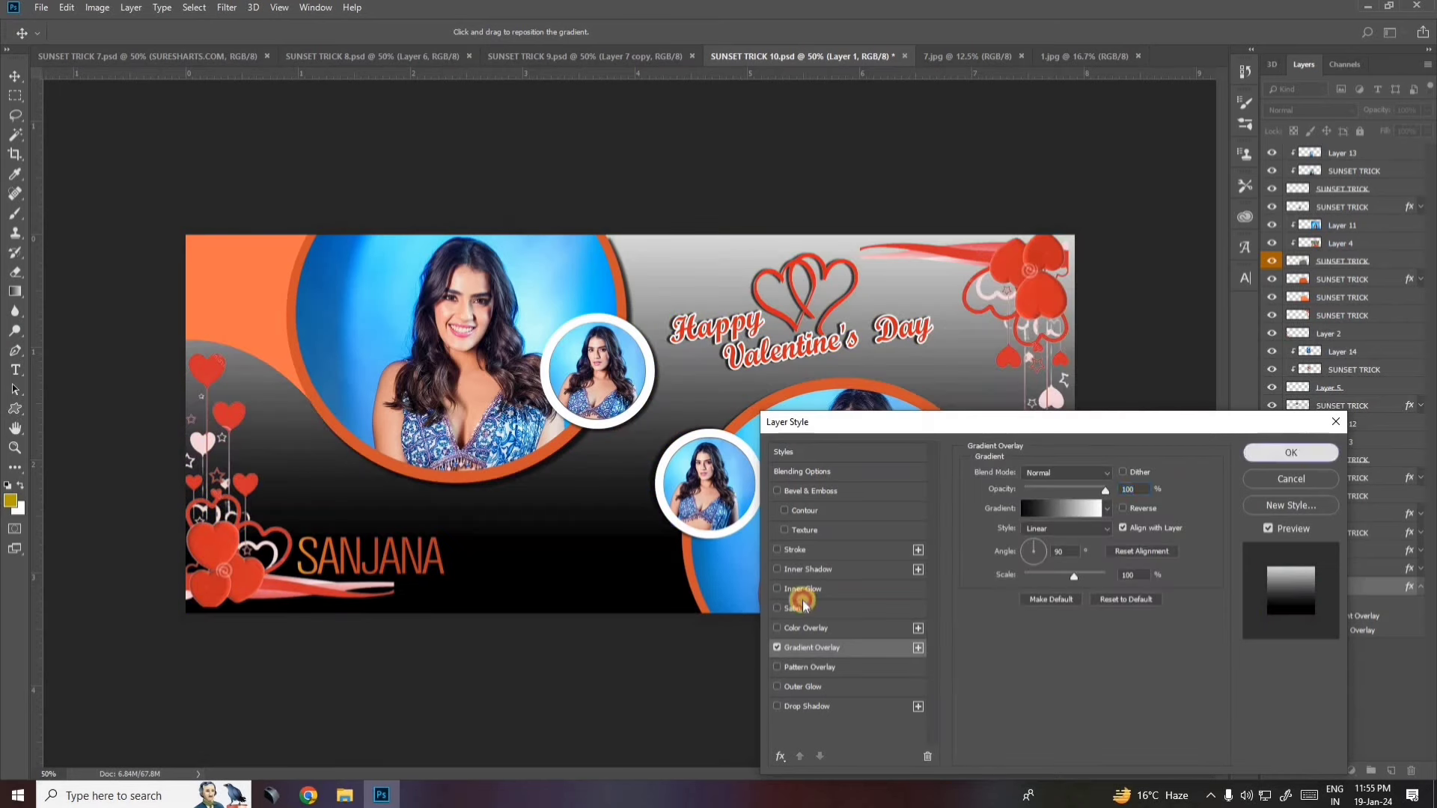
click(1284, 452)
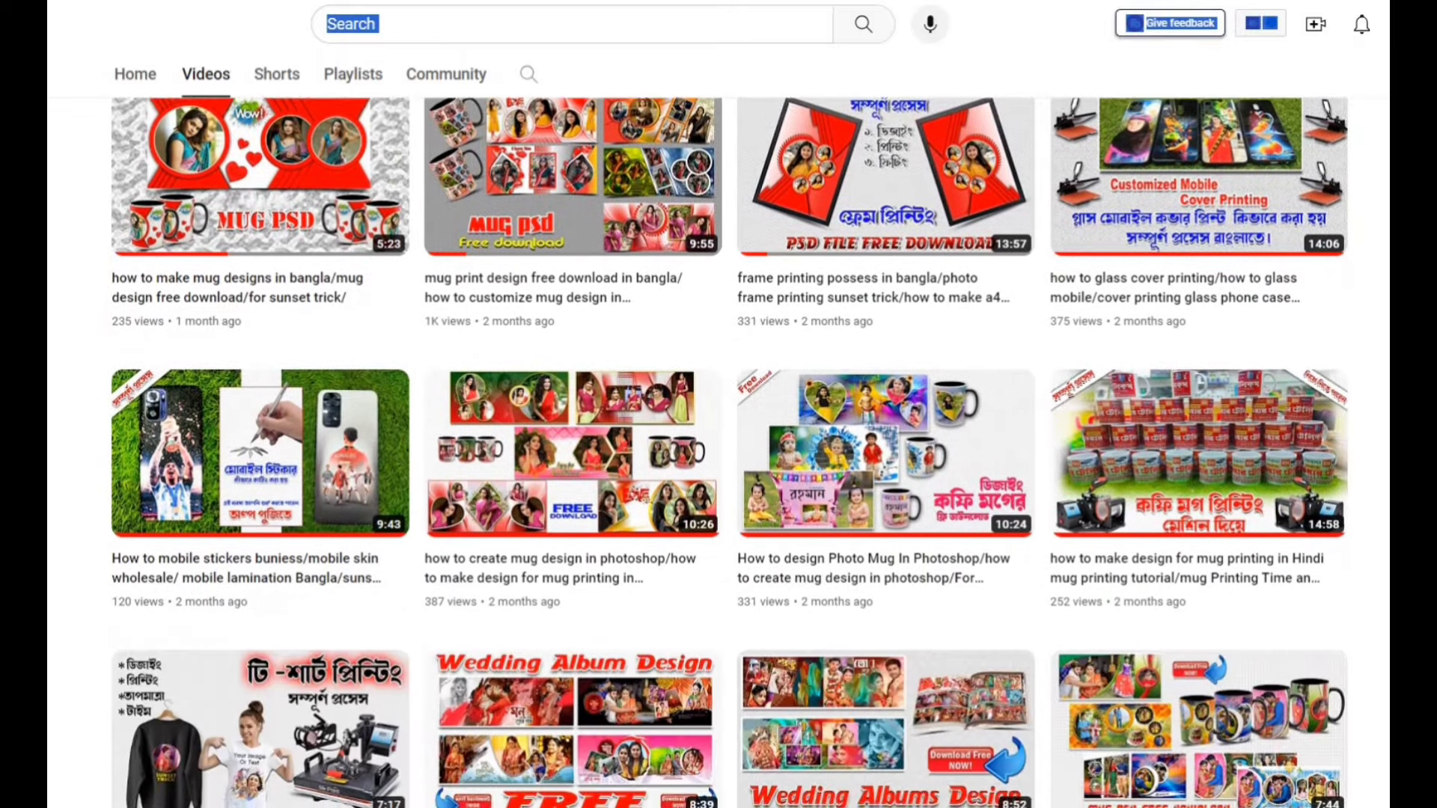
Scroll the SUNSET TRICK Videos list down to the oldest mug and photo-collage uploads.
scroll(719, 449, down, 2)
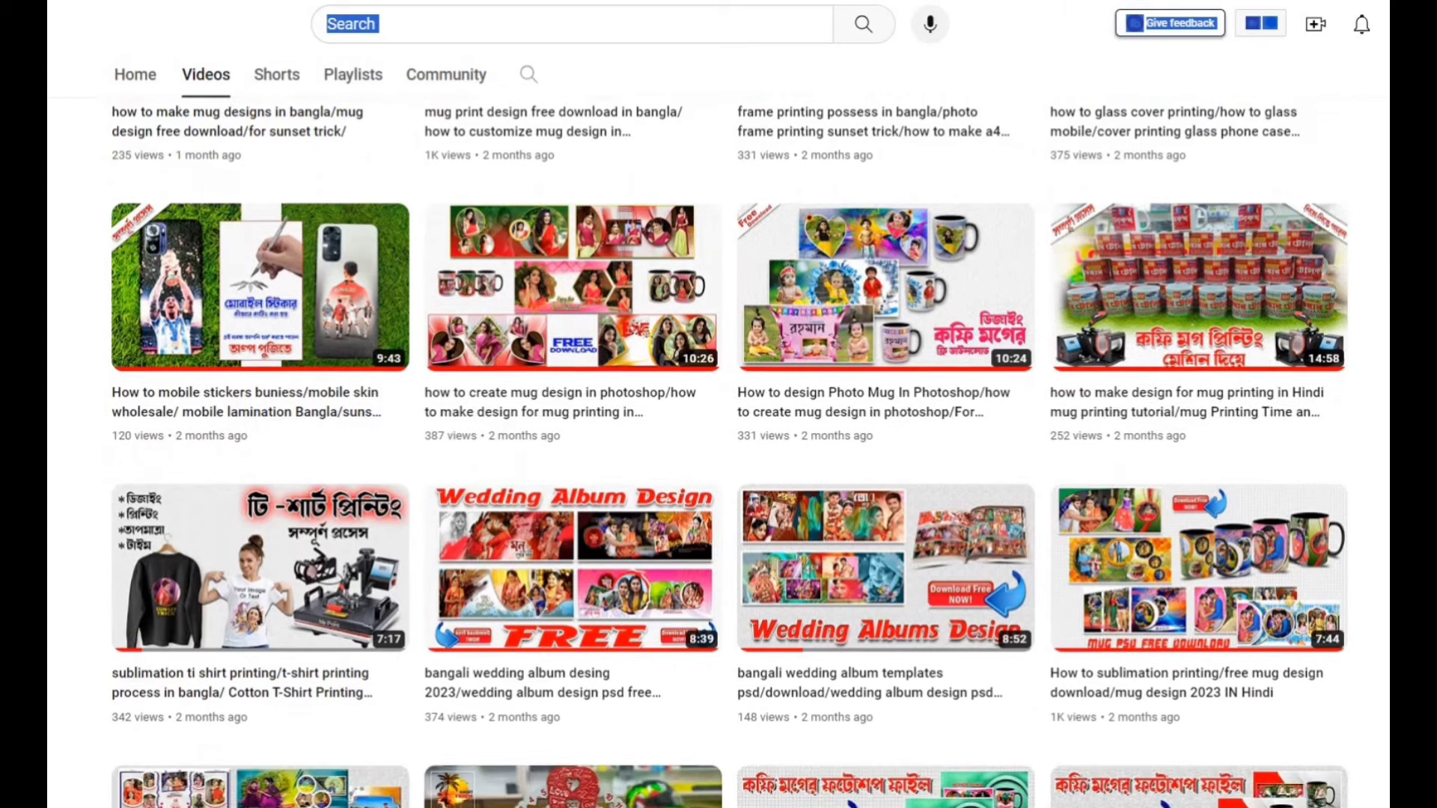
scroll(718, 450, down, 2)
scroll(718, 449, down, 1)
scroll(719, 449, down, 1)
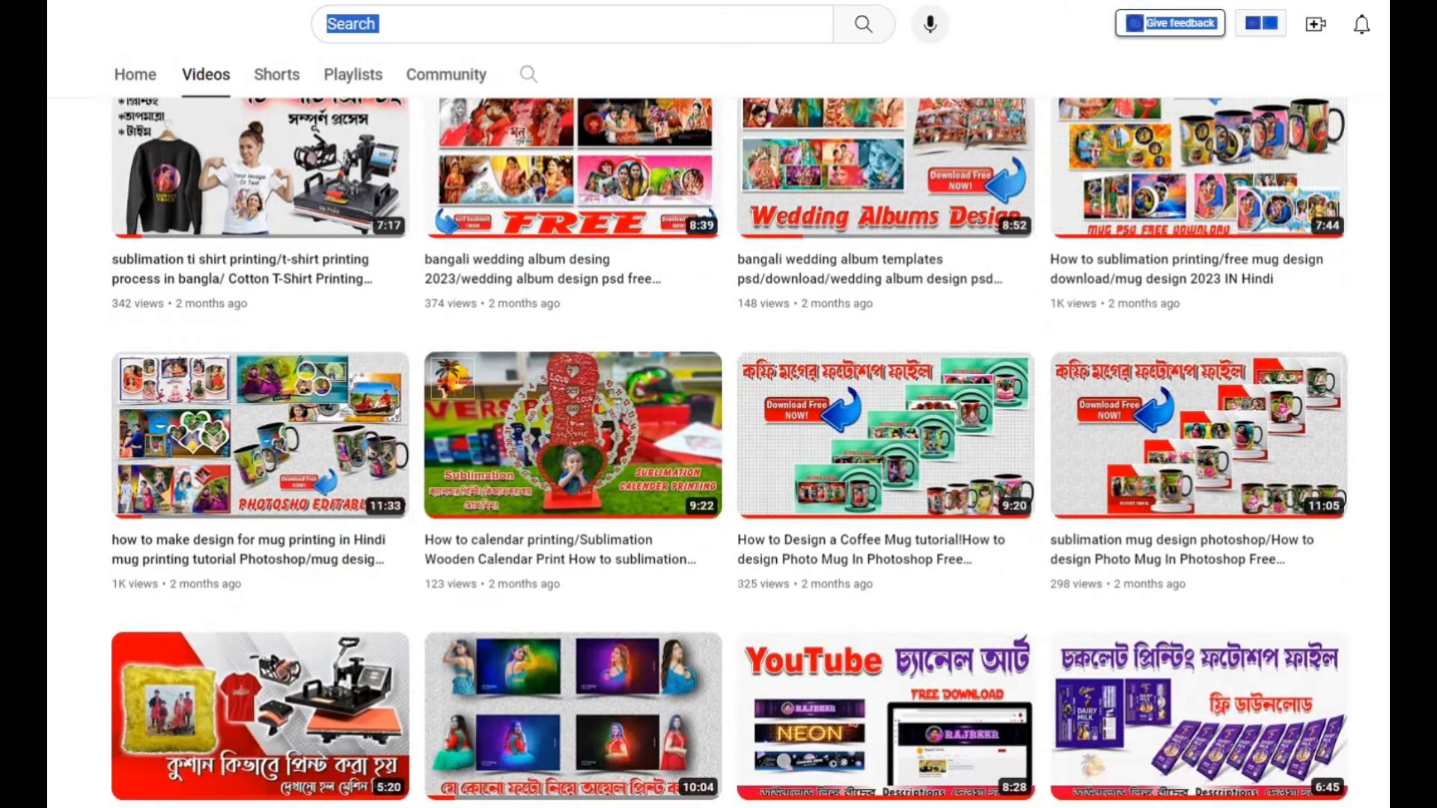
scroll(718, 450, down, 1)
scroll(719, 449, down, 3)
scroll(719, 449, down, 1)
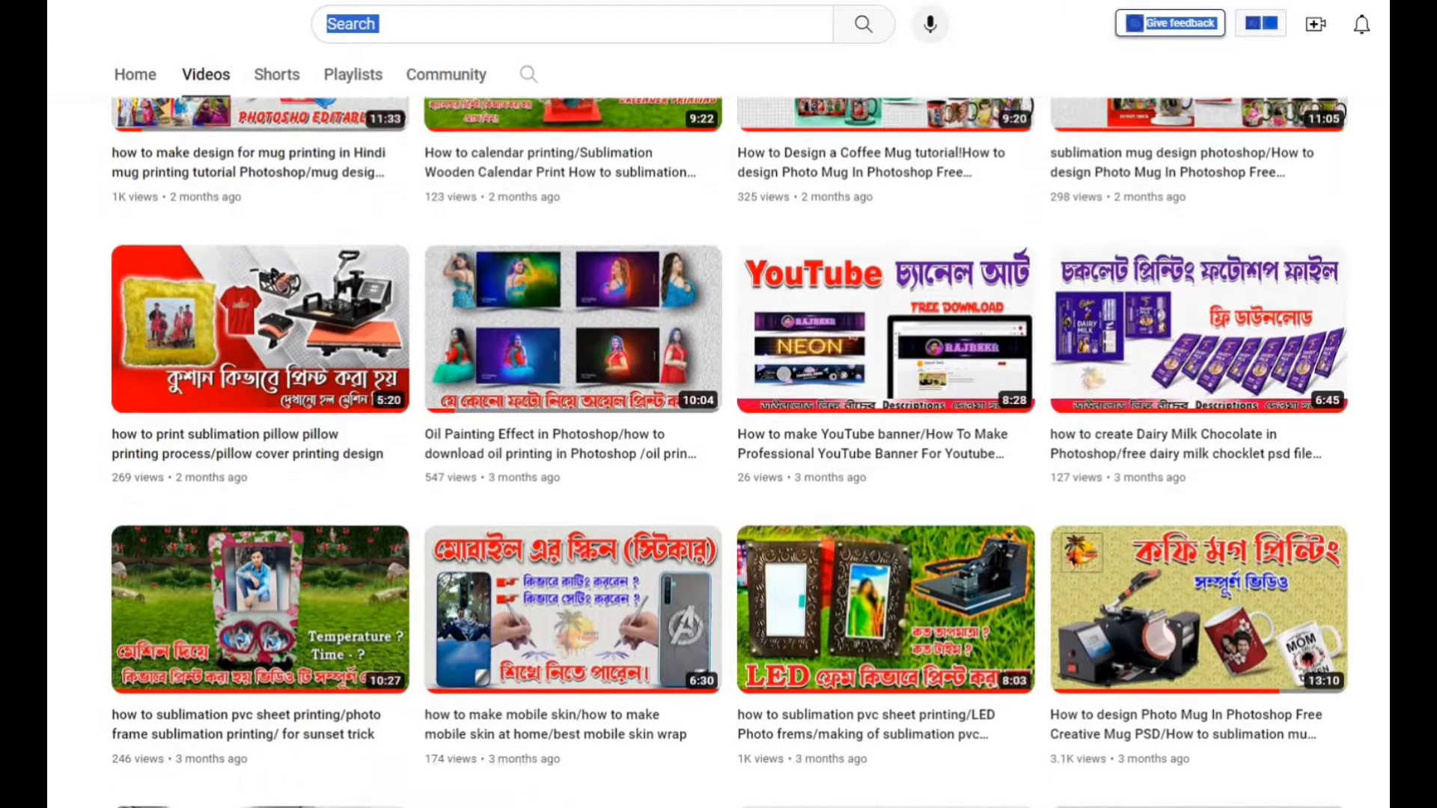
scroll(719, 450, down, 2)
scroll(718, 449, down, 2)
scroll(718, 449, down, 2)
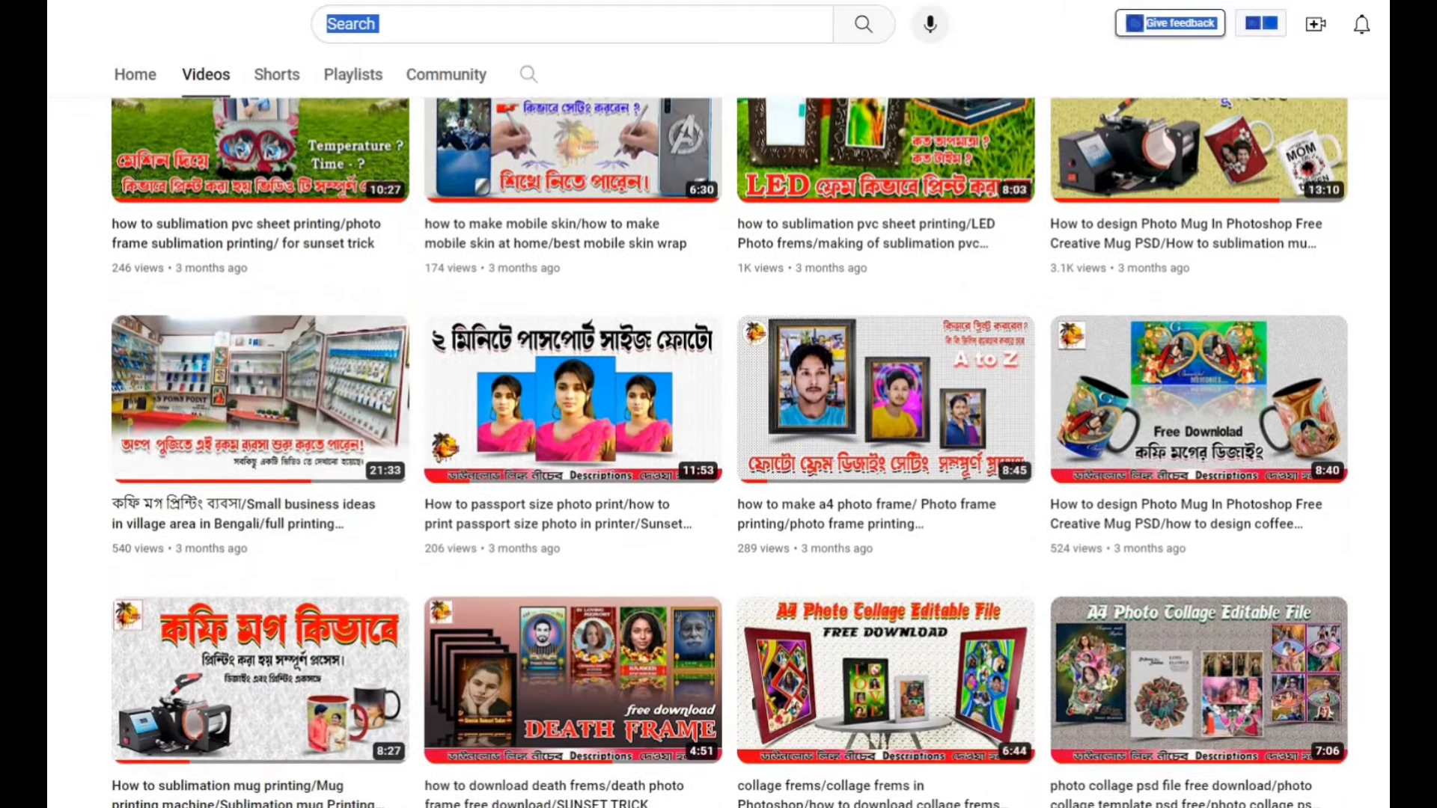
scroll(719, 449, down, 2)
scroll(719, 449, down, 1)
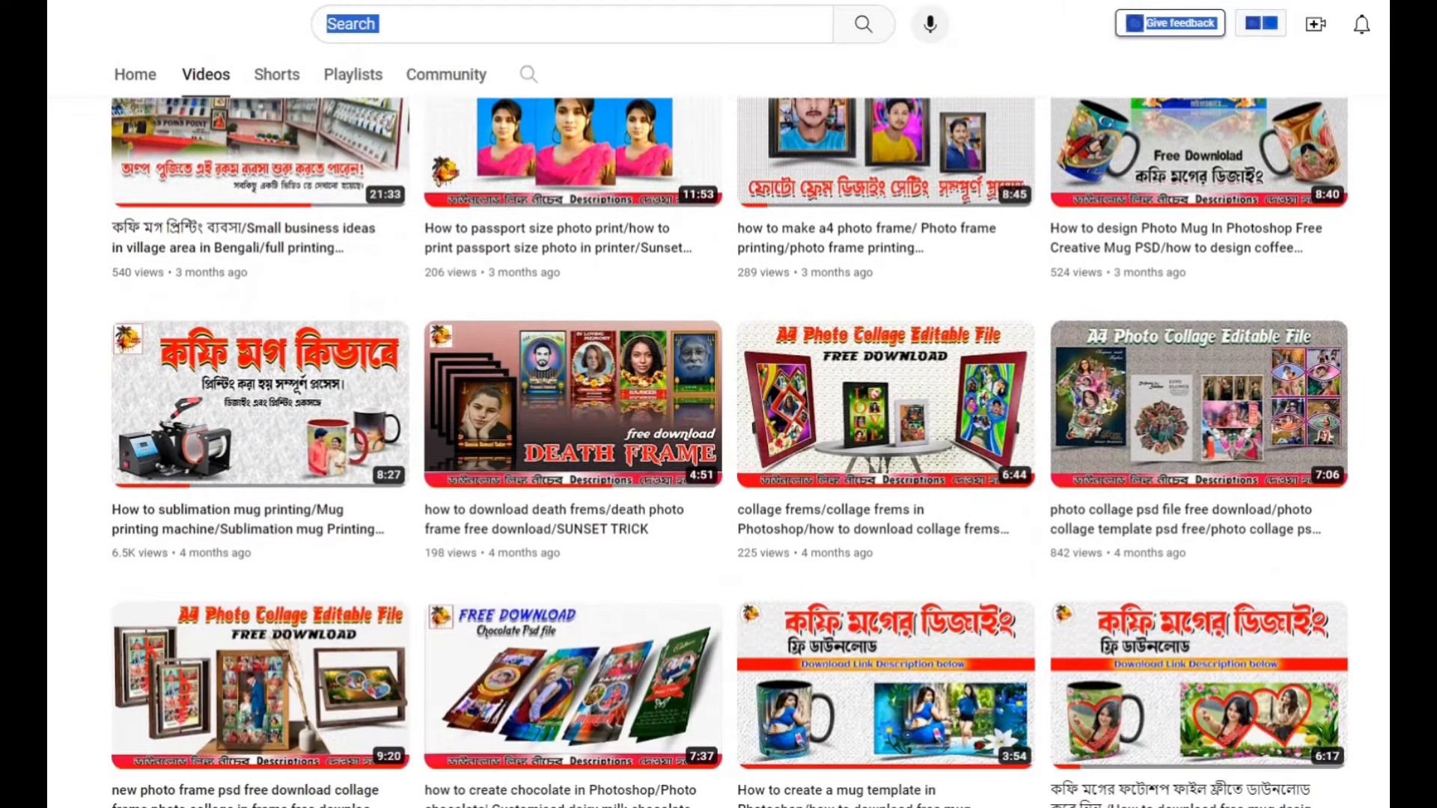
scroll(719, 449, down, 1)
scroll(719, 449, down, 1)
scroll(719, 449, down, 2)
scroll(719, 449, down, 1)
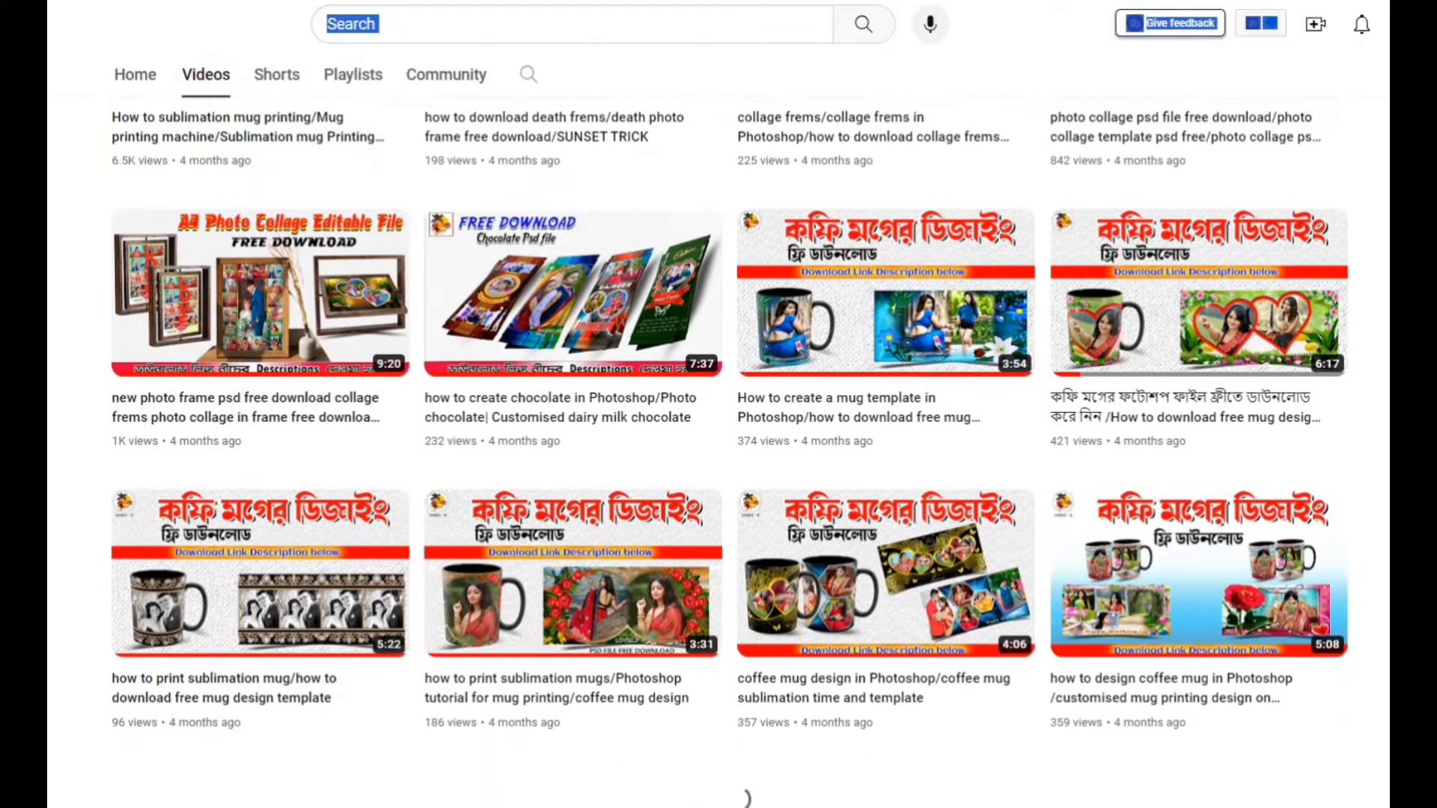
scroll(718, 449, down, 1)
scroll(719, 449, down, 1)
scroll(719, 449, down, 2)
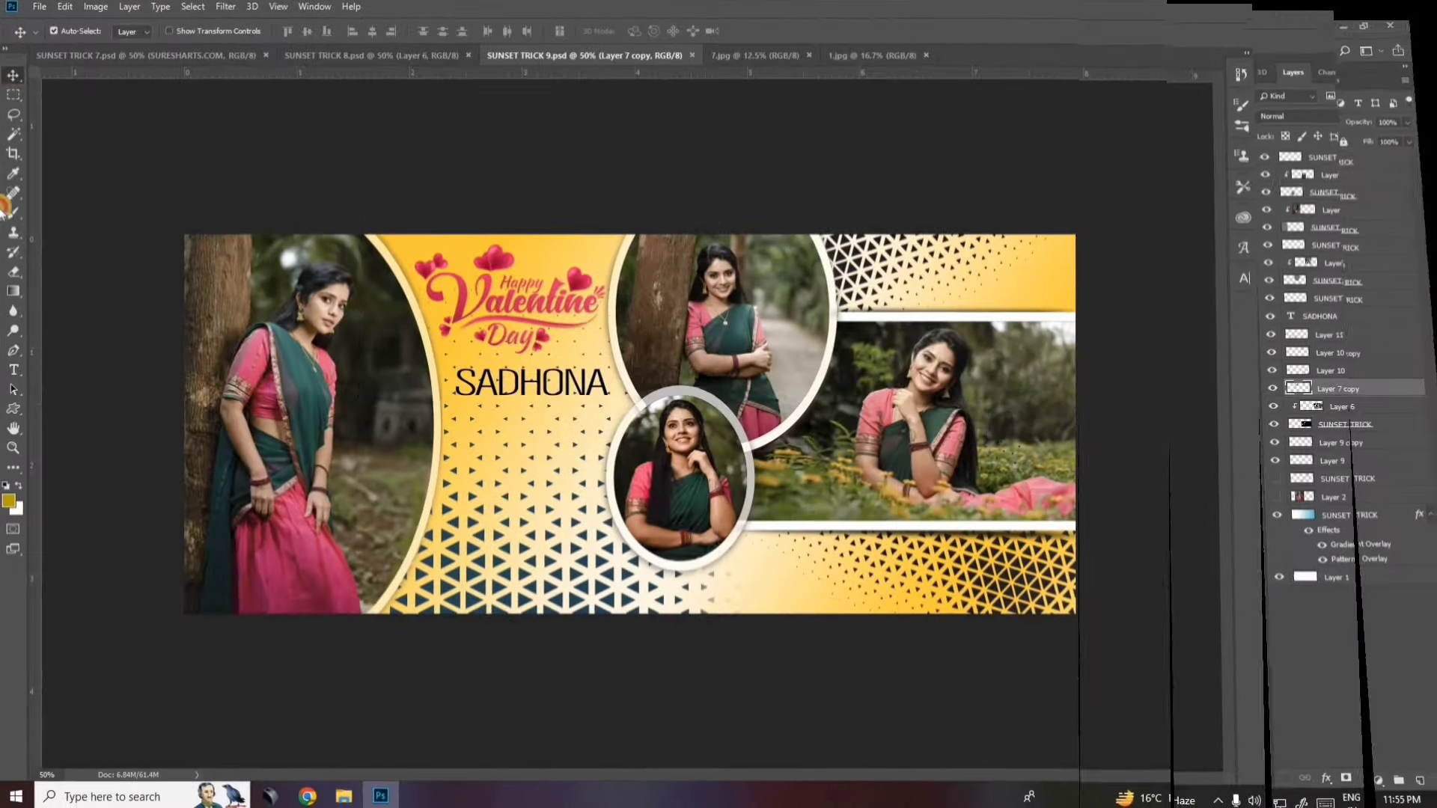
Shift the left woman's photo within its frame.
click(645, 343)
click(191, 376)
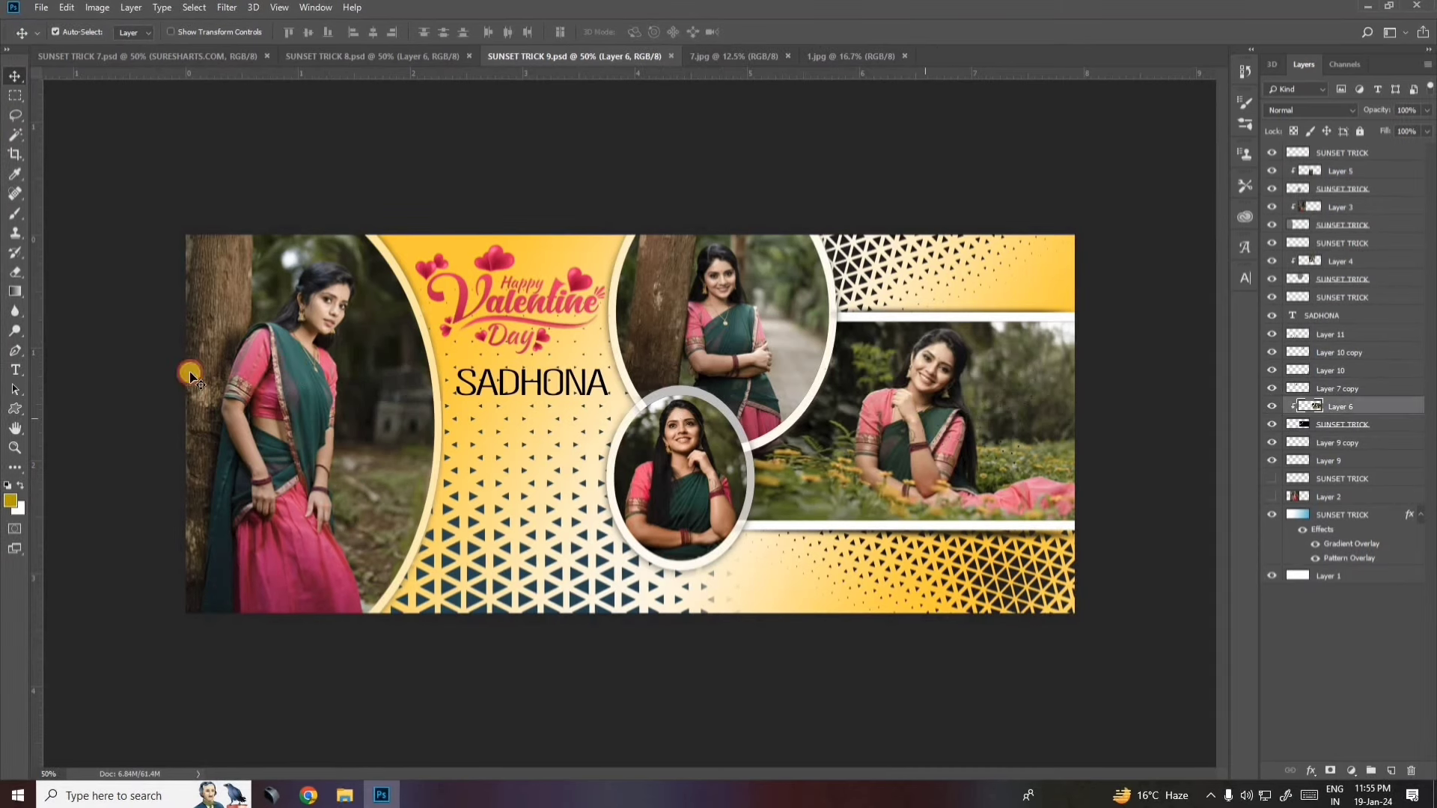
drag(329, 382, 177, 375)
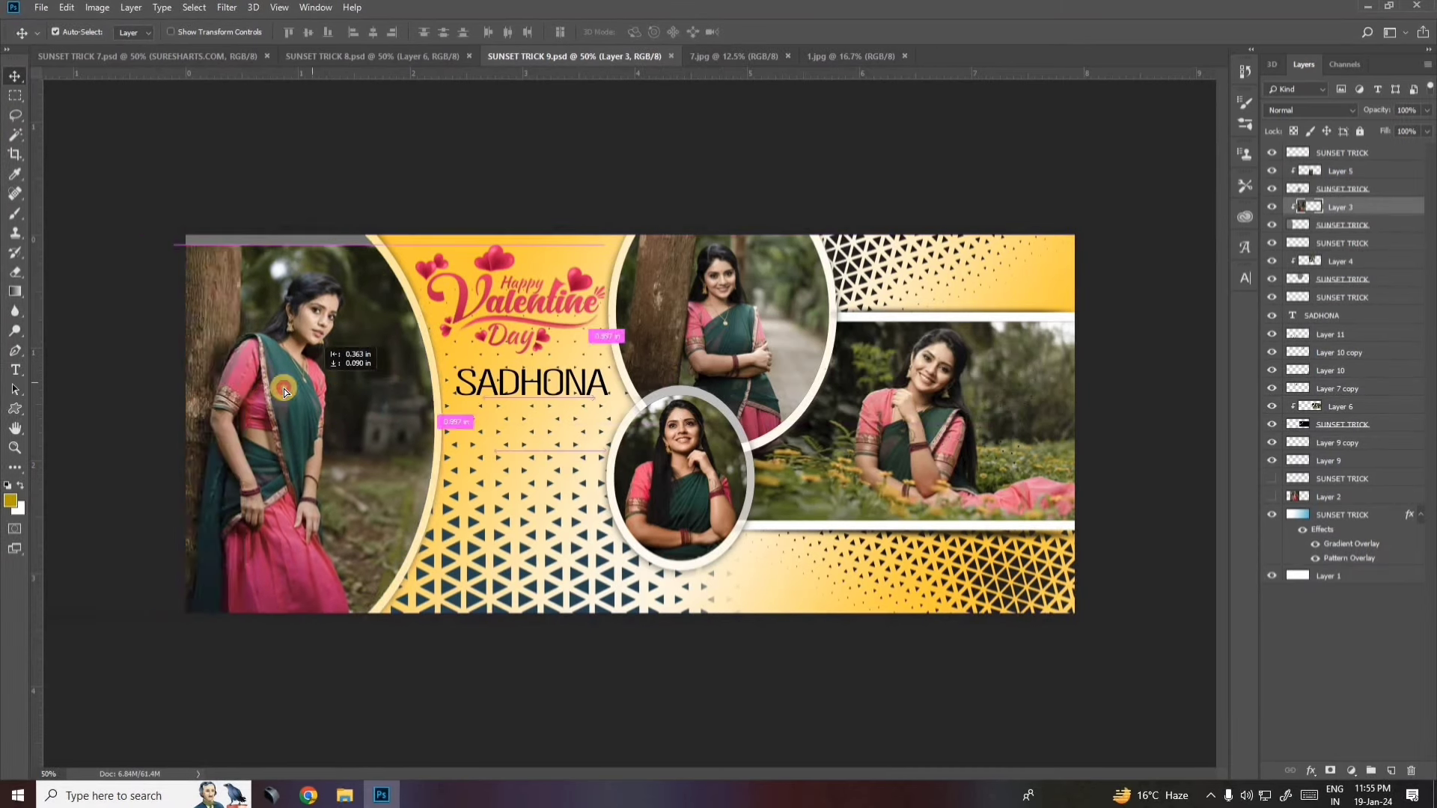
Toggle layer visibility to identify the round portrait, white strip and background layers.
click(1273, 153)
click(1273, 153)
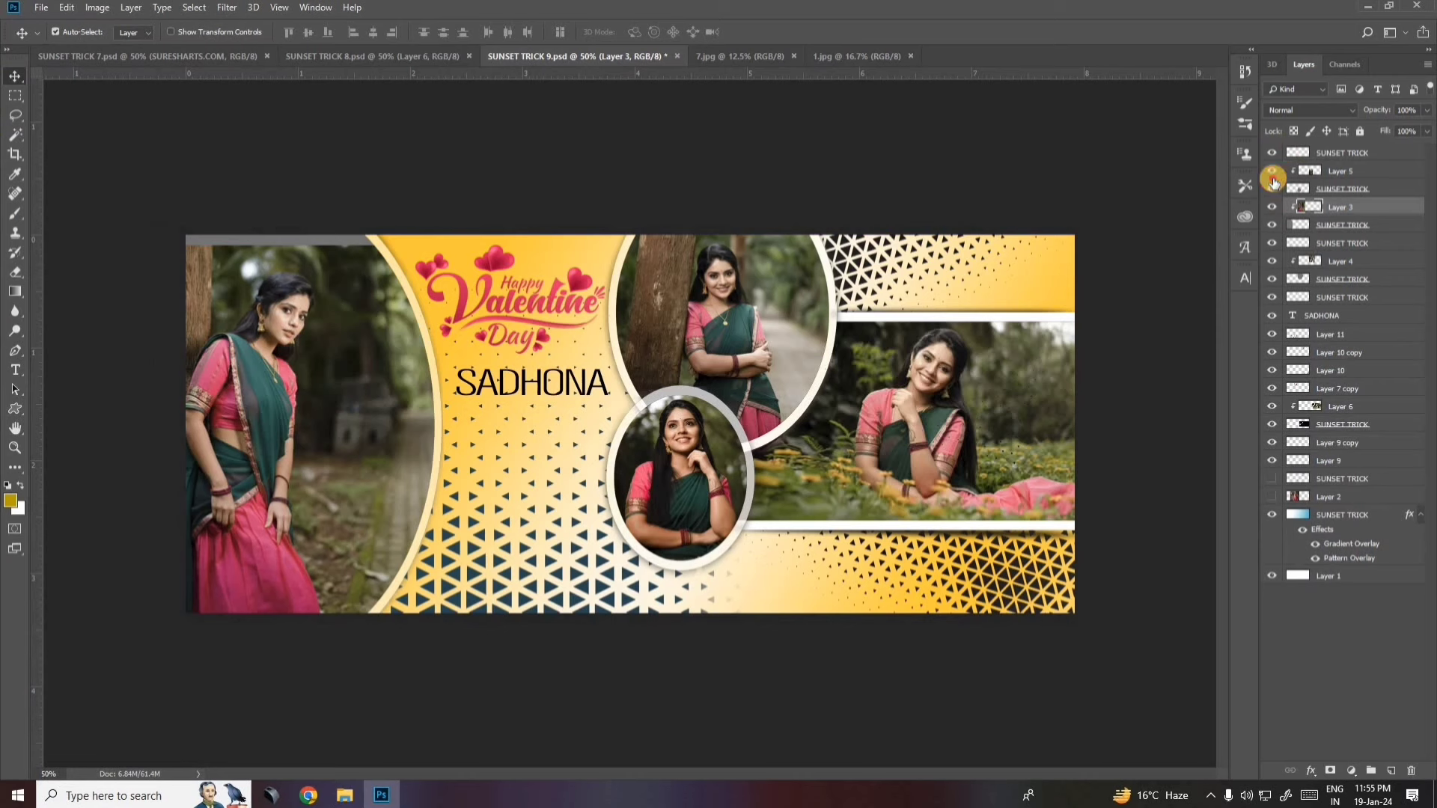
click(1273, 192)
click(1273, 194)
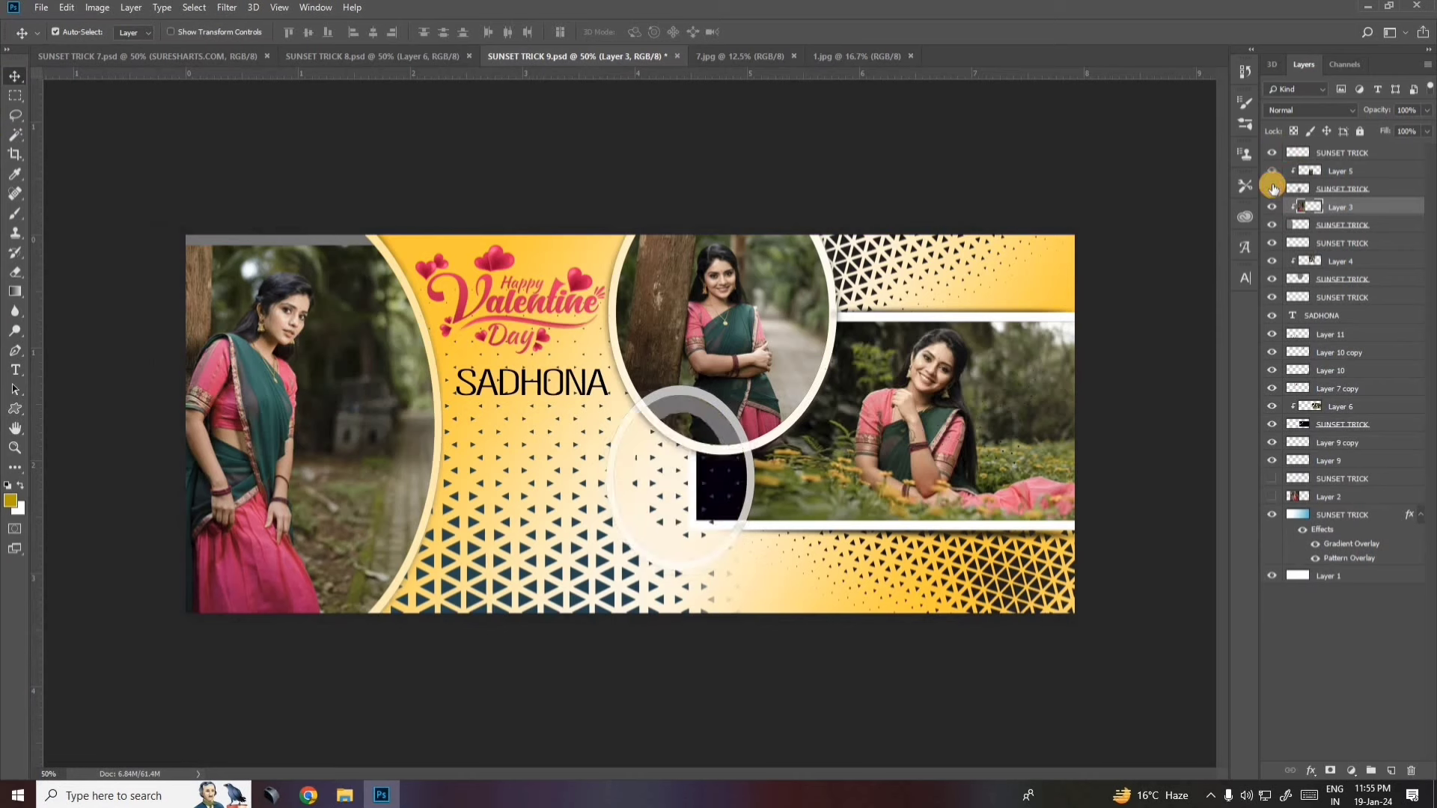
click(1272, 188)
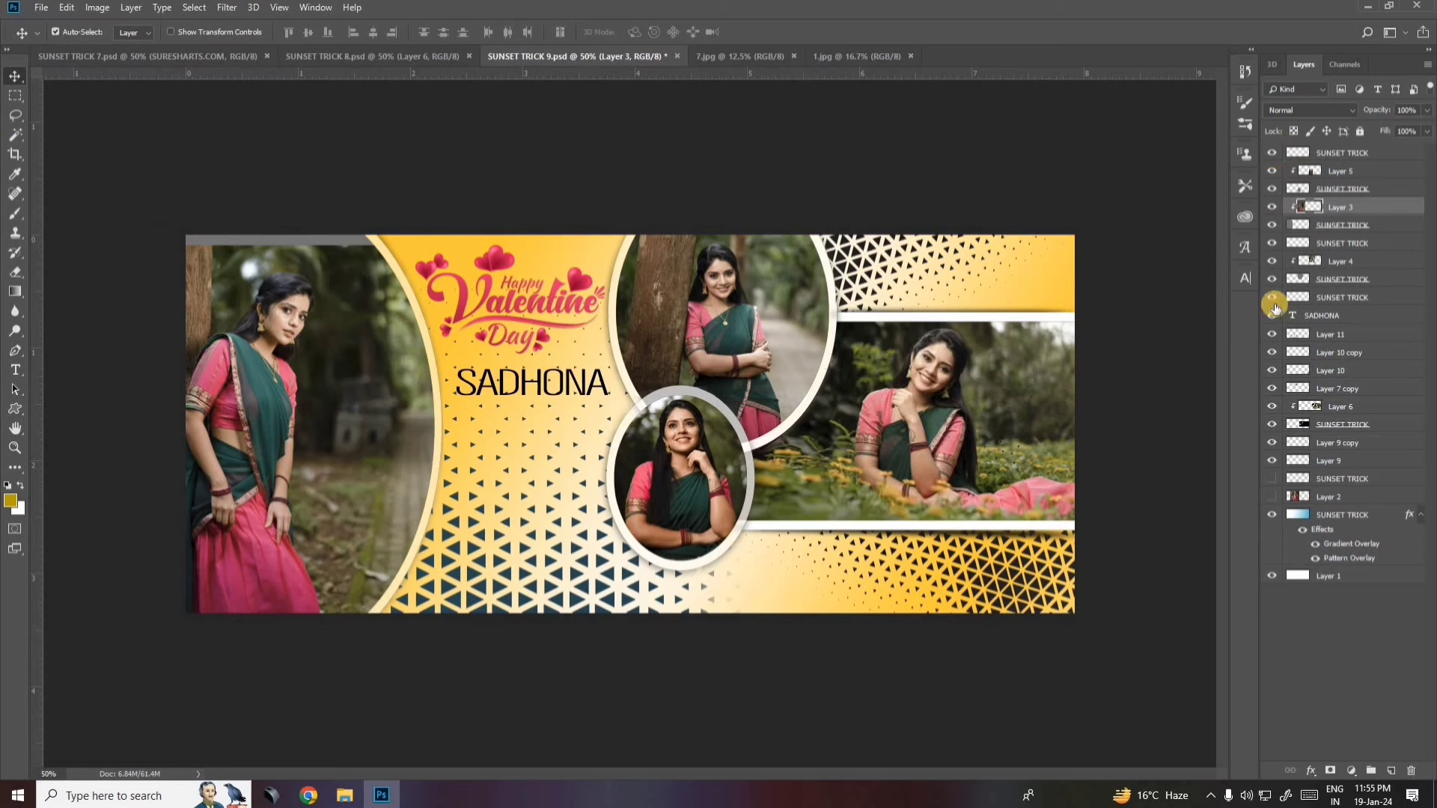
click(1273, 515)
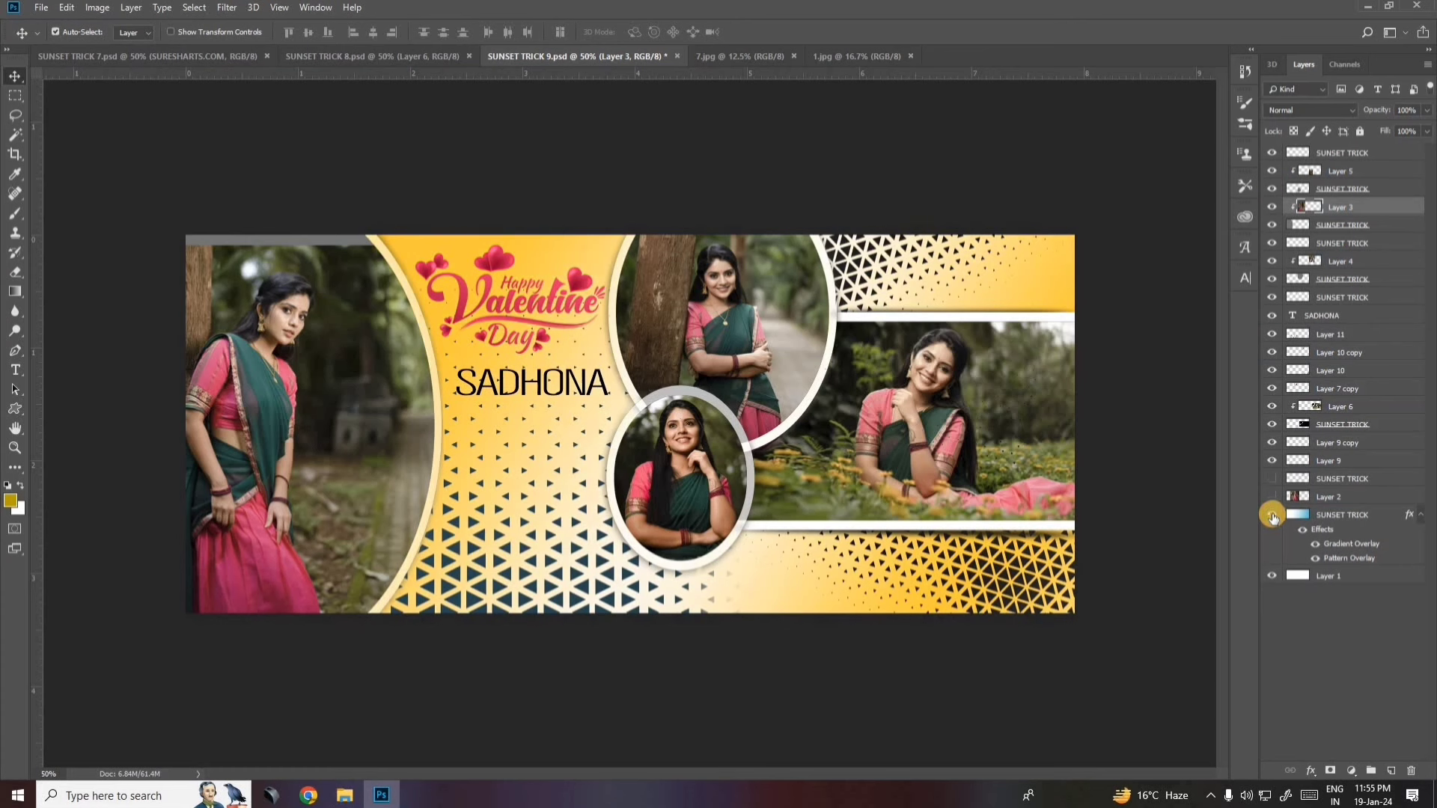
click(1275, 460)
click(1274, 488)
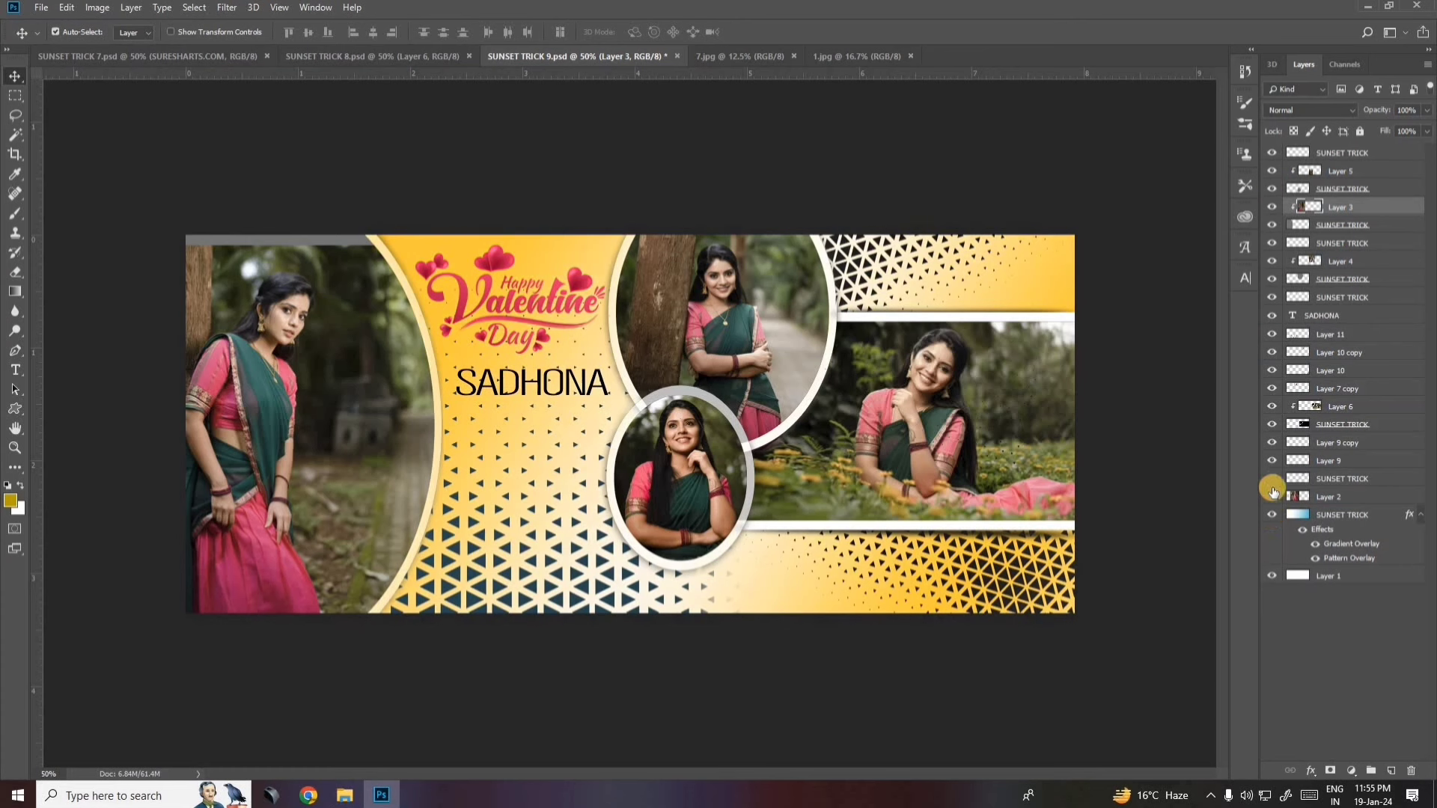
click(1272, 480)
click(1272, 497)
click(1268, 498)
Hide the lower-right and top-right triangle patterns and nudge the left photo into place.
click(1286, 370)
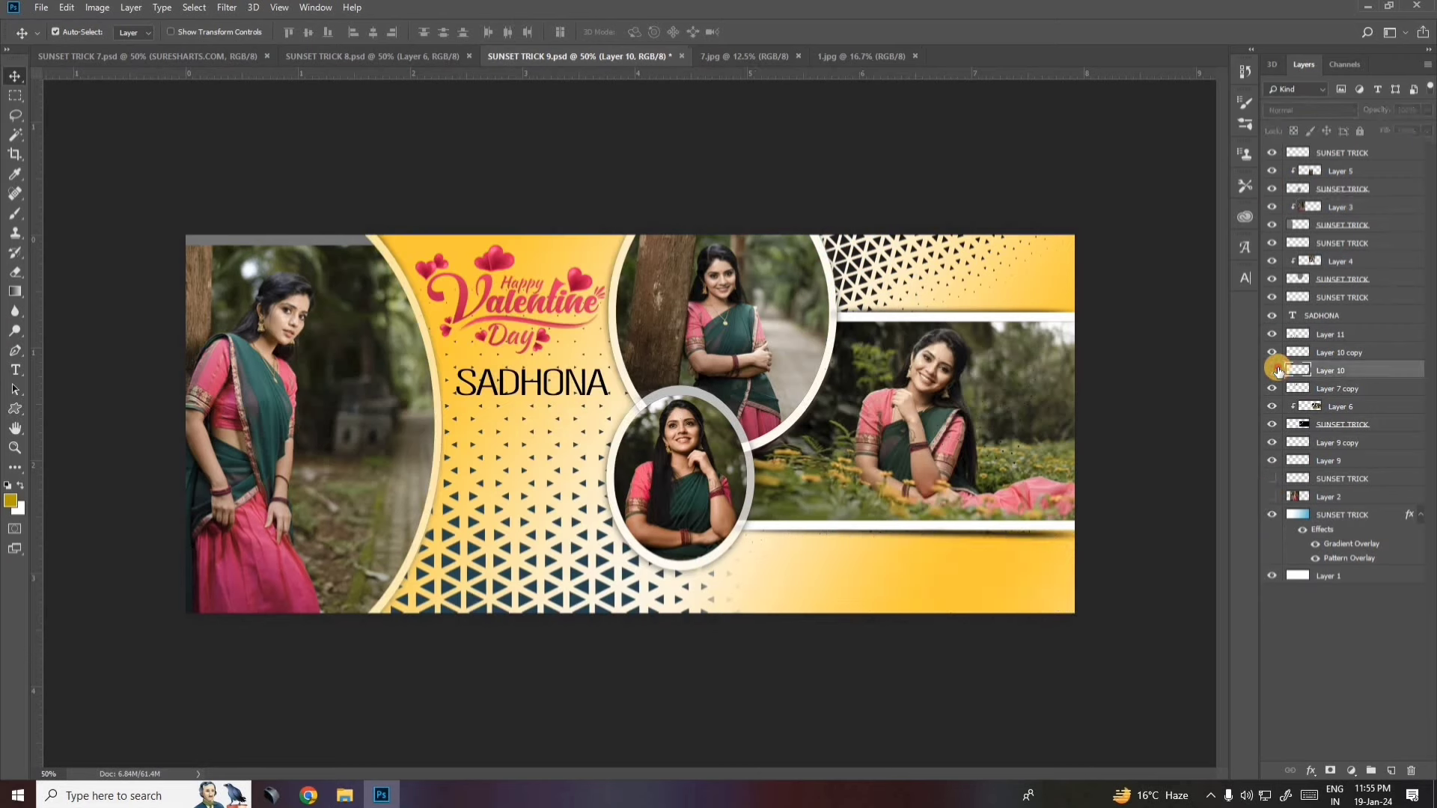
click(1274, 370)
click(1274, 370)
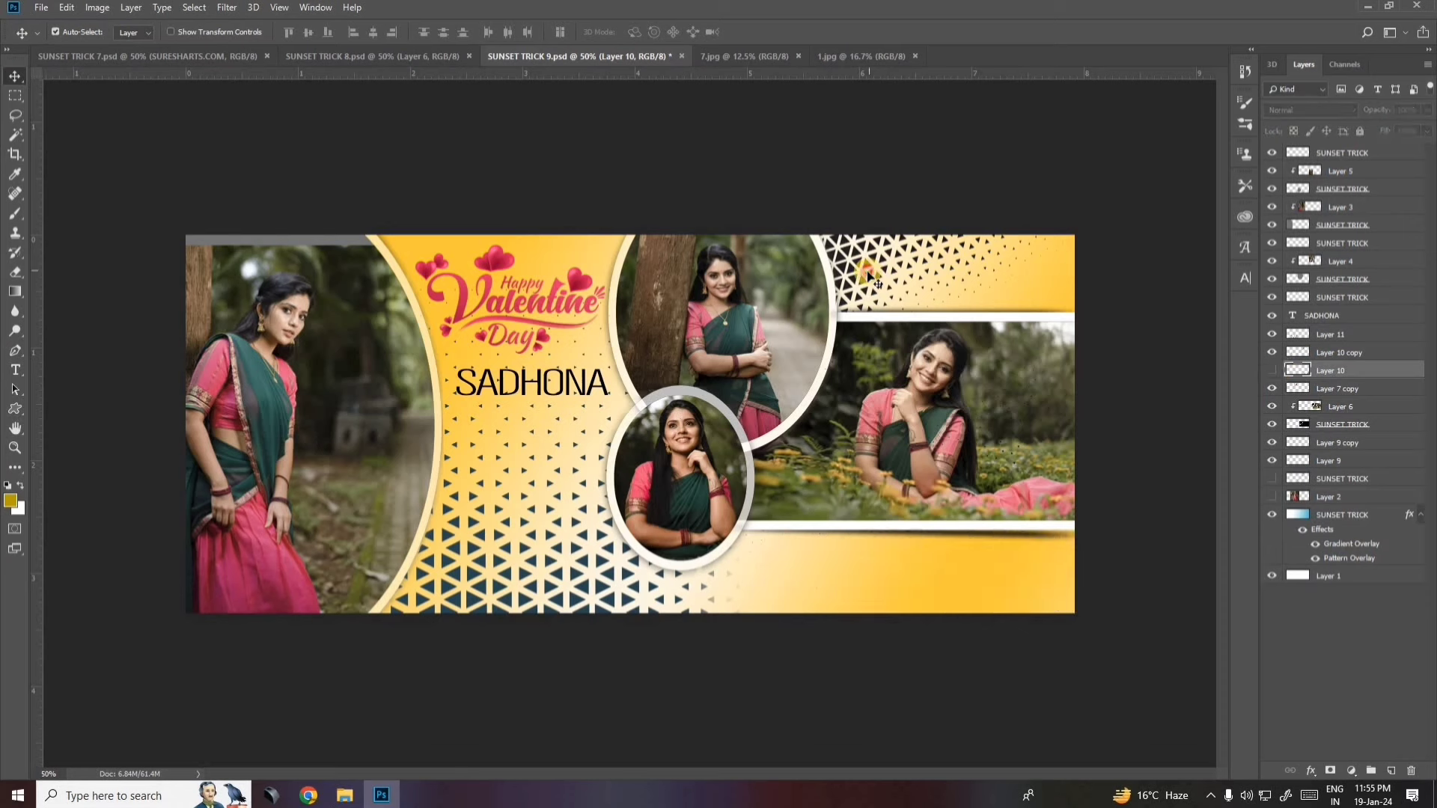
click(878, 283)
click(1270, 515)
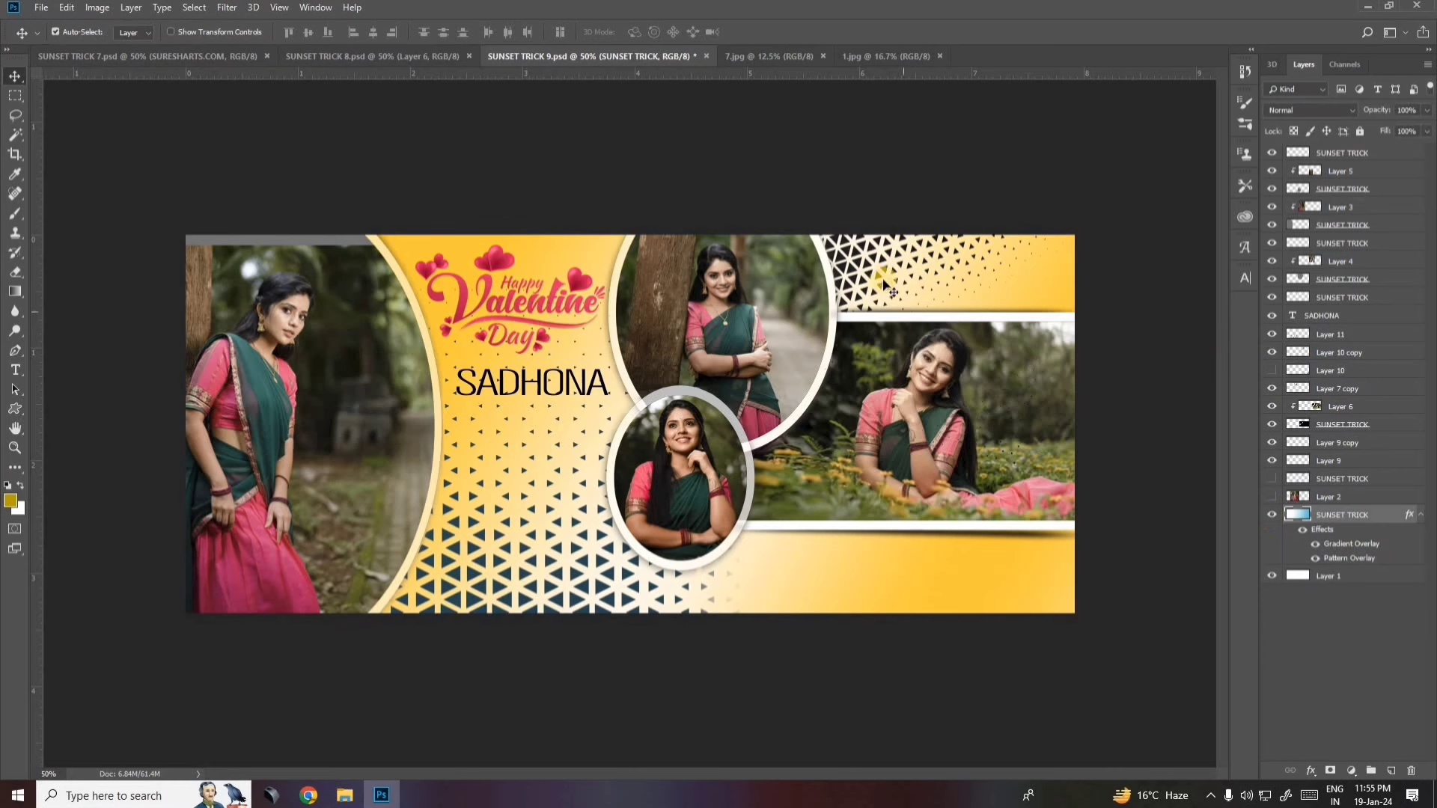
click(1158, 327)
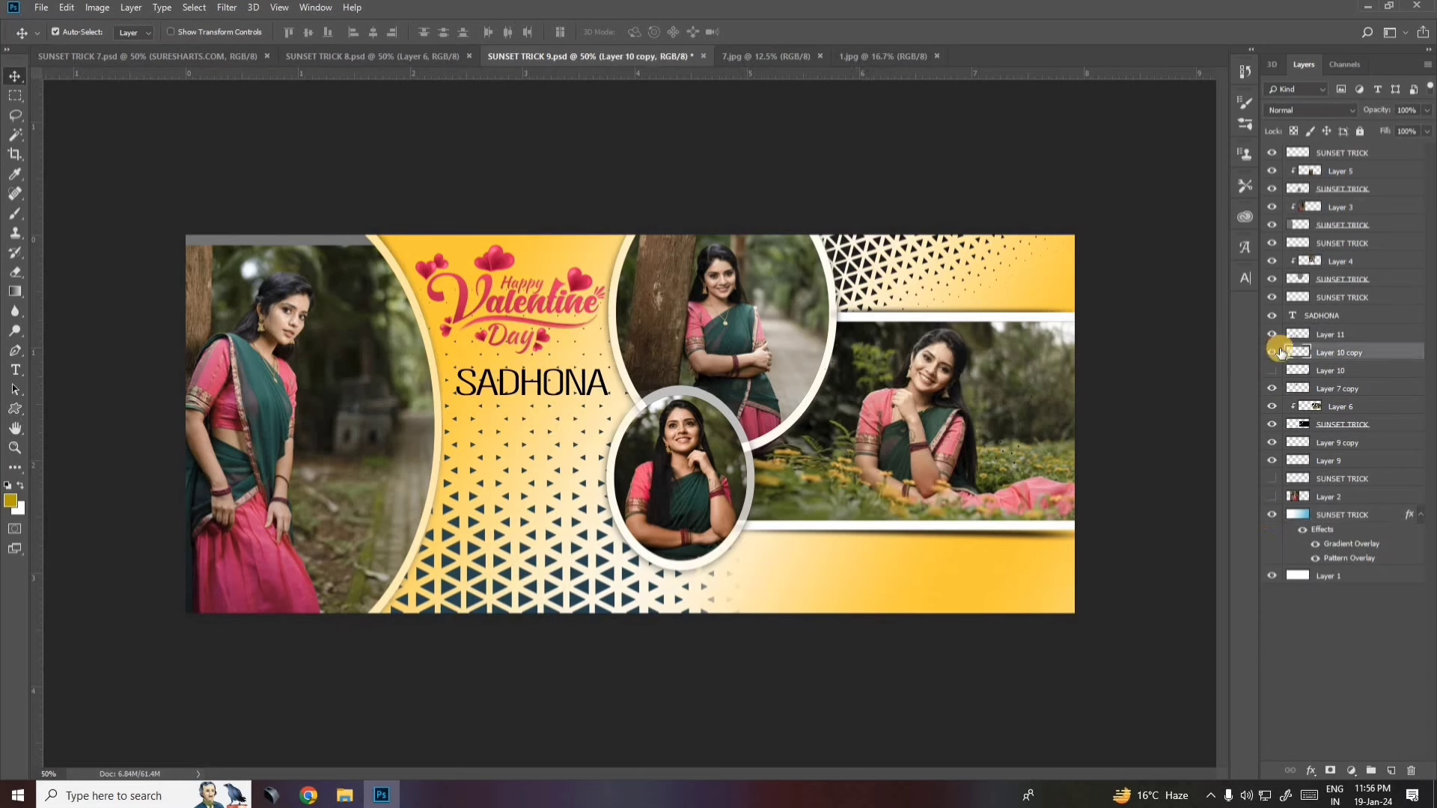
click(1271, 352)
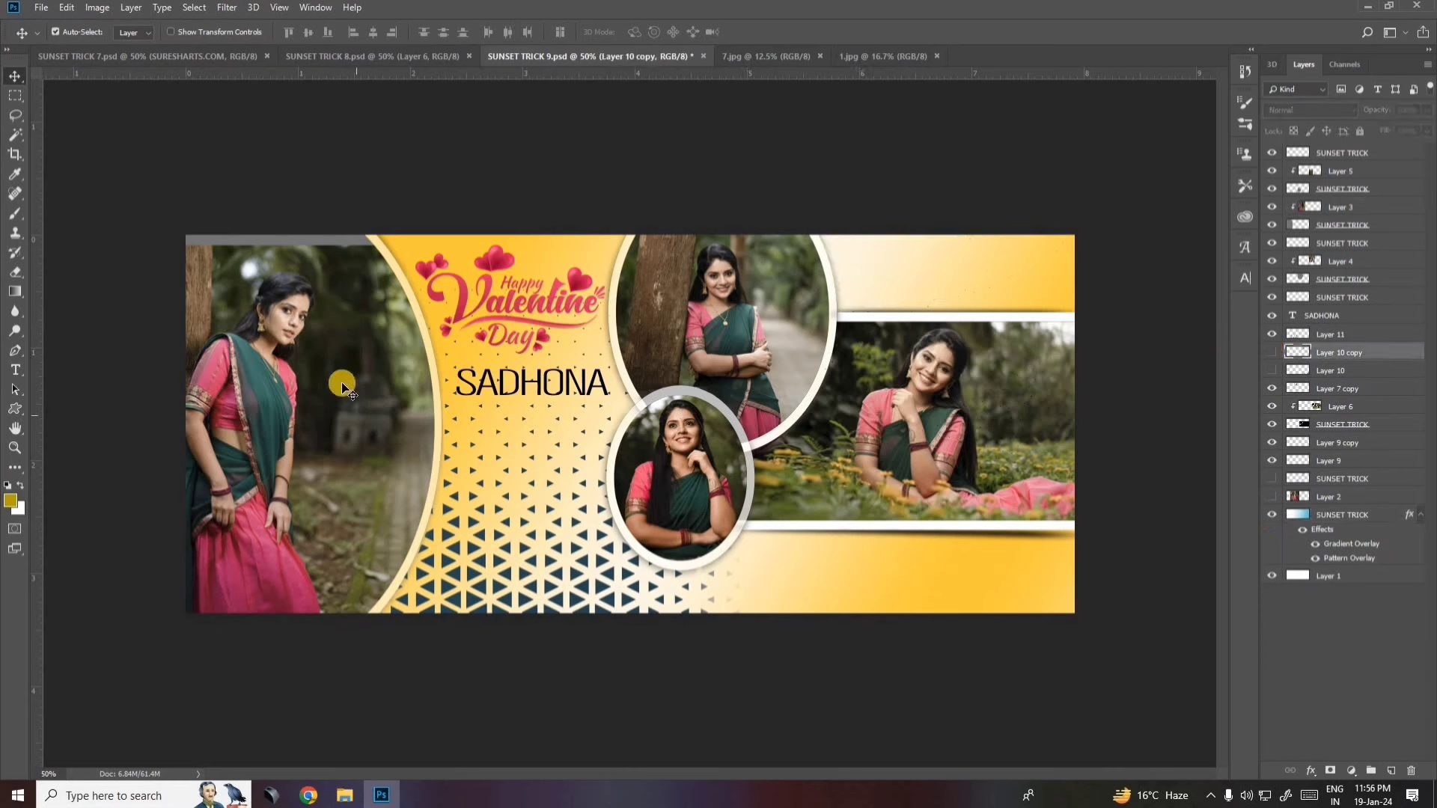
drag(344, 380, 351, 375)
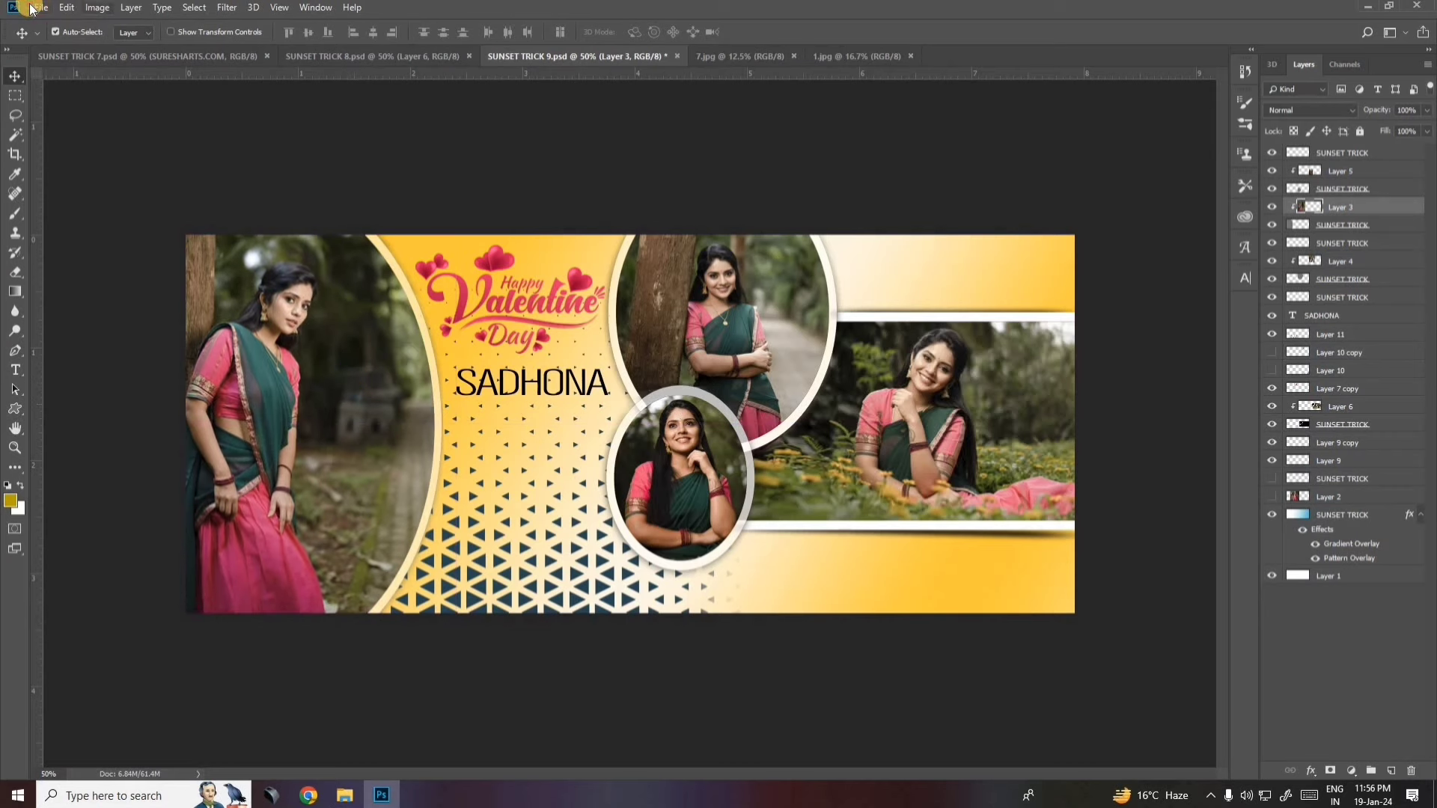
Bring photo 4.jpg into the banner and clip it into the left frame.
click(41, 7)
click(59, 39)
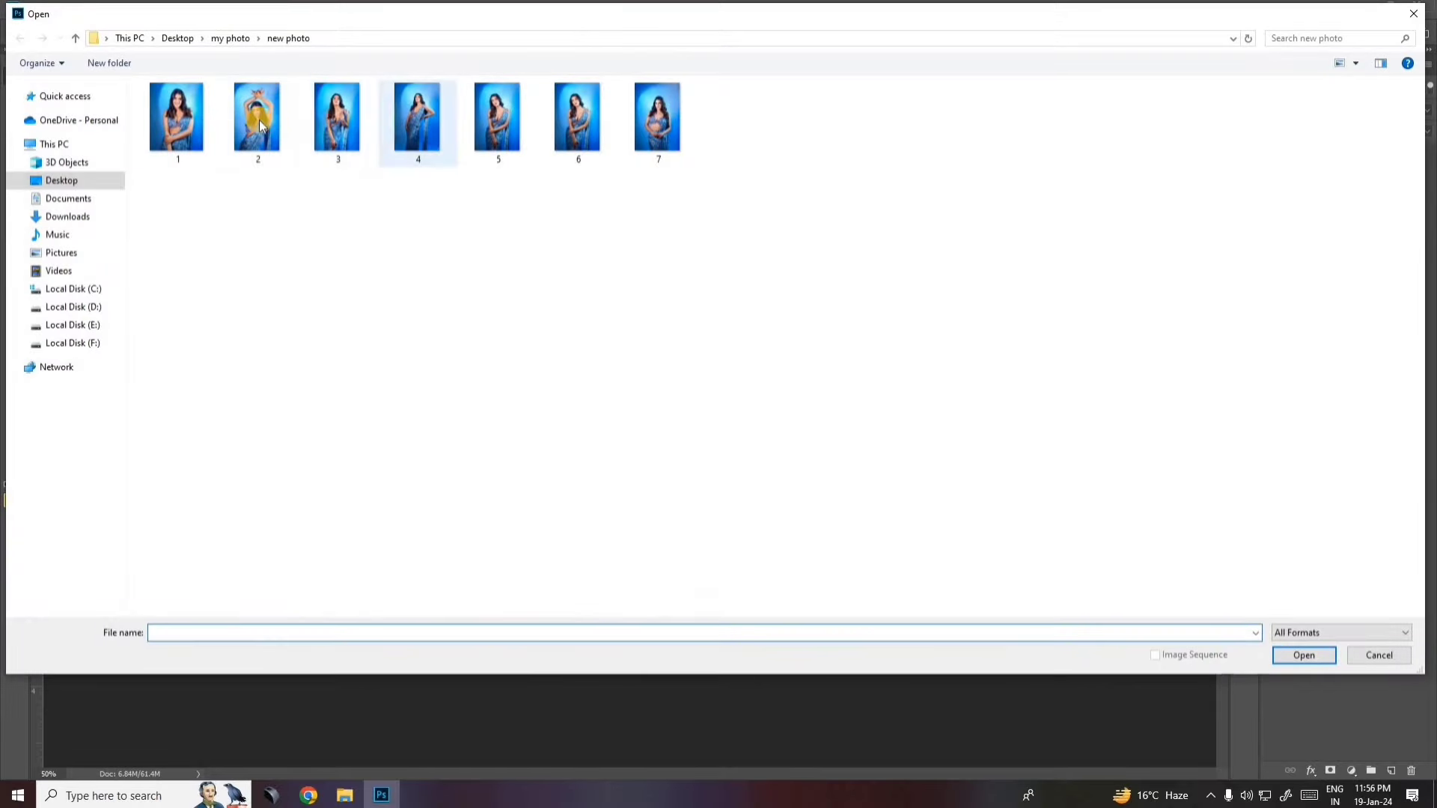
double_click(413, 116)
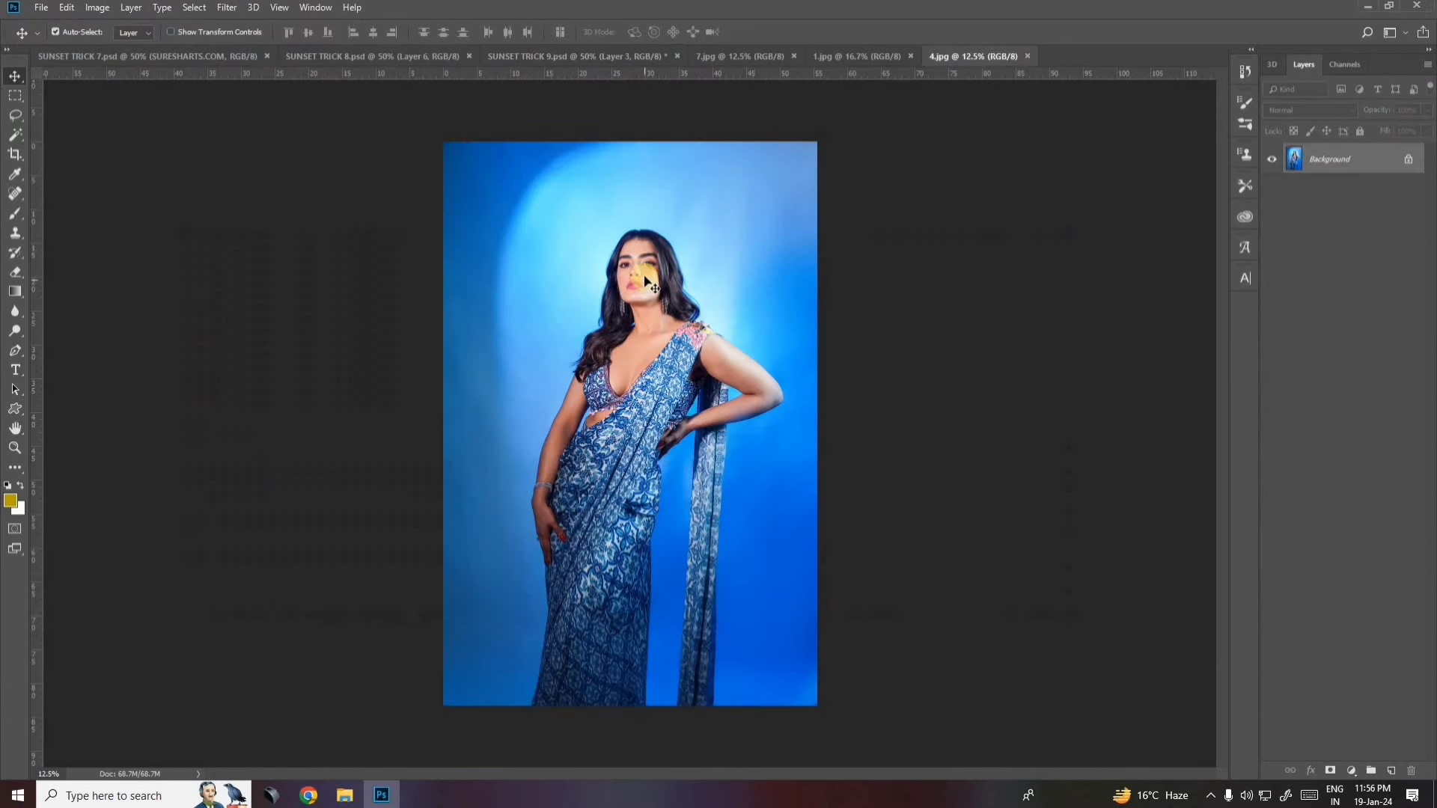
drag(648, 283, 503, 62)
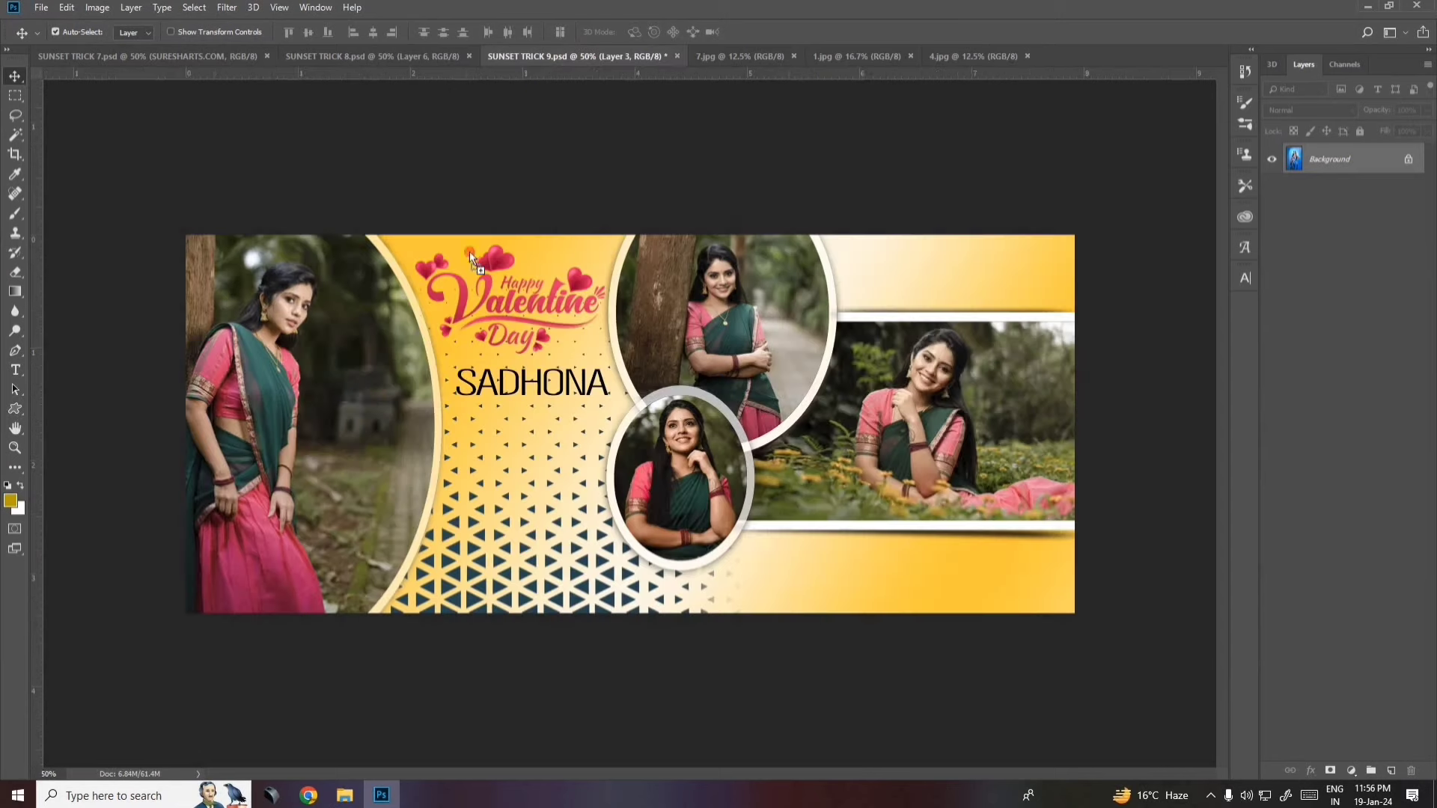
drag(572, 59, 307, 412)
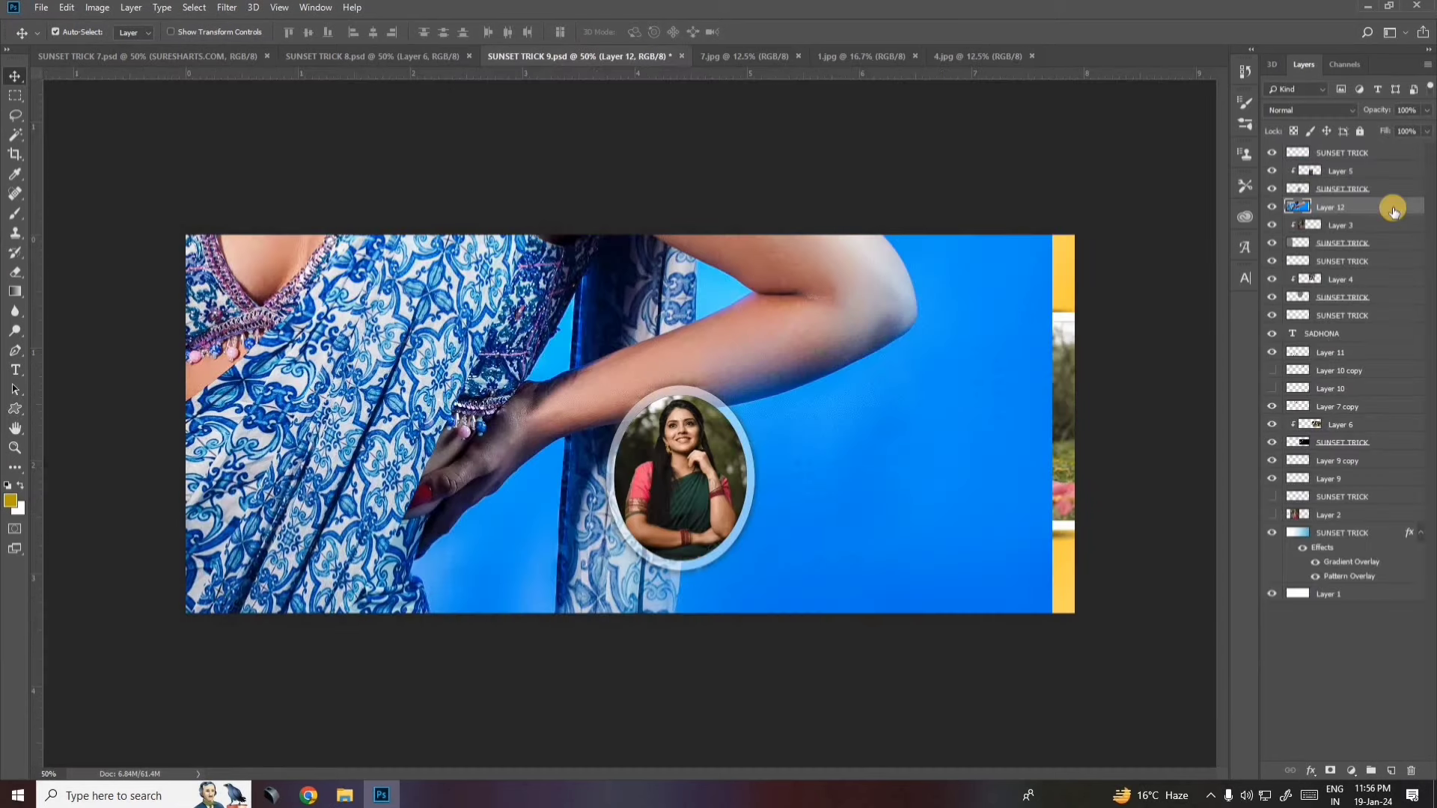
right_click(1394, 212)
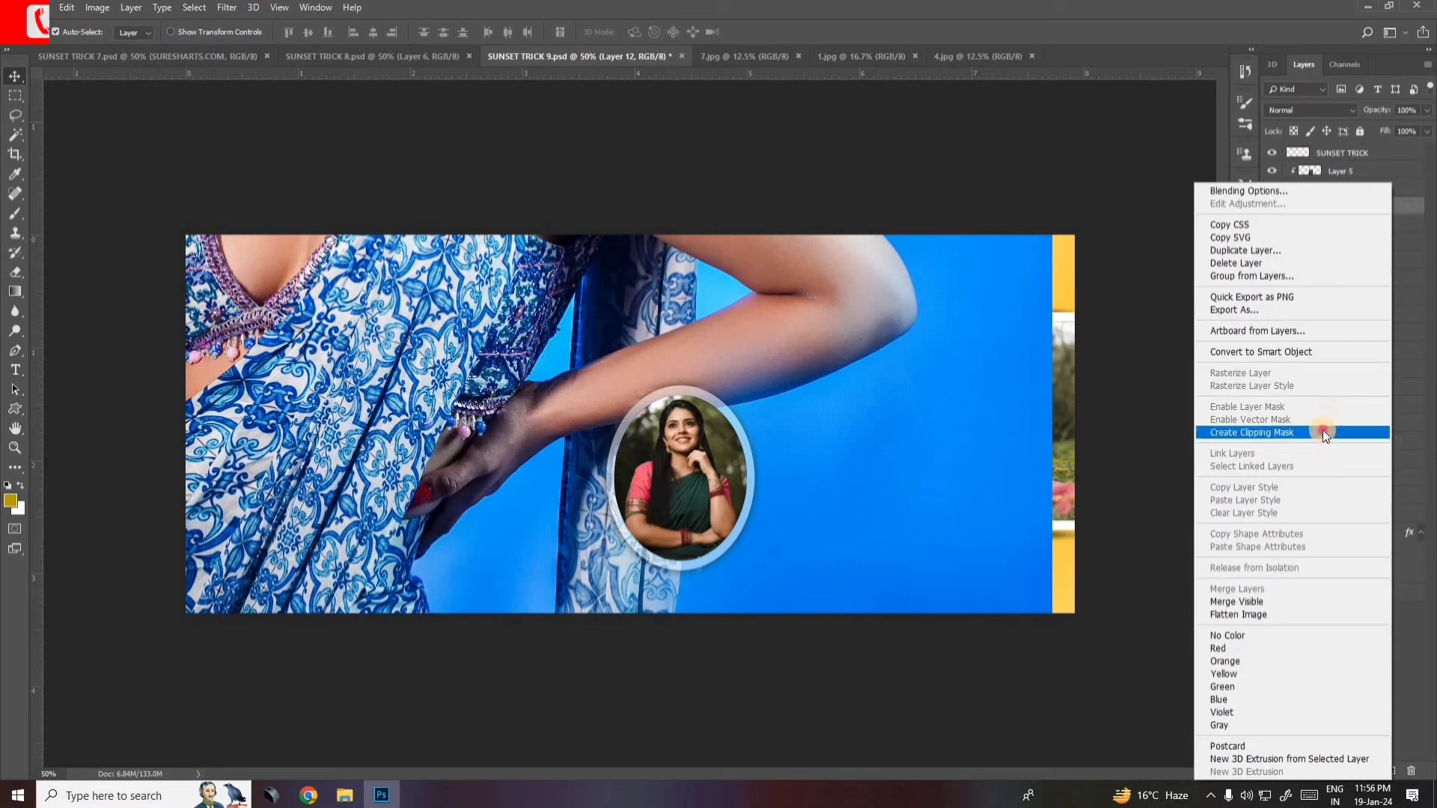
click(1323, 432)
Shrink the blue-sari photo toward the frame's size, showing the woman's face.
key(ctrl+t)
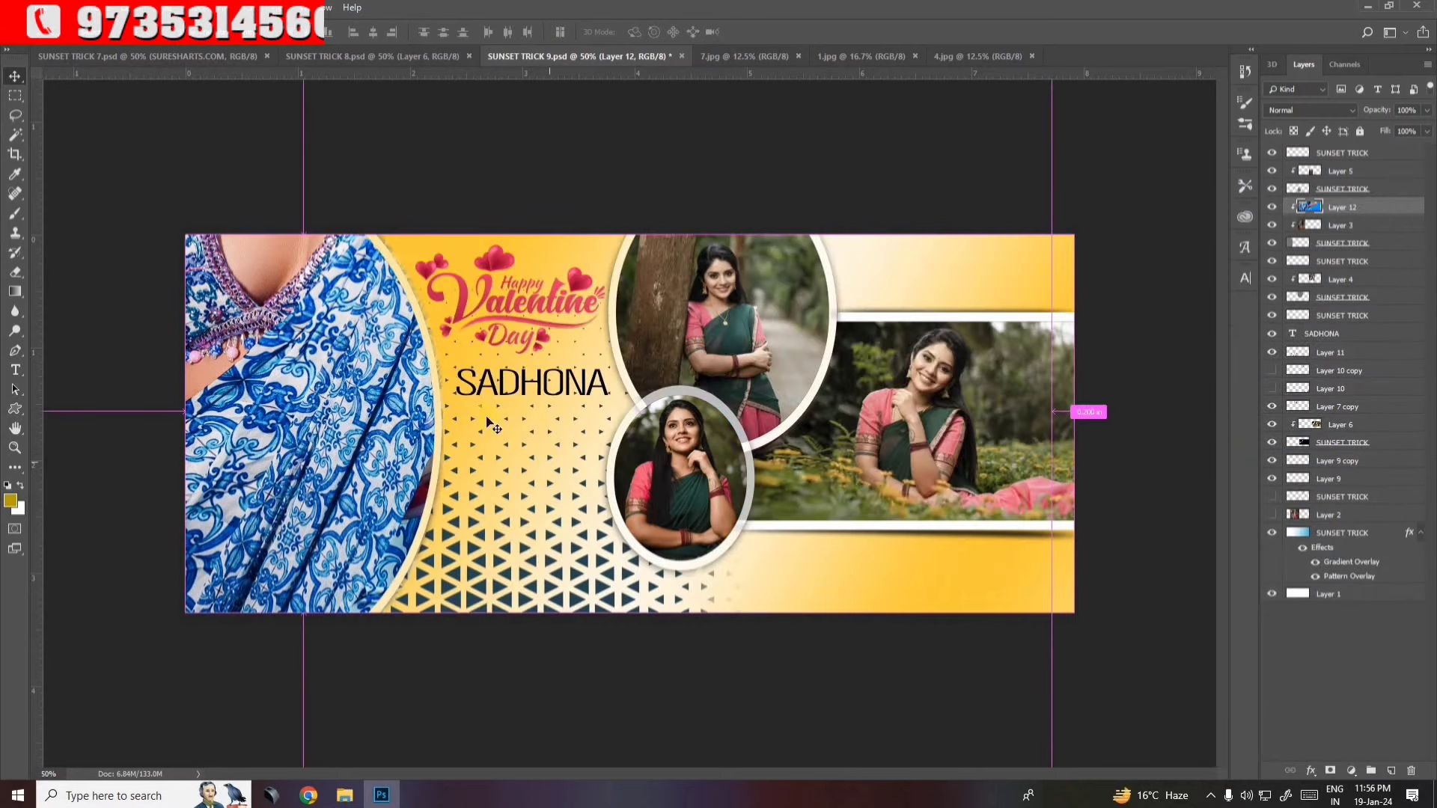
key(ctrl+minus)
key(ctrl+minus)
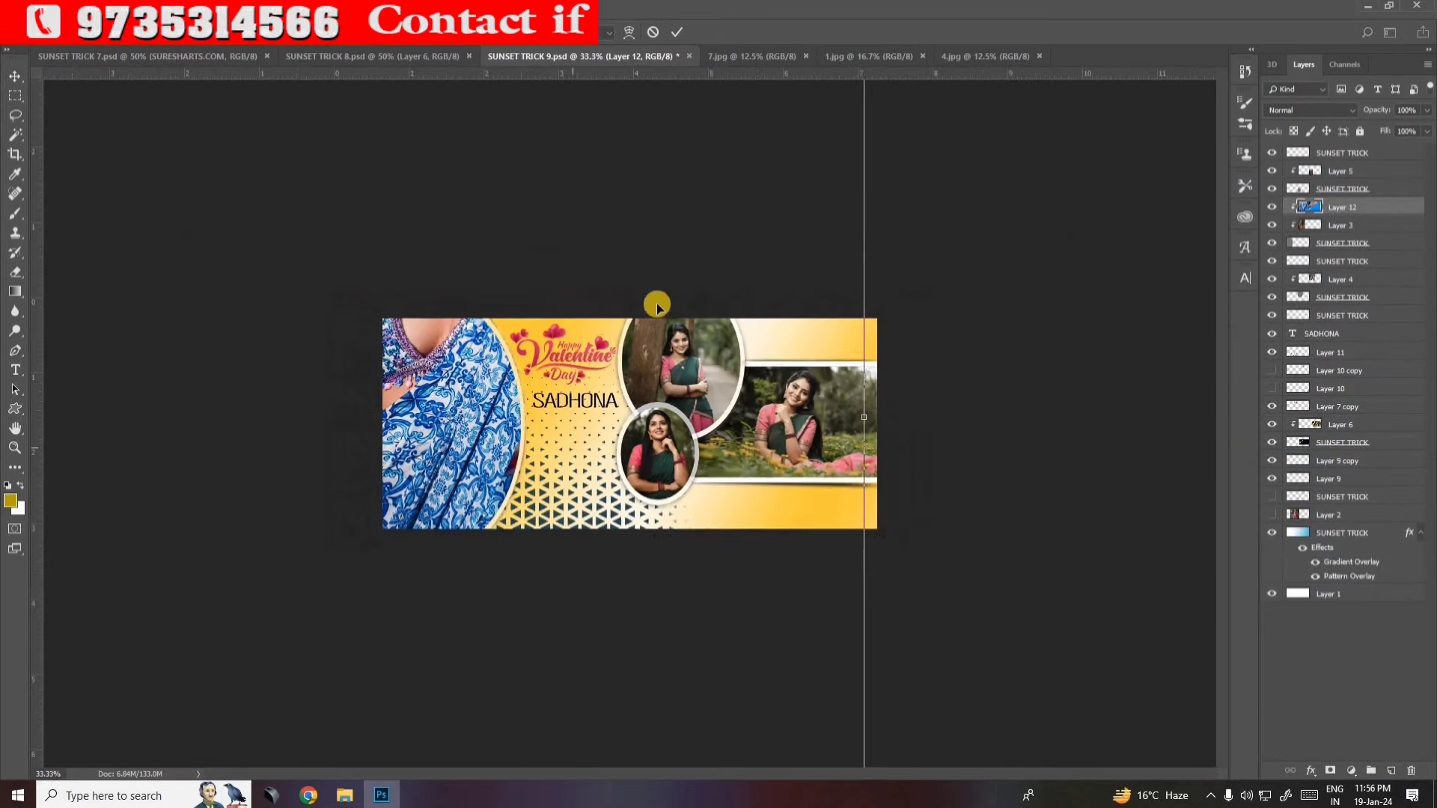
key(ctrl+minus)
drag(689, 322, 692, 370)
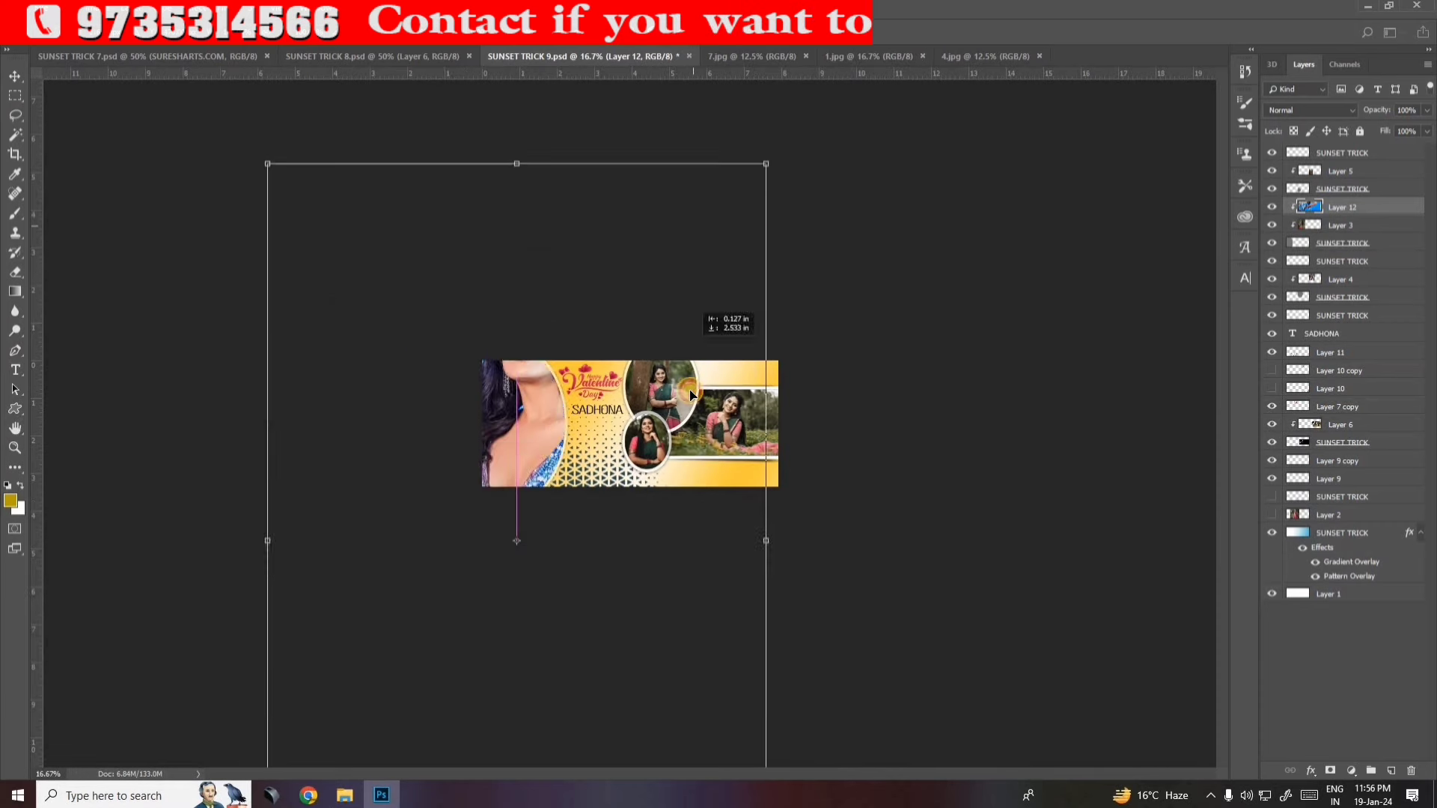
mouse_move(771, 207)
mouse_down()
mouse_move(536, 388)
mouse_move(528, 292)
mouse_up()
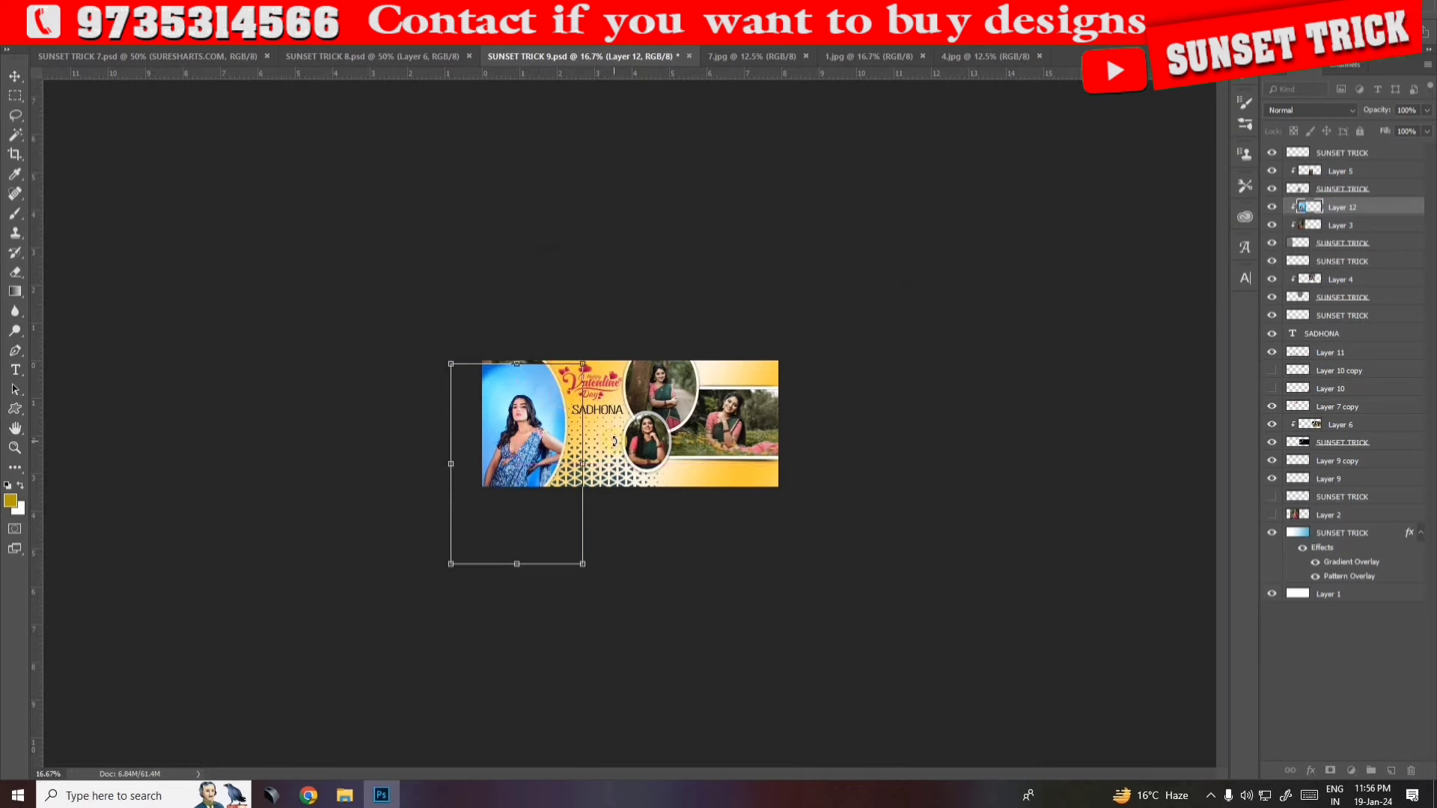
key(ctrl+plus)
key(ctrl+plus)
key(ctrl+plus)
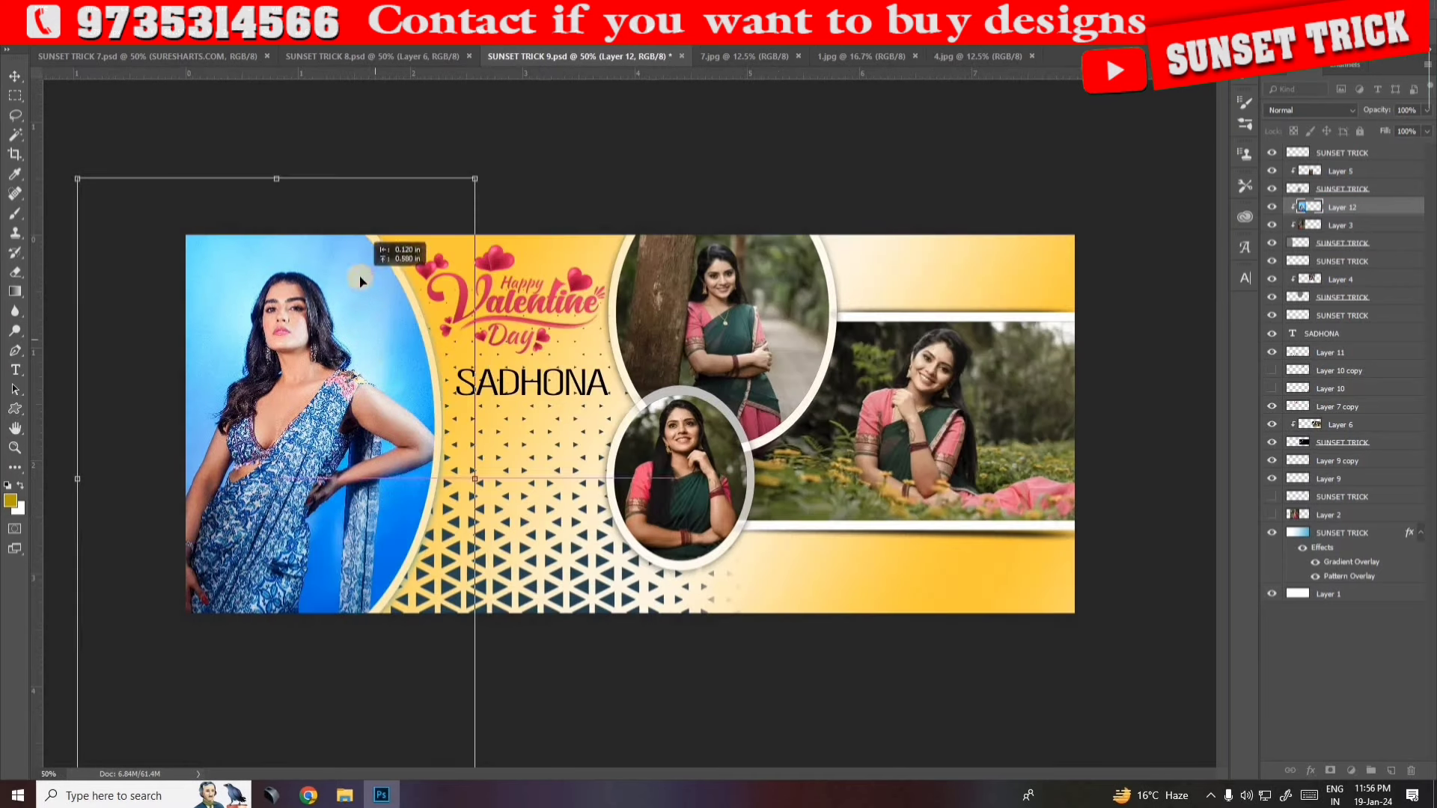
Flip the photo horizontally, fit it into the left frame and tilt it about 9 degrees.
right_click(361, 280)
click(410, 465)
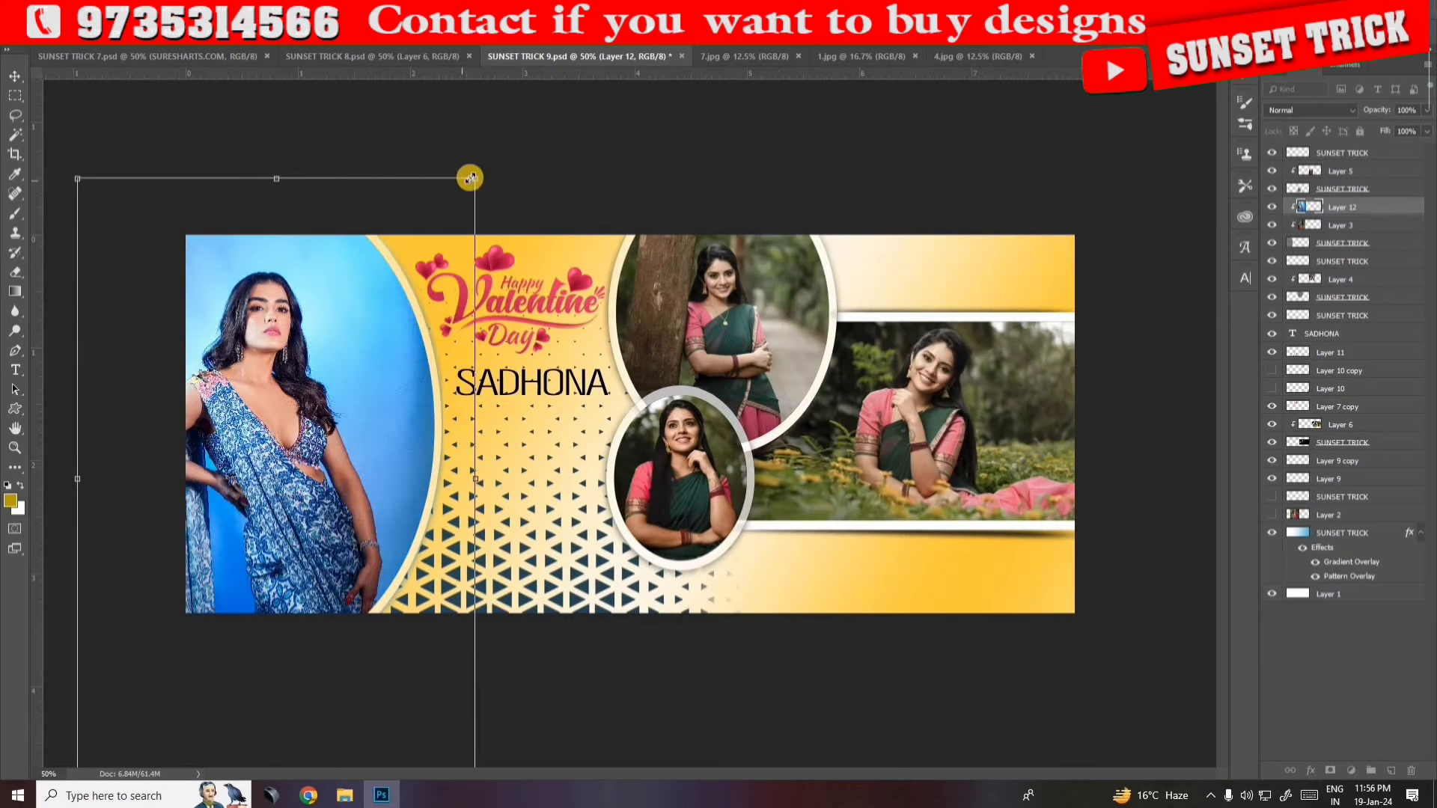
drag(472, 183, 423, 255)
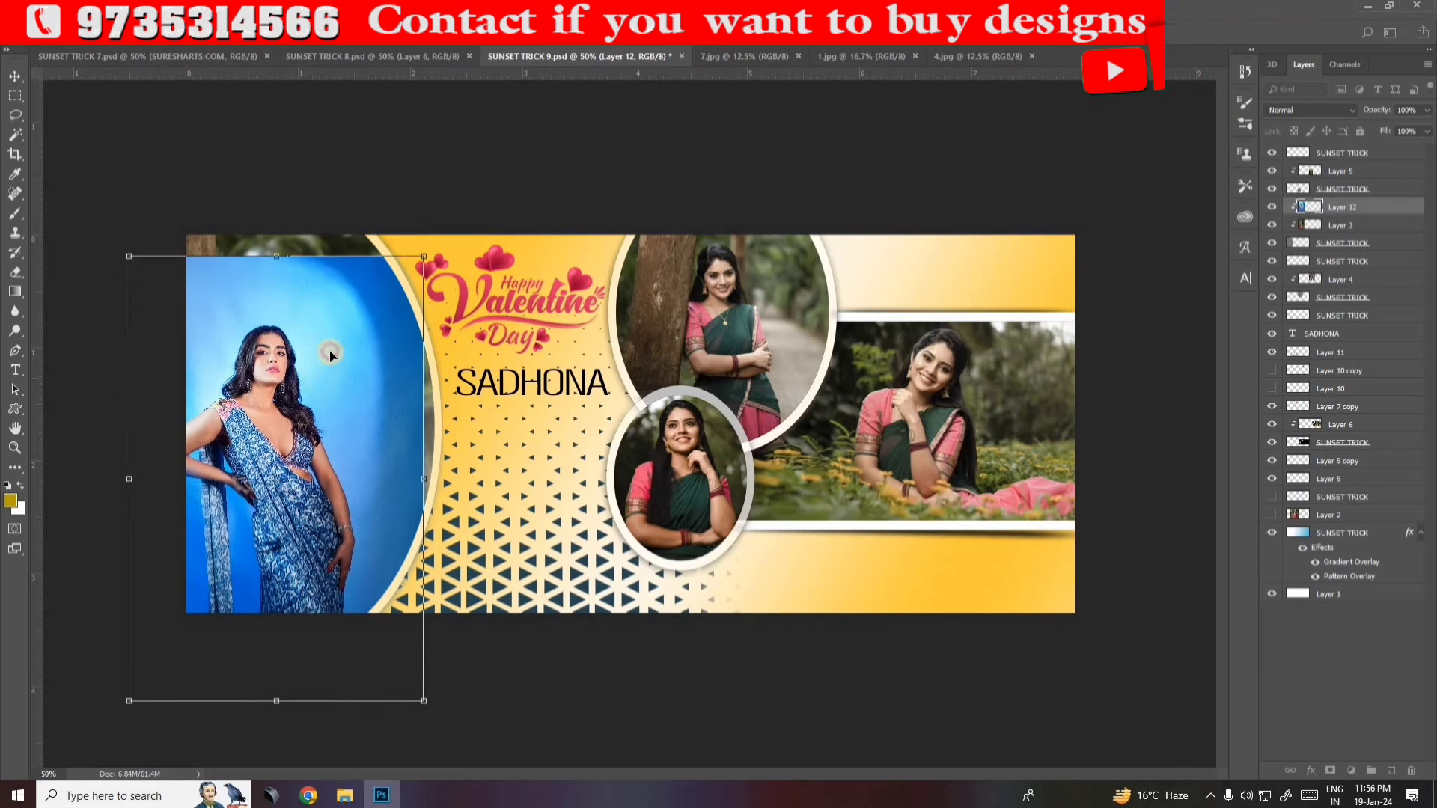
drag(338, 324, 358, 215)
drag(343, 363, 355, 382)
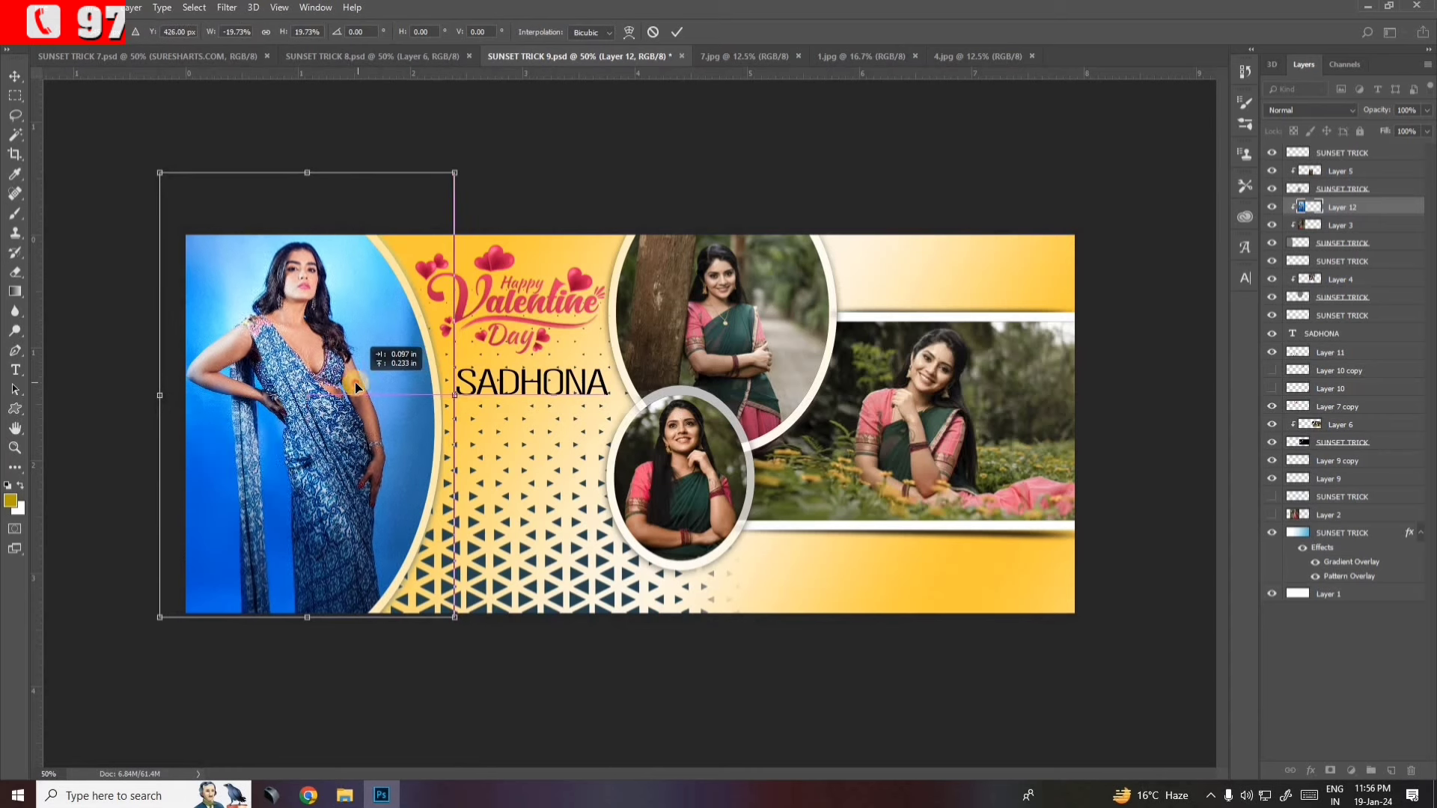
drag(523, 215, 552, 201)
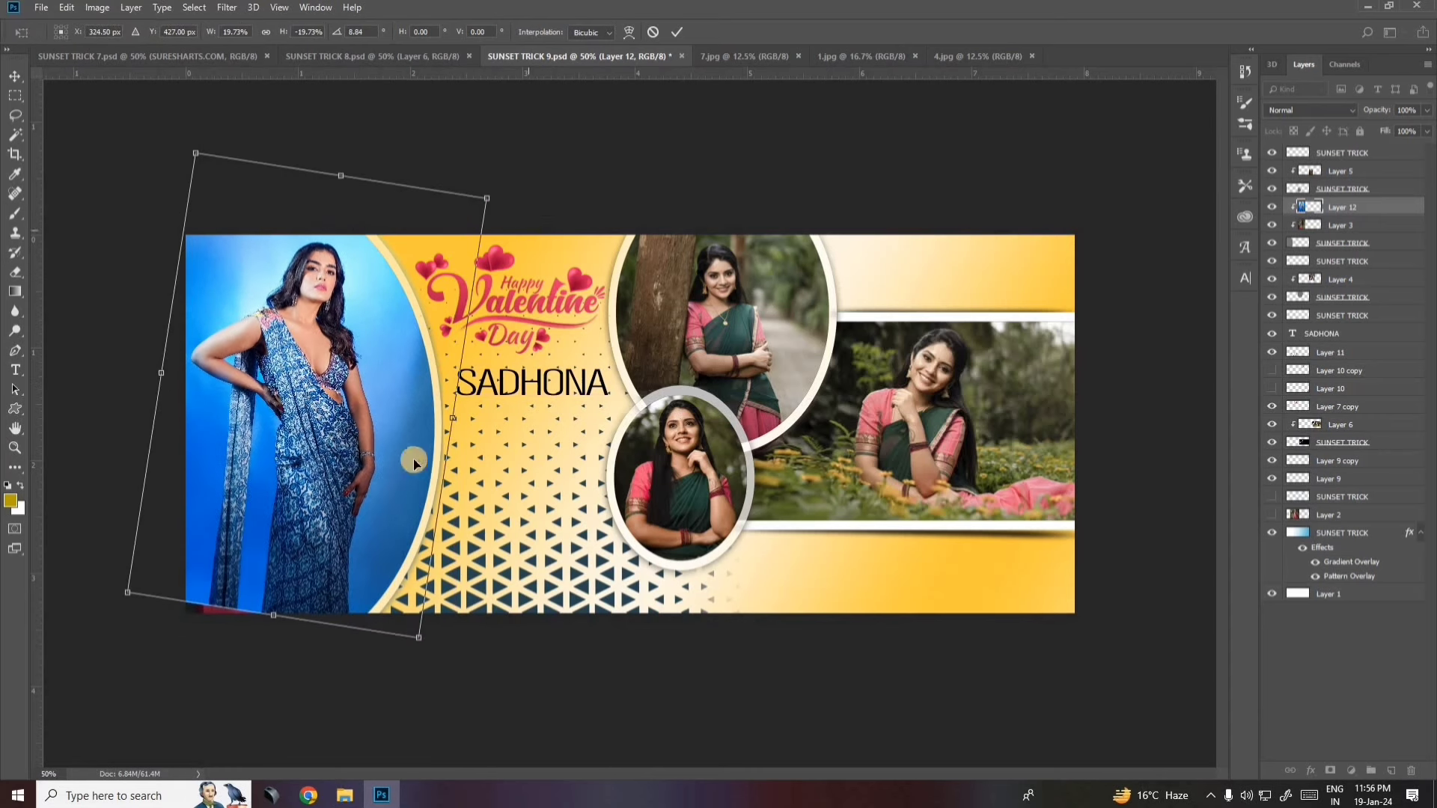
drag(427, 645, 432, 652)
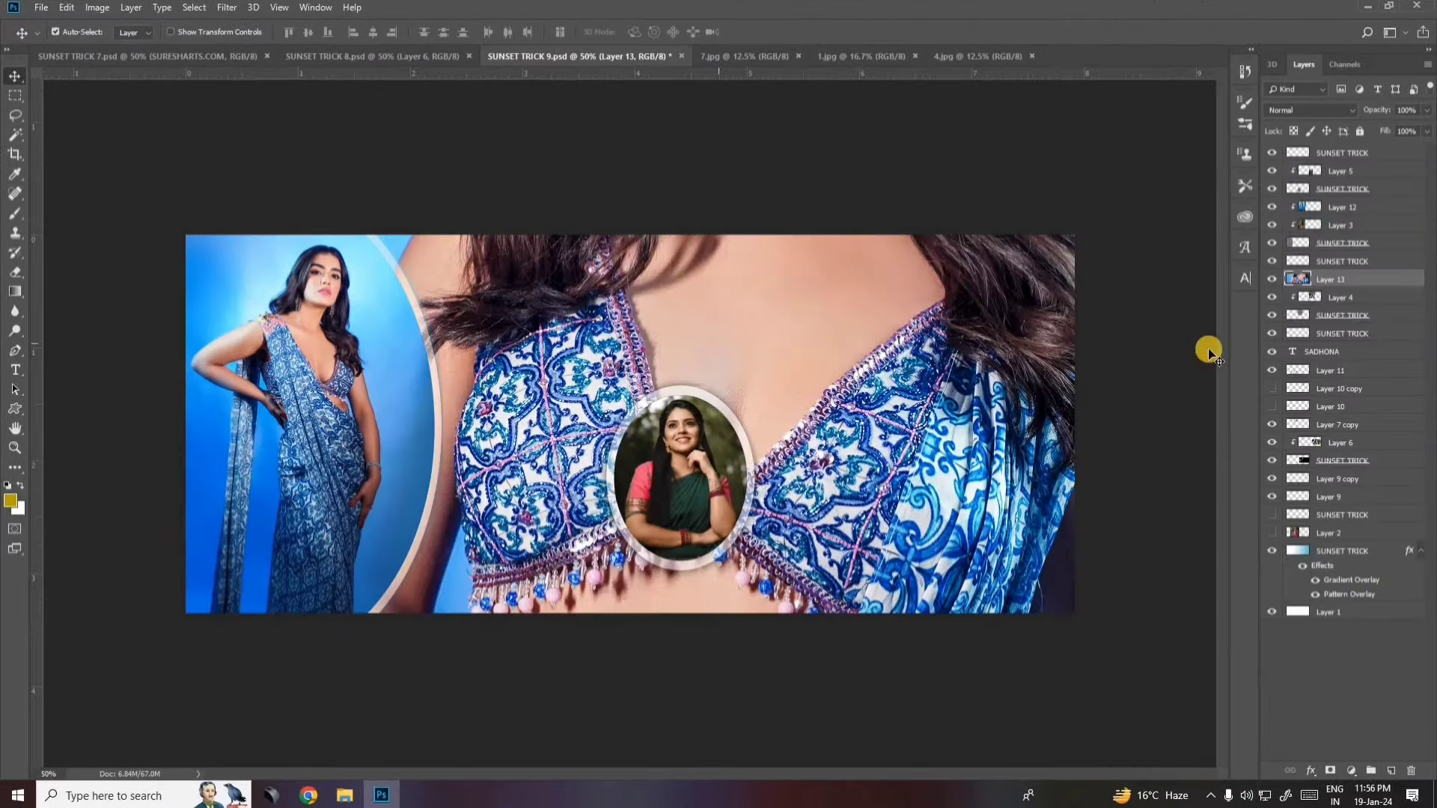
Clip the next photo into the upper circle, shrink it to about 16%, and nudge the title.
right_click(1340, 280)
click(1198, 327)
key(ctrl+t)
key(ctrl+minus)
key(ctrl+minus)
key(ctrl+minus)
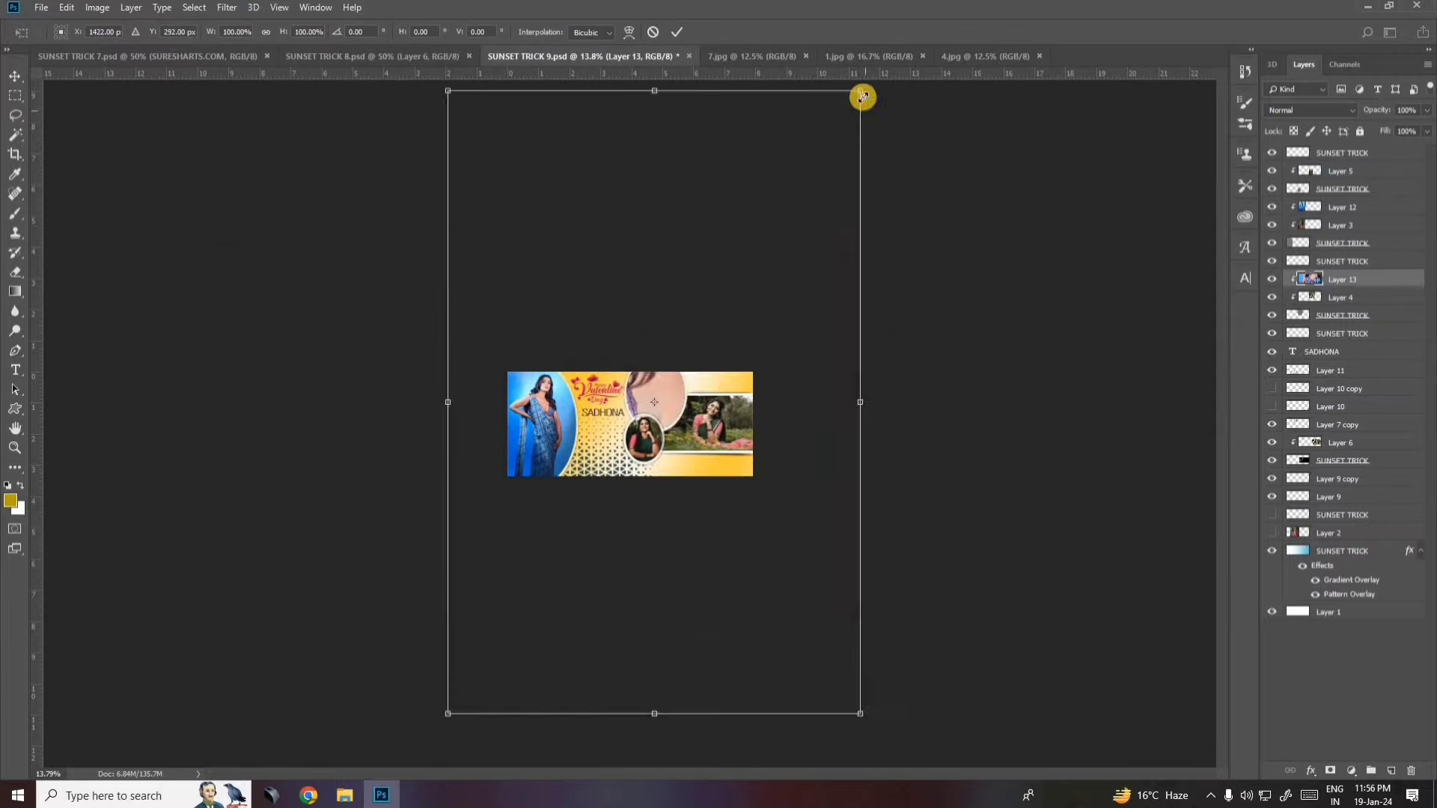
drag(860, 96, 689, 352)
key(ctrl+plus)
key(ctrl+plus)
key(ctrl+plus)
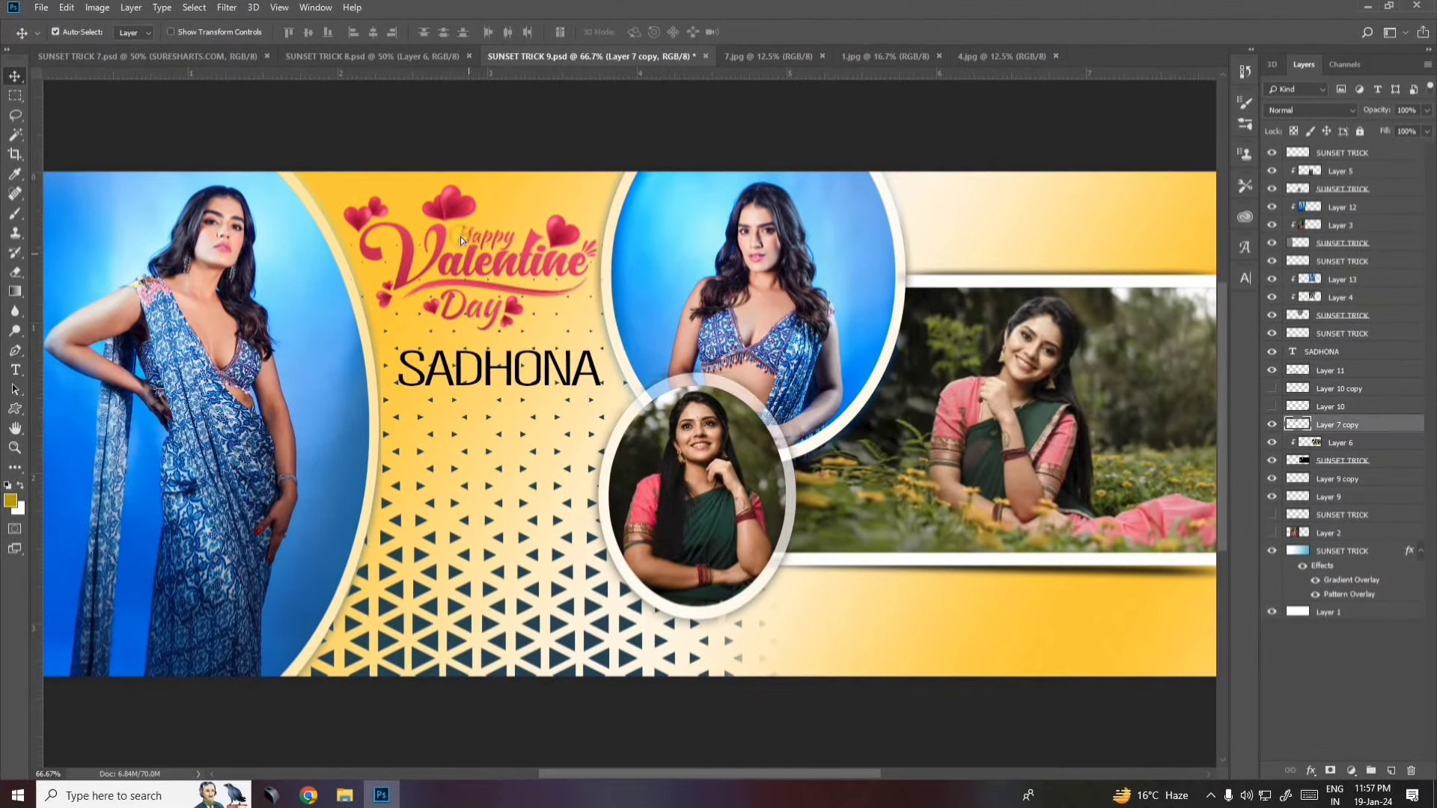
drag(461, 239, 461, 259)
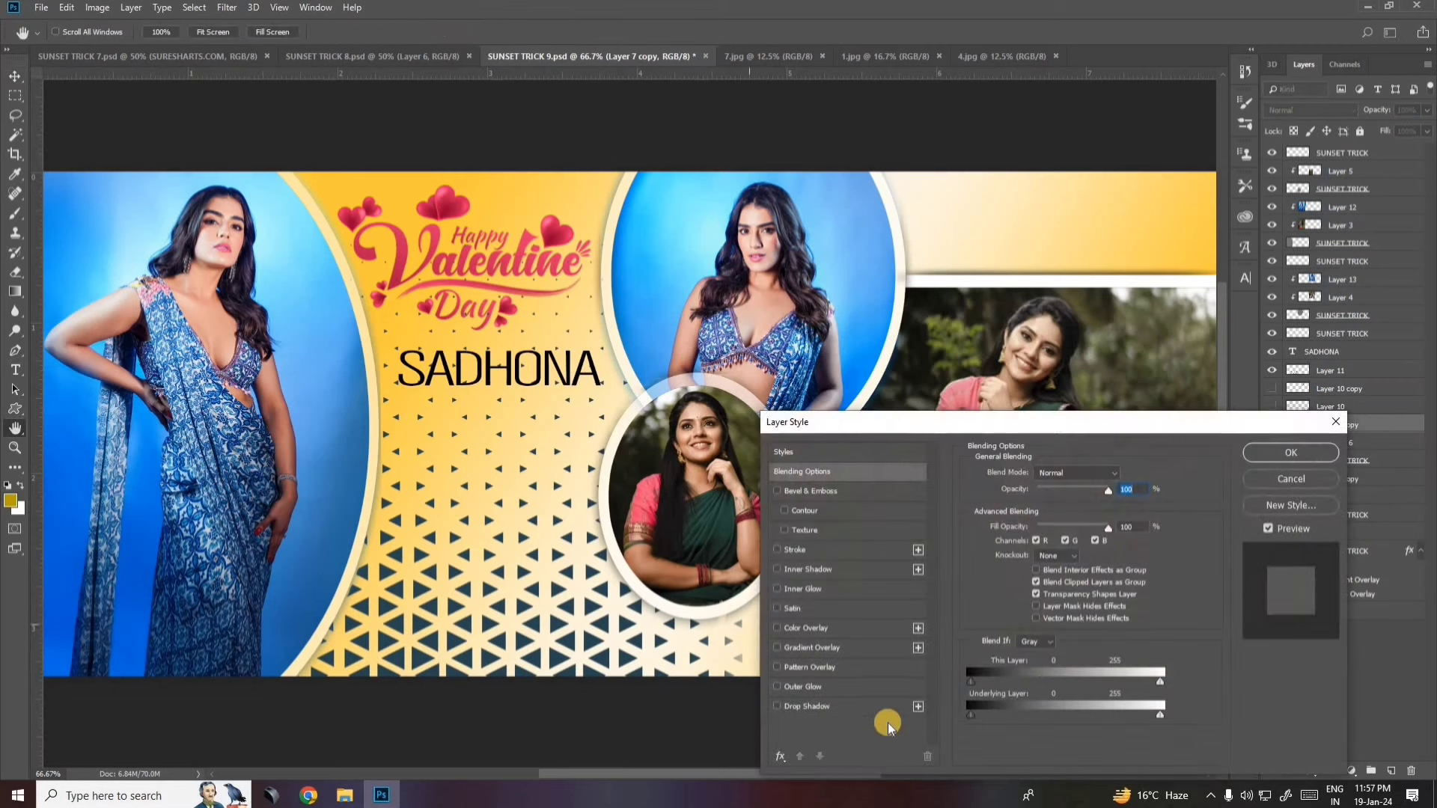
Add a drop shadow to the title with distance and spread 0, size 1, opacity 100%.
click(884, 706)
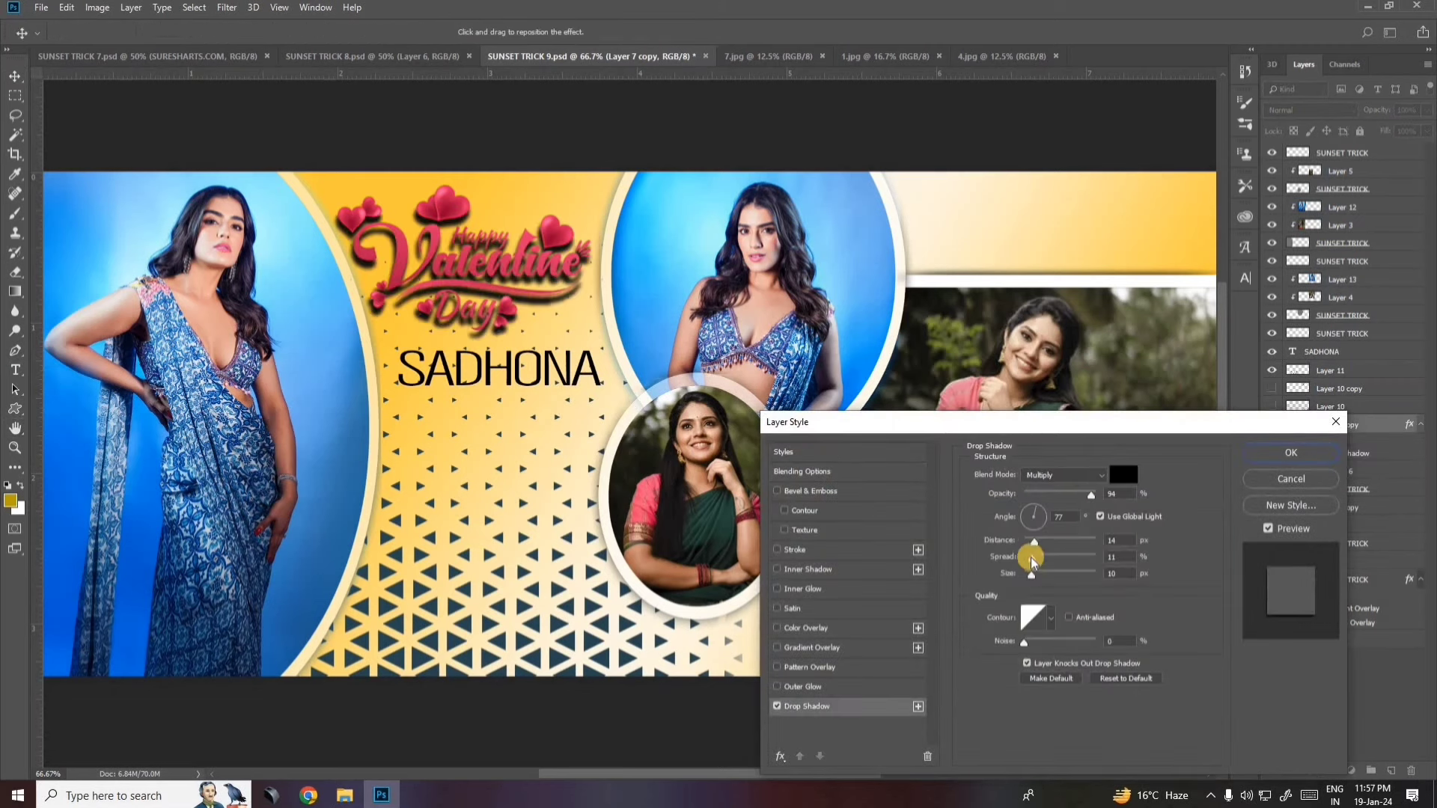
mouse_move(1027, 563)
mouse_down()
mouse_move(1037, 545)
mouse_move(1025, 547)
mouse_move(1029, 578)
mouse_up()
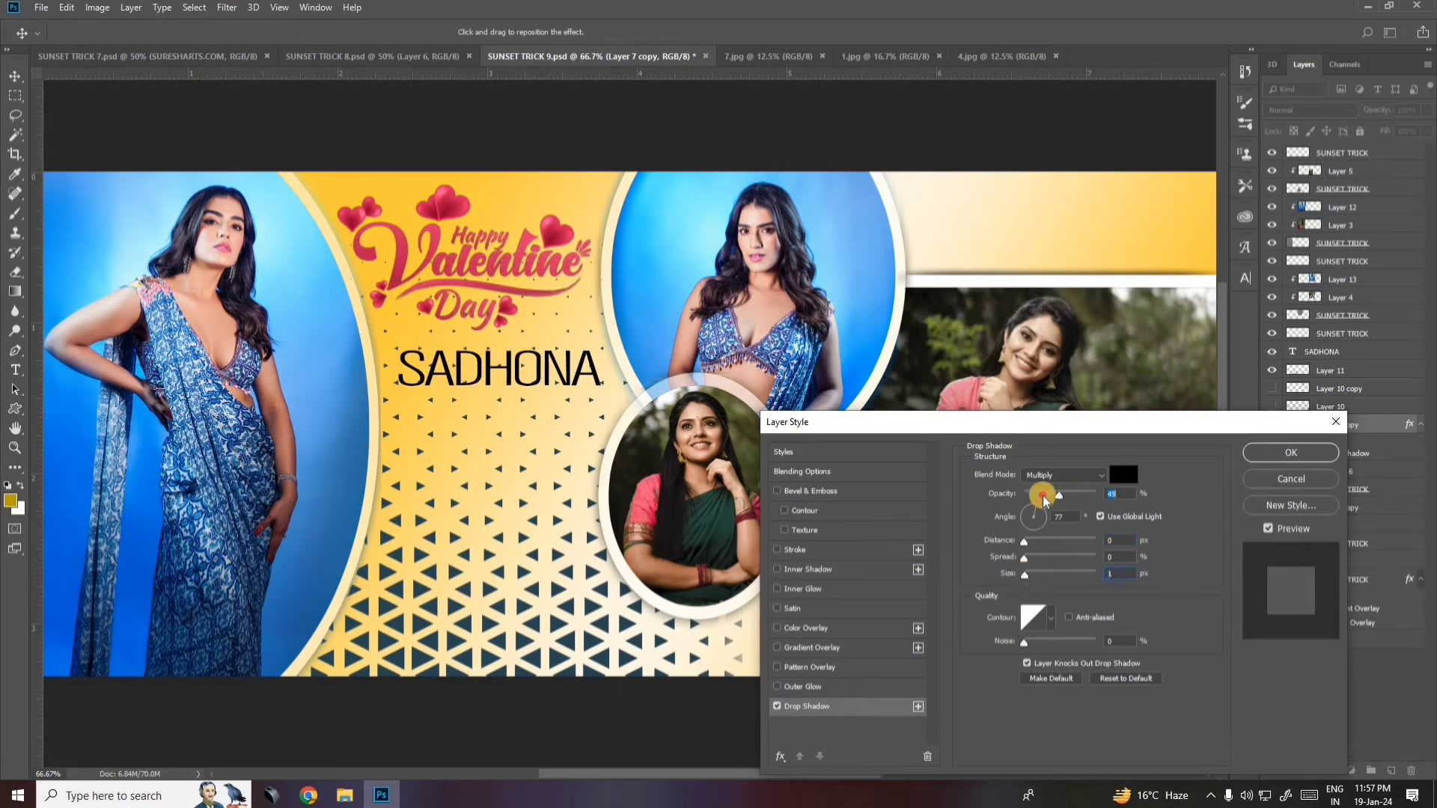
drag(1045, 499, 1182, 503)
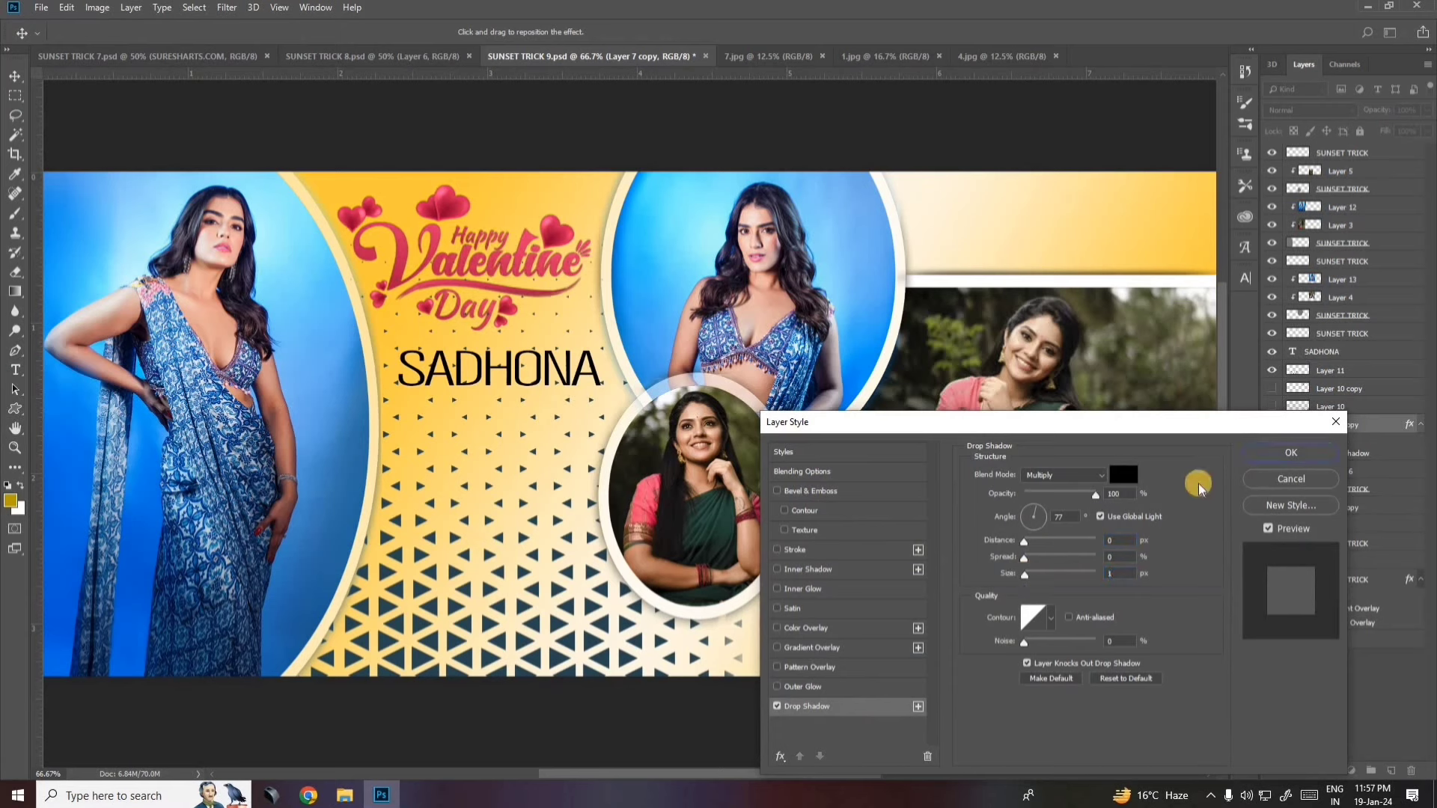
click(1293, 455)
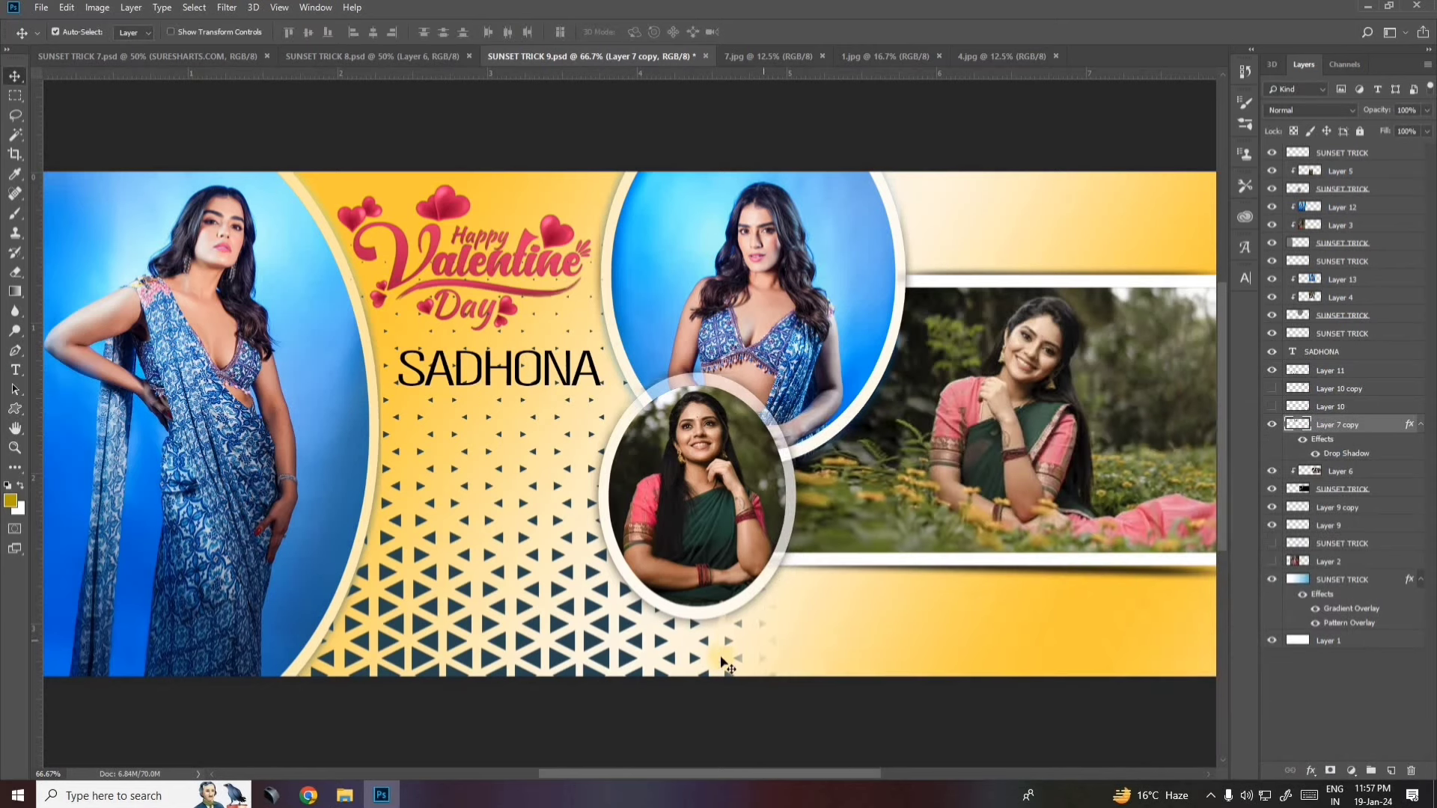
scroll(466, 555, down, 1)
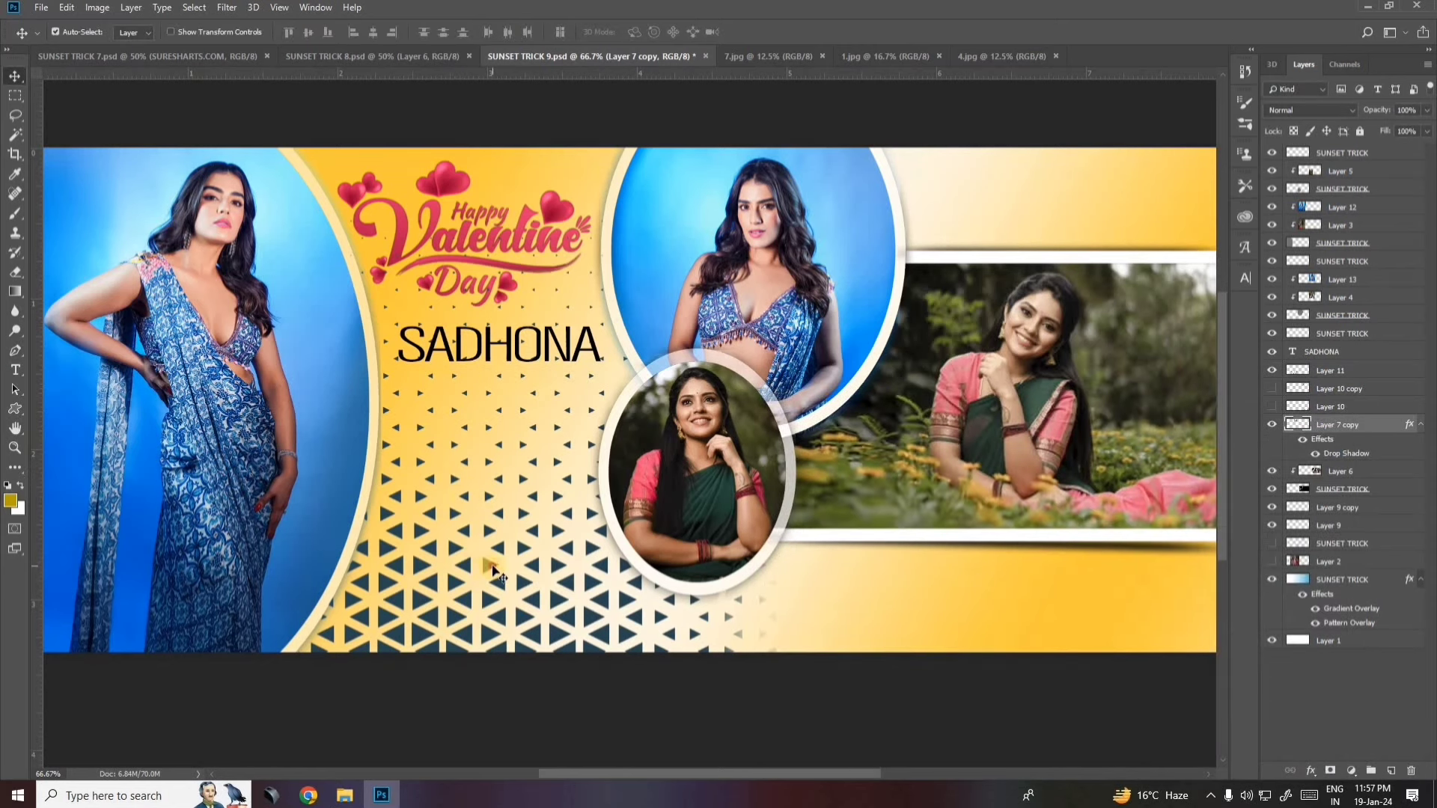
Tint Layer 11's triangle pattern gold and switch off the background's yellow effects.
click(496, 573)
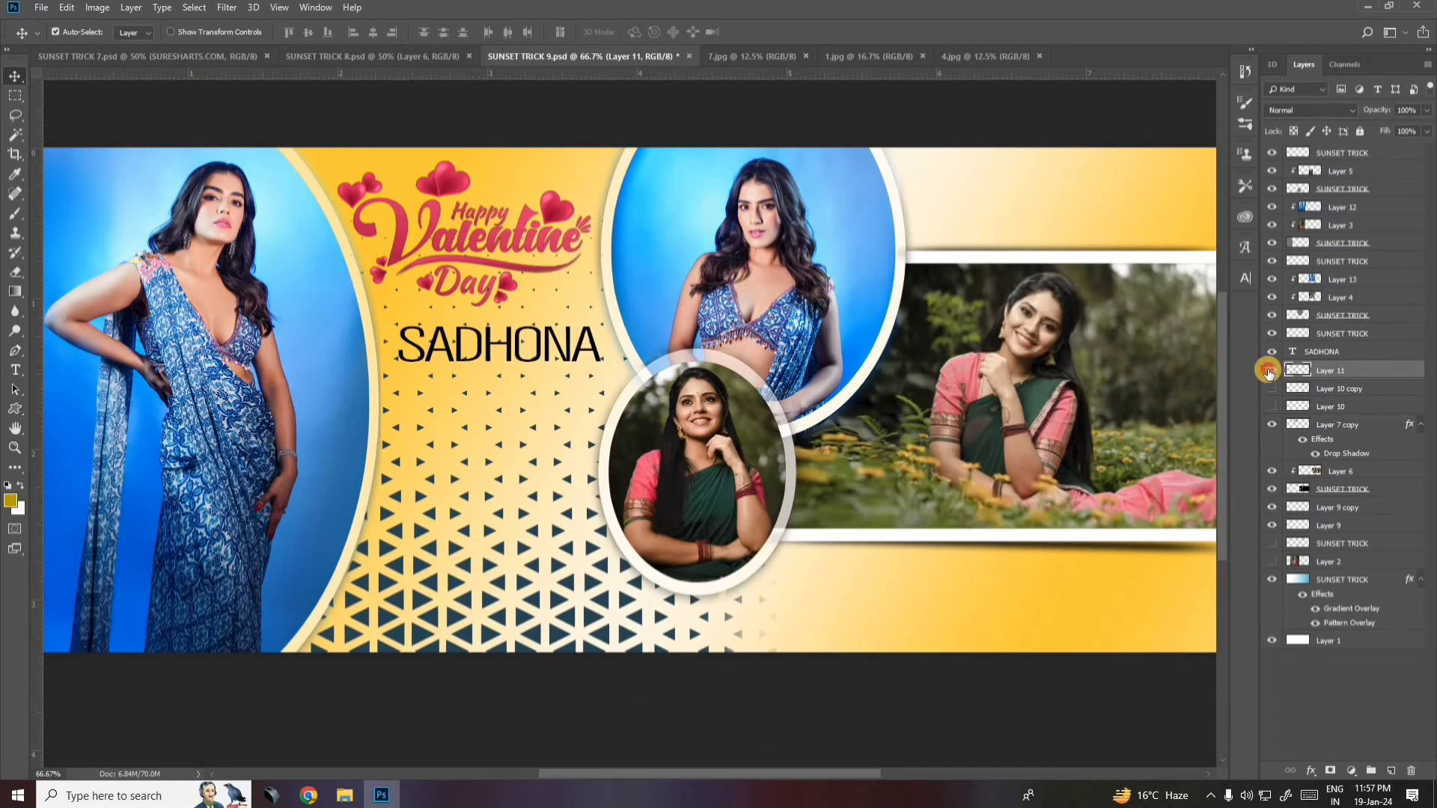
click(1268, 372)
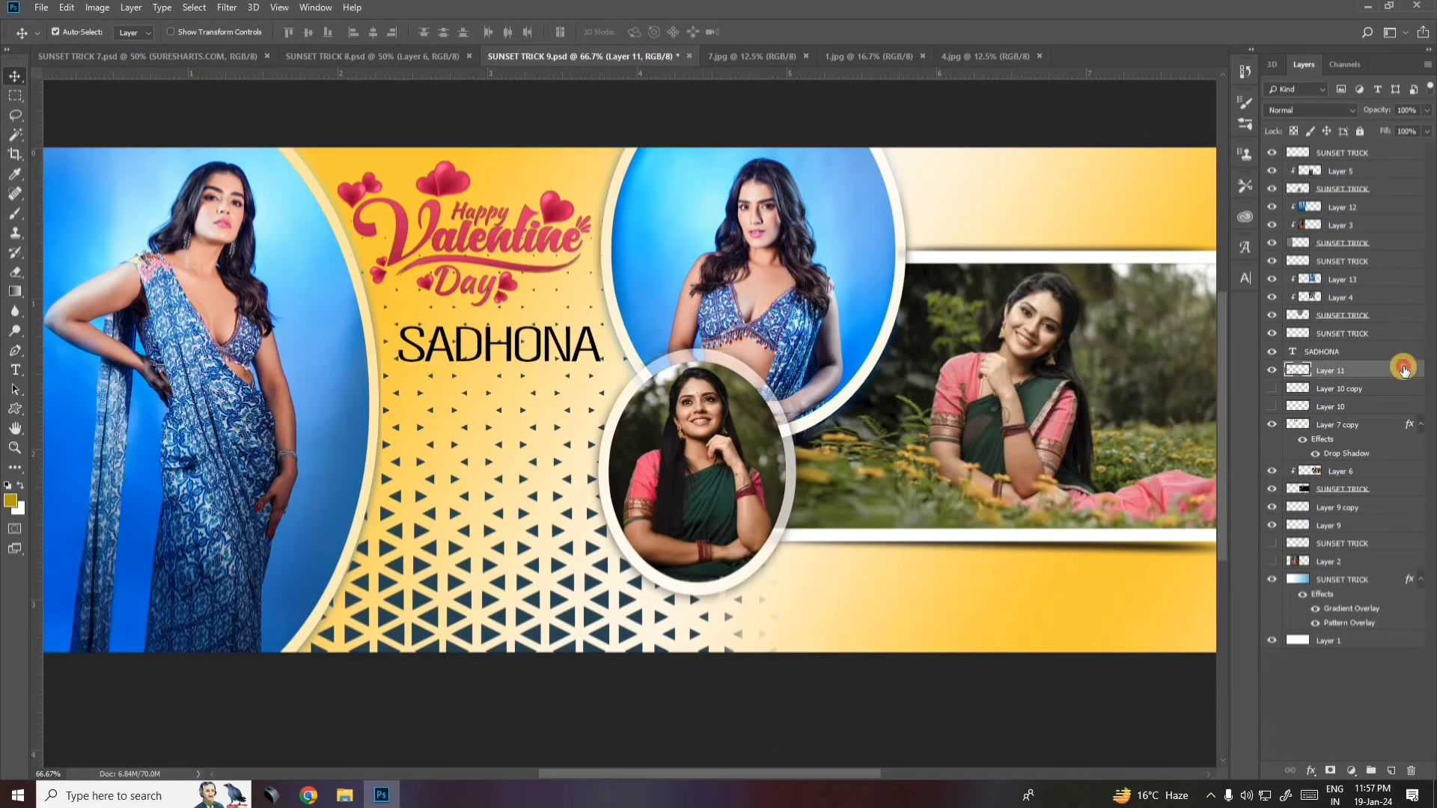
click(882, 628)
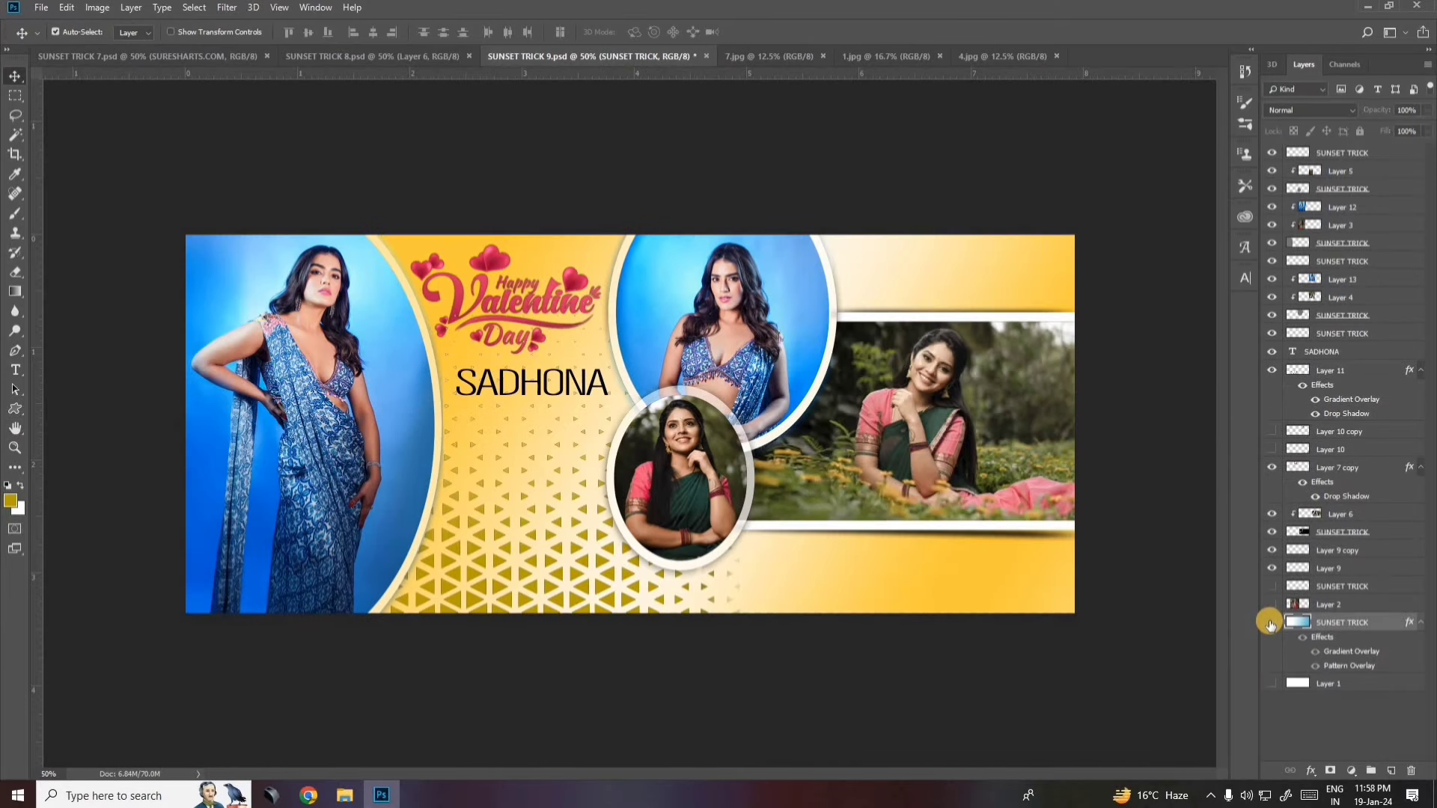
click(1271, 623)
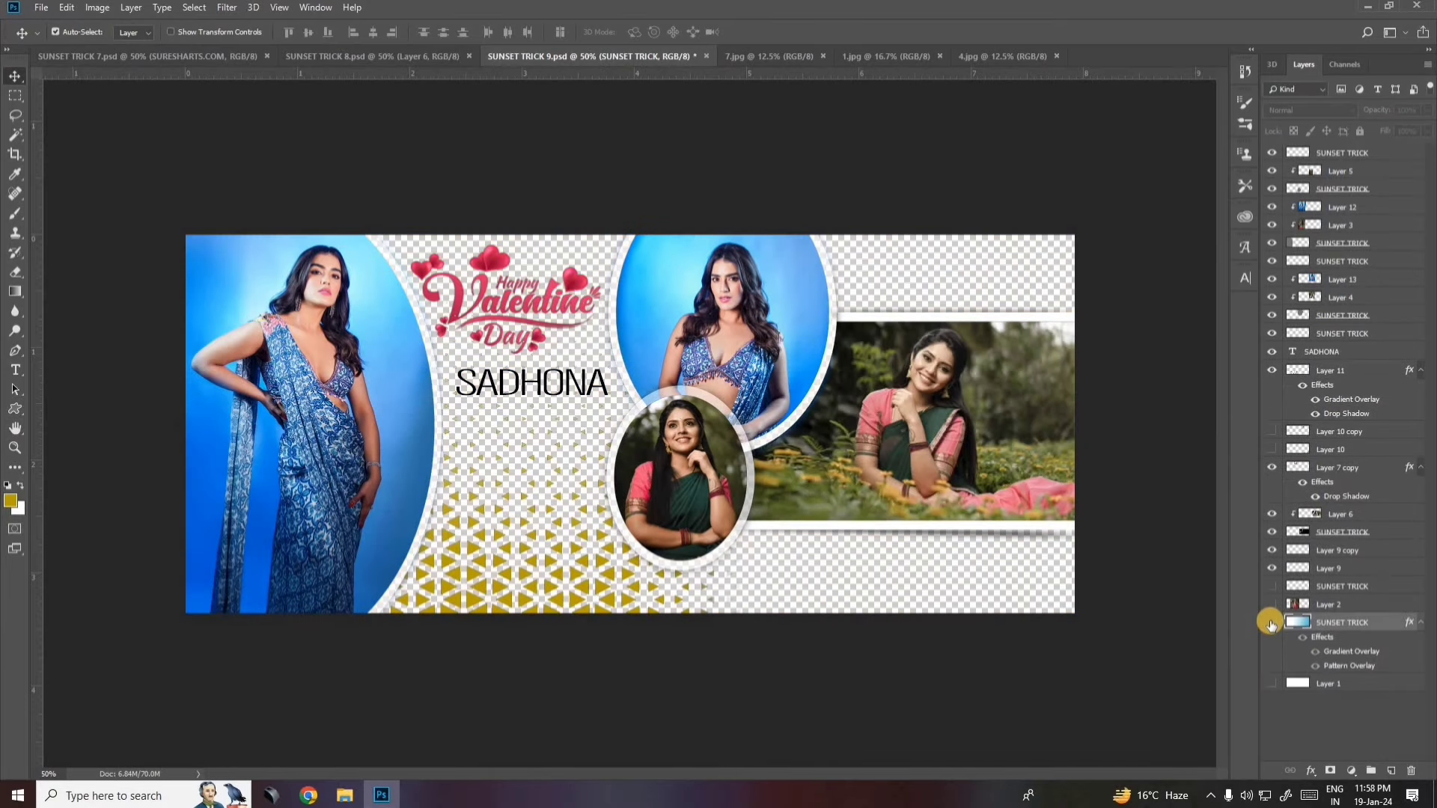
click(1271, 622)
click(1303, 637)
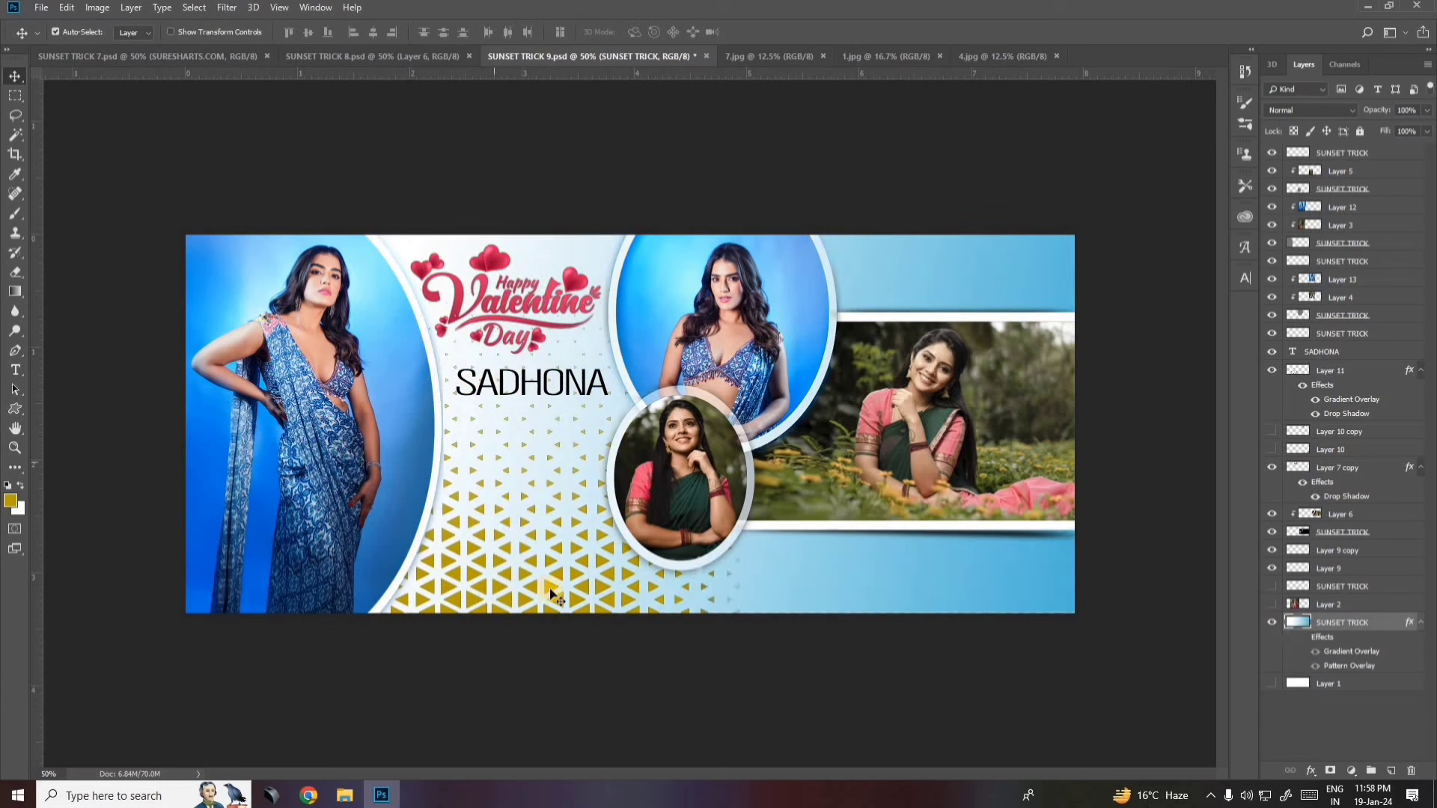
Apply a grey gradient overlay (angle 151, scale 150) to the background layer.
click(647, 580)
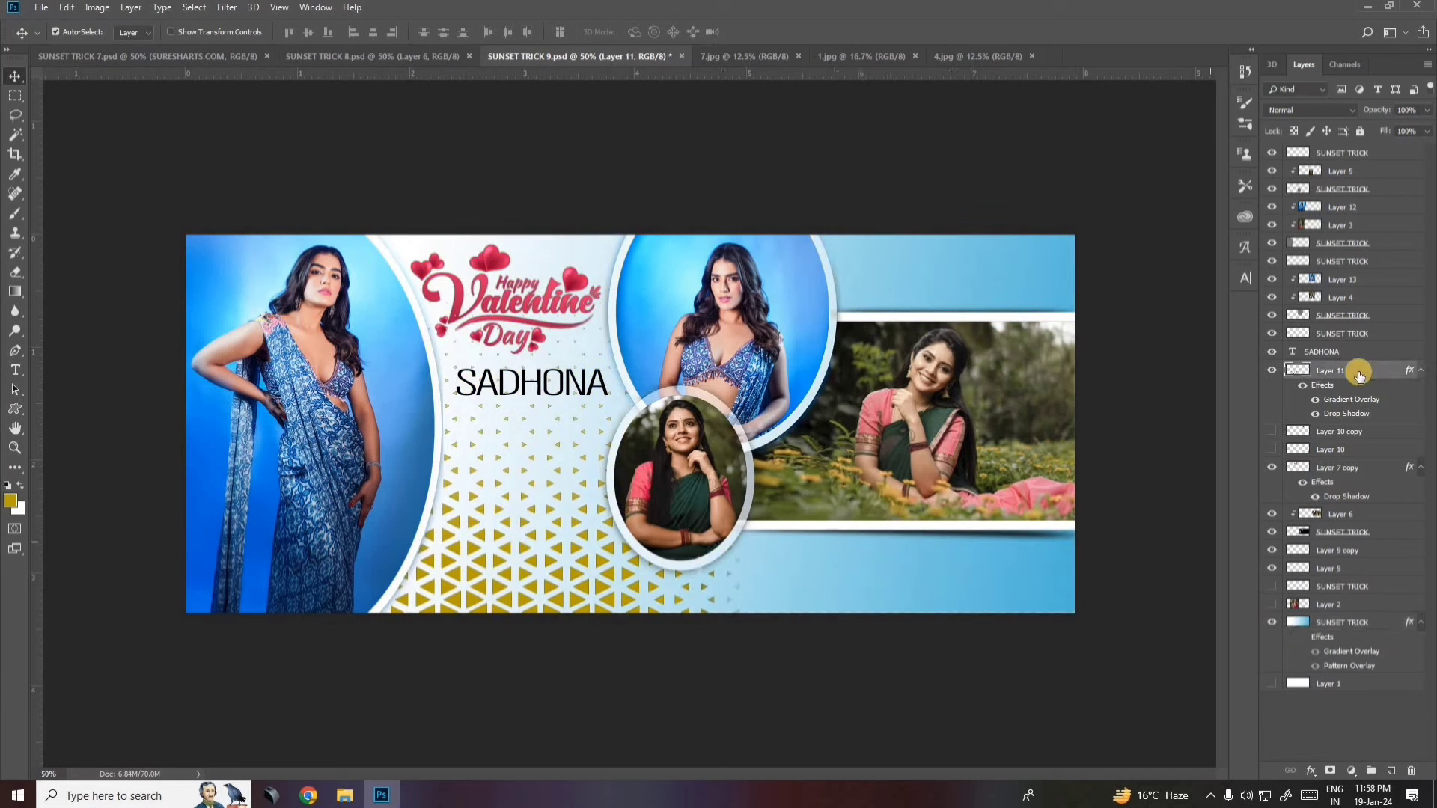
click(1274, 372)
click(1378, 374)
click(863, 648)
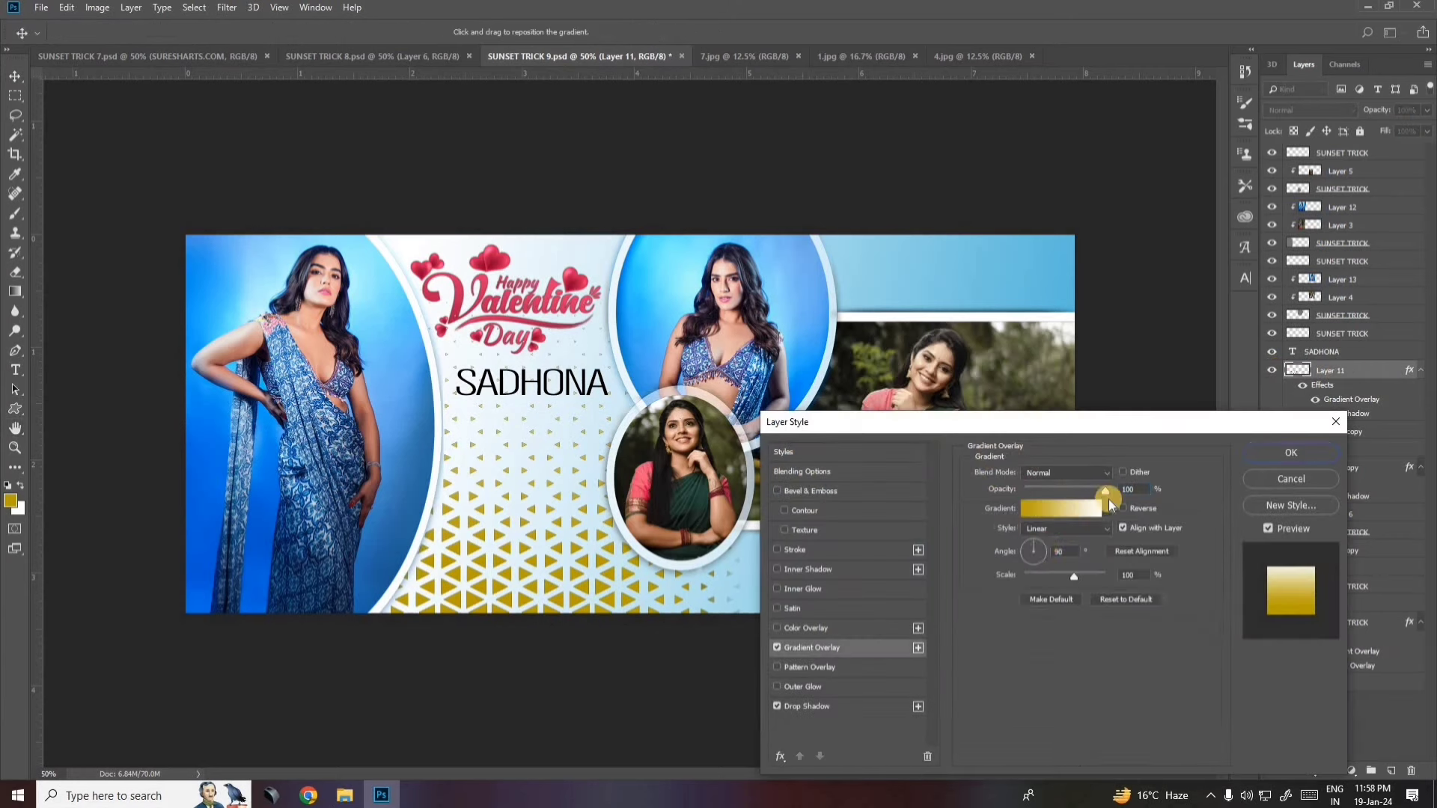
click(1108, 500)
click(902, 316)
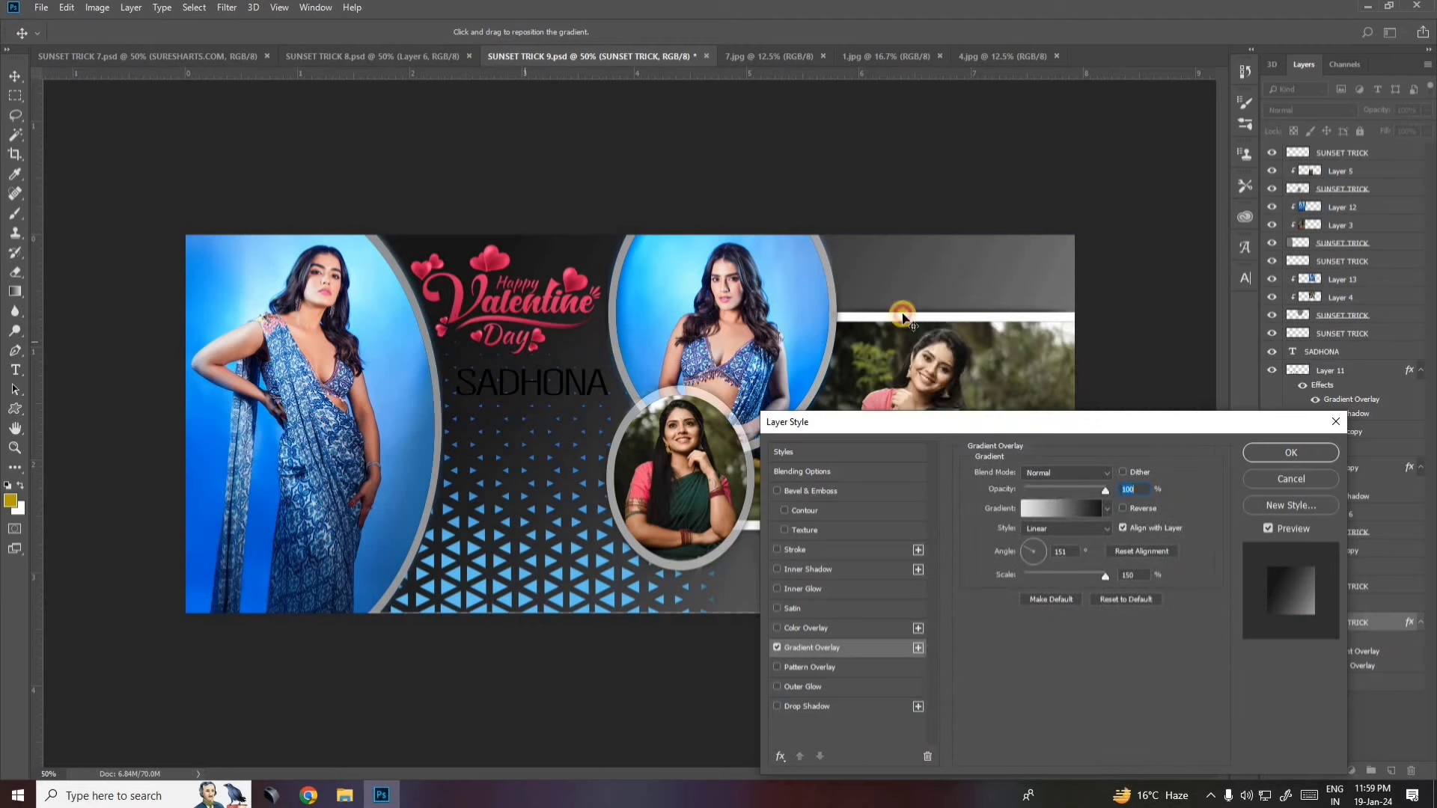
drag(964, 420, 665, 606)
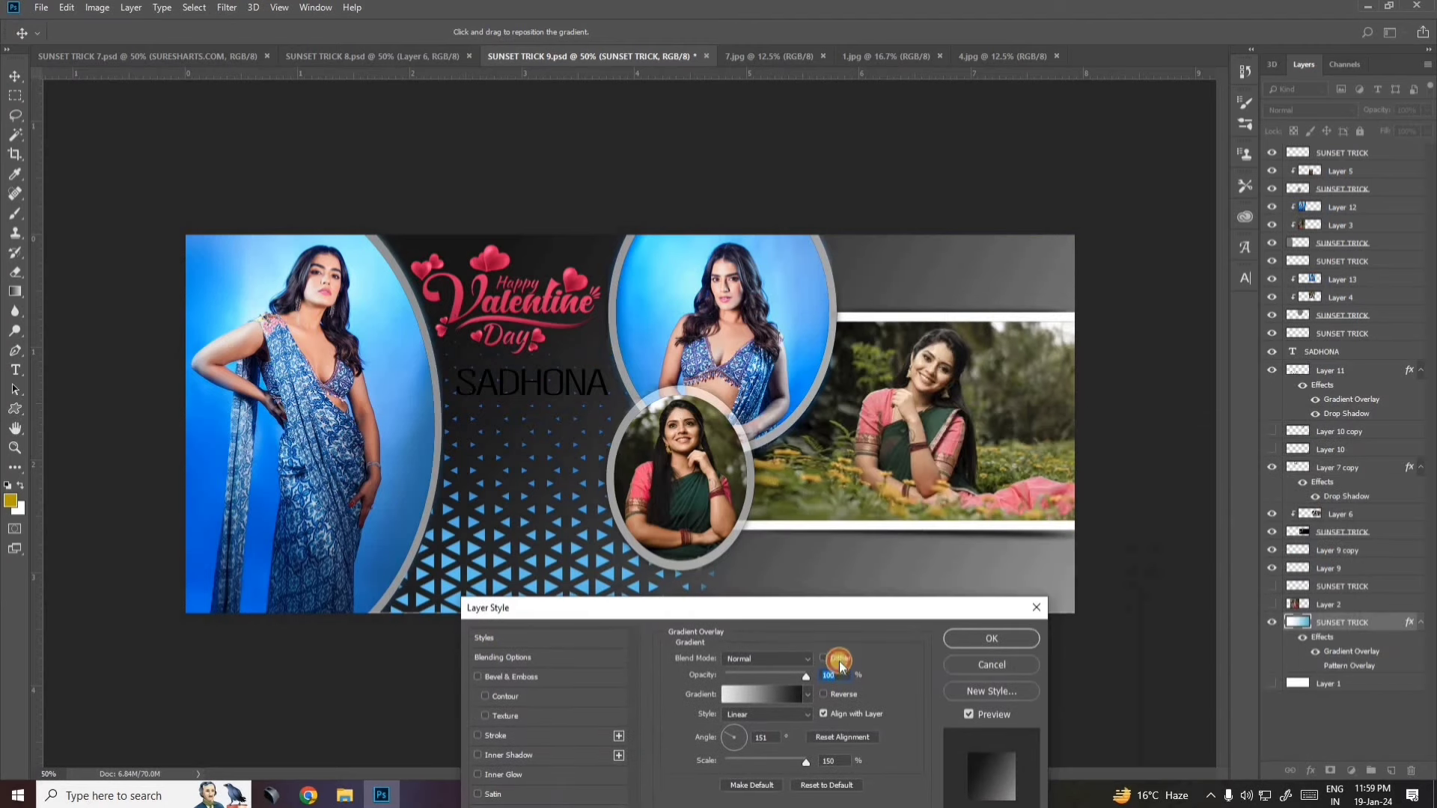
click(992, 643)
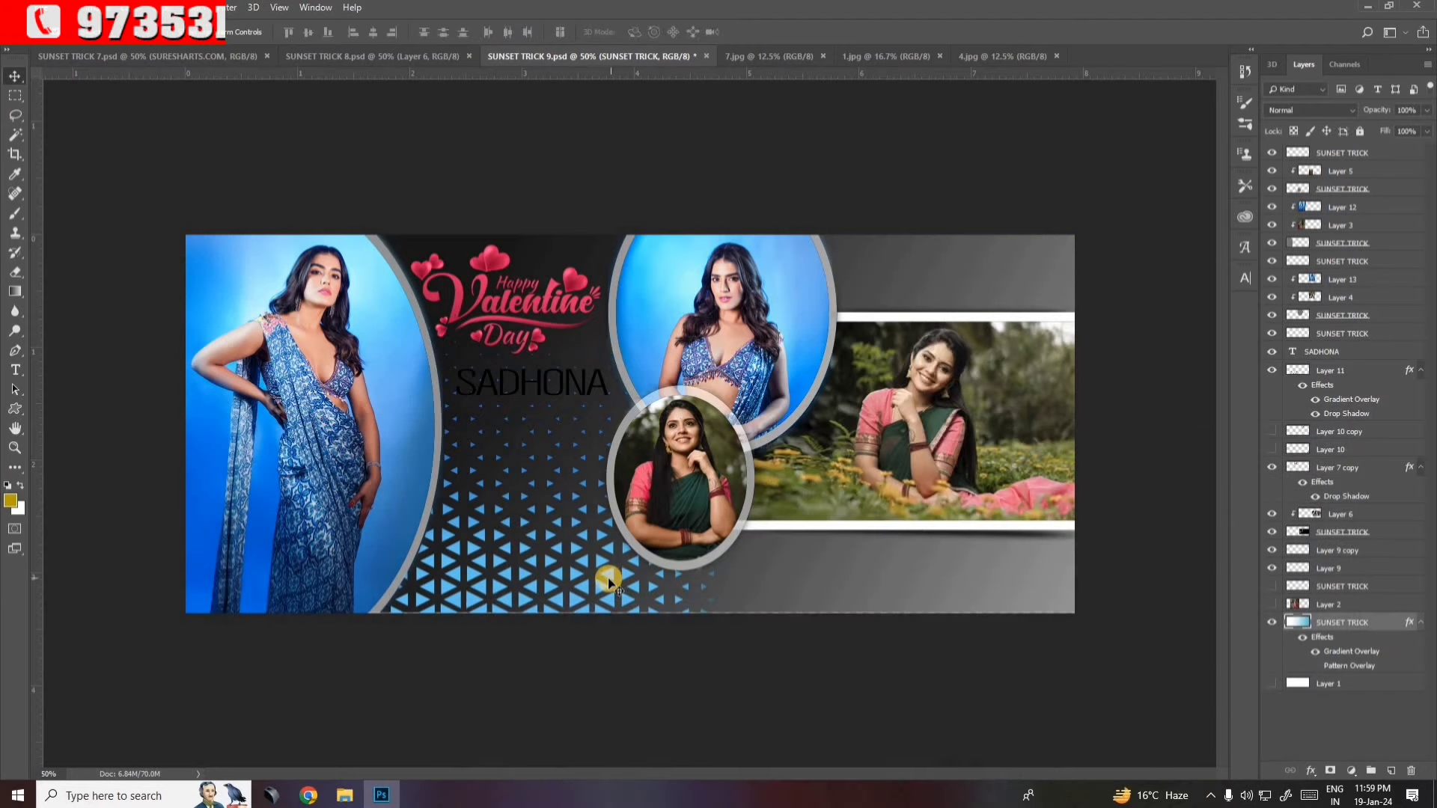
click(572, 282)
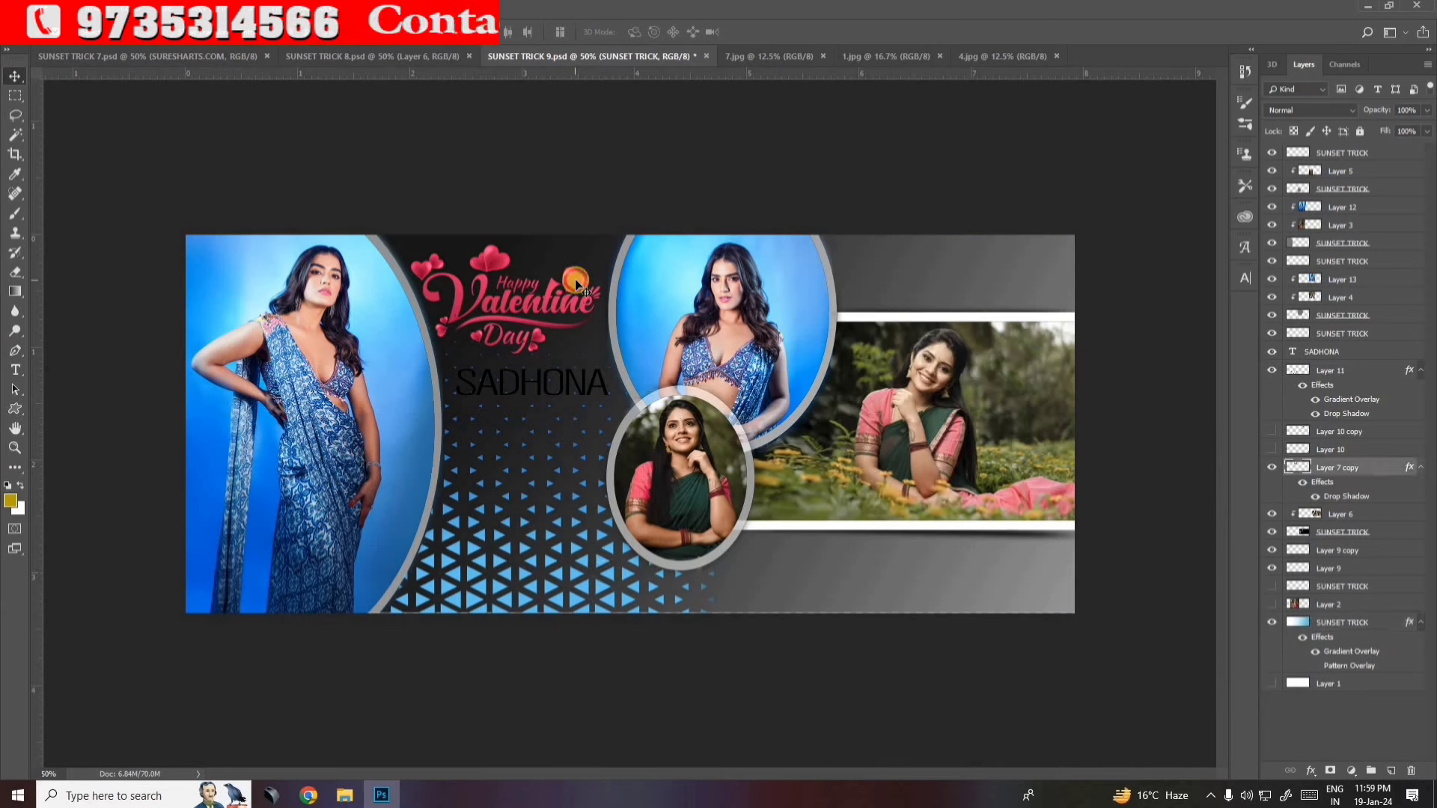
Give the Happy Valentine Day title a white colour overlay.
double_click(1376, 498)
click(575, 628)
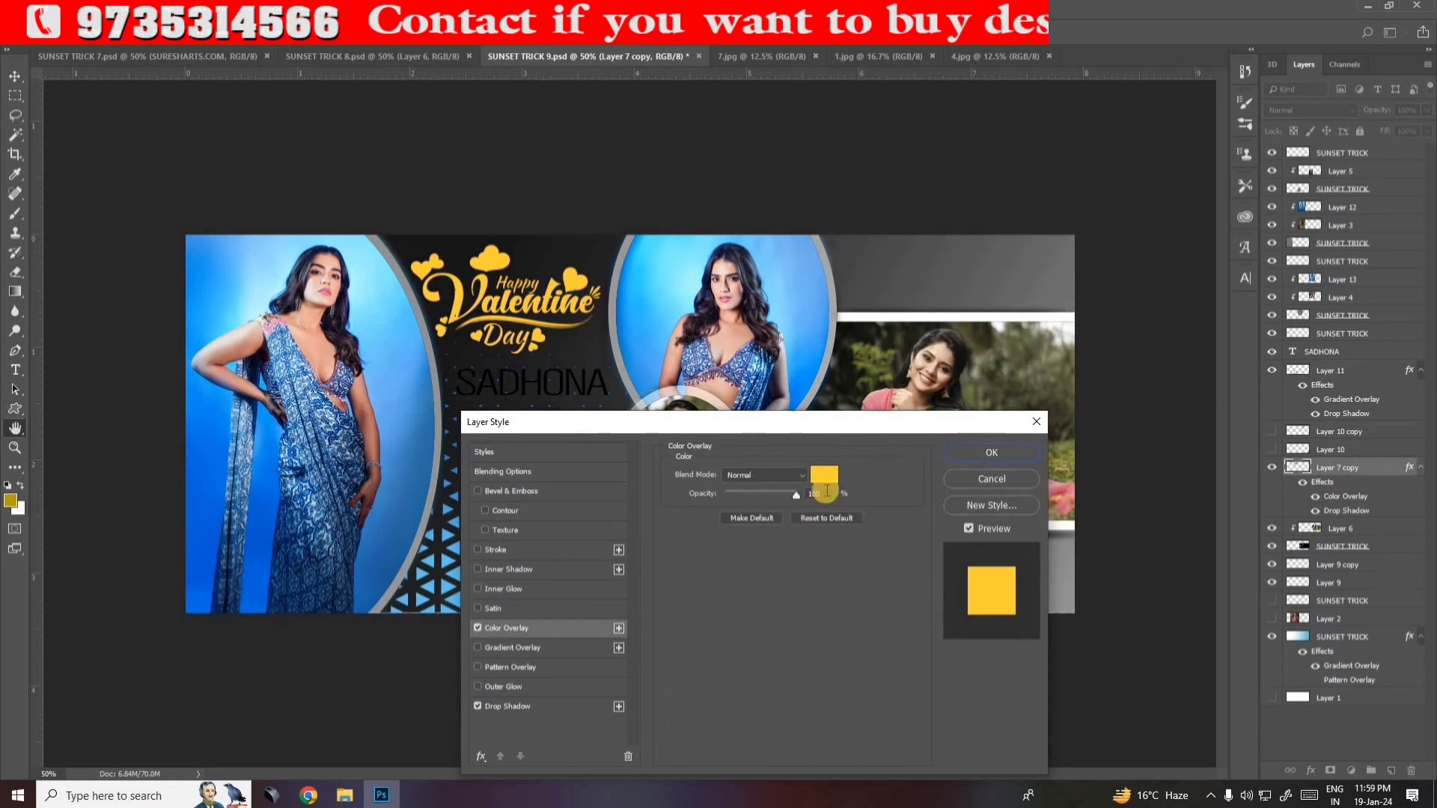
click(824, 475)
click(691, 405)
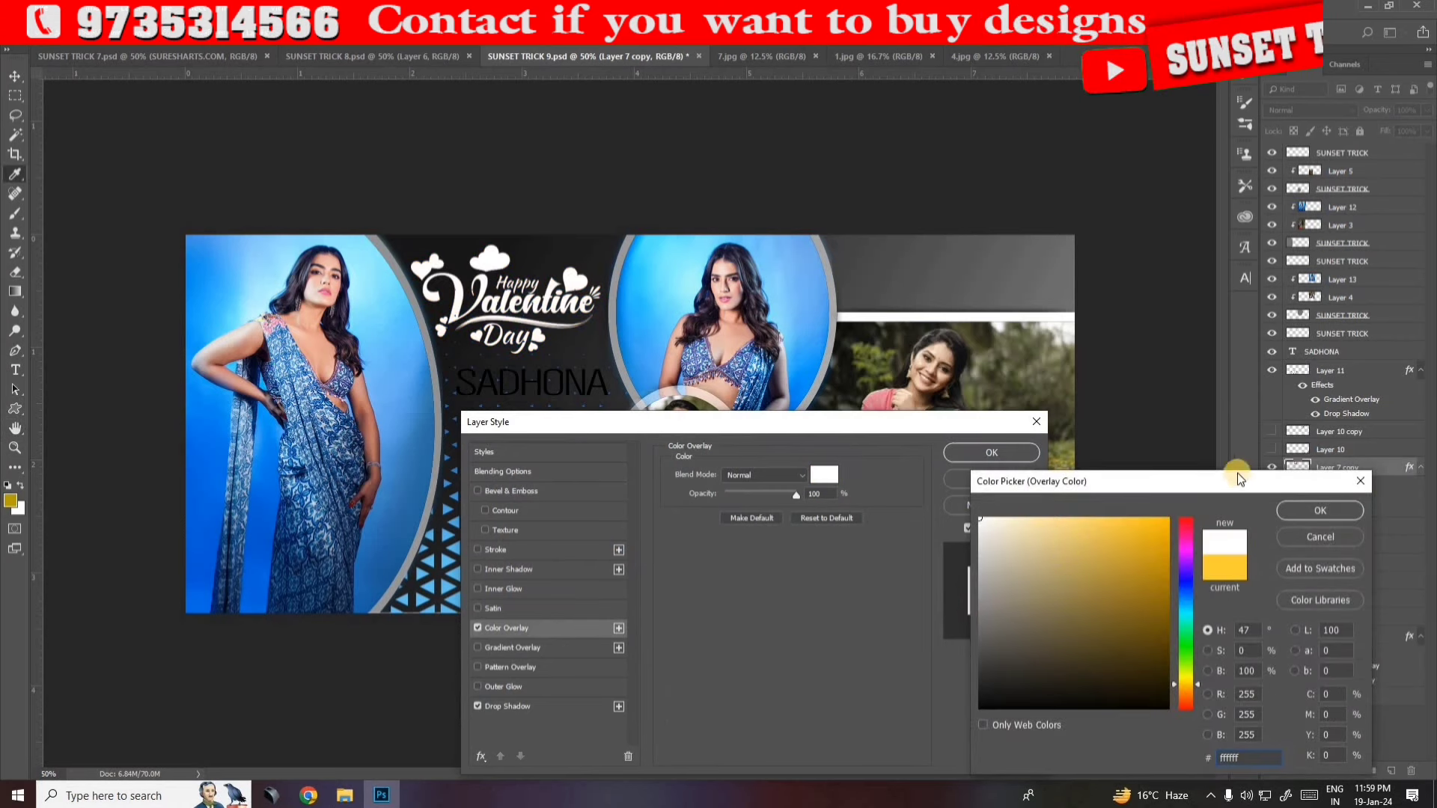
click(1321, 510)
click(993, 454)
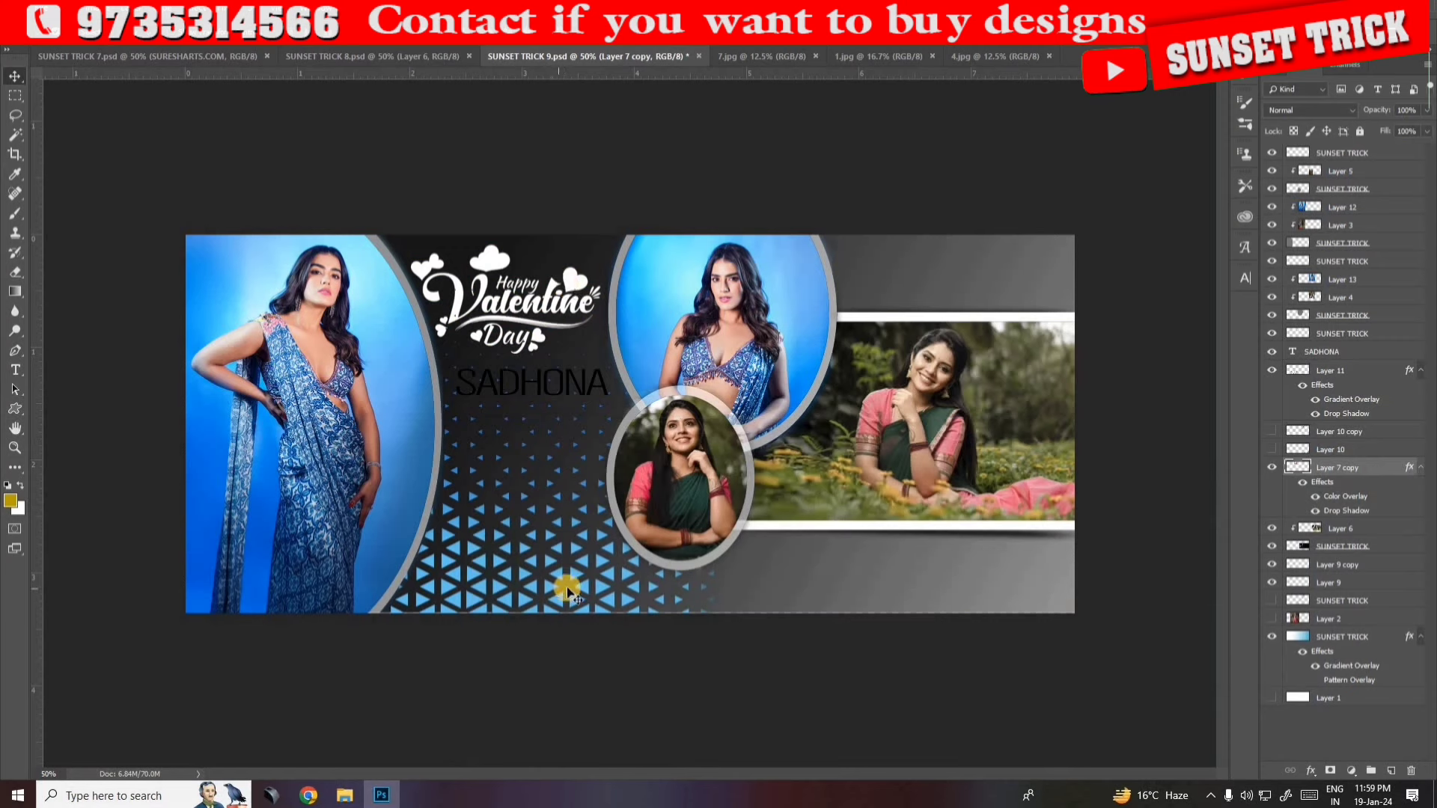
Duplicate the triangle pattern to the lower right and make SADHONA white.
mouse_move(574, 578)
mouse_down()
mouse_move(1032, 715)
mouse_move(931, 762)
mouse_up()
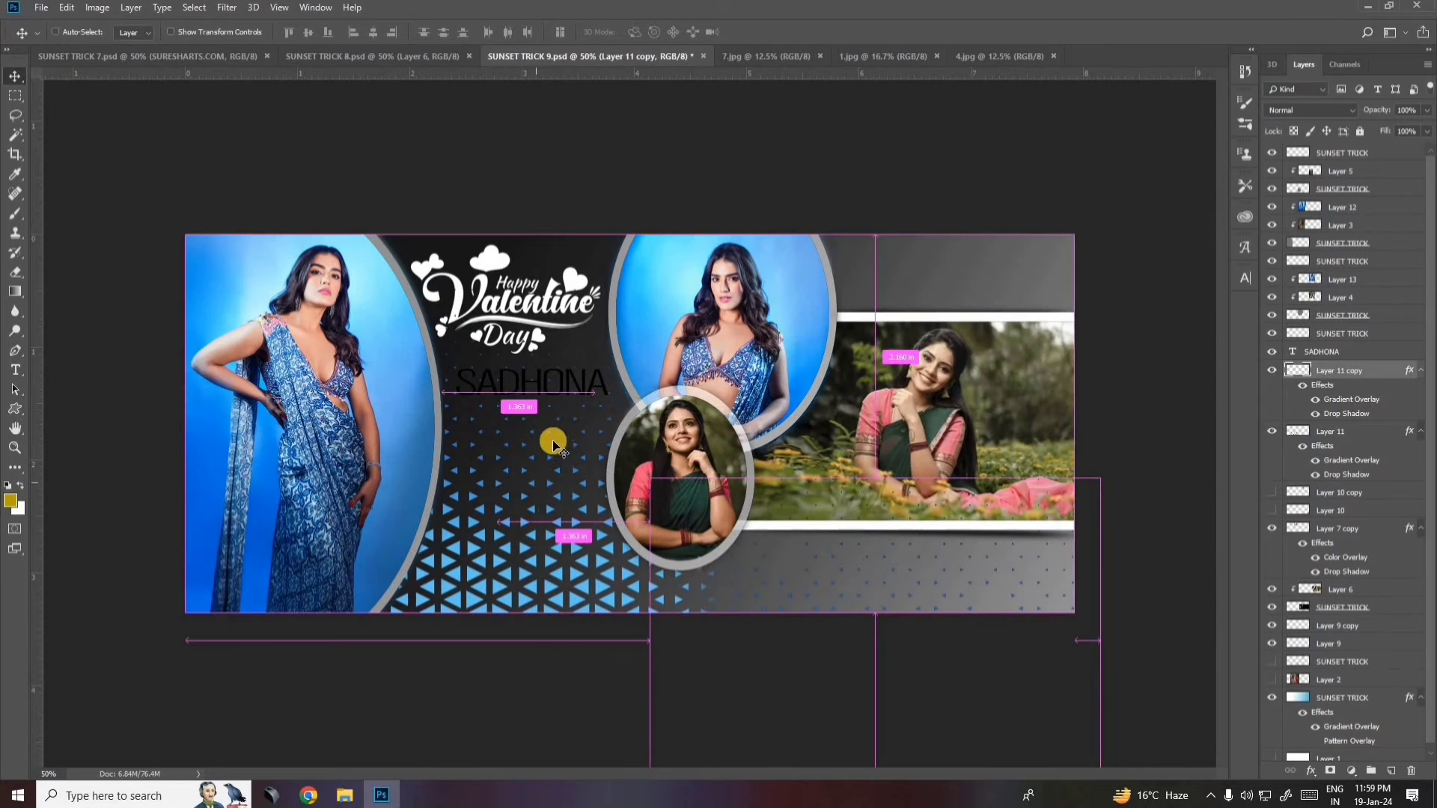
click(569, 382)
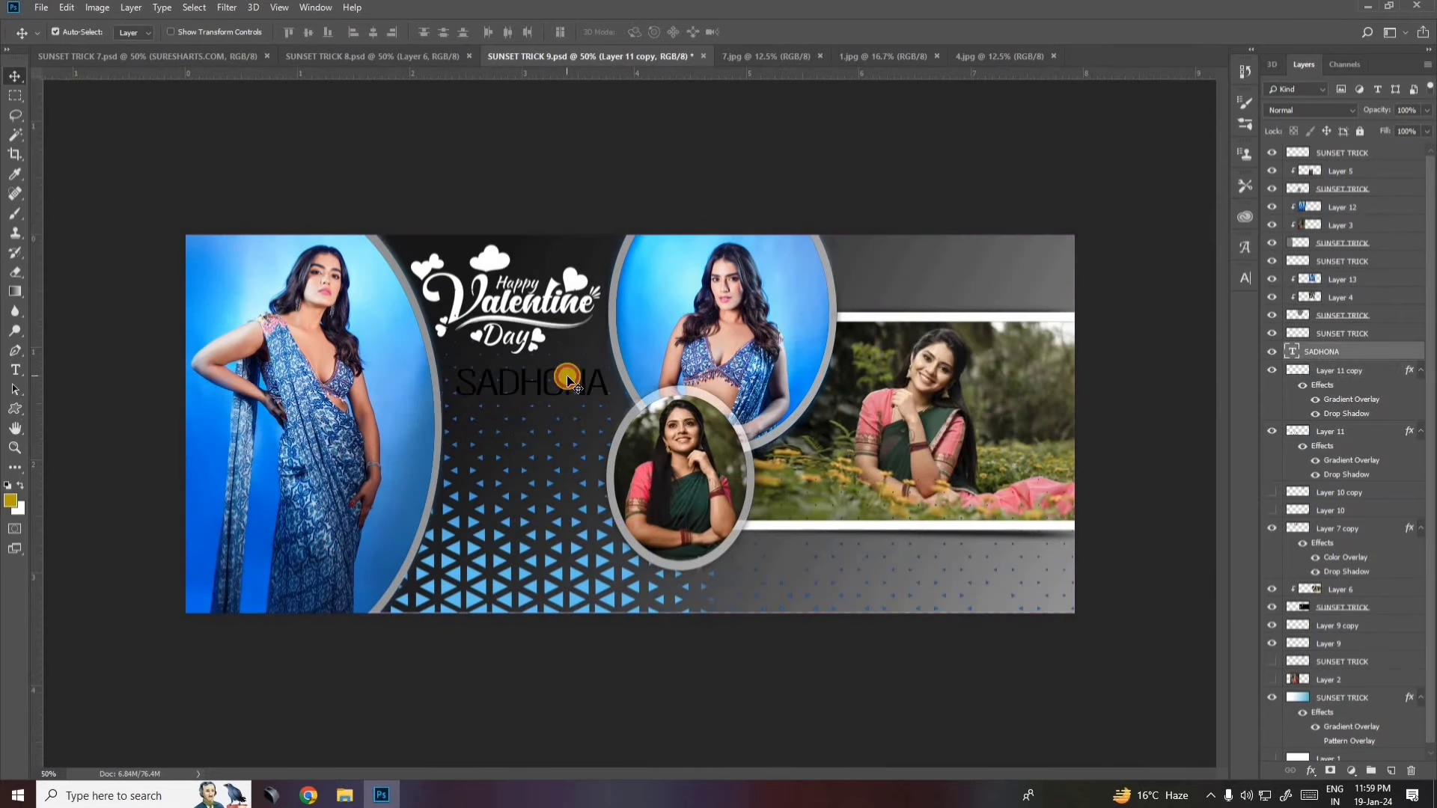
double_click(1407, 355)
click(567, 629)
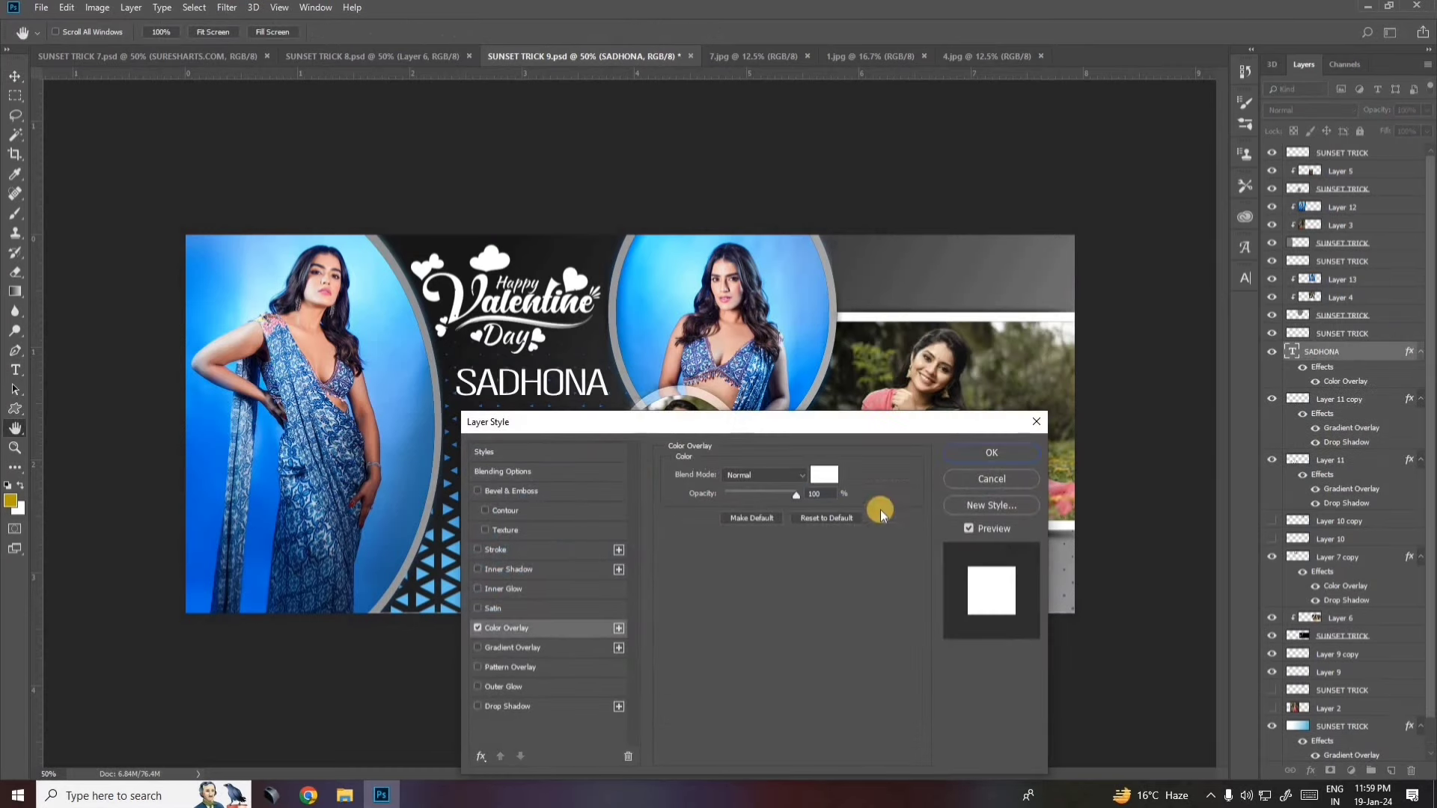
click(977, 452)
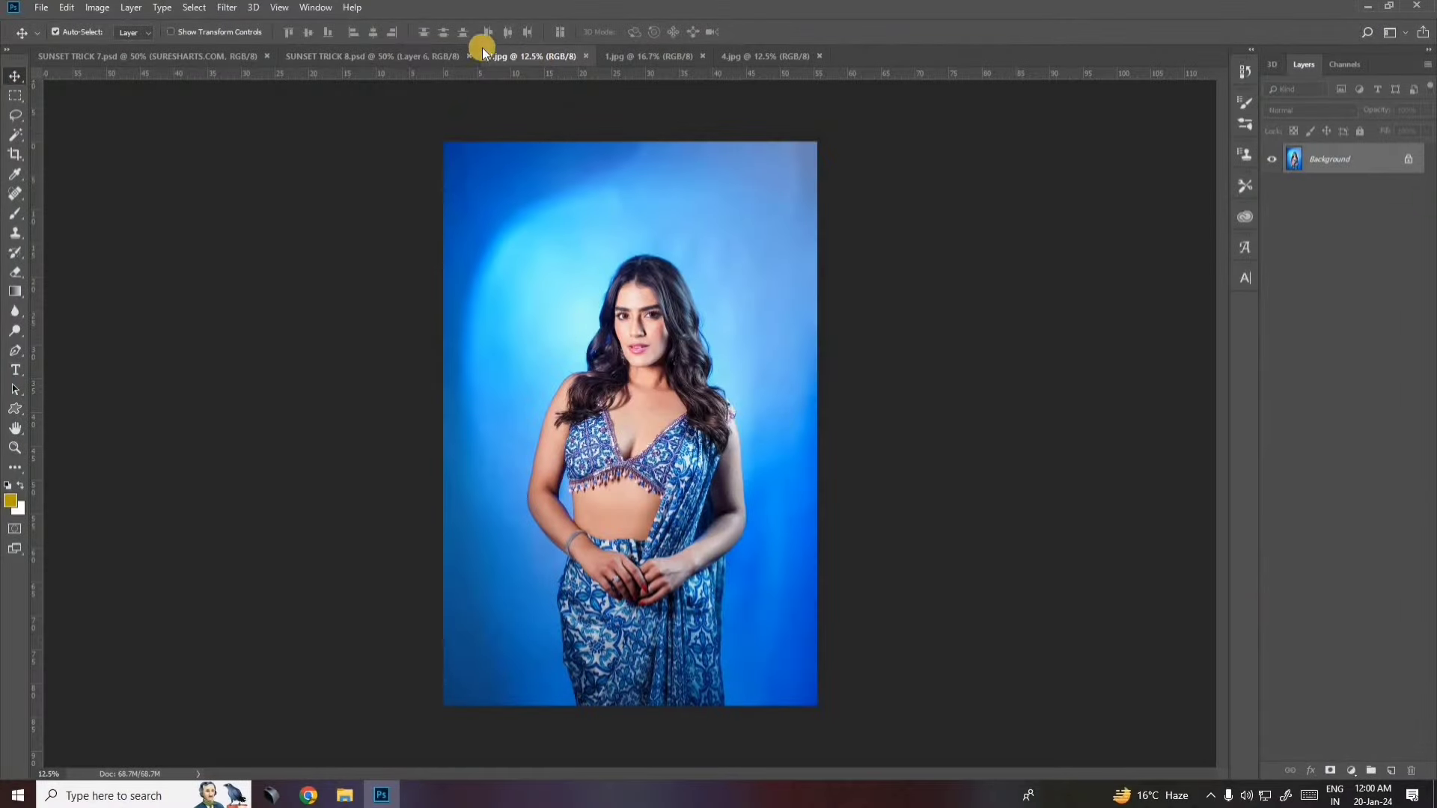
Switch to SUNSET TRICK 8.psd and reposition the left photo in the banner.
click(402, 56)
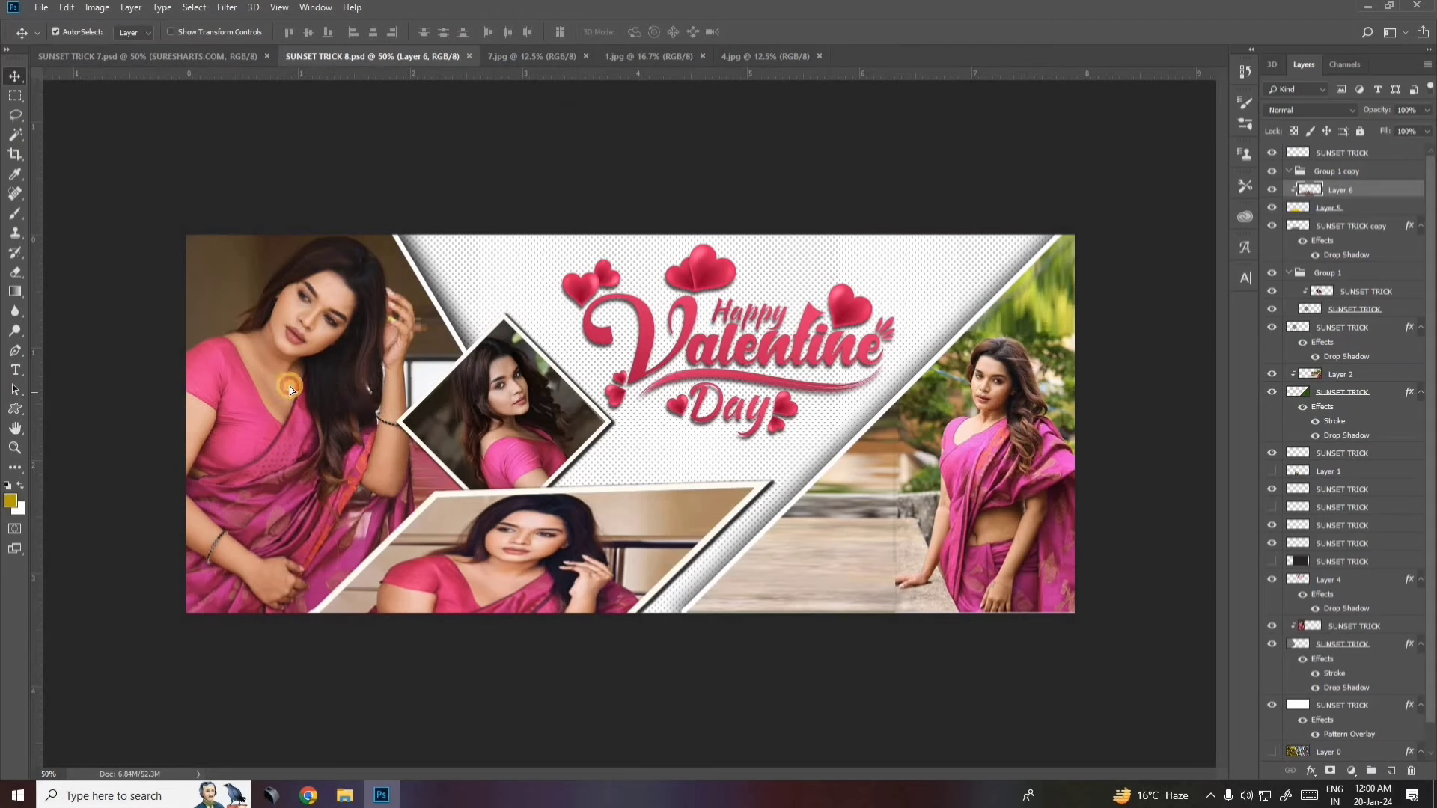
drag(290, 387, 333, 394)
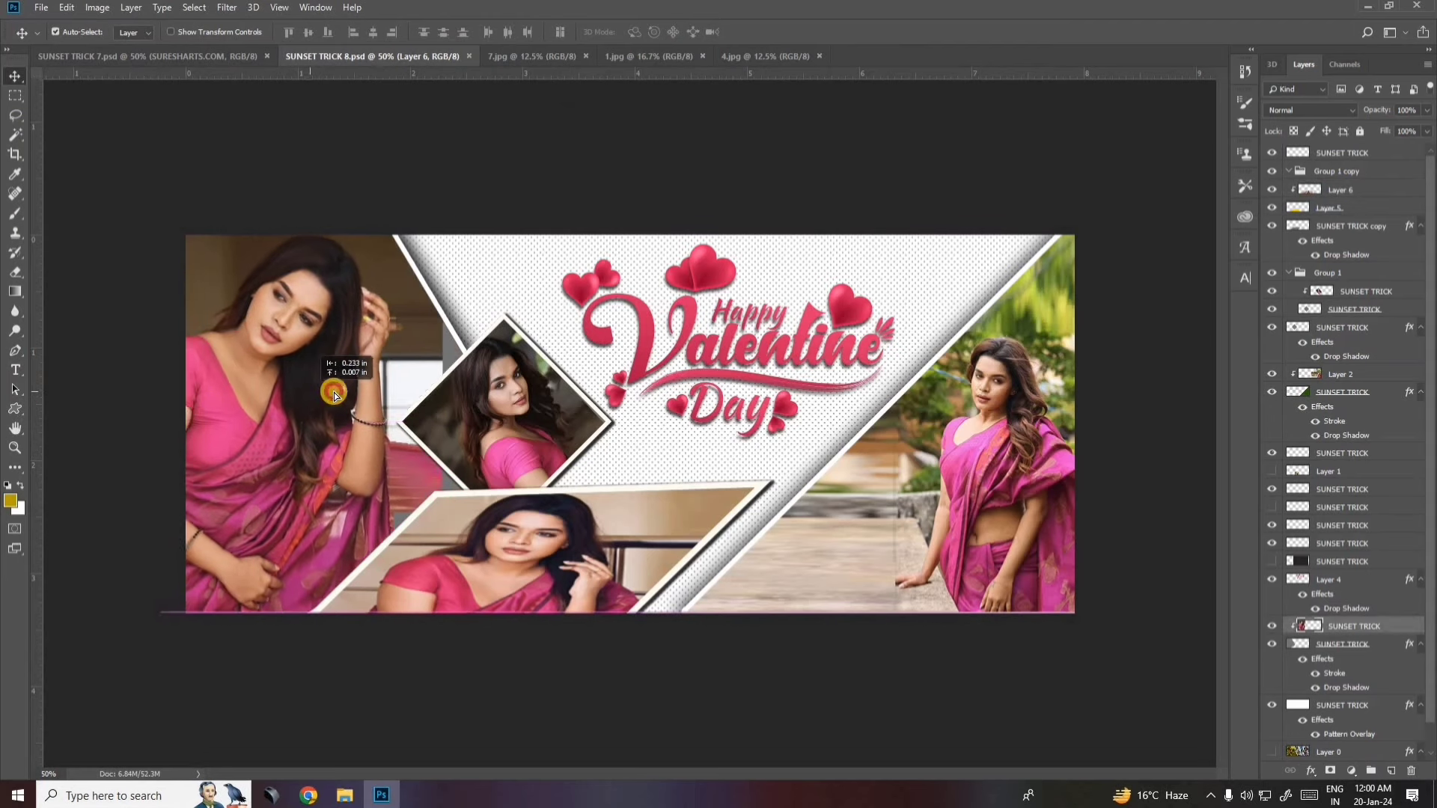
drag(333, 394, 358, 394)
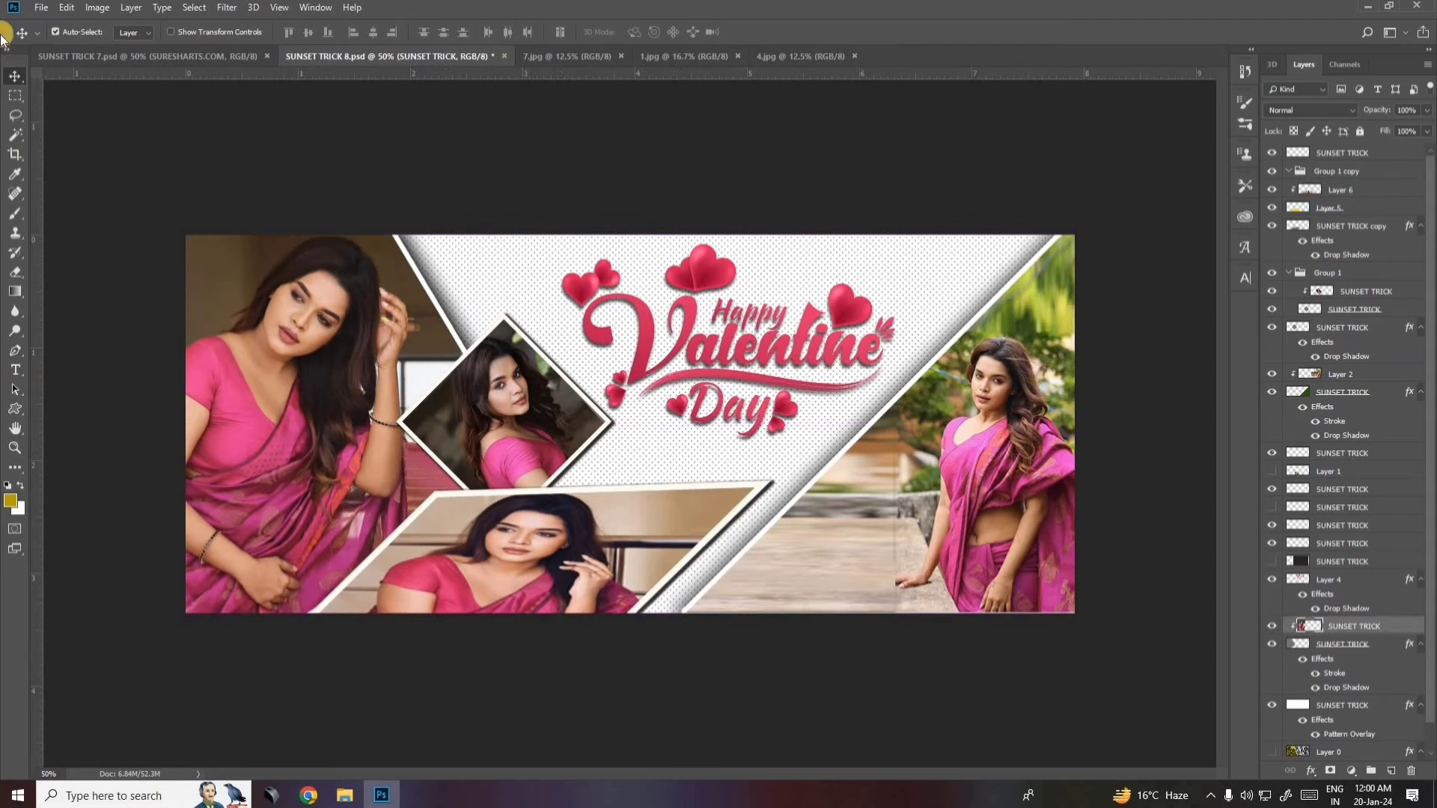
Bring photo 2 into the banner and clip it into the left frame.
click(49, 17)
click(66, 43)
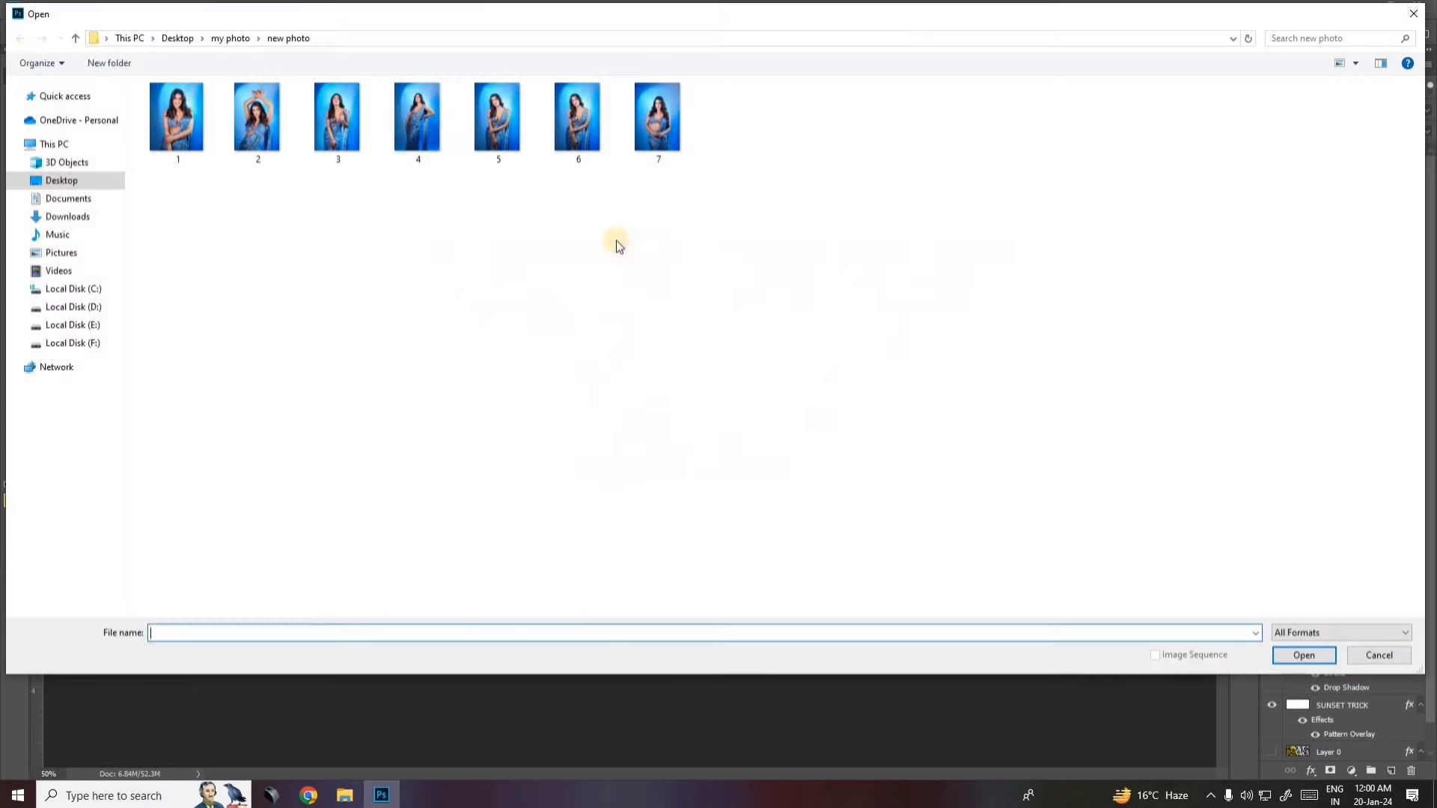
click(259, 96)
double_click(260, 105)
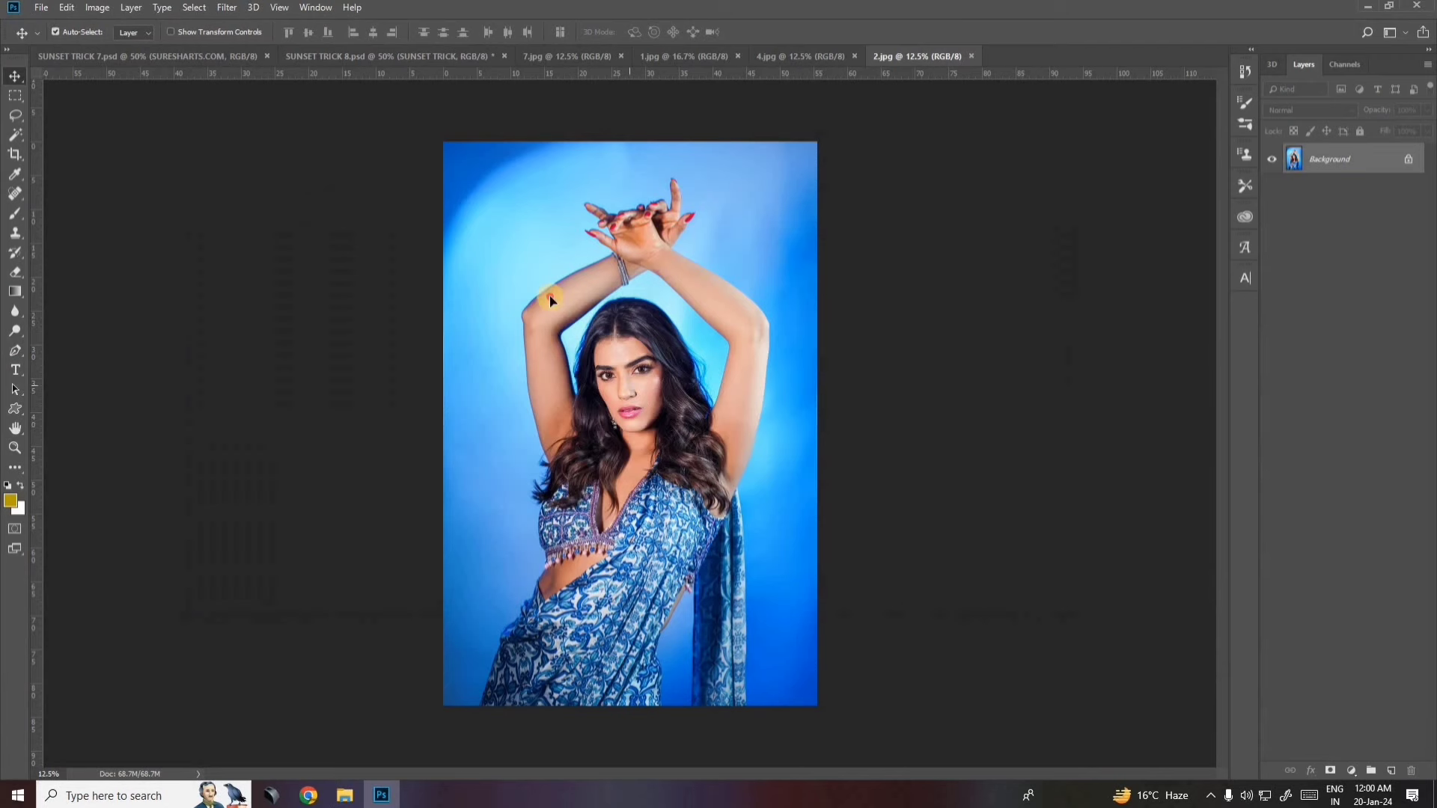
drag(550, 299, 203, 56)
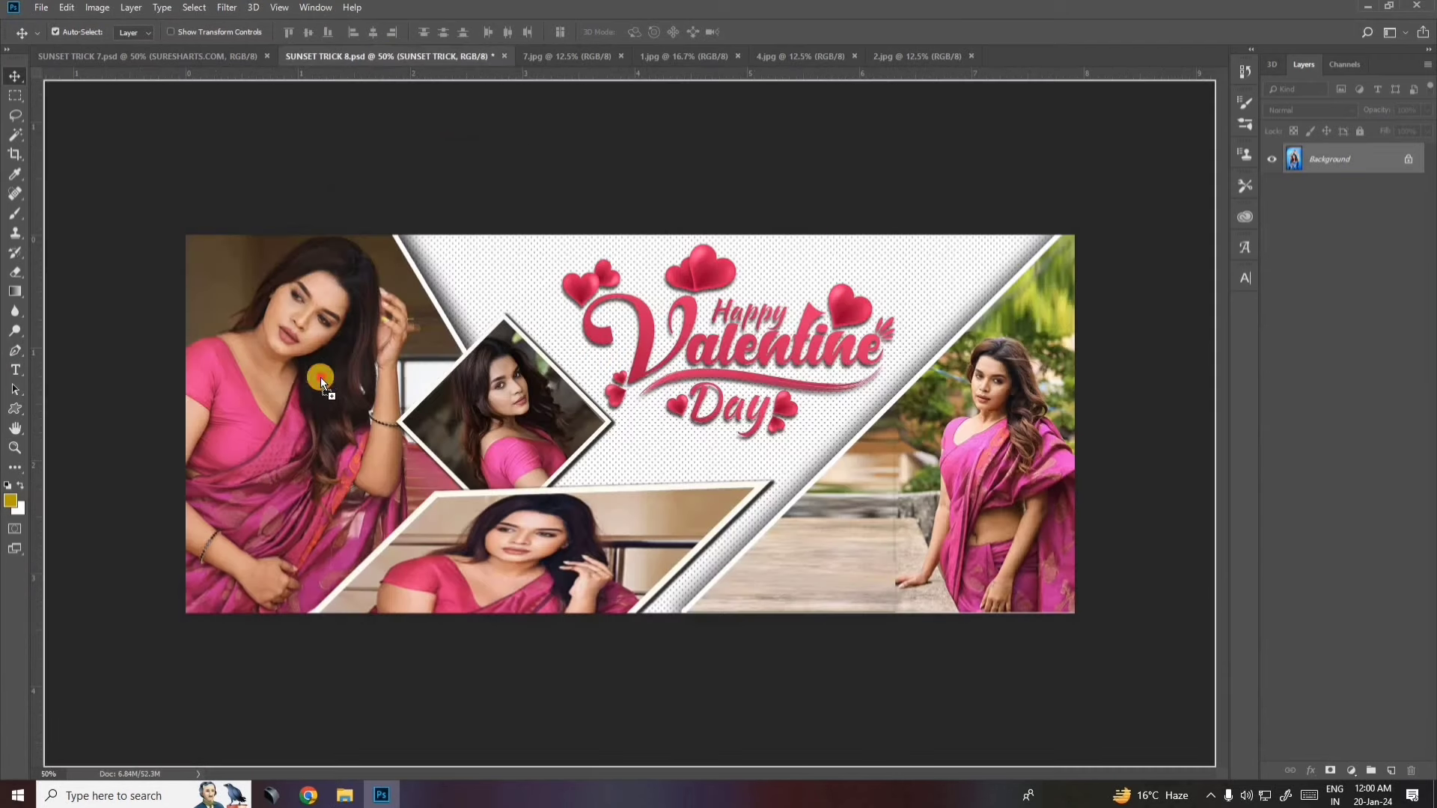
drag(381, 57, 321, 377)
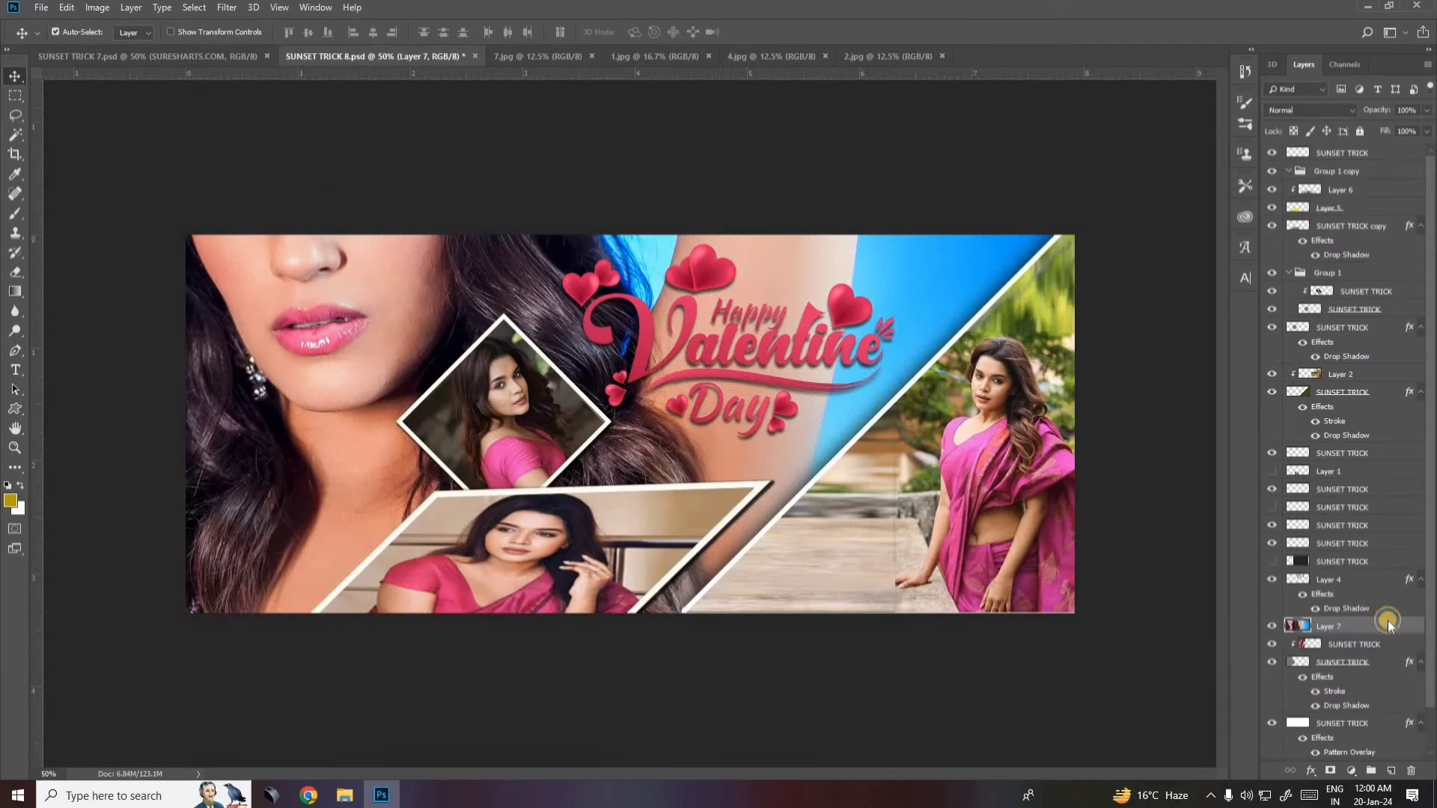
right_click(1389, 623)
click(1297, 270)
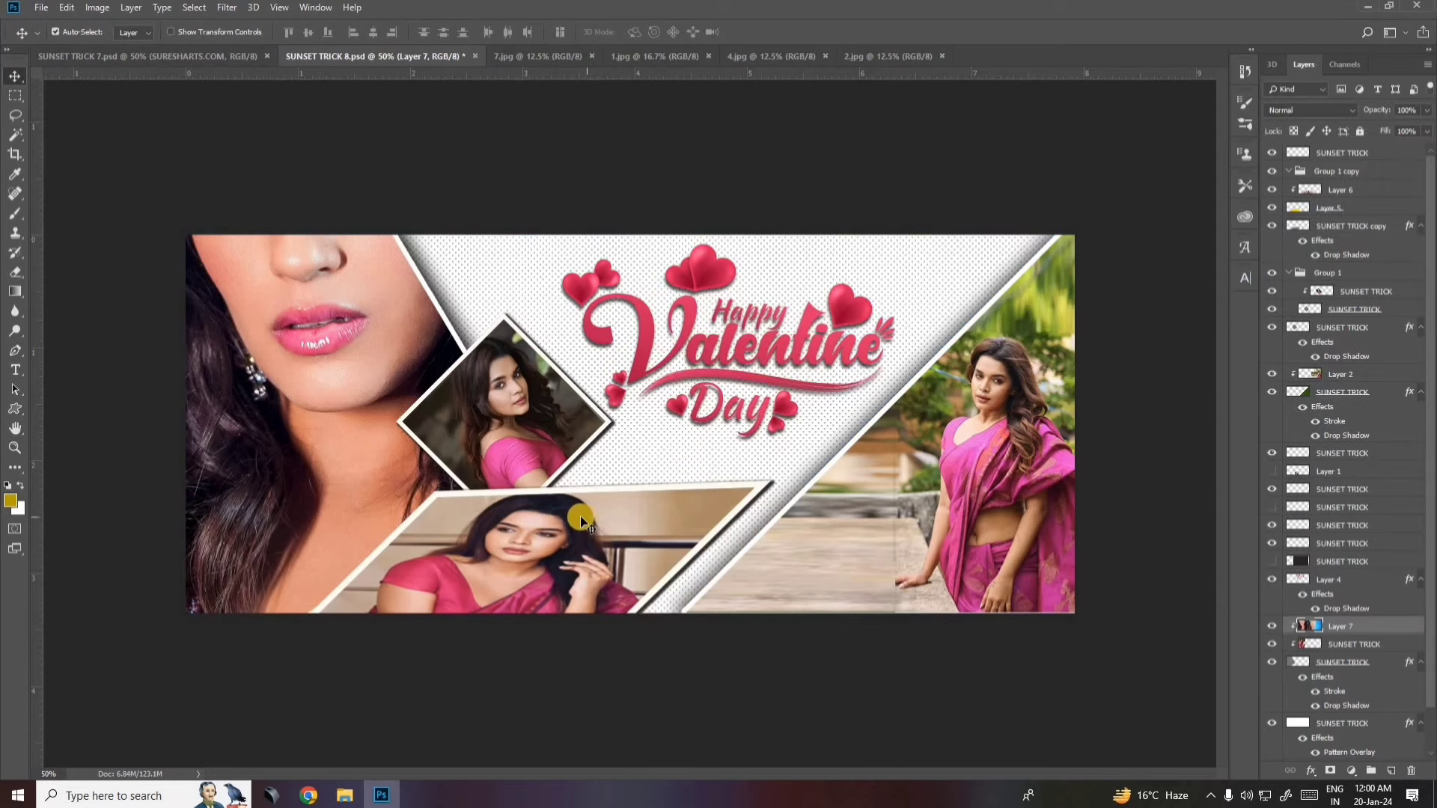
Scale the clipped photo to about 17% and fit it at the banner's left edge.
key(ctrl+t)
key(ctrl+minus)
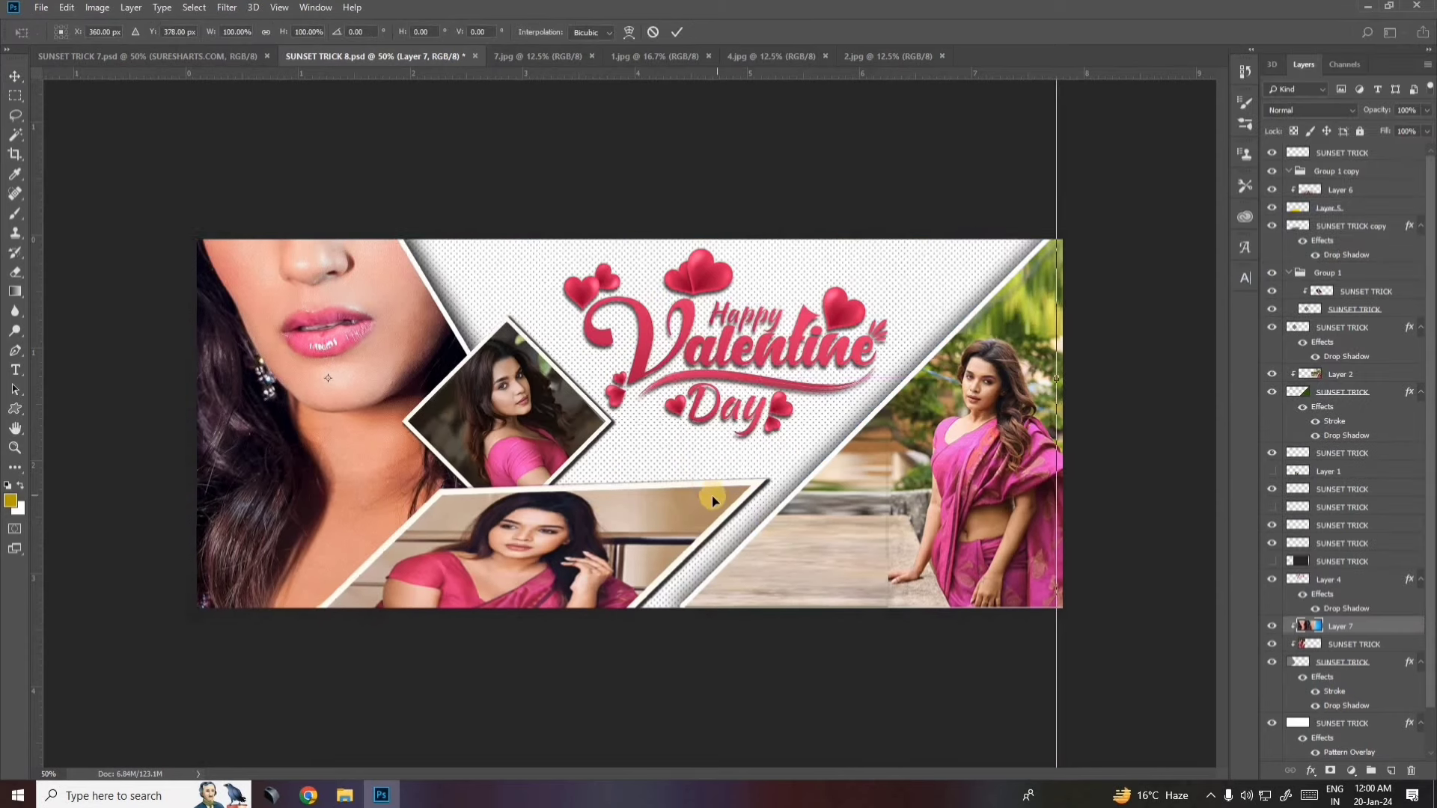
key(ctrl+minus)
key(ctrl+minus)
key(ctrl+minus)
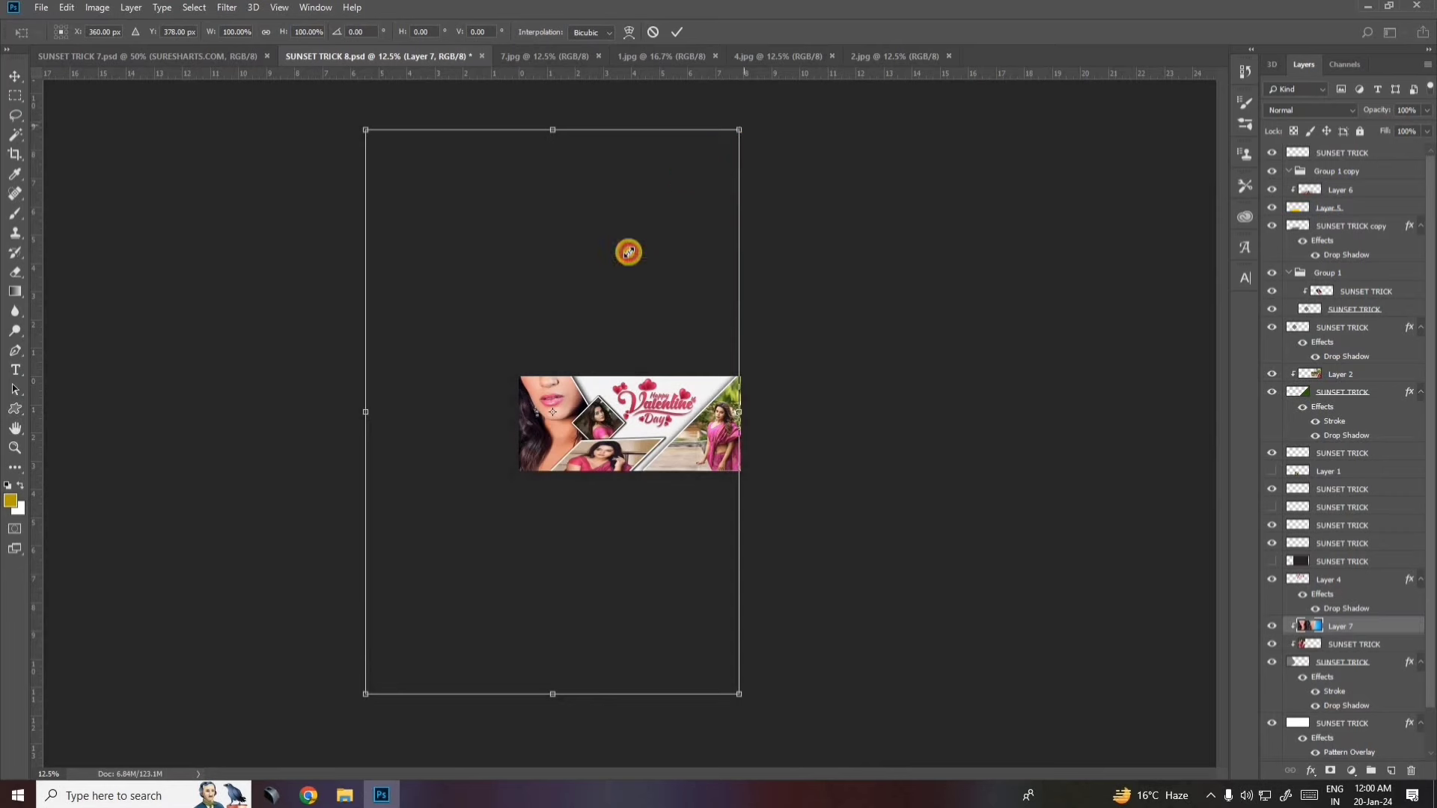
drag(739, 129, 584, 365)
key(ctrl+plus)
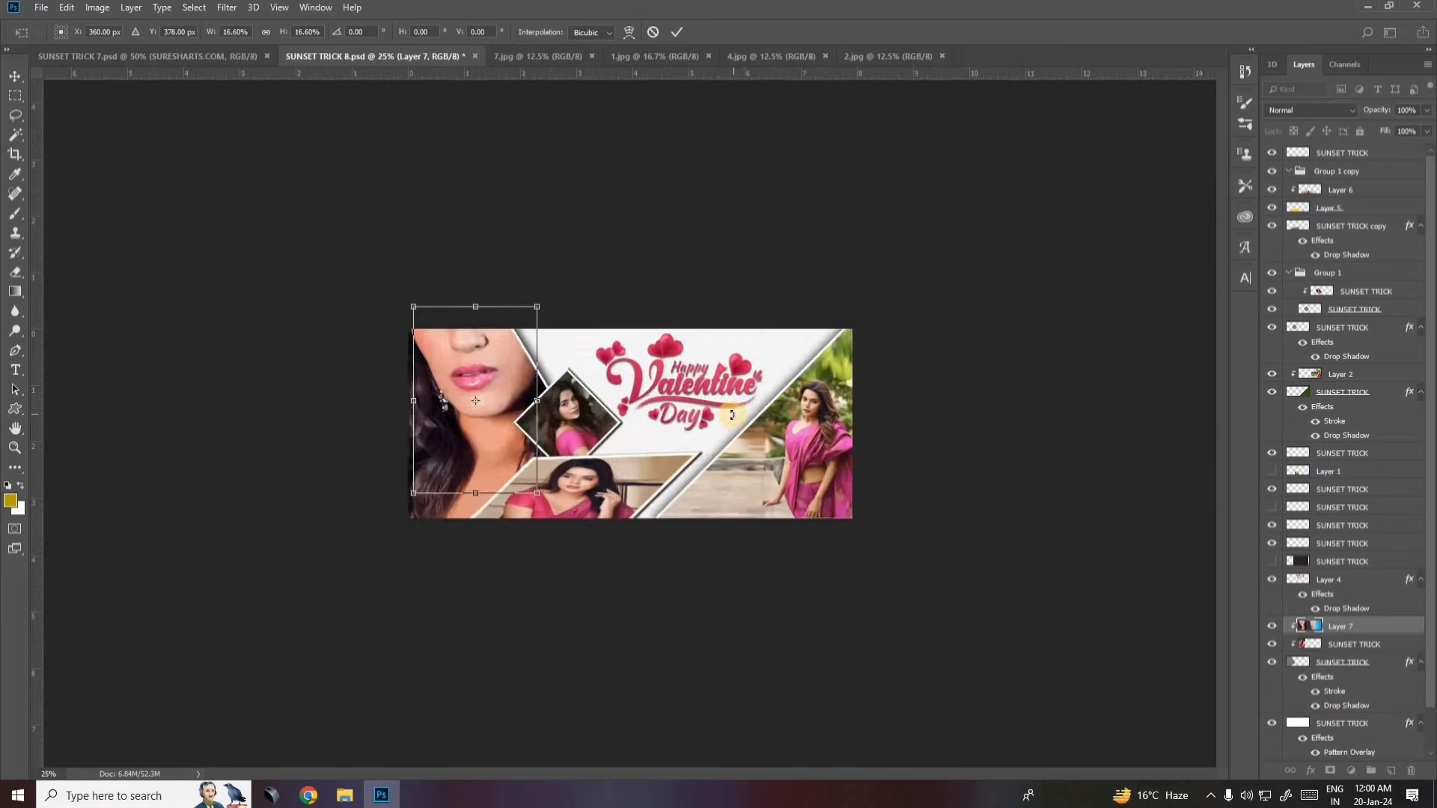
key(ctrl+plus)
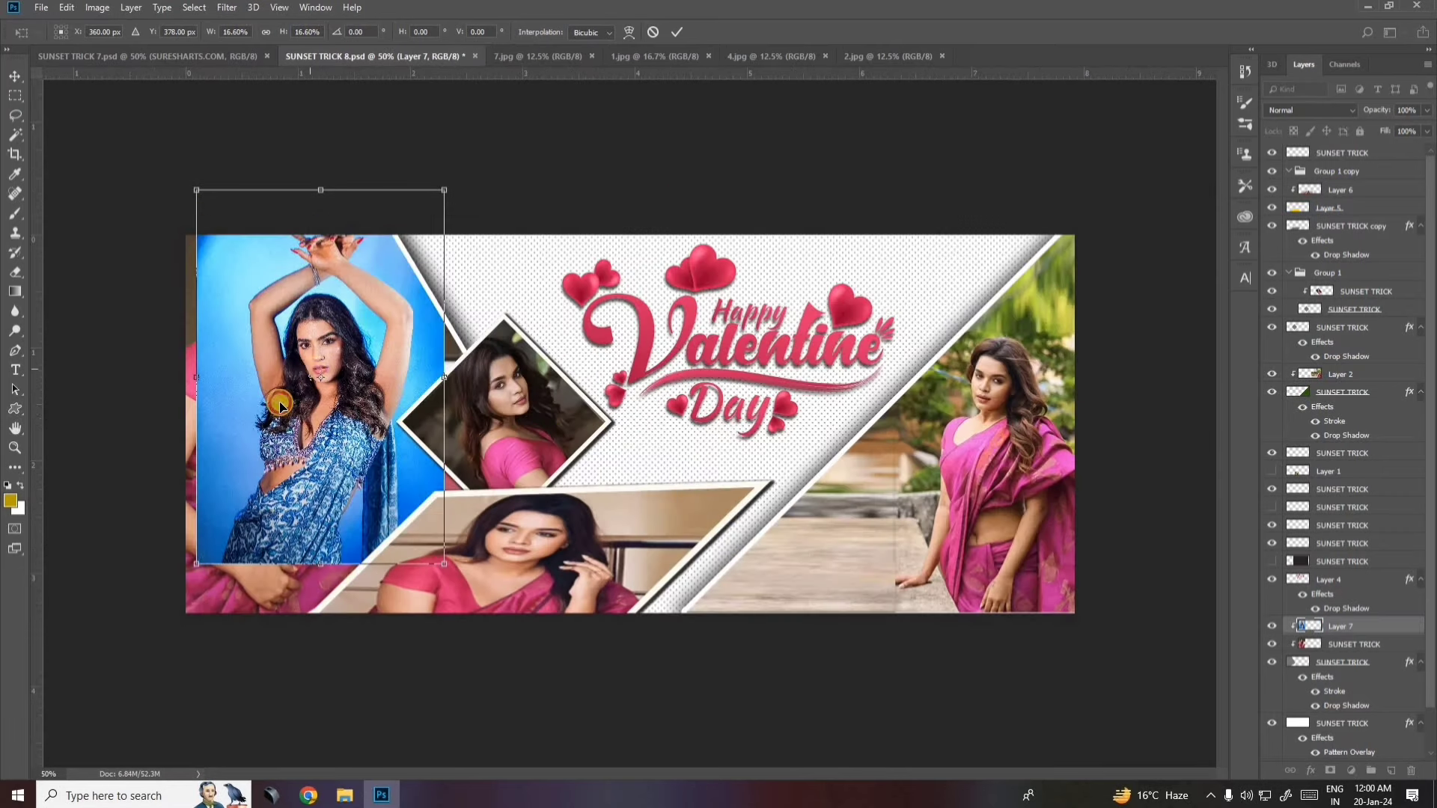
drag(280, 405, 237, 462)
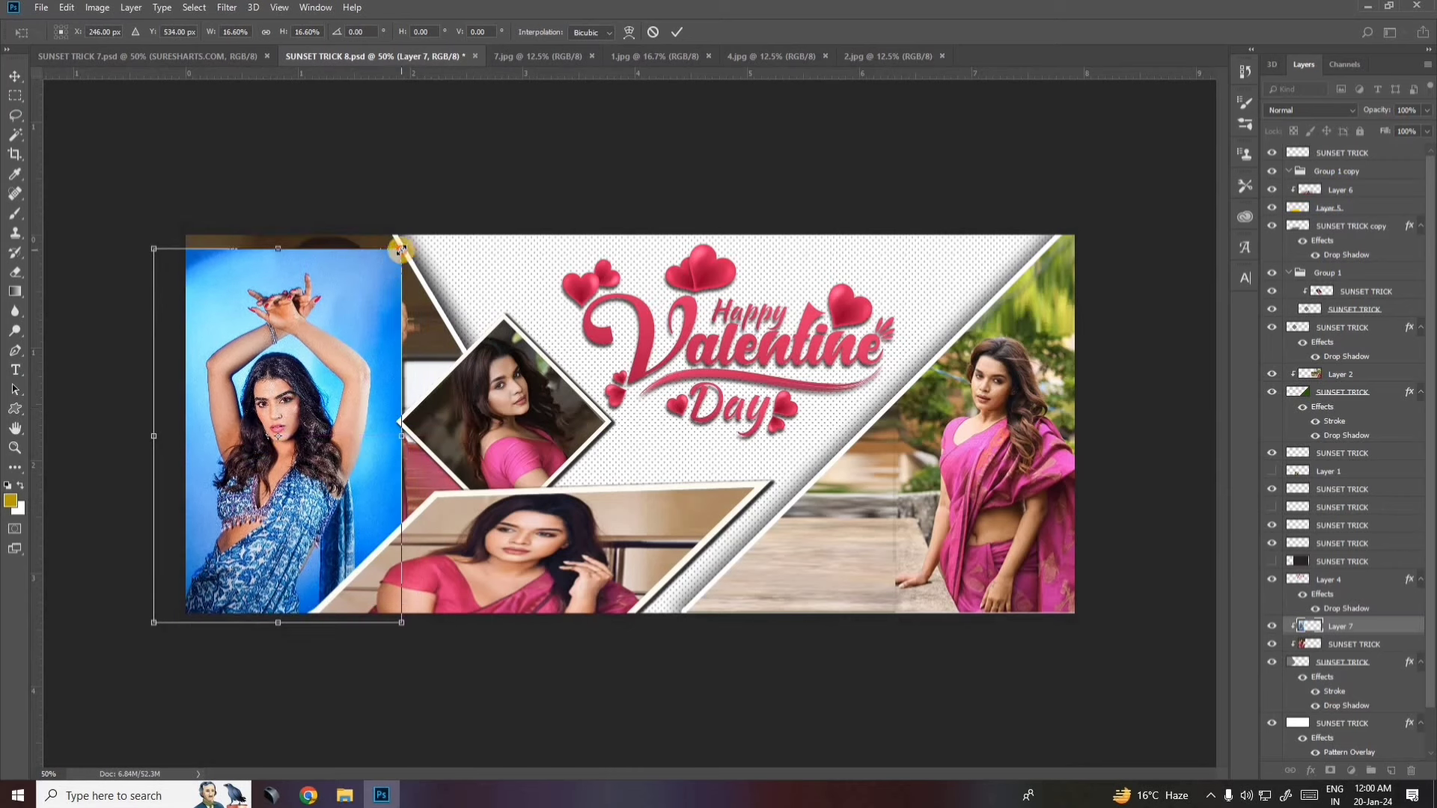
mouse_move(401, 249)
mouse_down()
mouse_move(468, 176)
mouse_move(347, 358)
mouse_move(389, 352)
mouse_up()
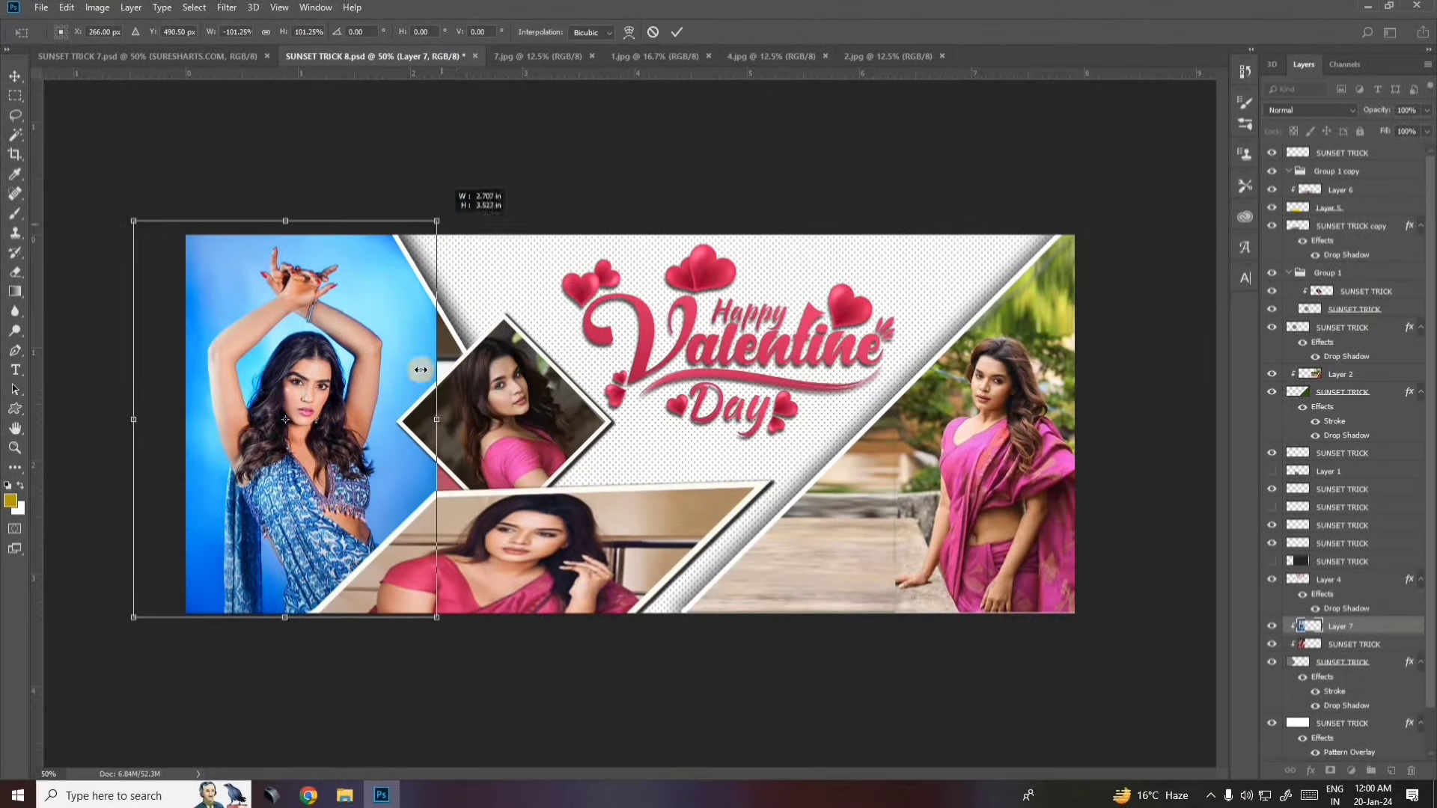
click(64, 254)
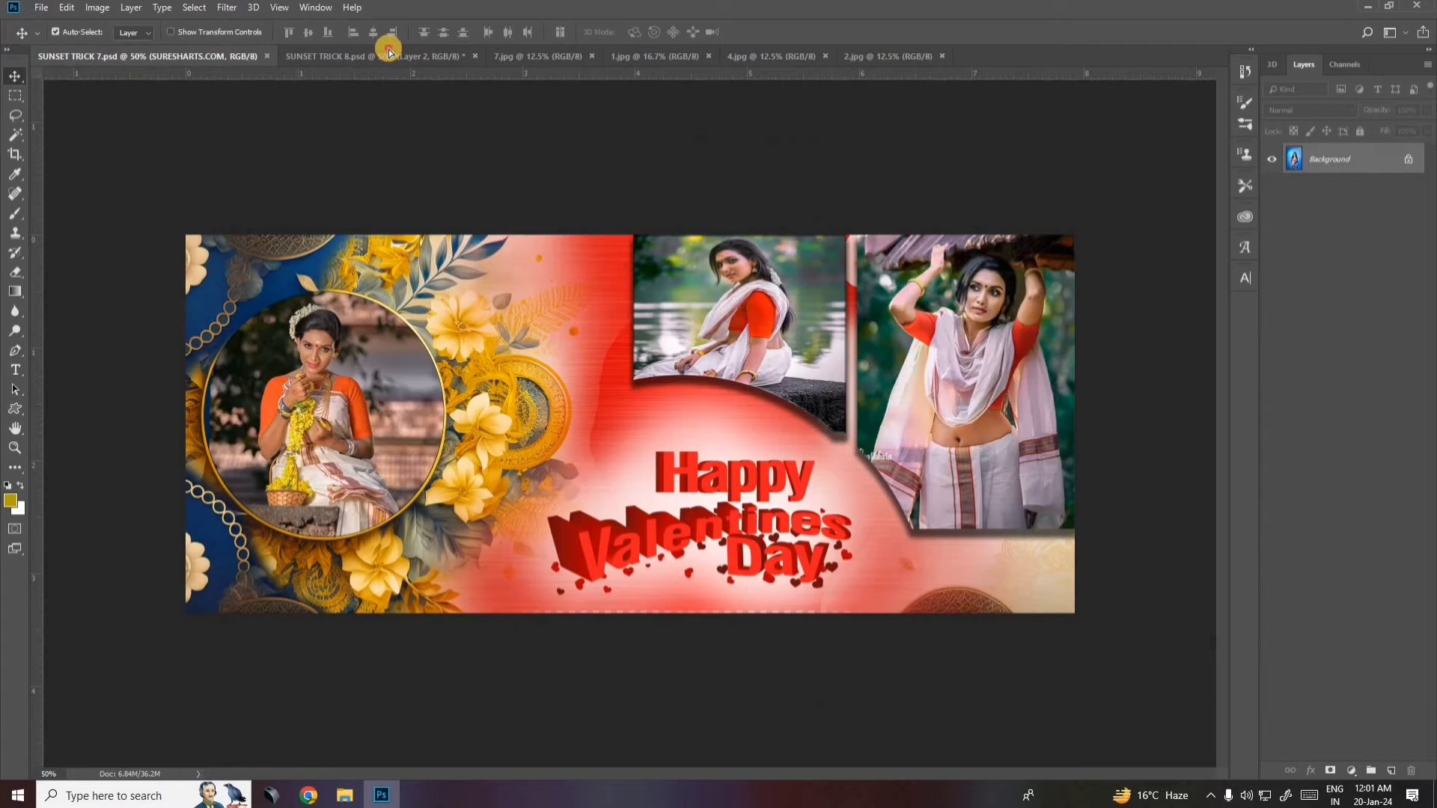
Shrink and position another blue-saree photo over the right frame.
click(388, 50)
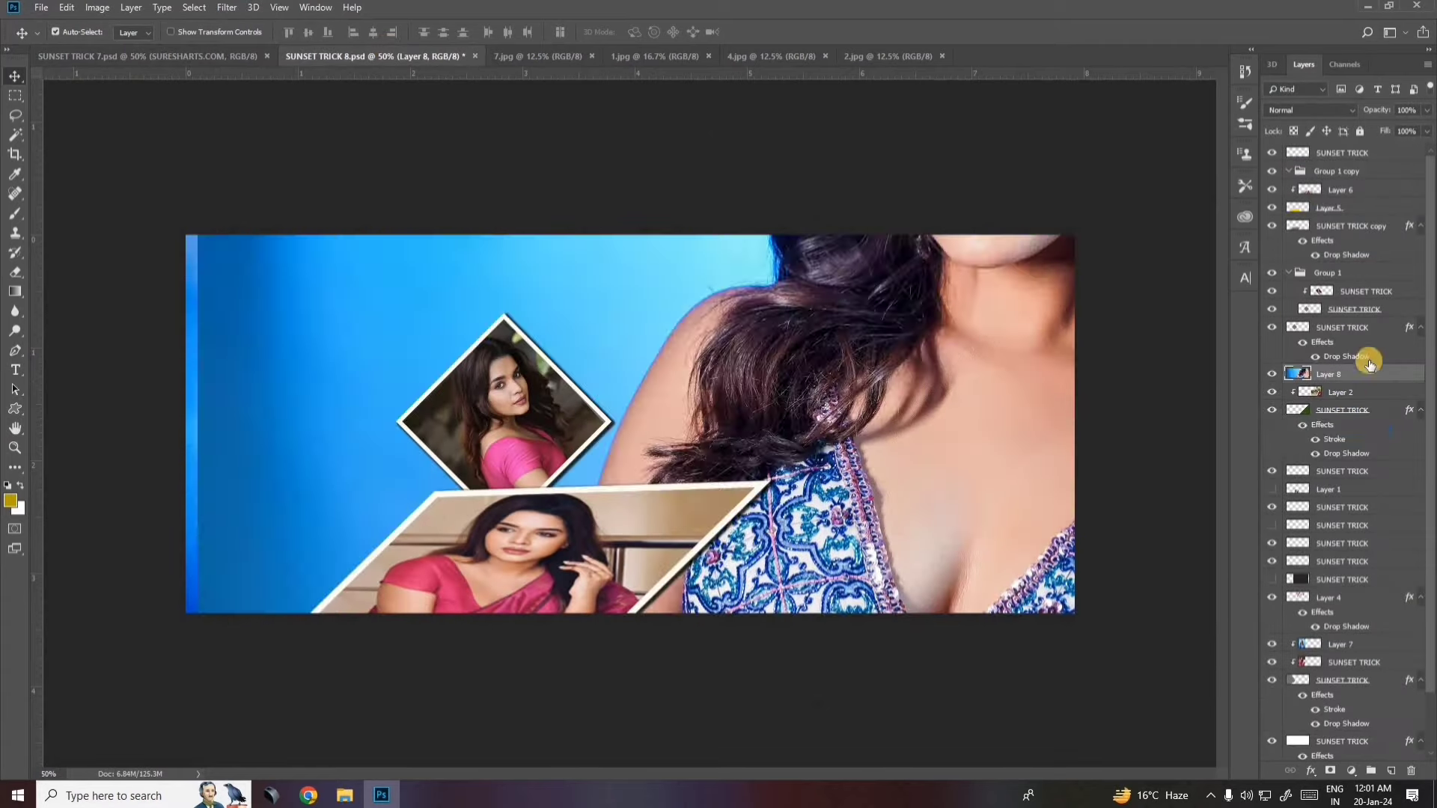
drag(928, 358, 828, 417)
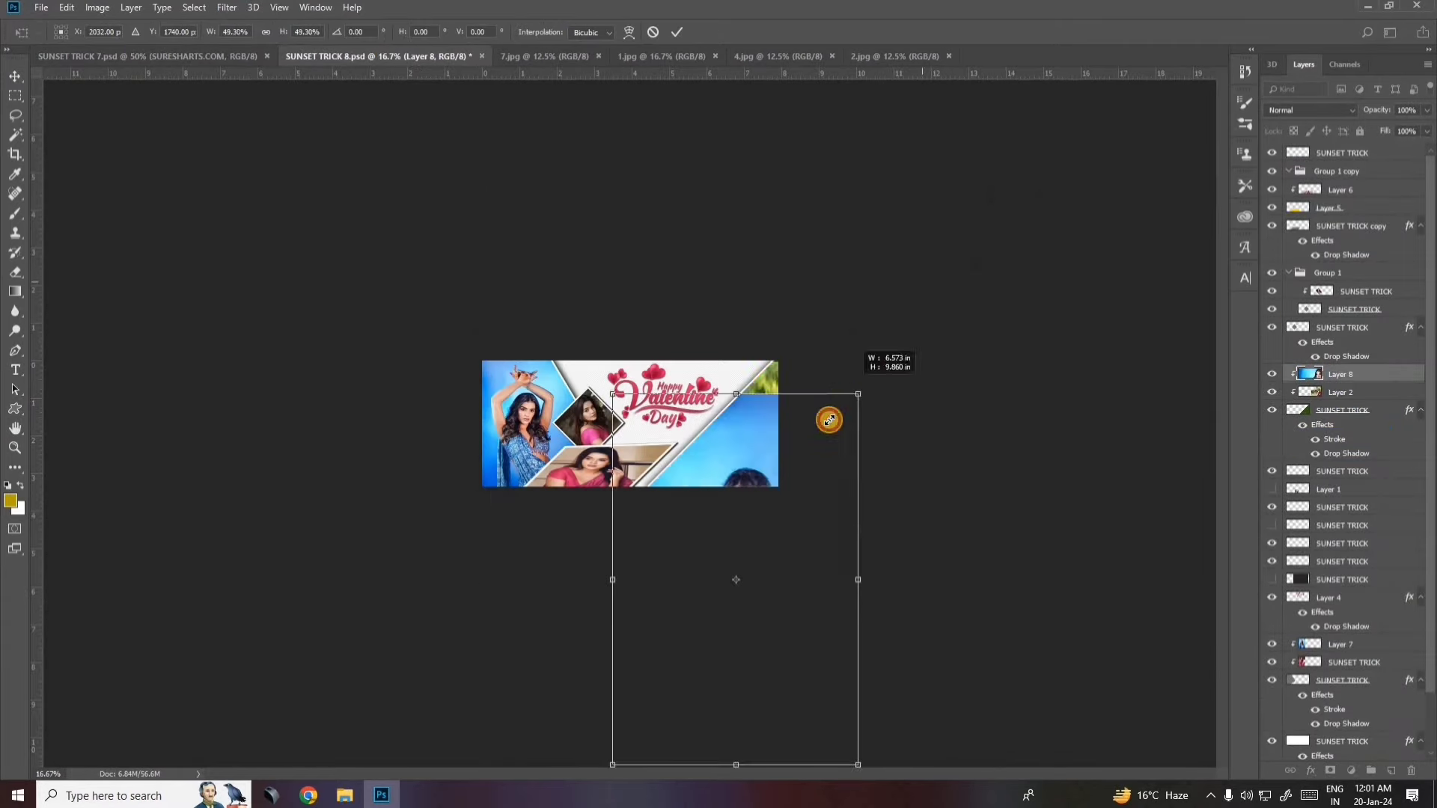
drag(841, 609, 807, 557)
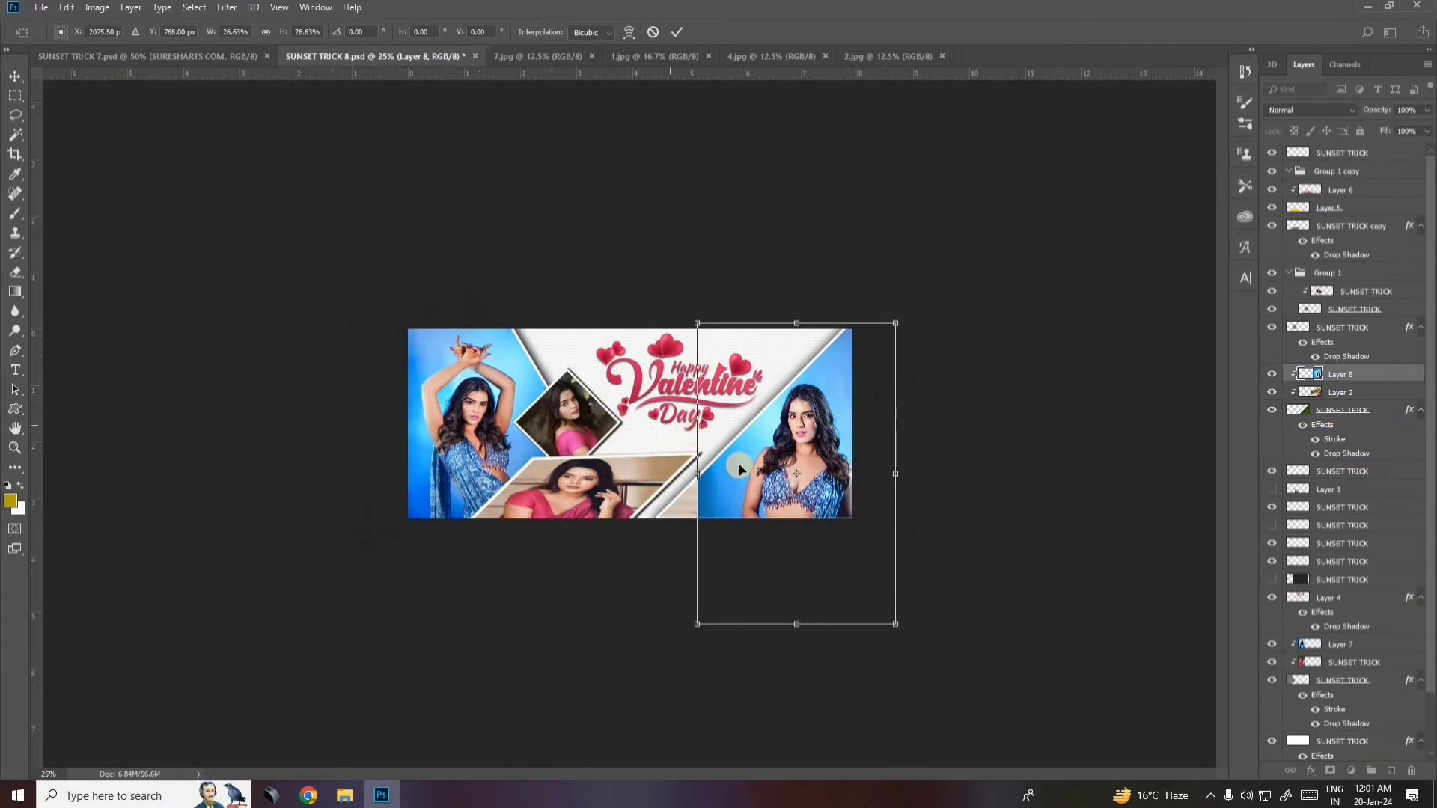
key(Return)
key(ctrl+plus)
key(ctrl+plus)
Bring another blue-saree photo in and start shrinking it into the diamond frame.
click(66, 7)
click(97, 288)
drag(696, 456, 669, 464)
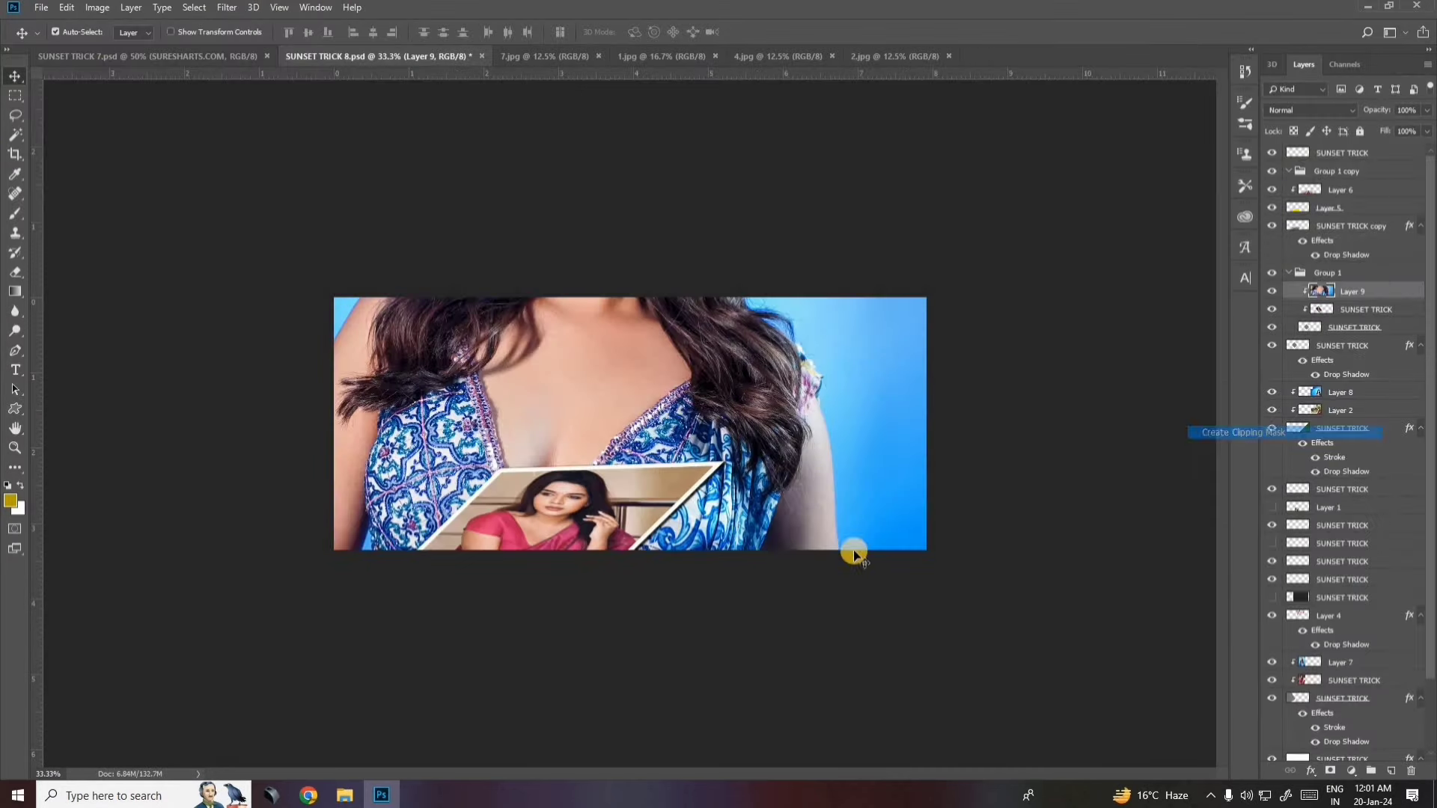
key(ctrl+t)
drag(918, 503, 633, 331)
key(ctrl+plus)
key(ctrl+plus)
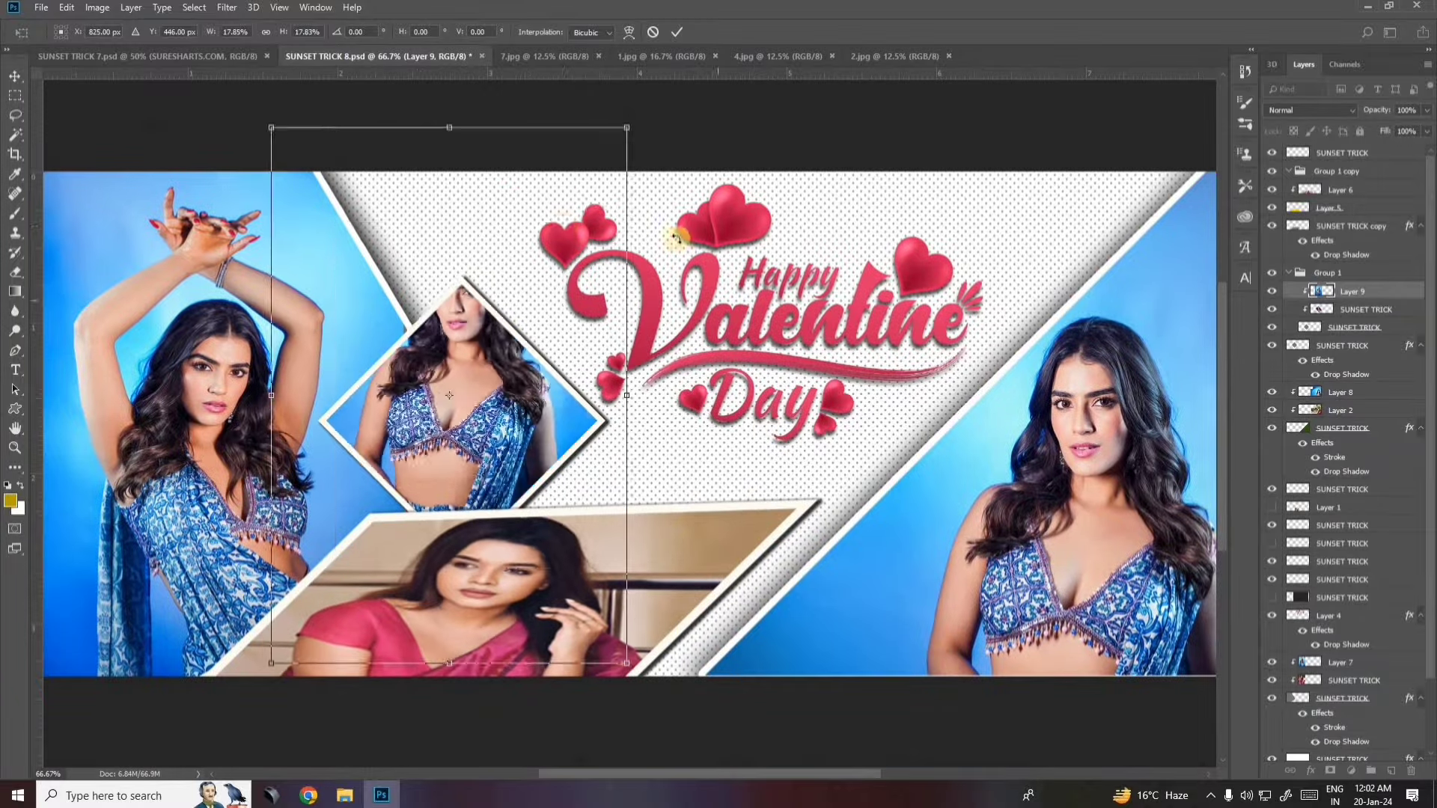
drag(621, 423, 599, 423)
drag(471, 277, 471, 232)
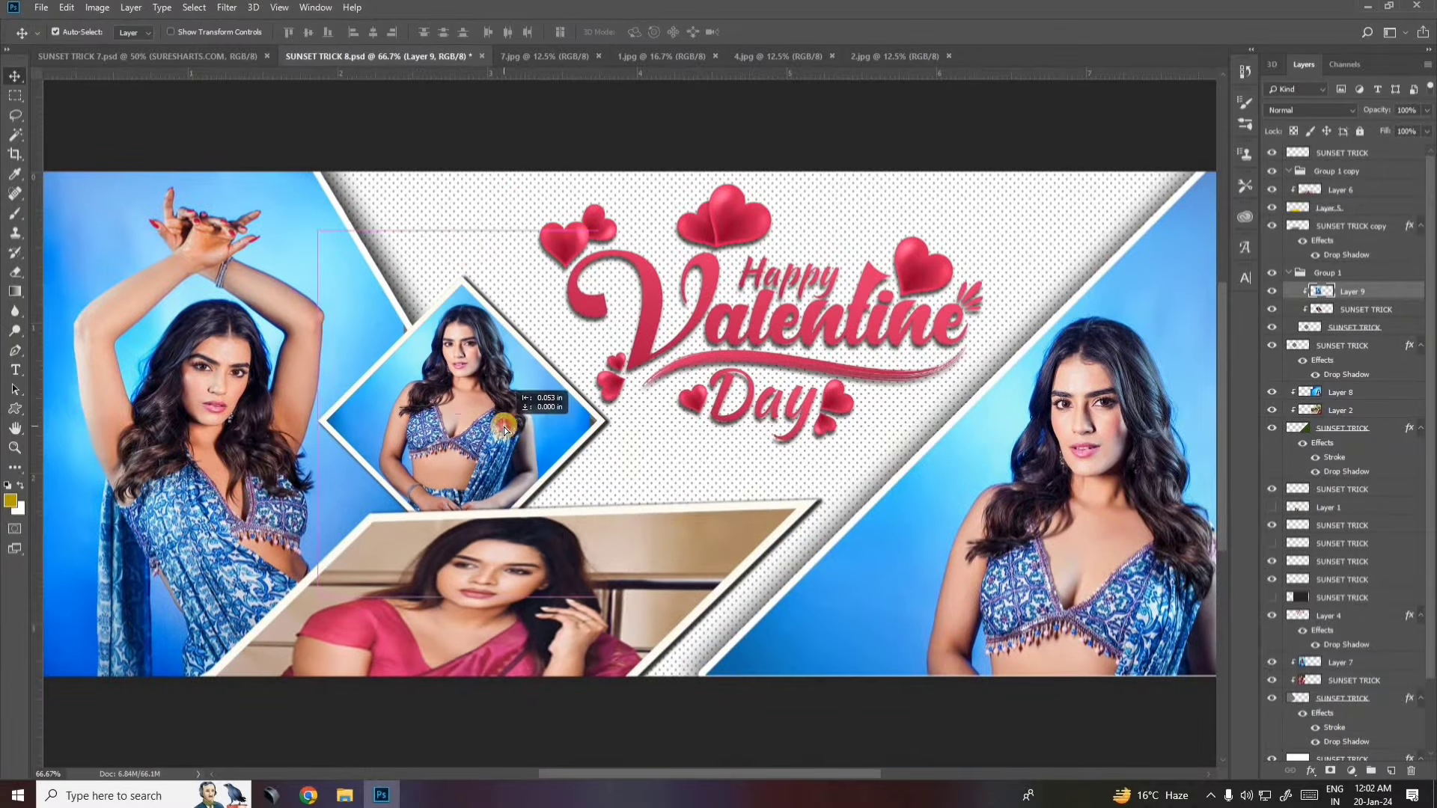
Redo the diamond photo's resize to fit inside, and nudge the Valentine title sideways.
key(Escape)
key(ctrl+t)
key(ctrl+minus)
key(ctrl+minus)
key(ctrl+minus)
drag(833, 416, 642, 565)
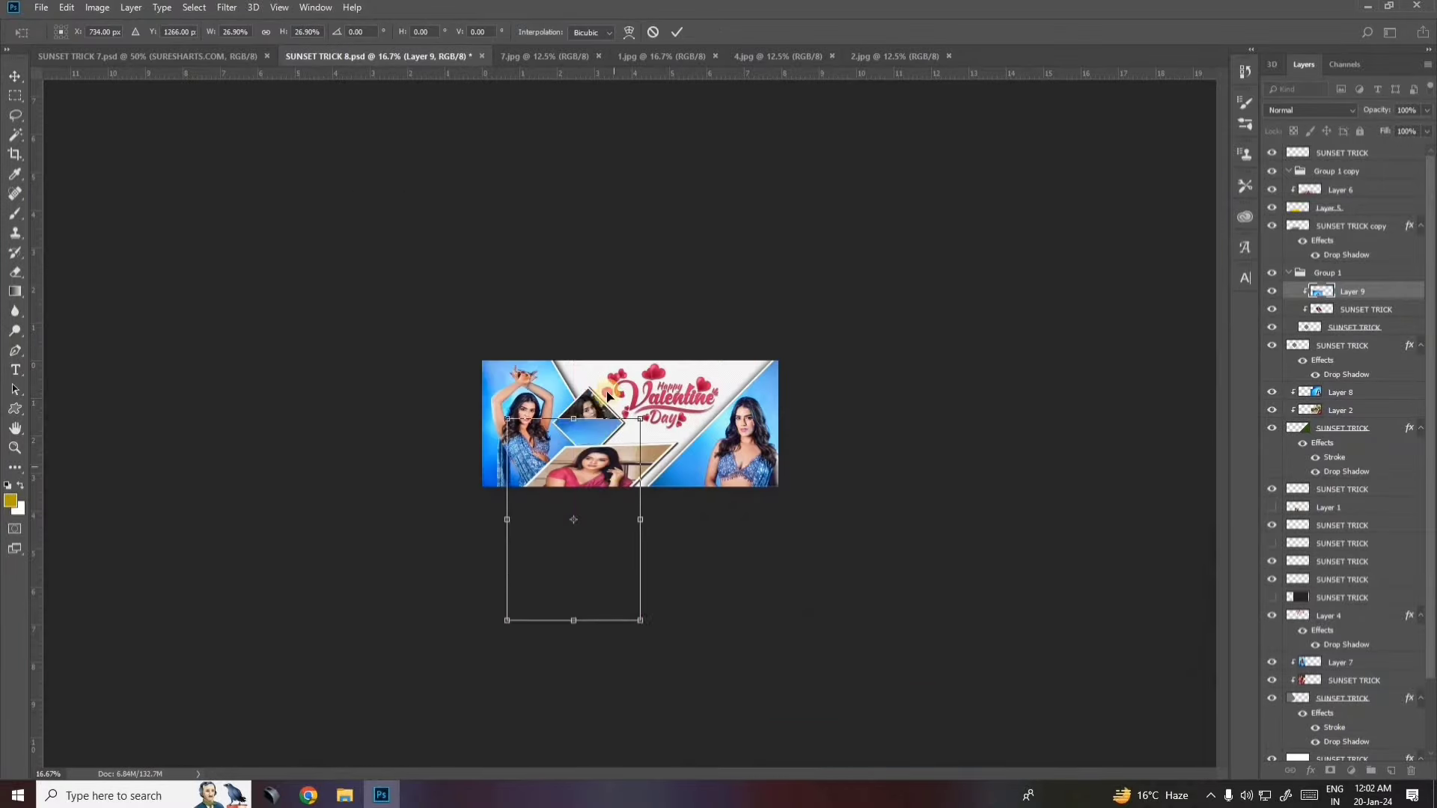
key(ctrl+plus)
key(ctrl+plus)
key(ctrl+plus)
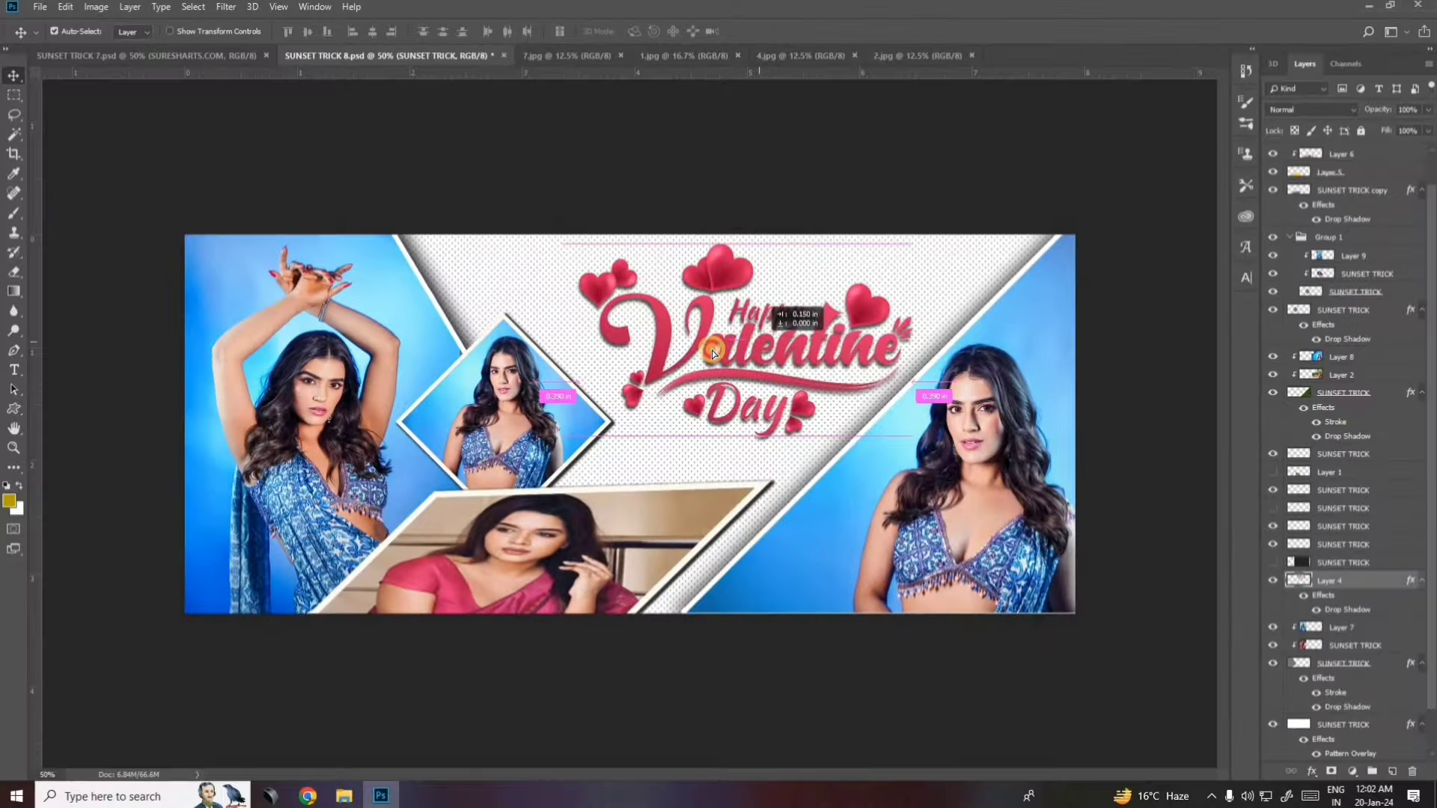
drag(713, 354, 738, 342)
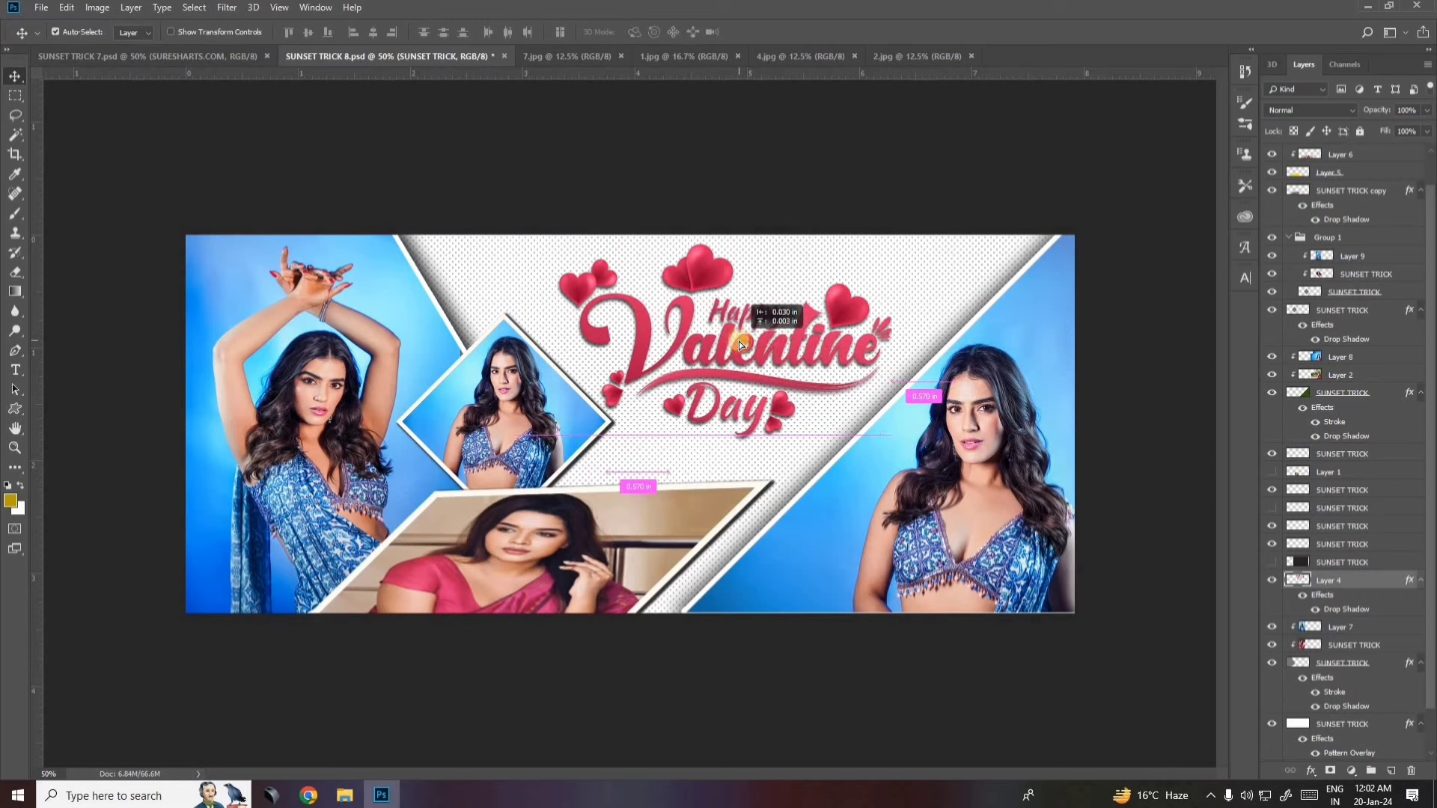
Hide the Happy Valentine Day title and open the 'I love you' lettering image from Downloads.
click(1280, 577)
click(1265, 601)
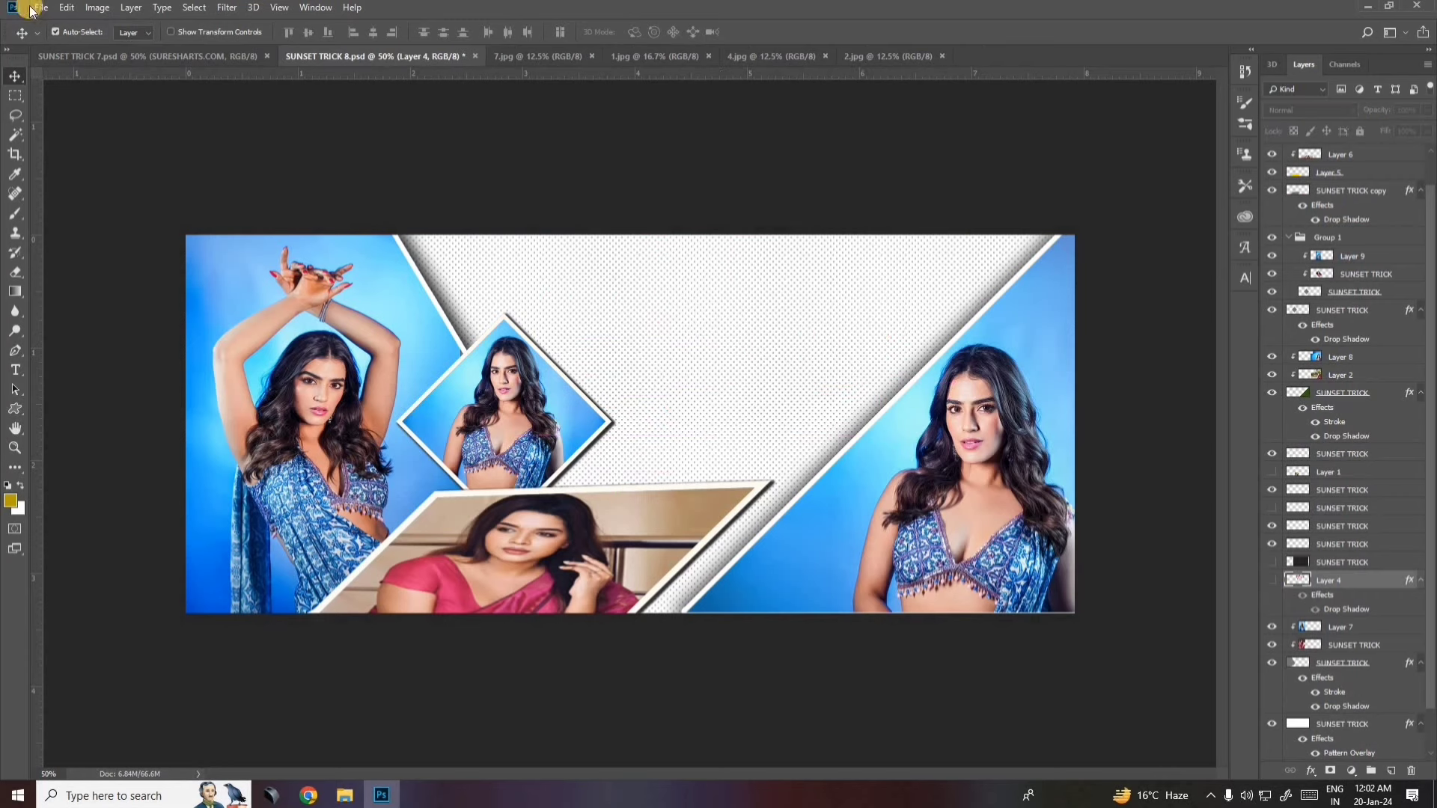
click(41, 9)
key(ctrl+o)
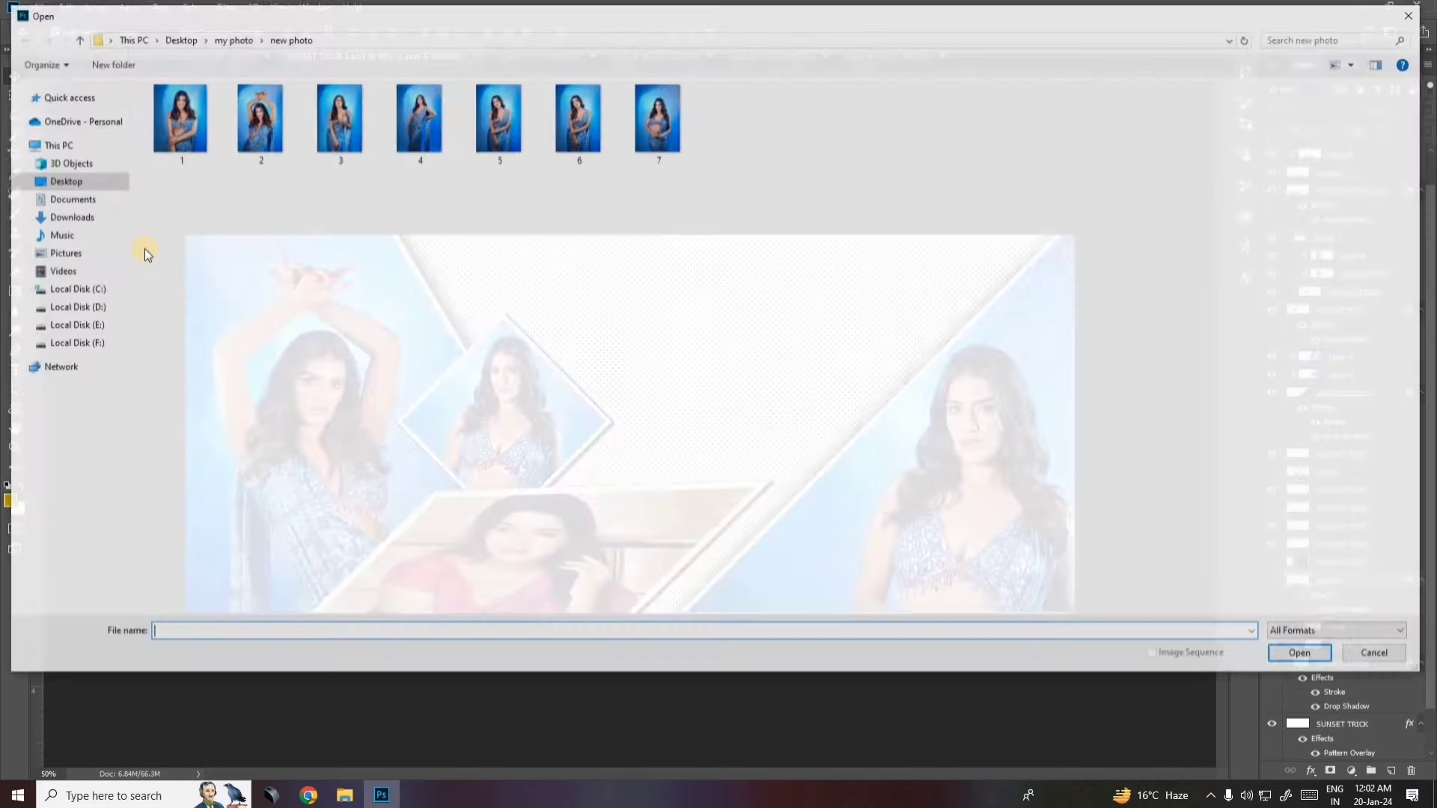
click(68, 217)
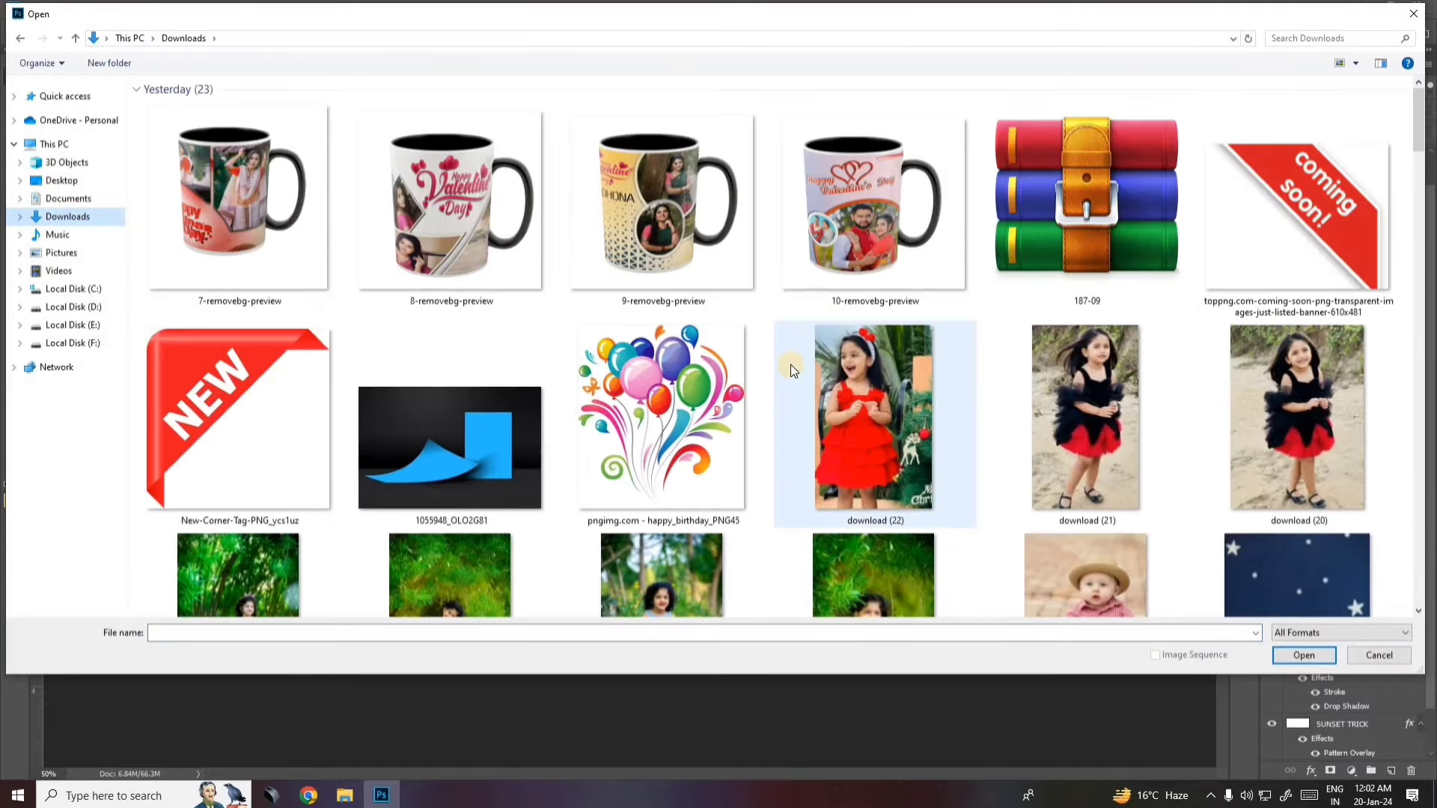
scroll(791, 365, down, 5)
scroll(790, 337, down, 5)
scroll(824, 315, down, 4)
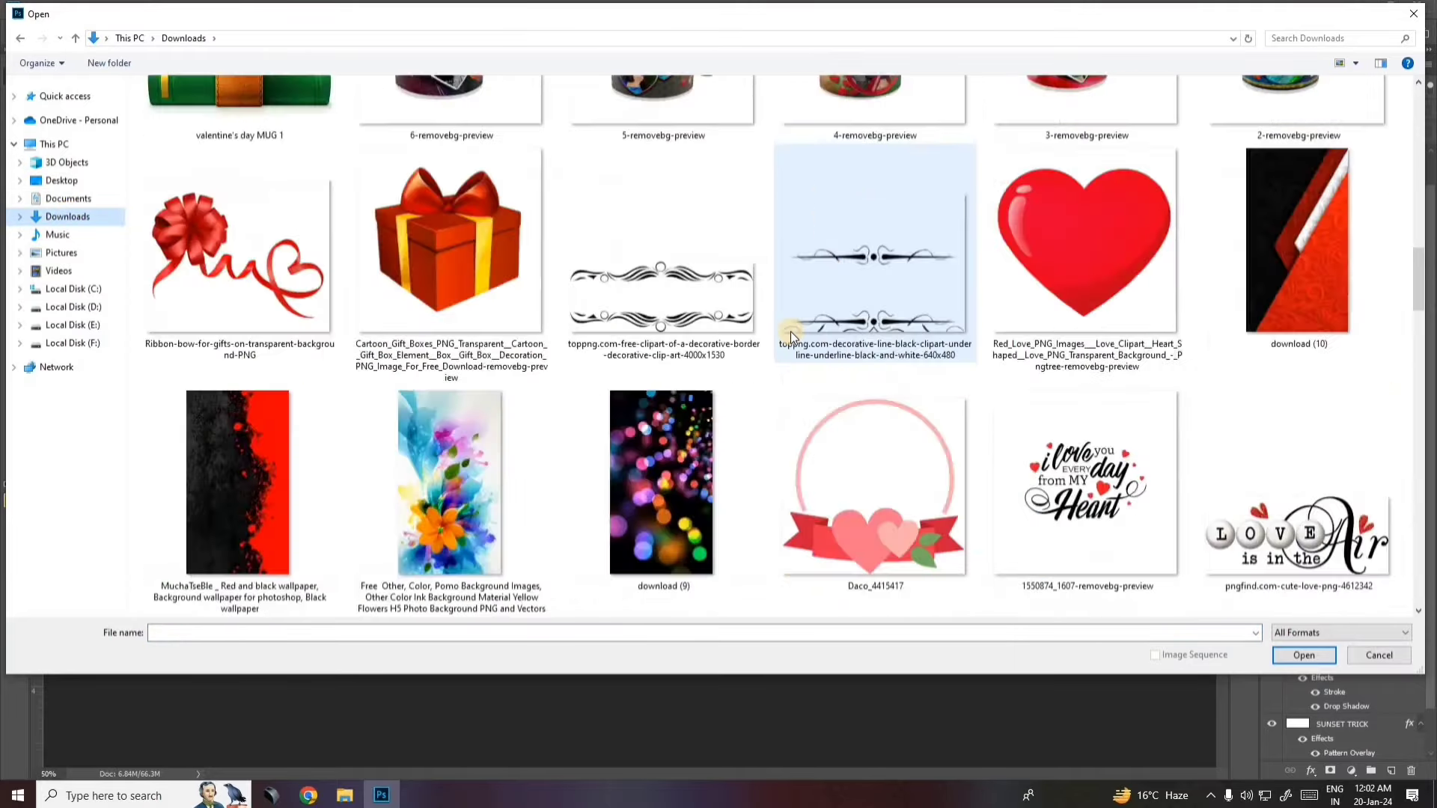
scroll(858, 301, down, 3)
double_click(1078, 277)
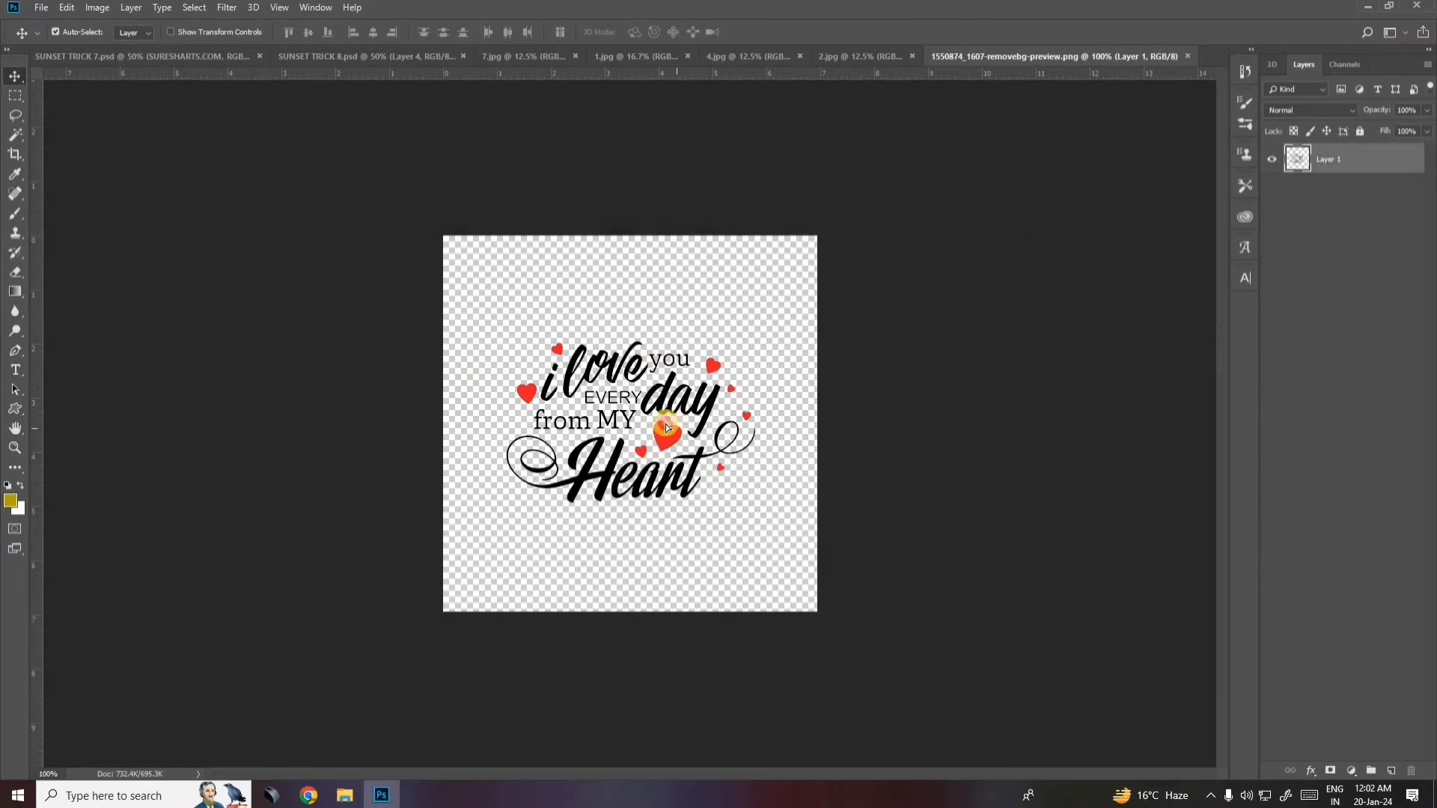
Place the lettering in the banner and enlarge it beyond about 225%.
mouse_move(667, 428)
mouse_down()
mouse_move(332, 43)
mouse_move(674, 374)
mouse_up()
key(ctrl+t)
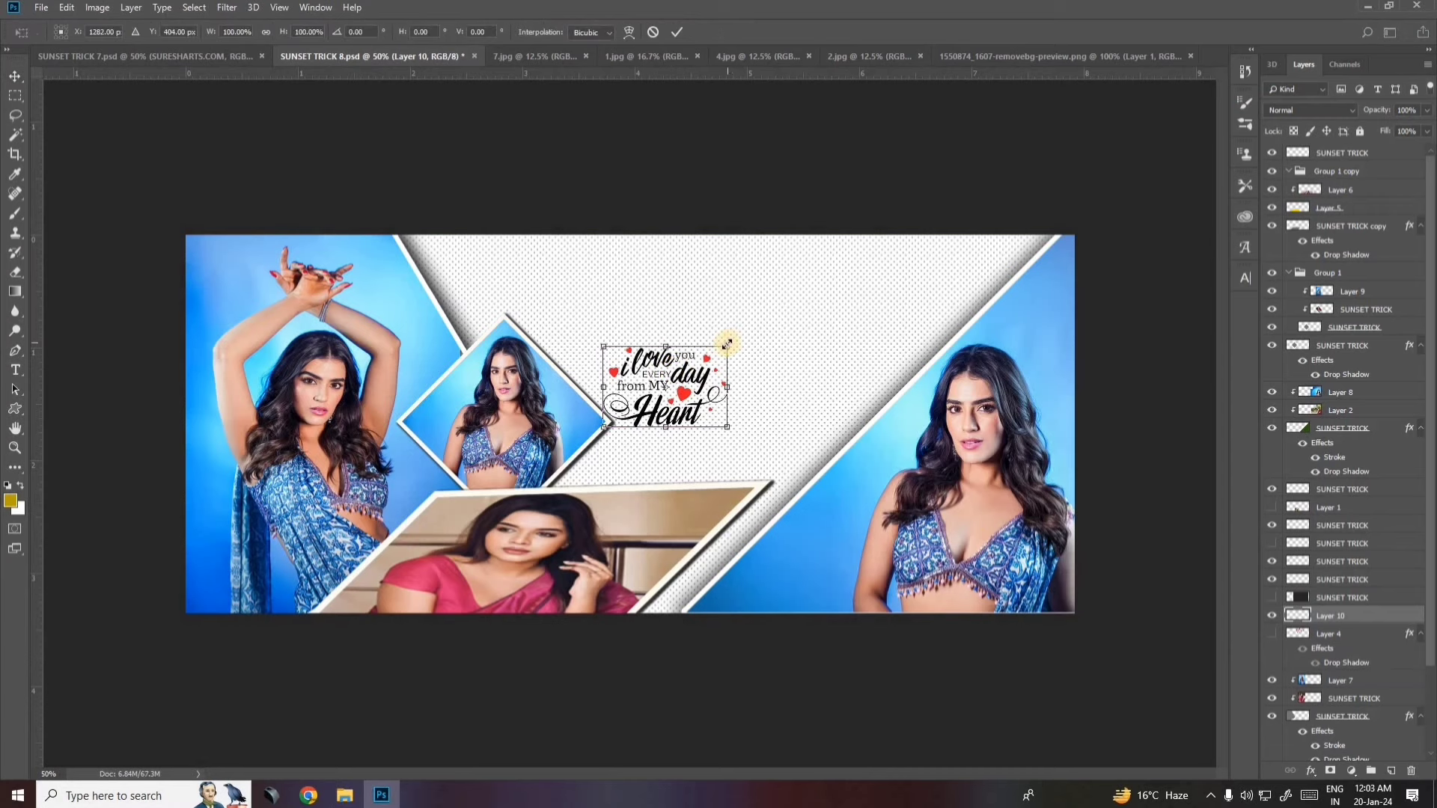
drag(810, 303, 807, 383)
mouse_move(886, 441)
mouse_down()
mouse_move(904, 452)
mouse_move(857, 408)
mouse_up()
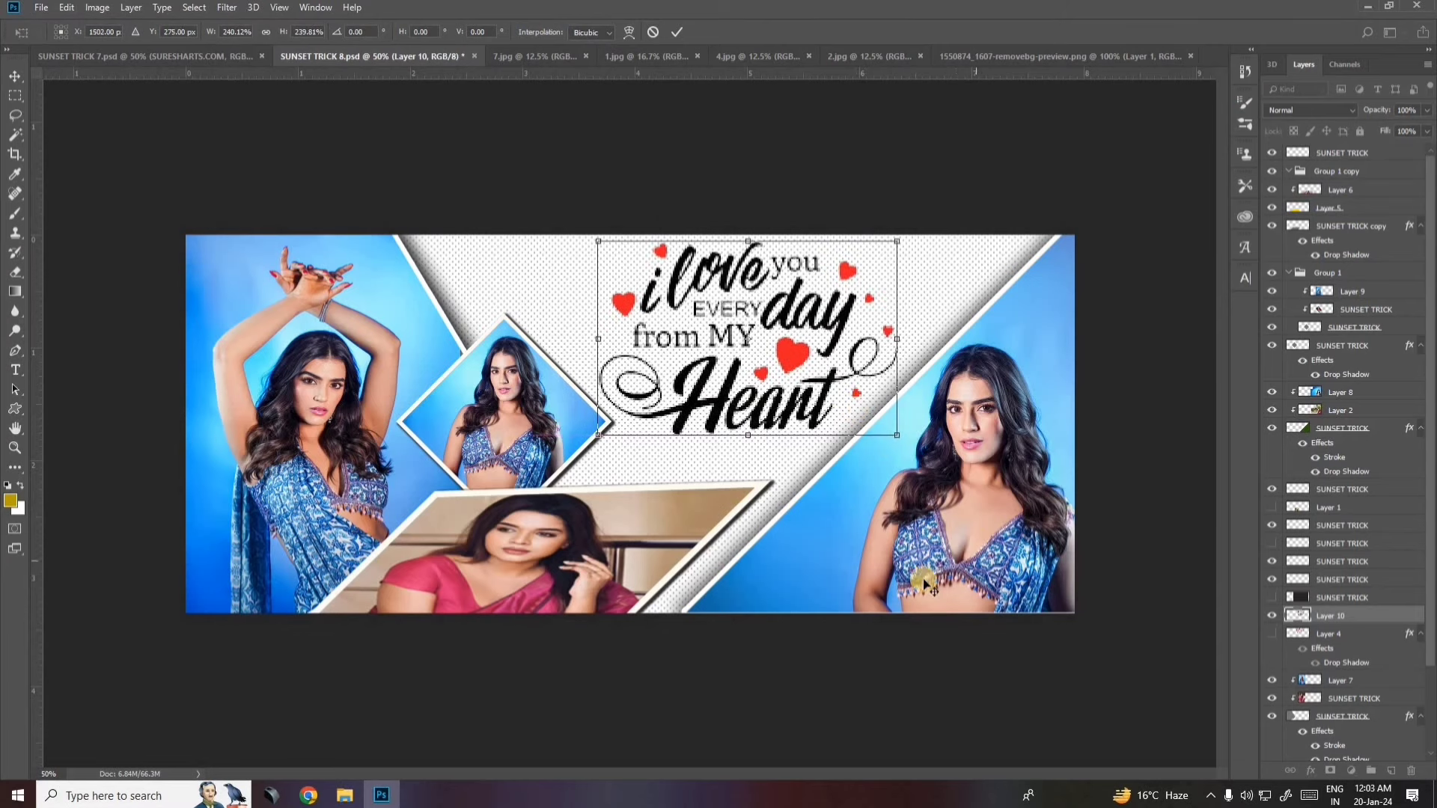
key(Return)
key(ctrl+minus)
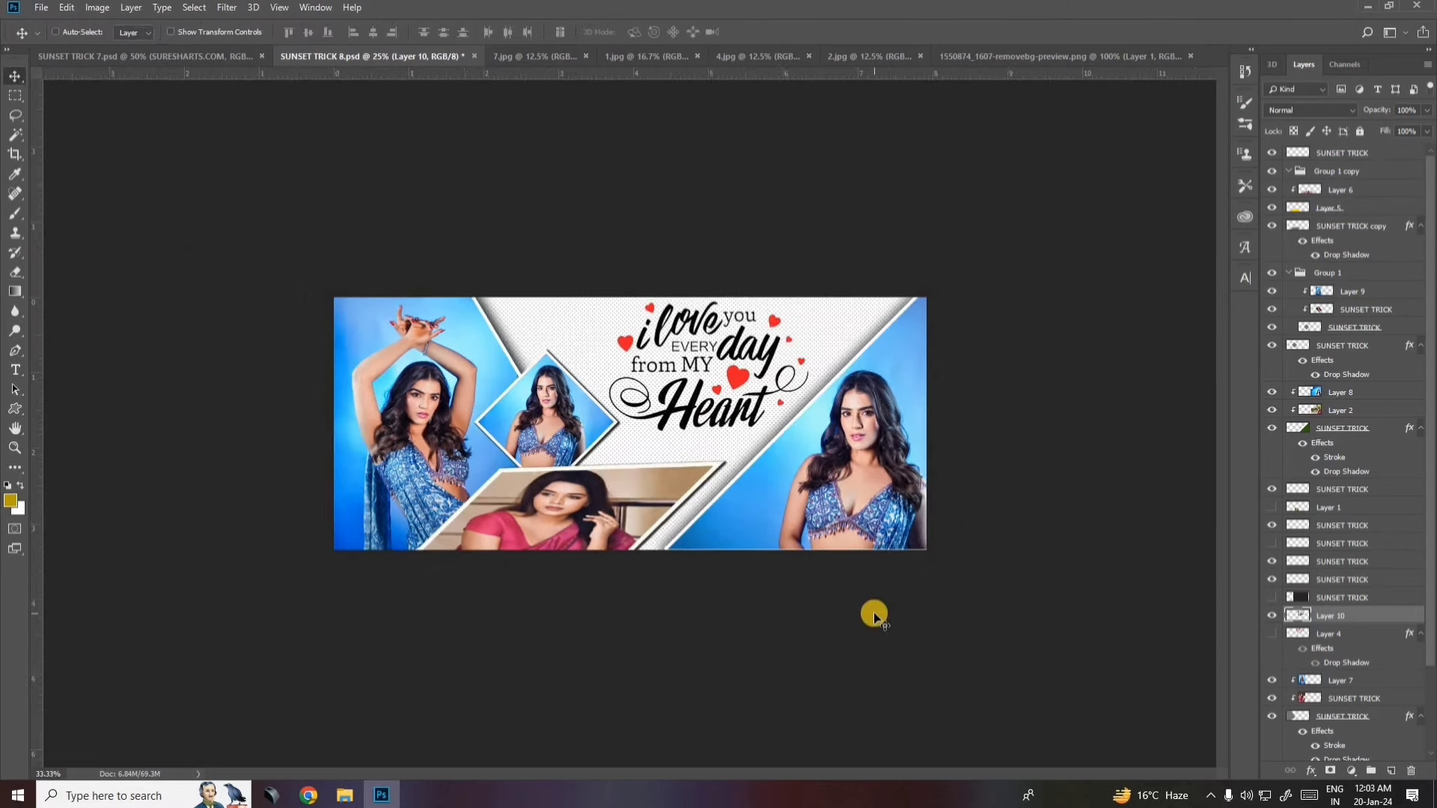
key(ctrl+plus)
Show the bottom background layer and swap its pattern overlay for a gradient overlay.
ctrl+click(974, 599)
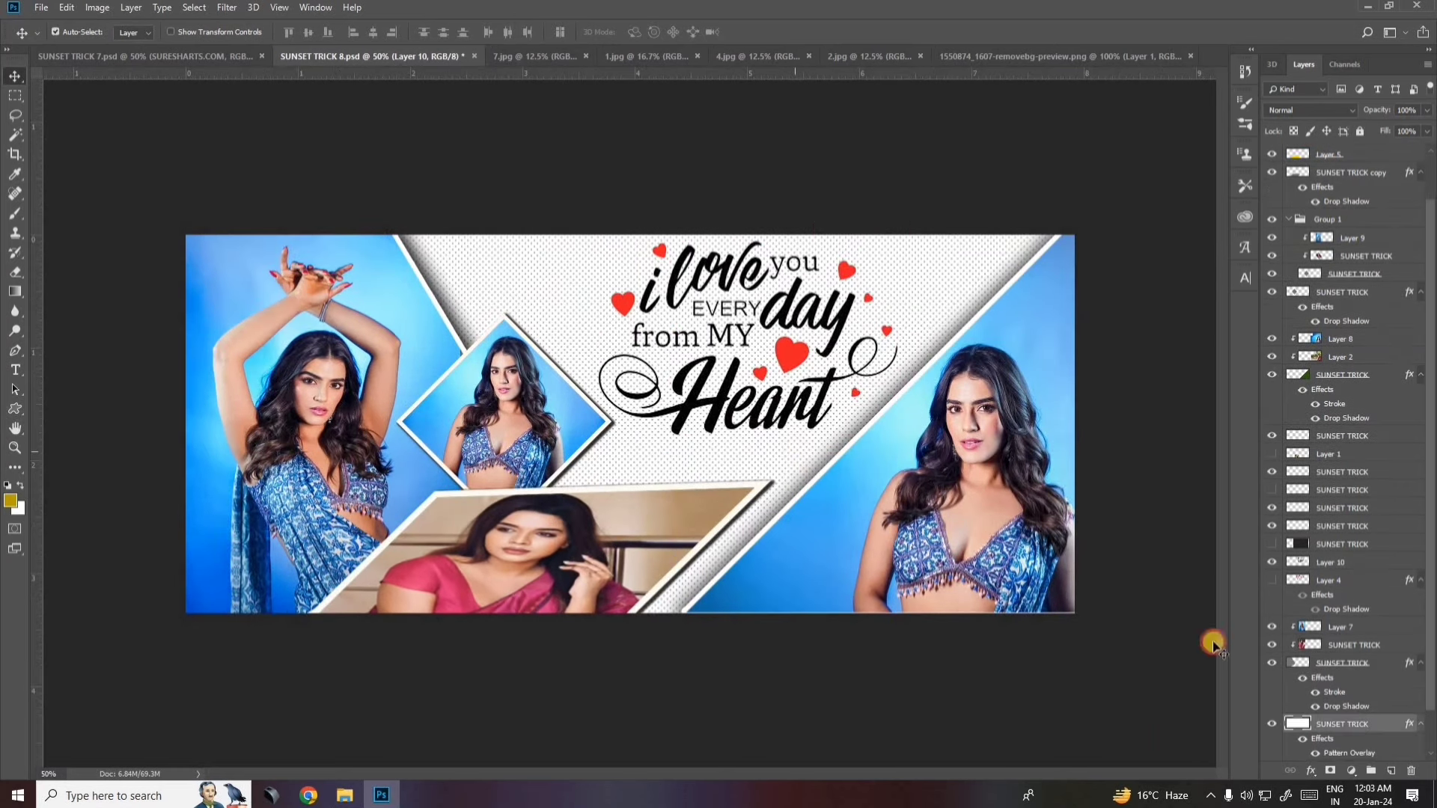
click(1271, 723)
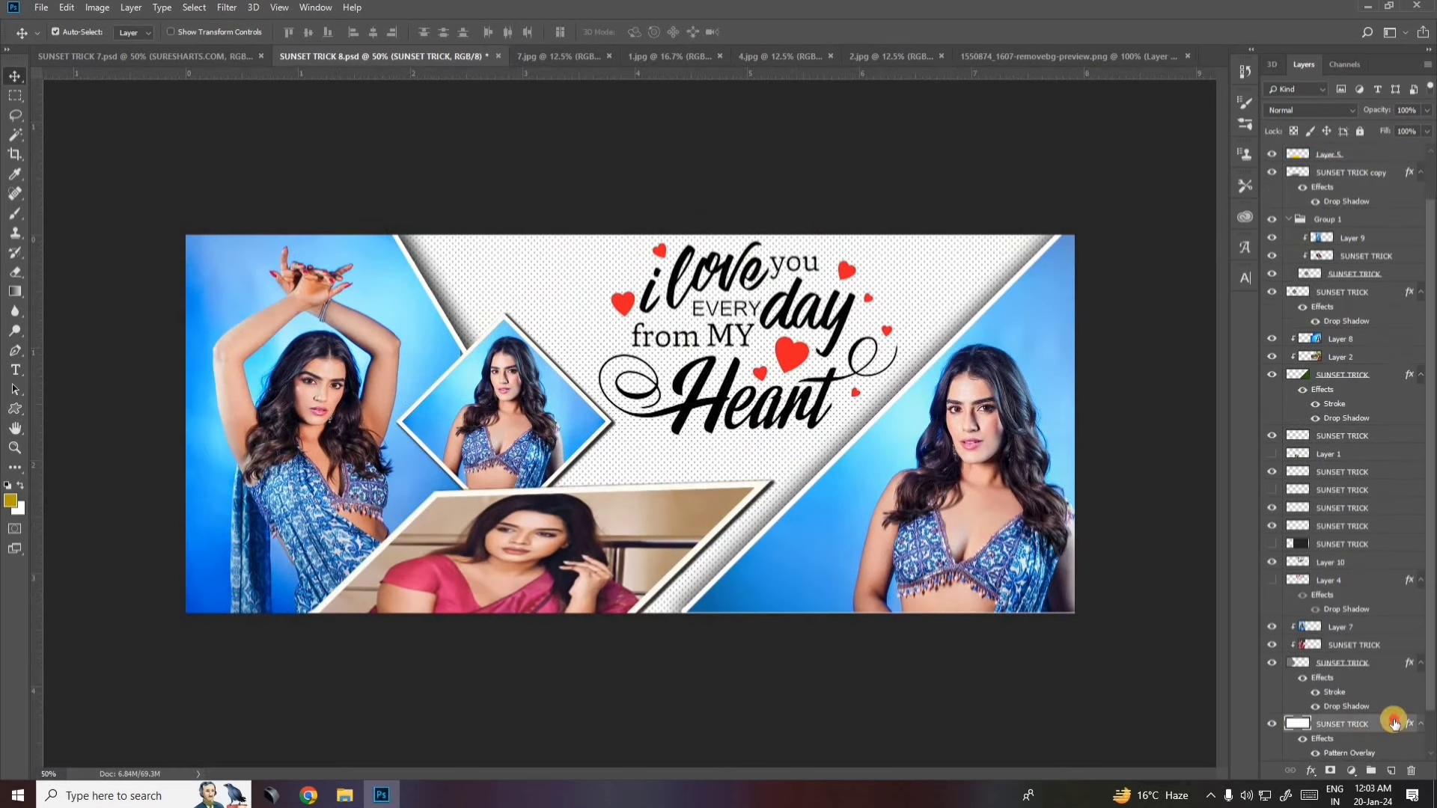
double_click(1307, 742)
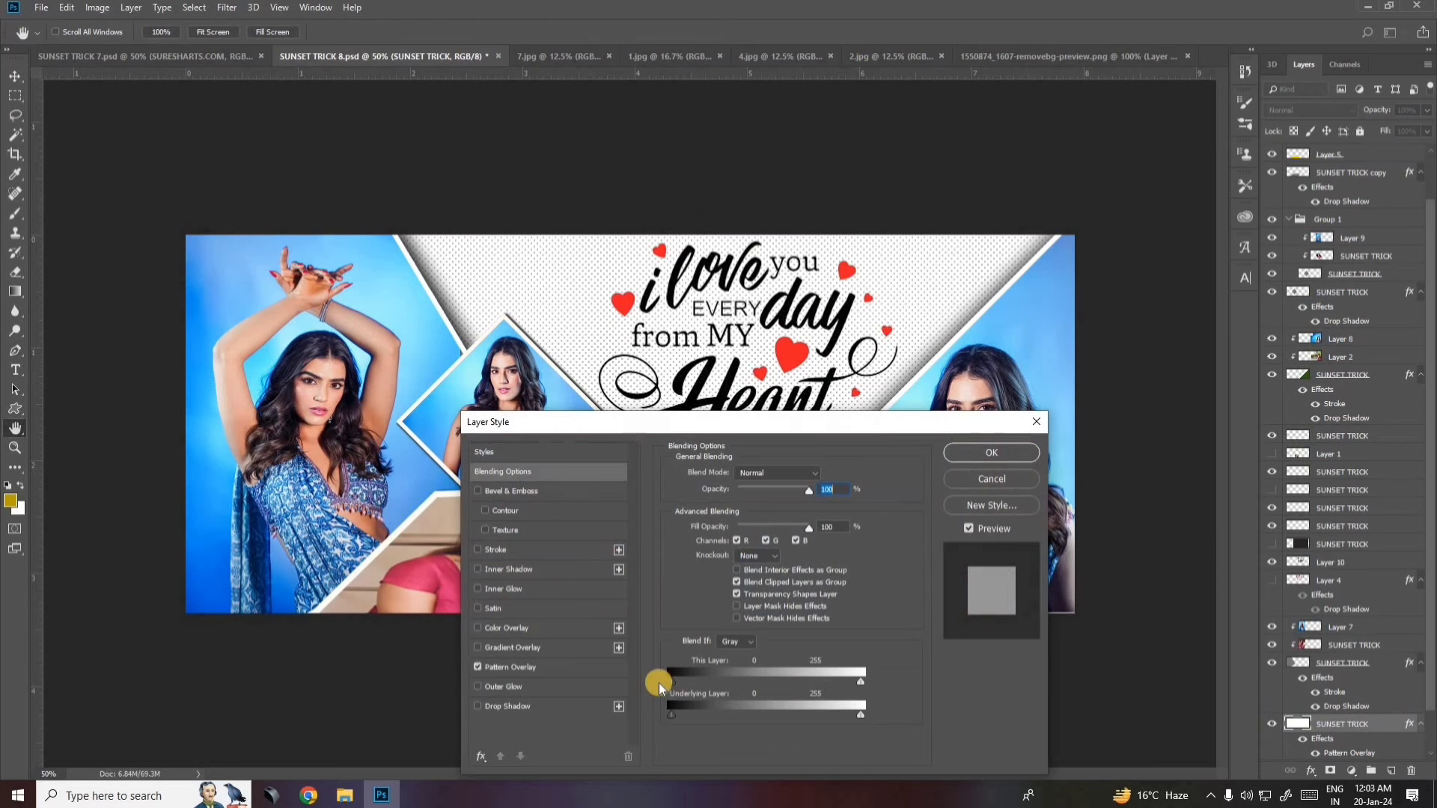
click(478, 667)
click(553, 647)
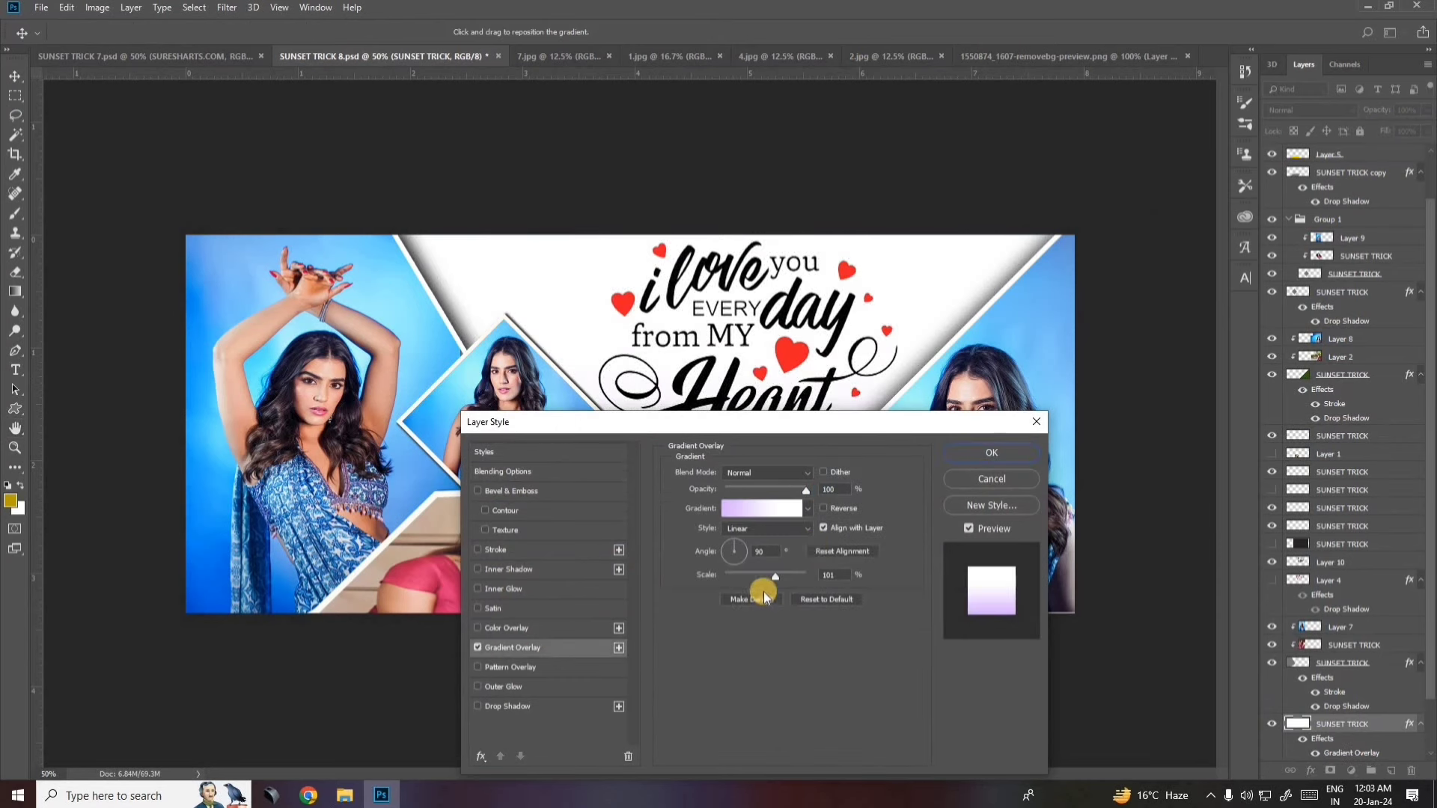
Try several gradient presets and settle on the blue-to-white one.
click(813, 519)
click(794, 530)
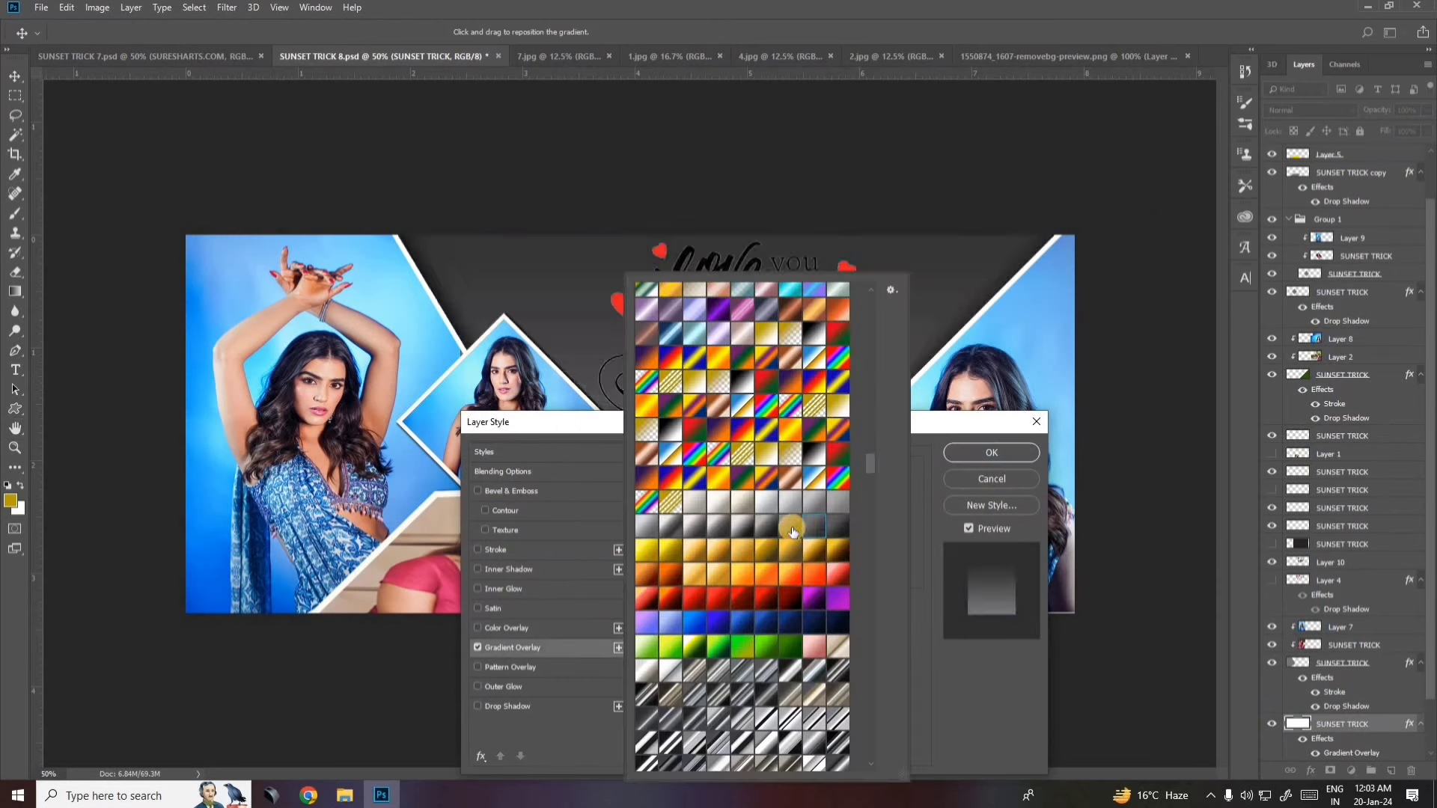
click(781, 530)
click(671, 476)
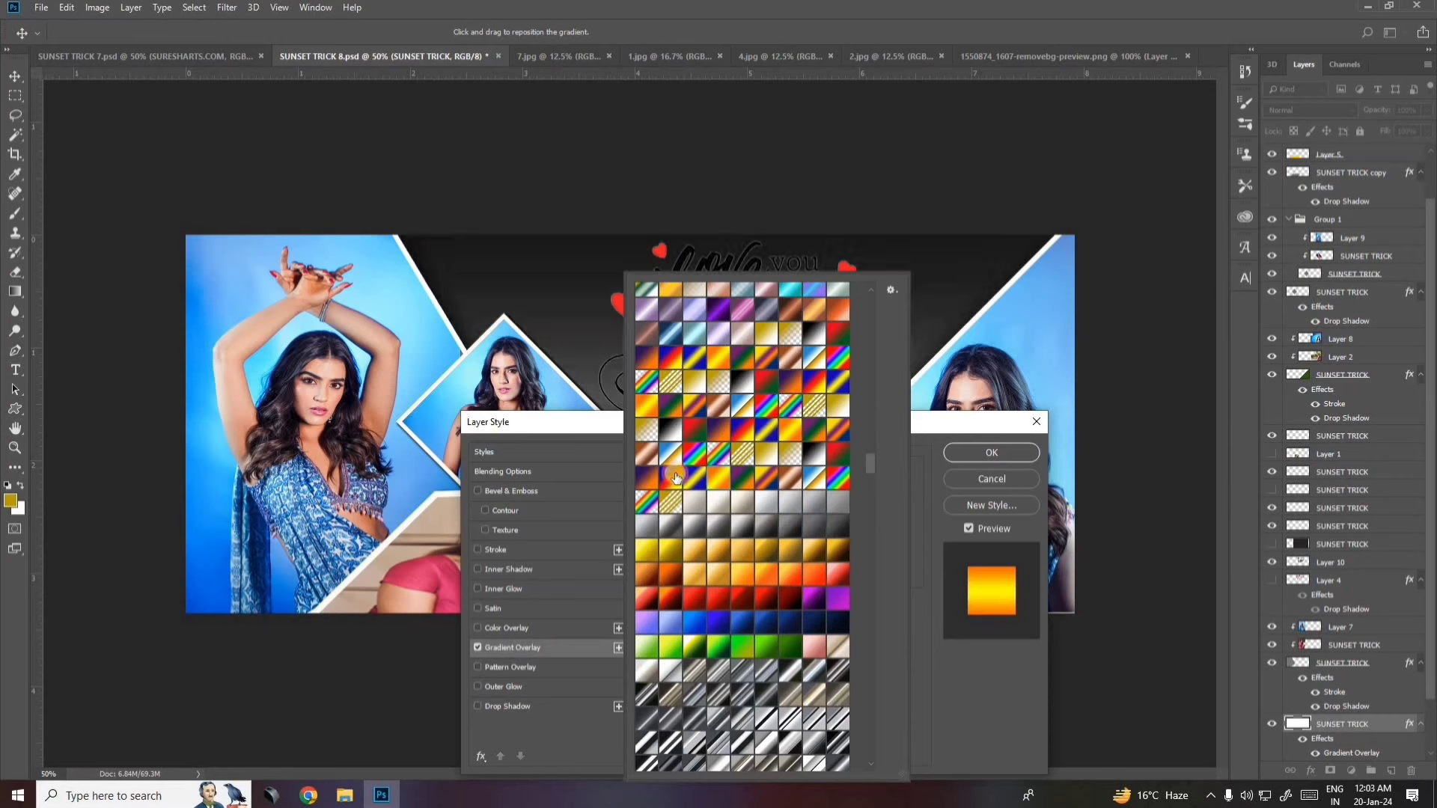
click(694, 361)
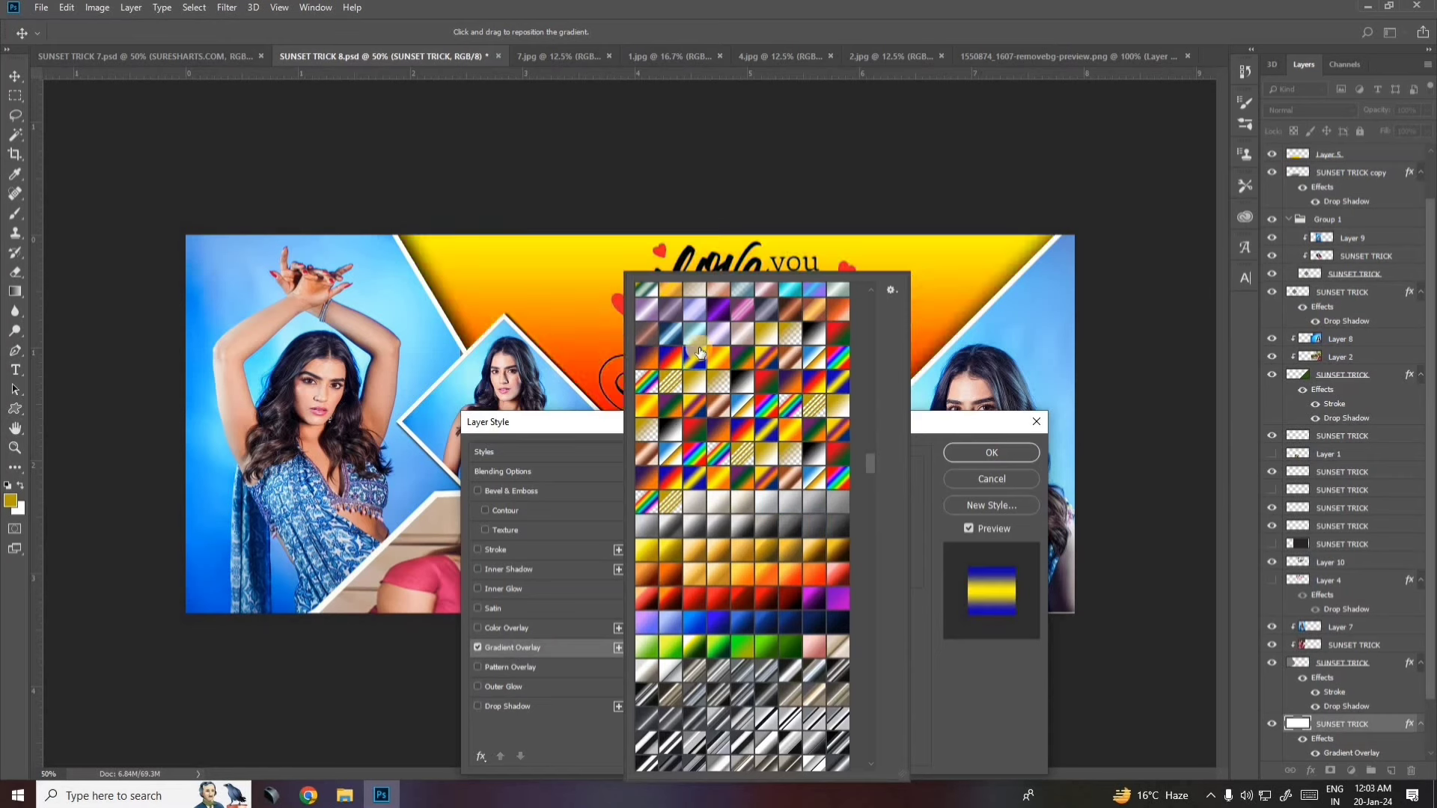
click(709, 578)
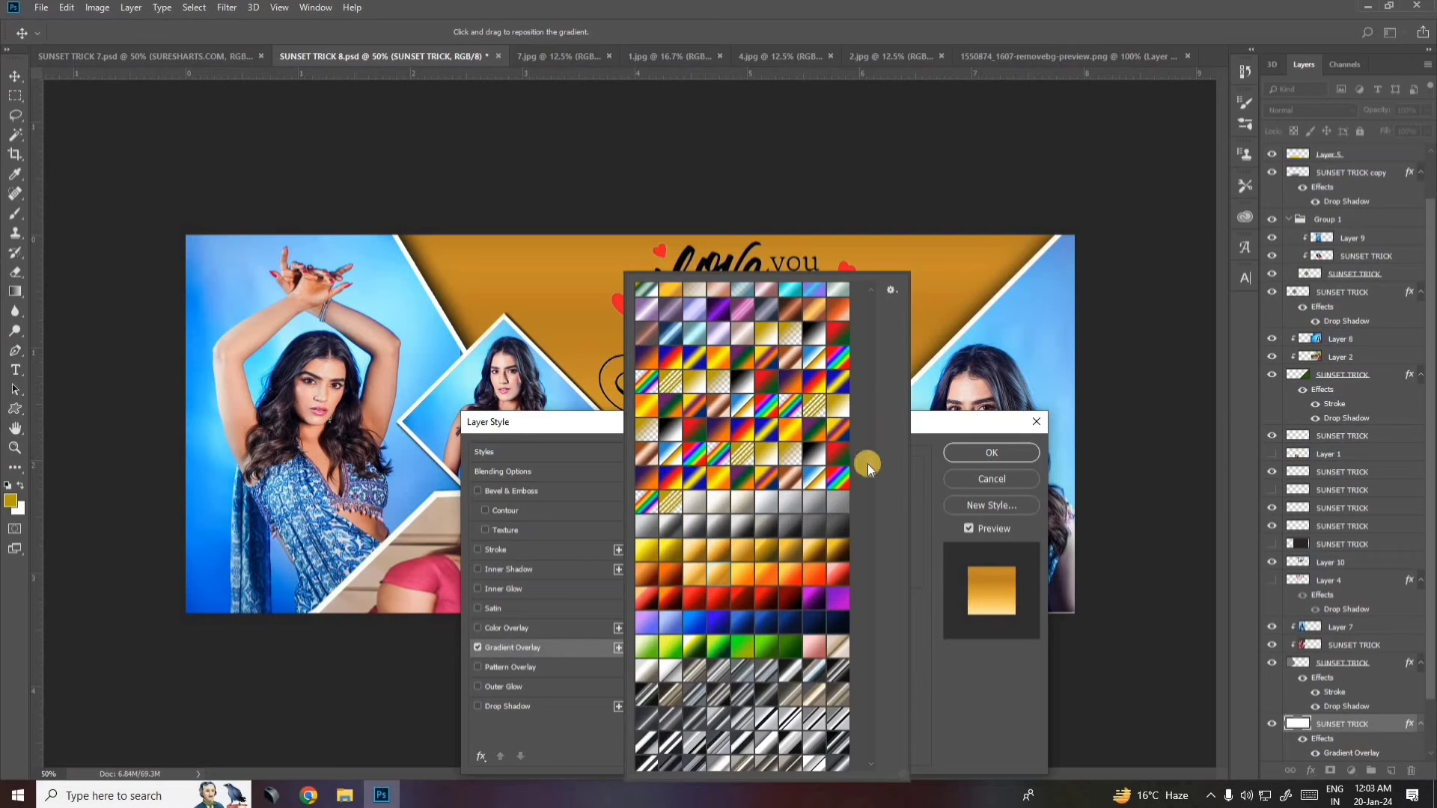
scroll(870, 499, down, 10)
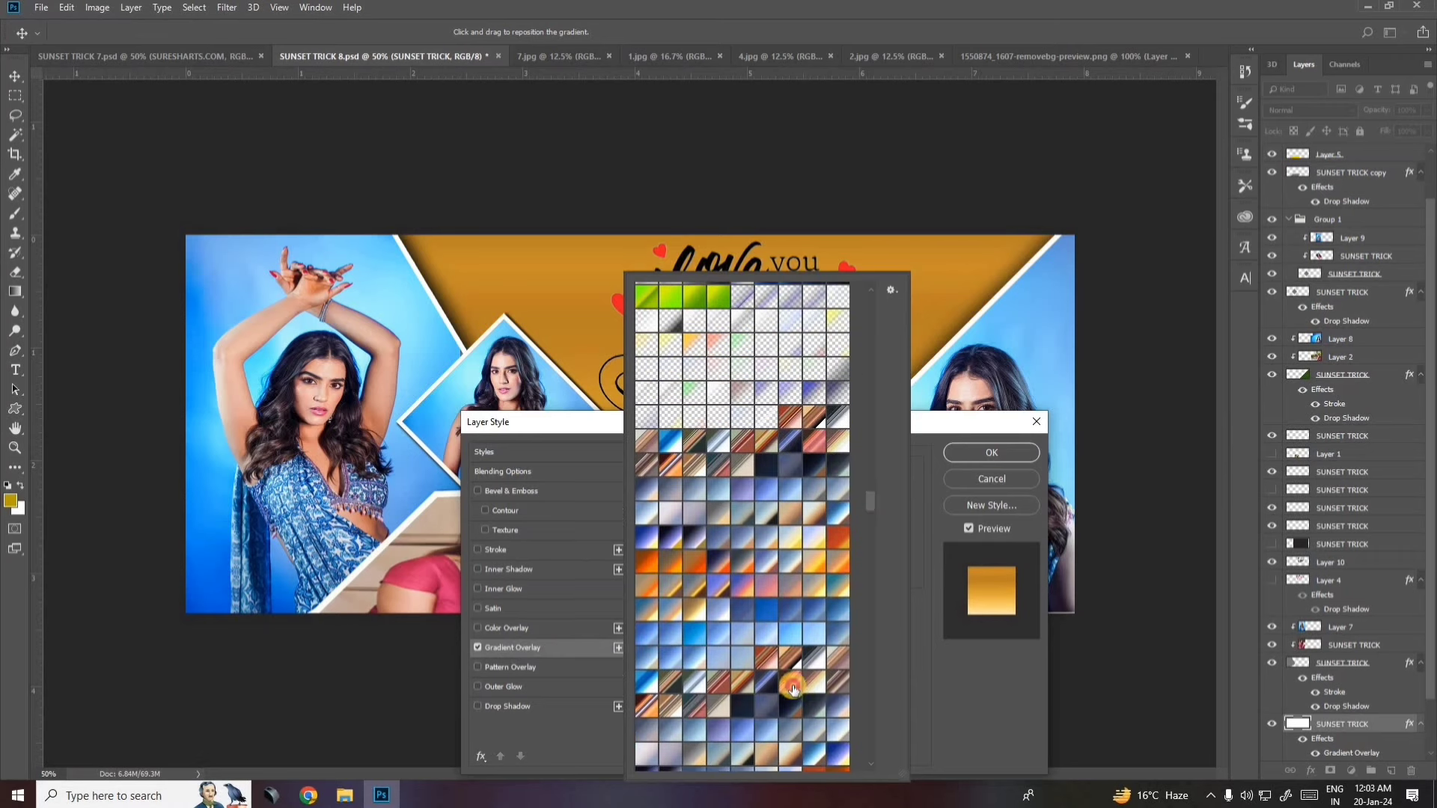
click(794, 688)
click(652, 683)
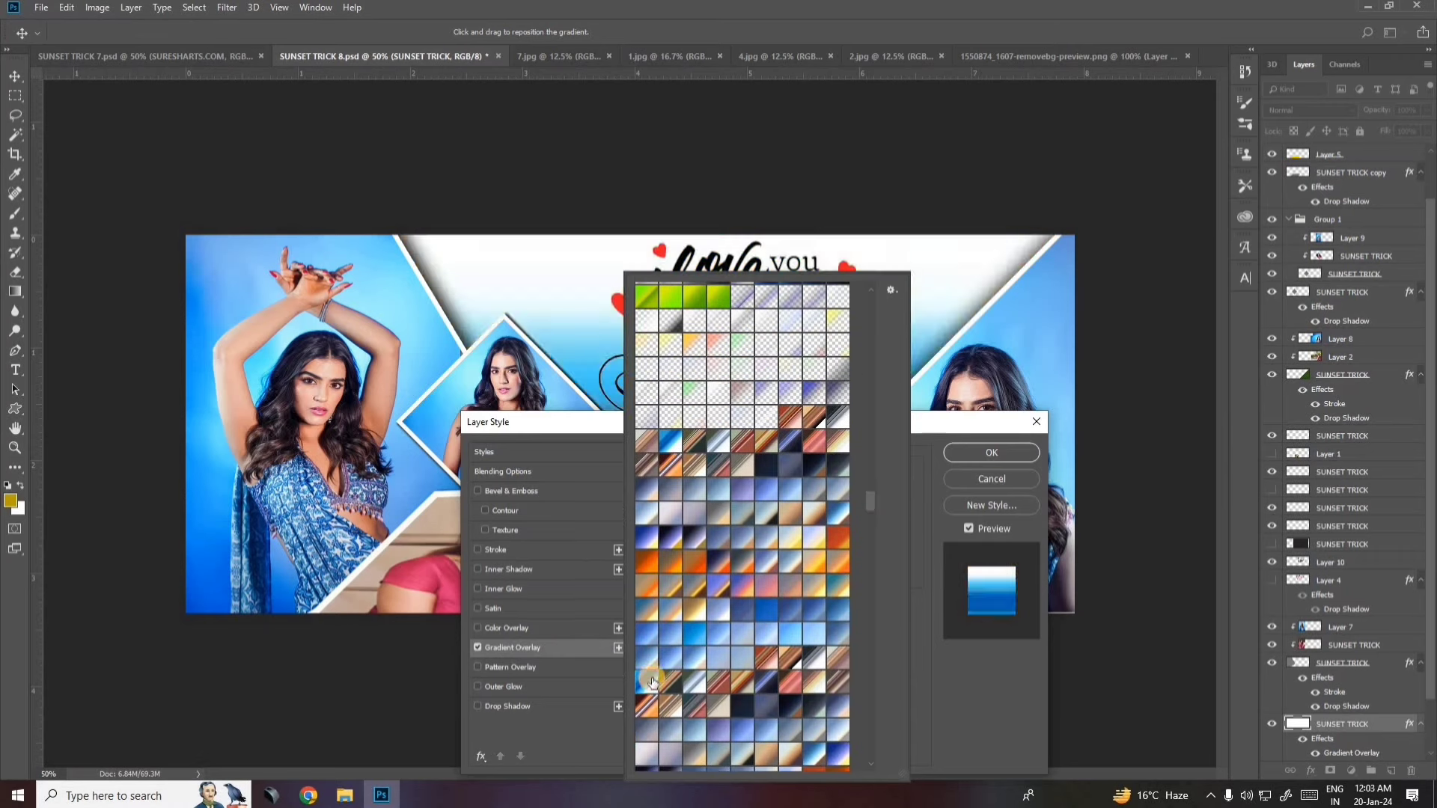
click(577, 325)
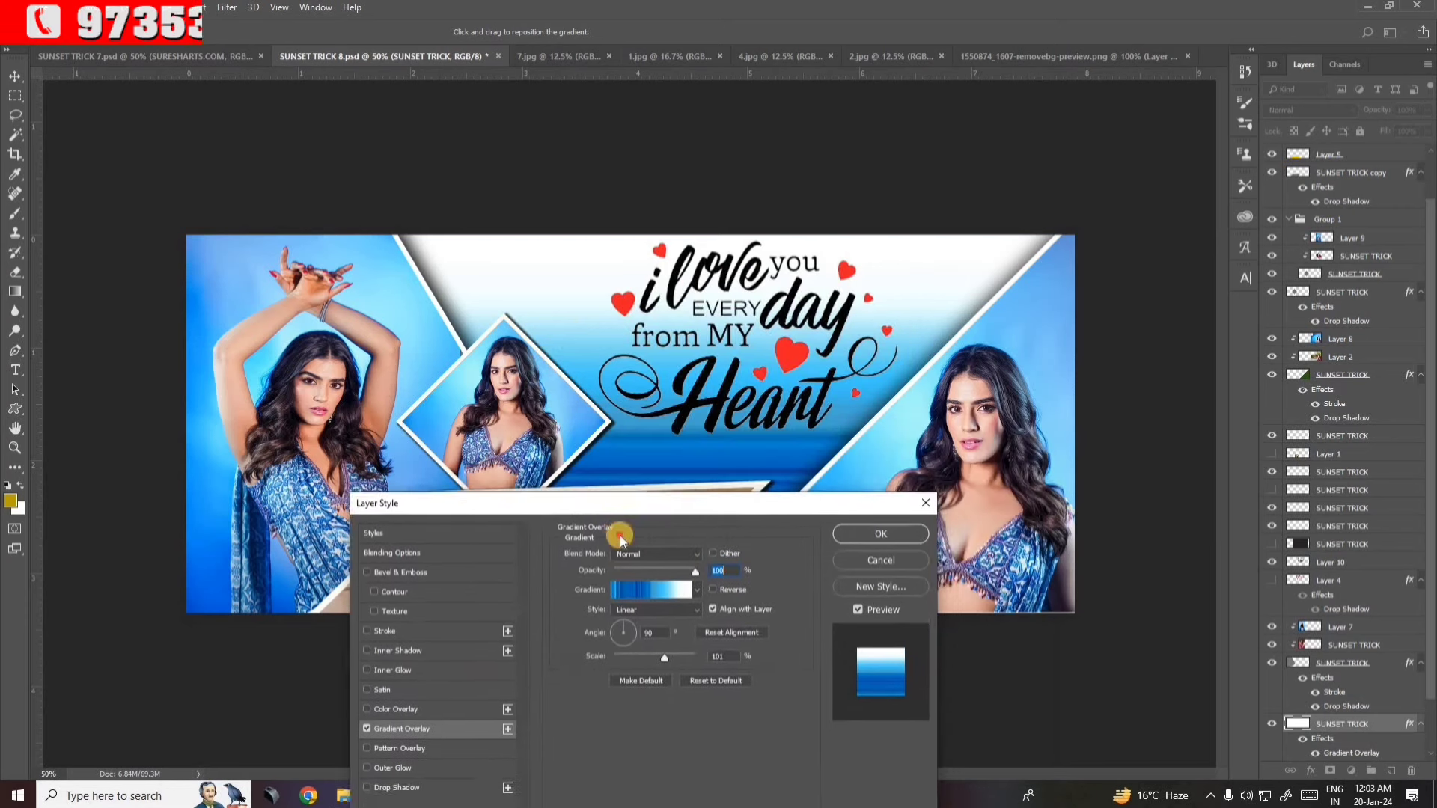
Angle the gradient about 81° with white around the I love you text, then confirm.
drag(722, 434, 655, 560)
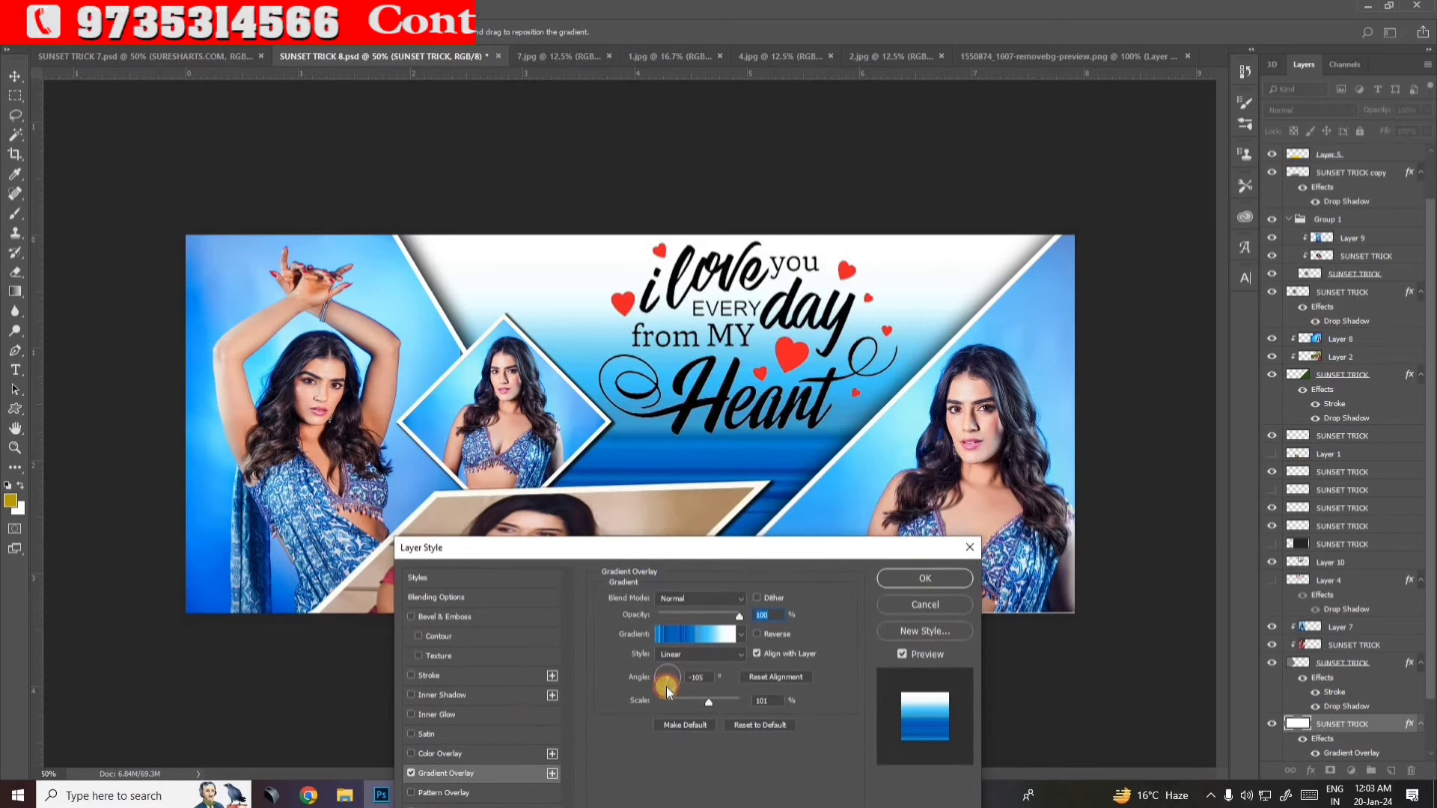
click(667, 686)
click(666, 689)
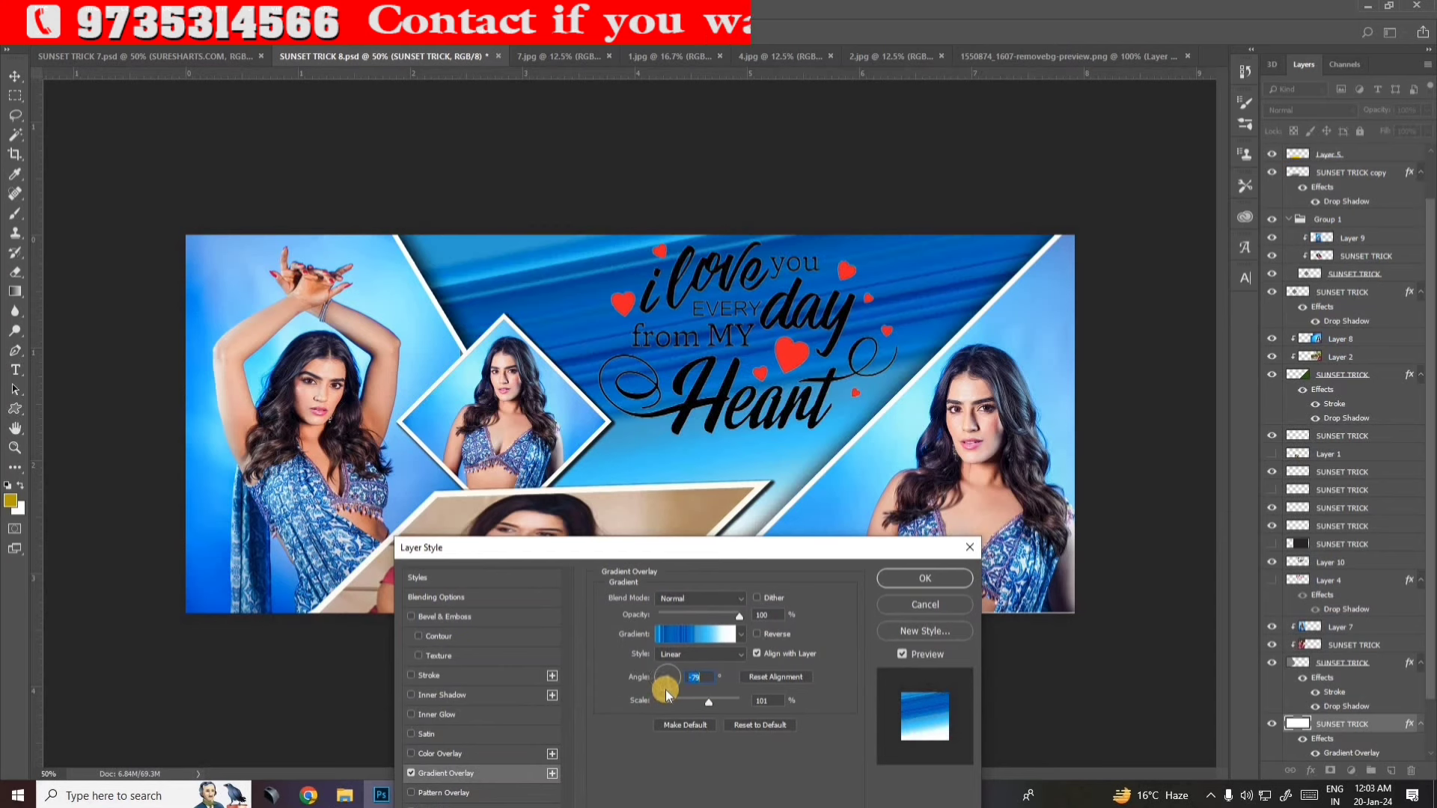
click(668, 676)
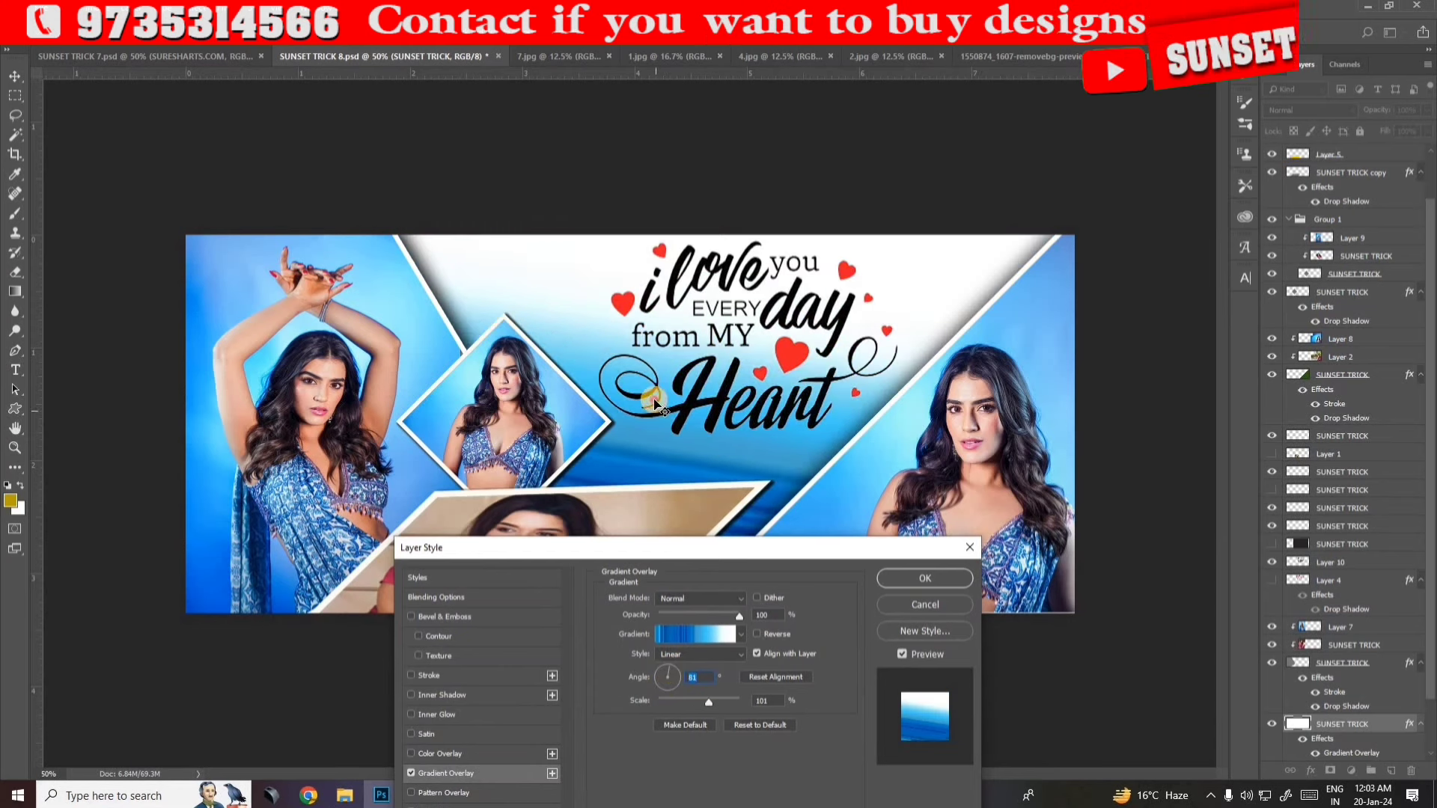
drag(654, 405, 573, 455)
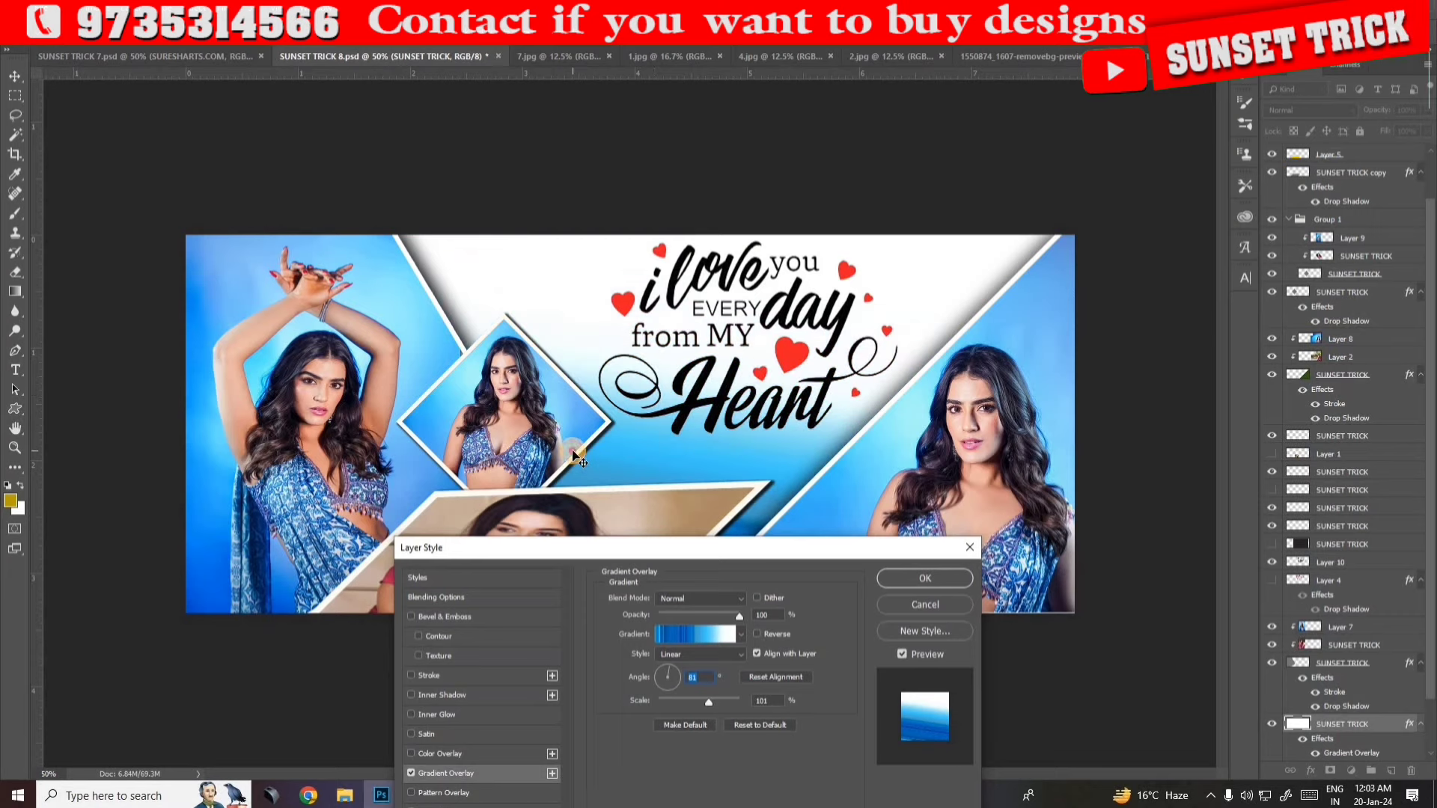
click(908, 577)
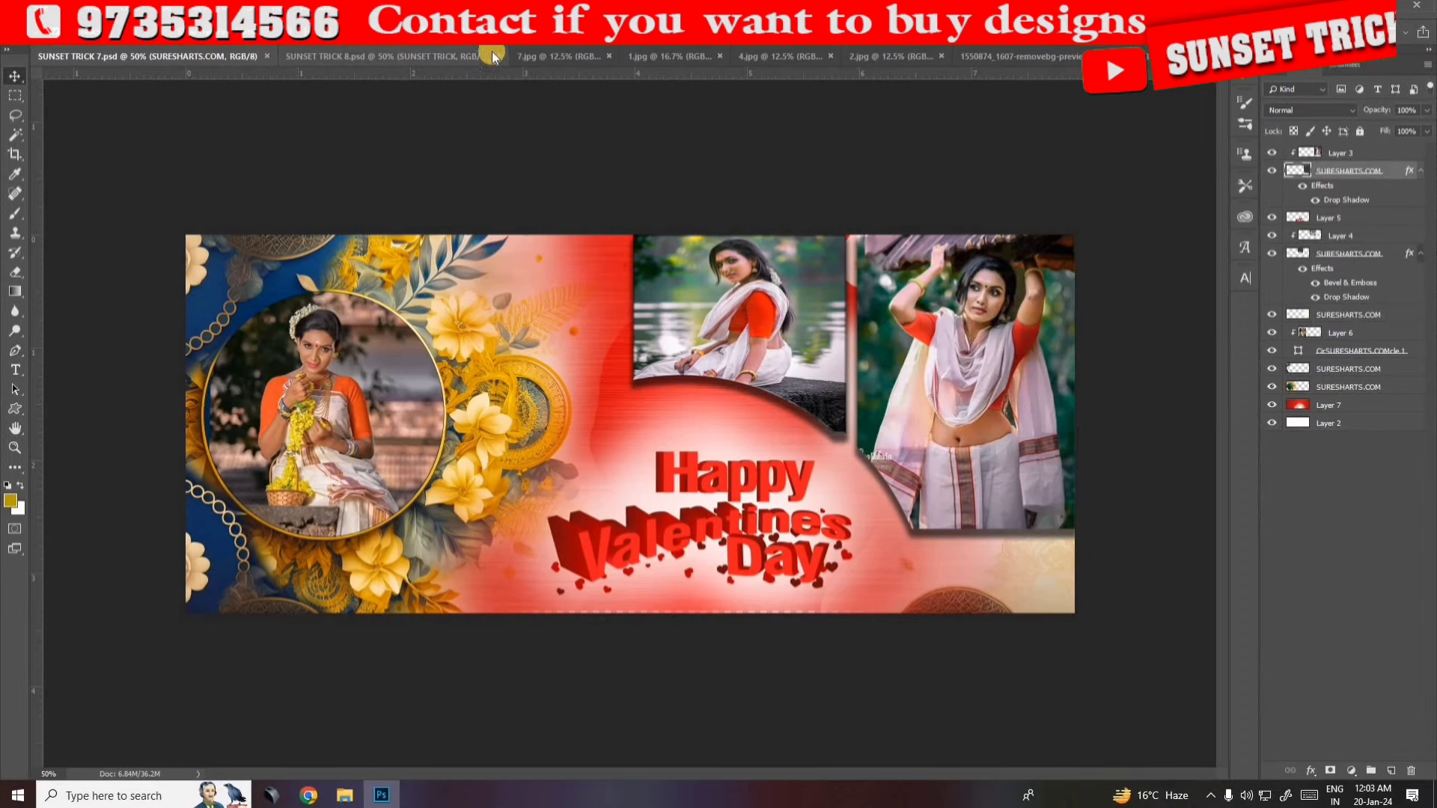
Close SUNSET TRICK 8.psd, answering the save prompt, and select the right-hand photo's layer.
click(498, 56)
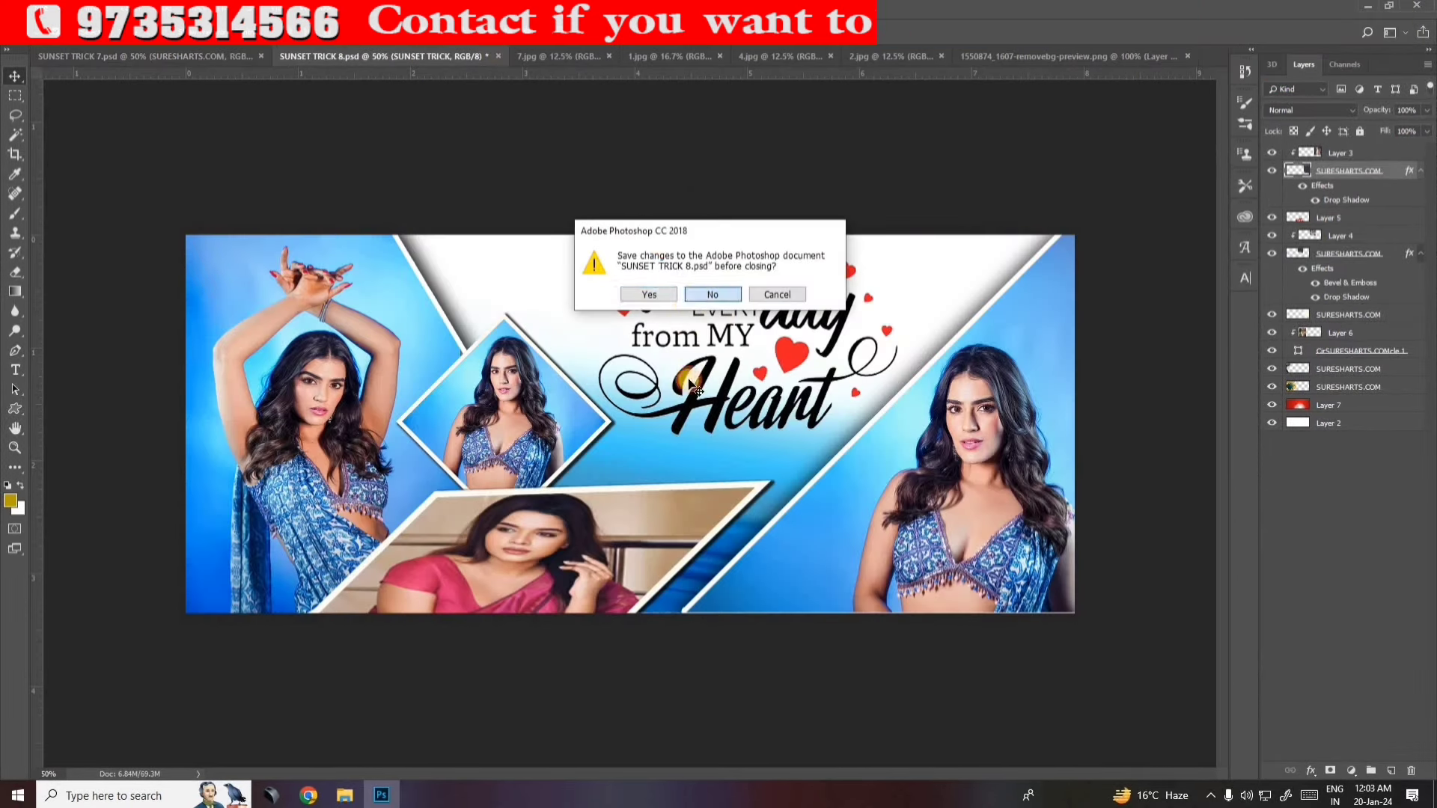
click(698, 295)
click(15, 89)
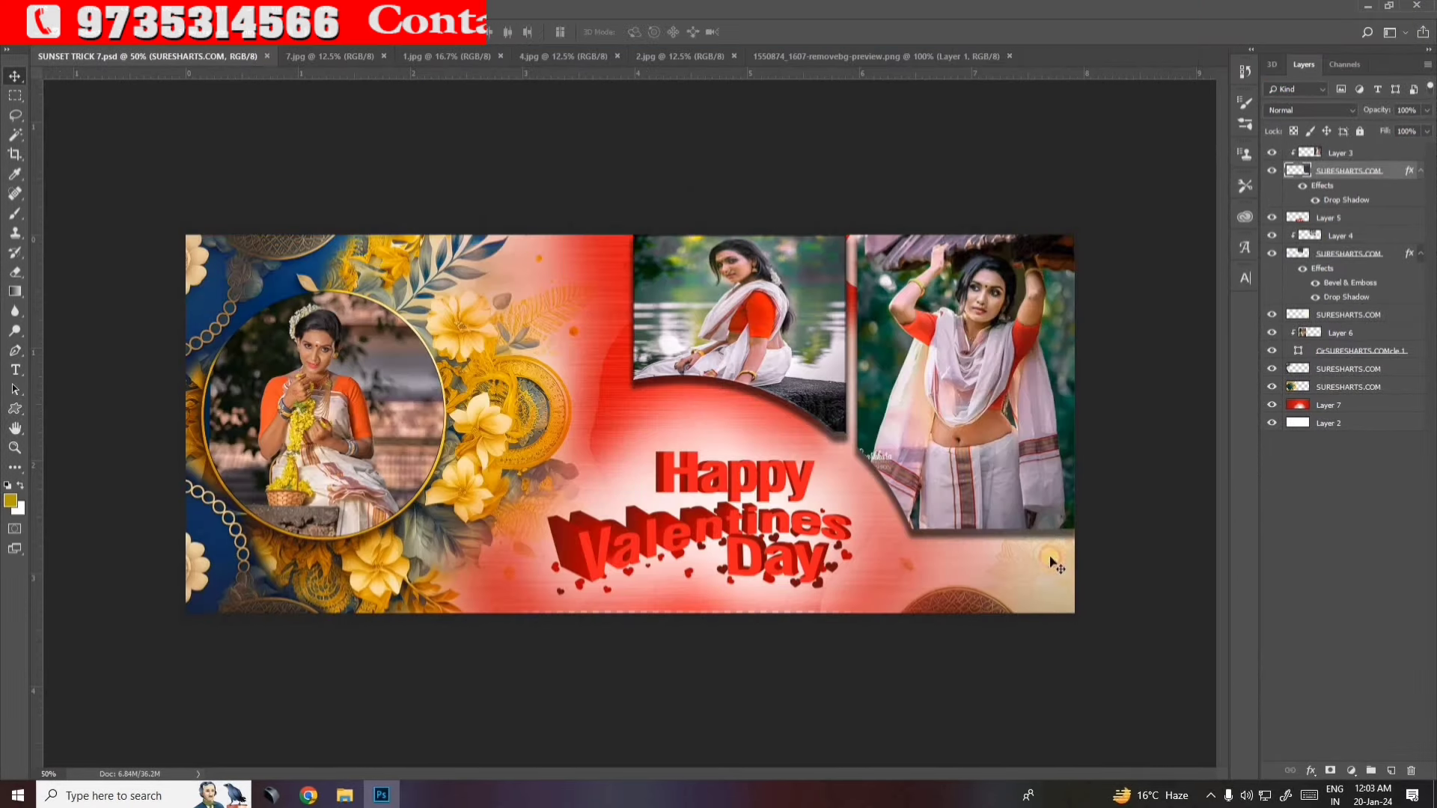
click(962, 414)
click(1273, 153)
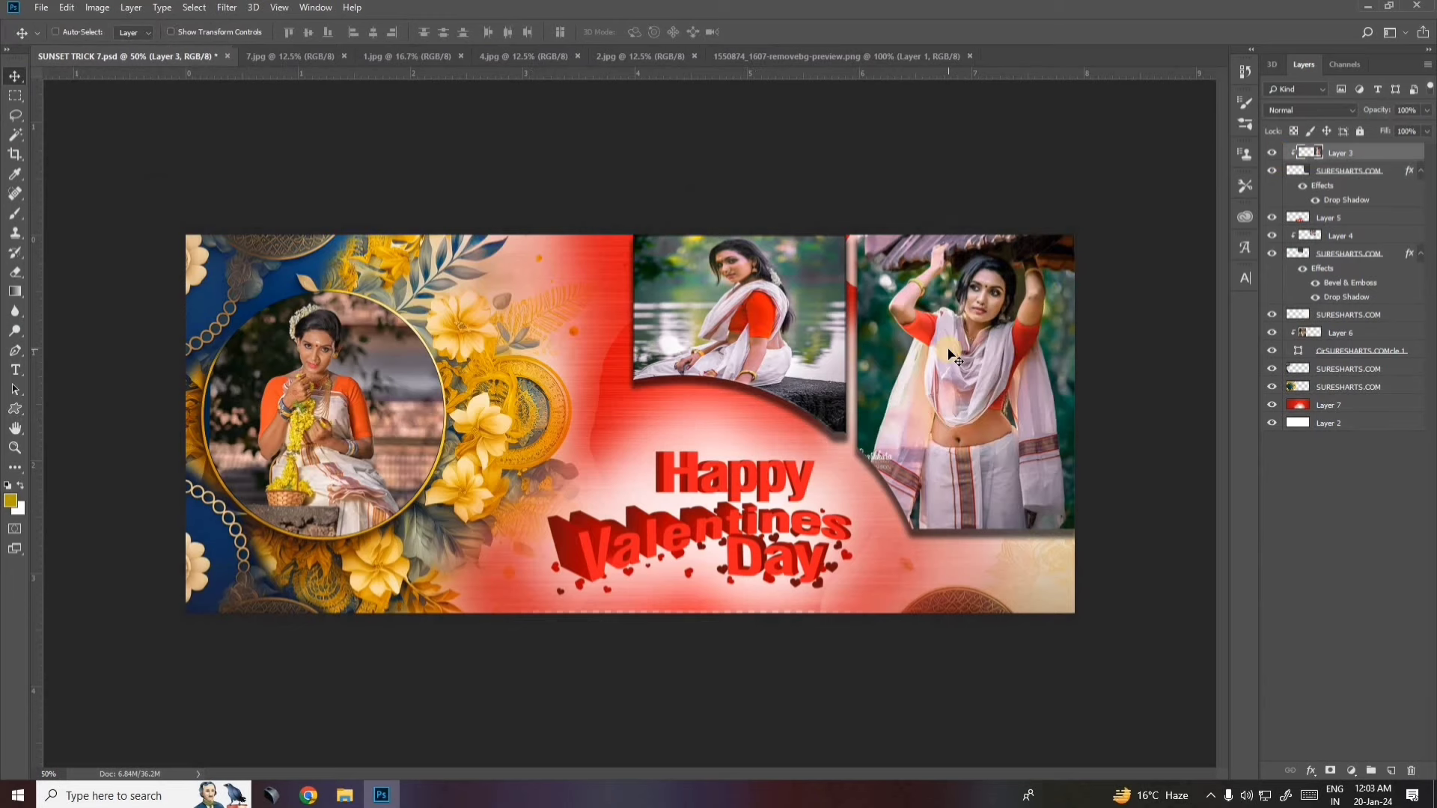
click(950, 353)
Browse the Open dialog to Desktop > my photo > new 1.
key(ctrl+o)
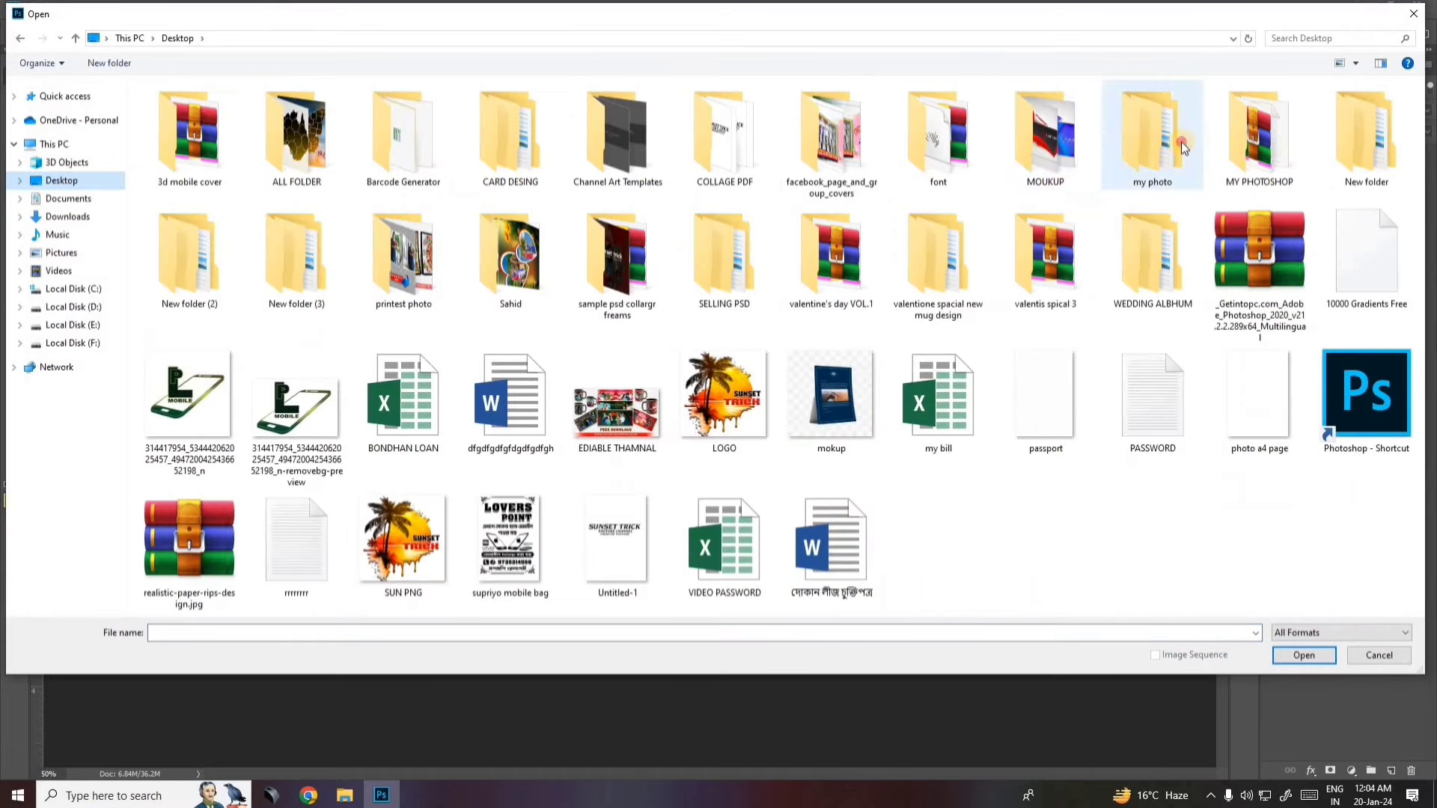
double_click(1123, 123)
double_click(1198, 120)
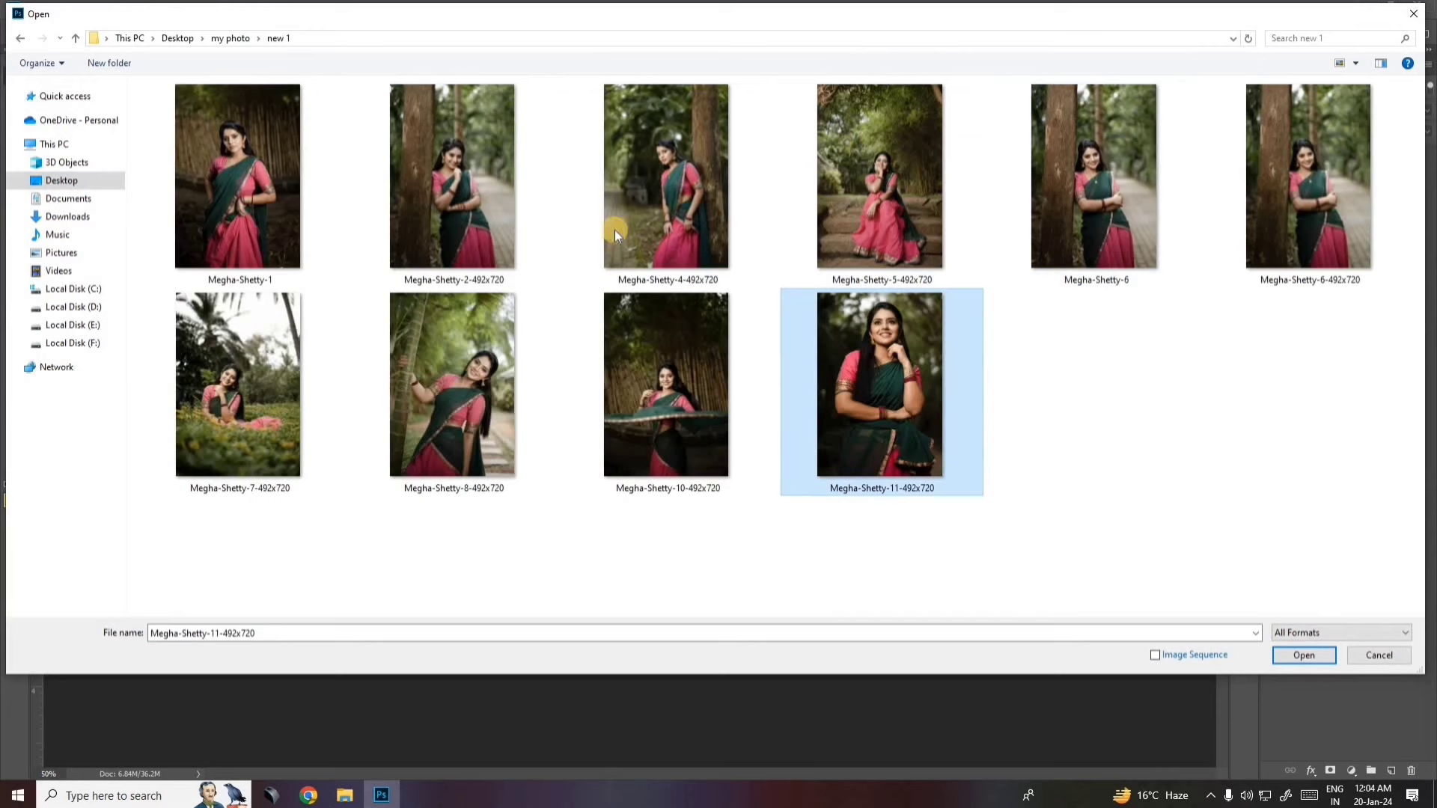
Open the tree photo and drag it onto the SUNSET TRICK 7 design's right frame.
double_click(680, 175)
drag(842, 297, 221, 51)
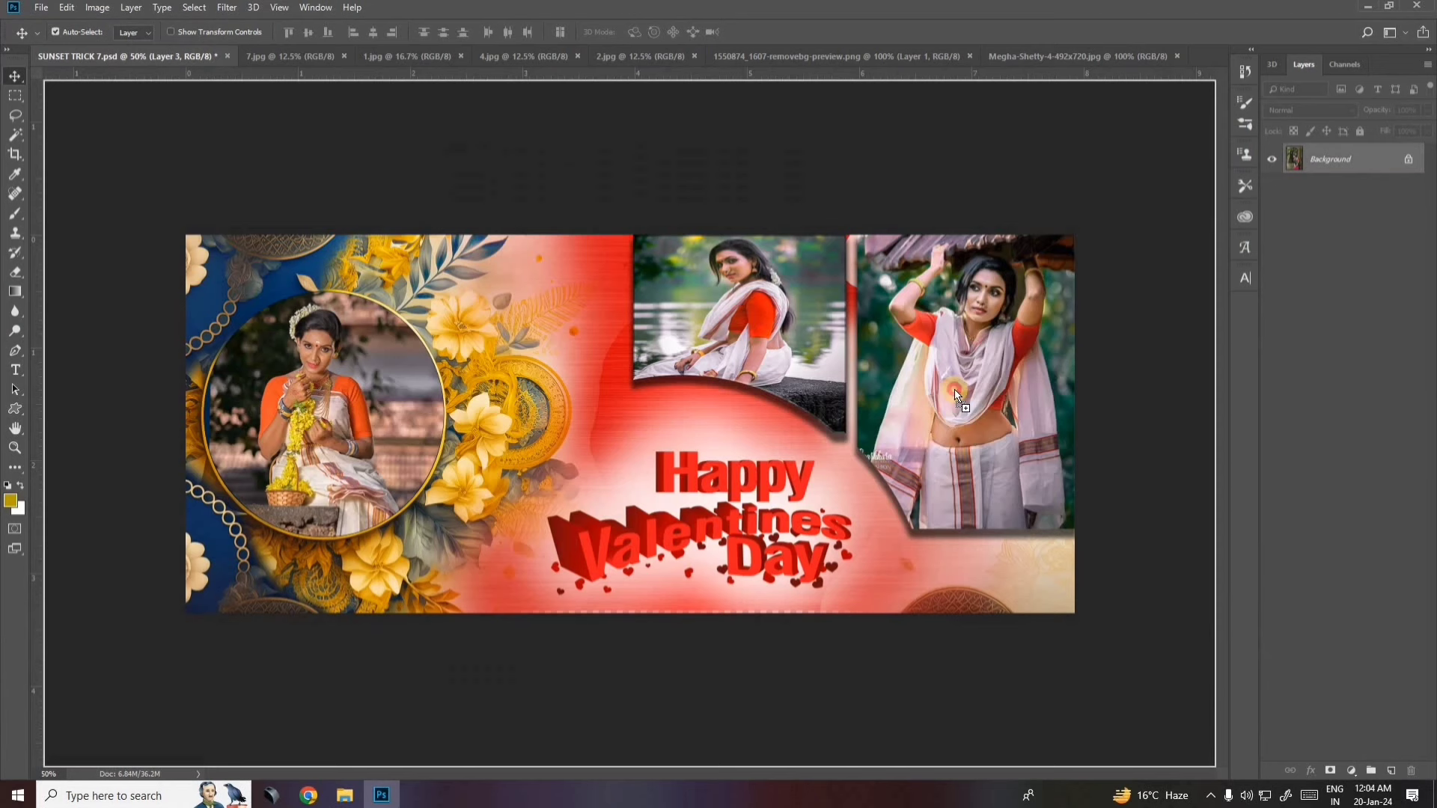
drag(196, 116, 956, 391)
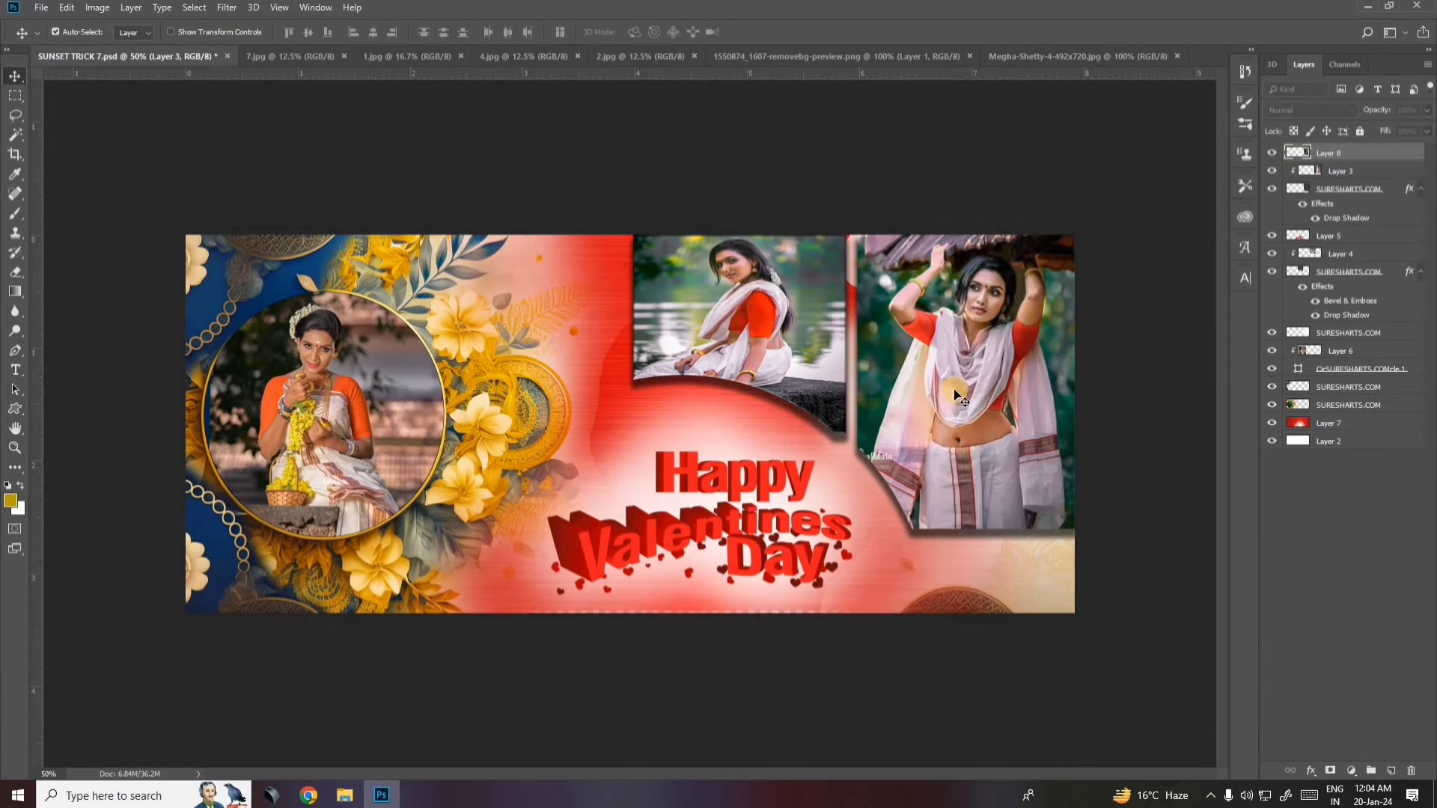
Enlarge the tree photo over the right frame and clip it to that frame.
key(ctrl+t)
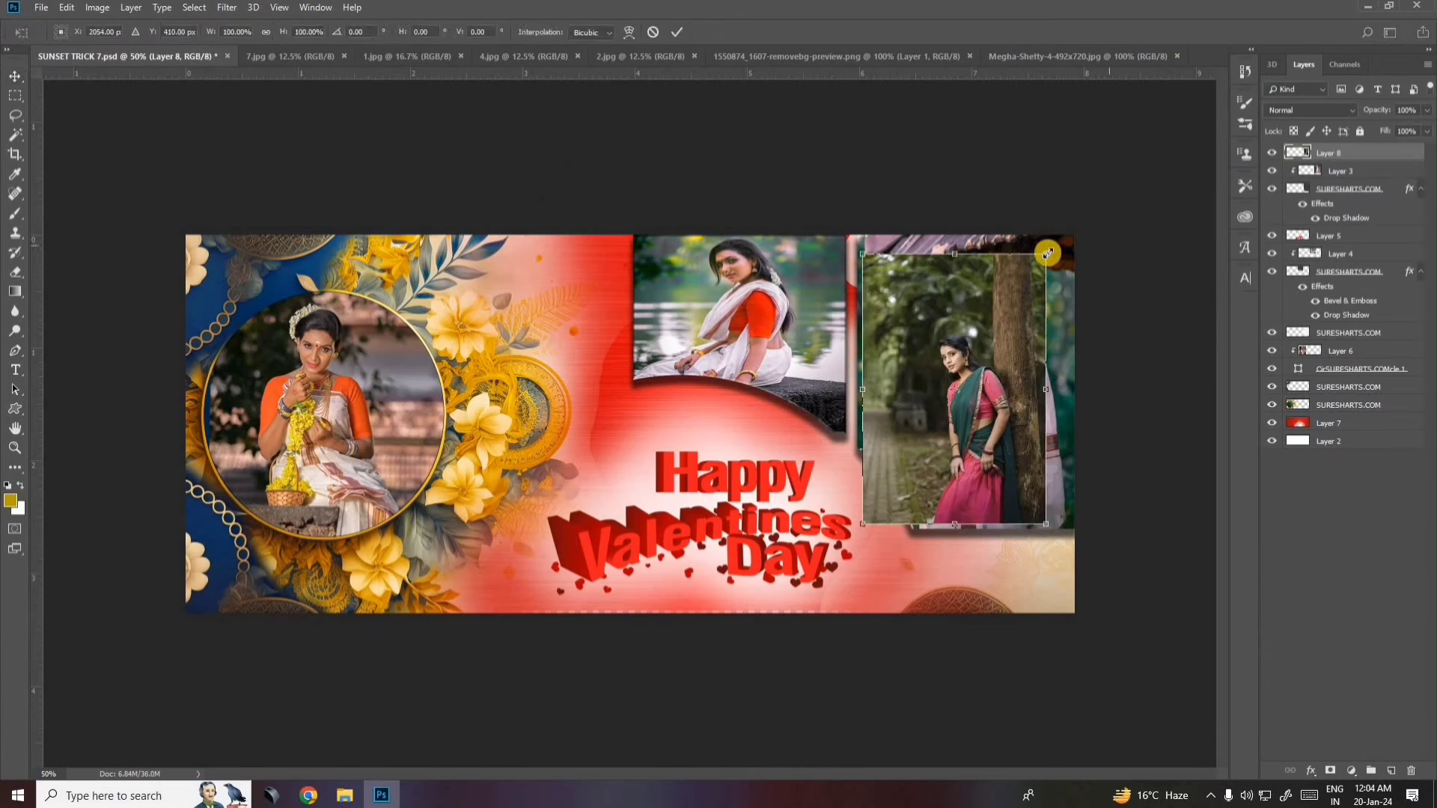
drag(1094, 227, 1145, 193)
key(Return)
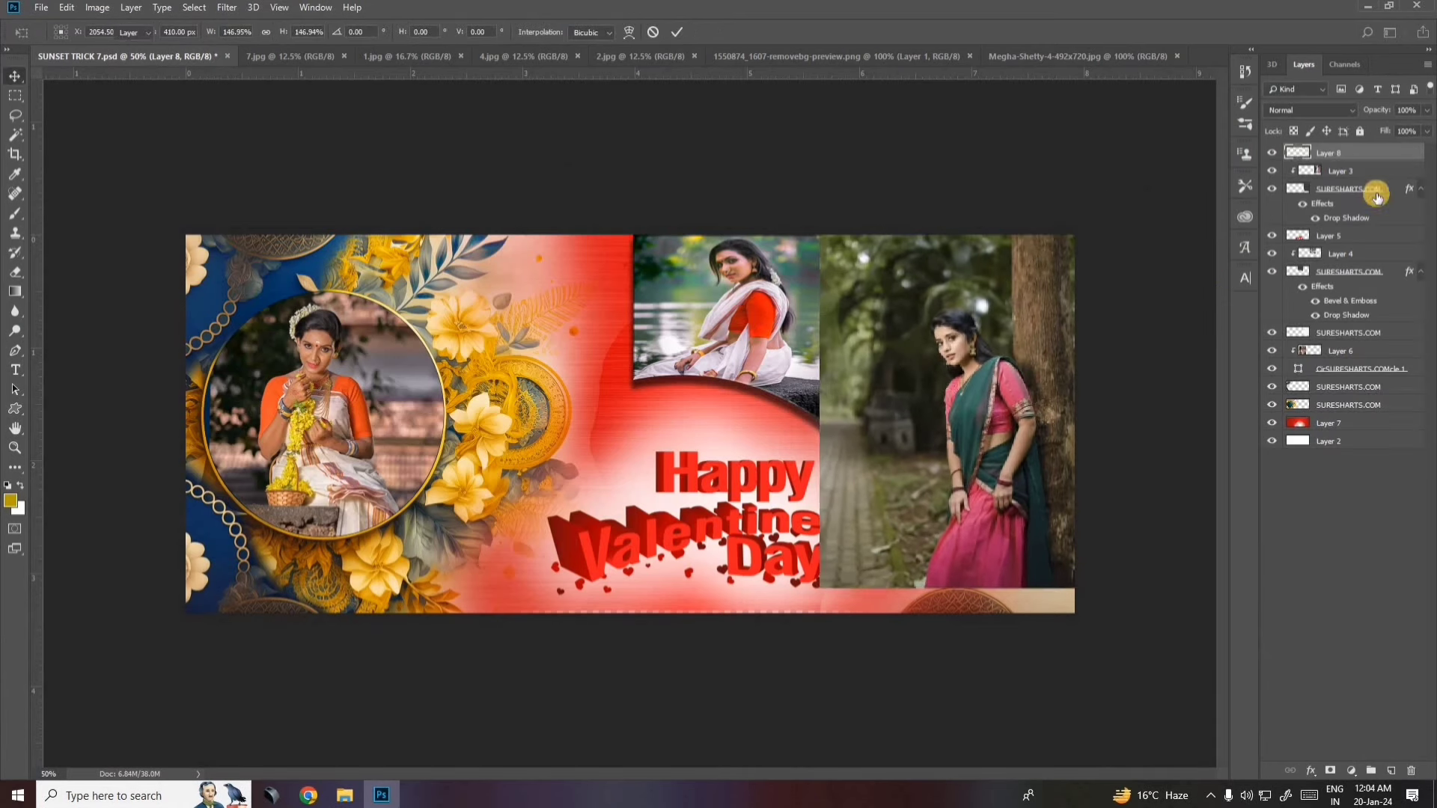
right_click(1384, 155)
click(1318, 402)
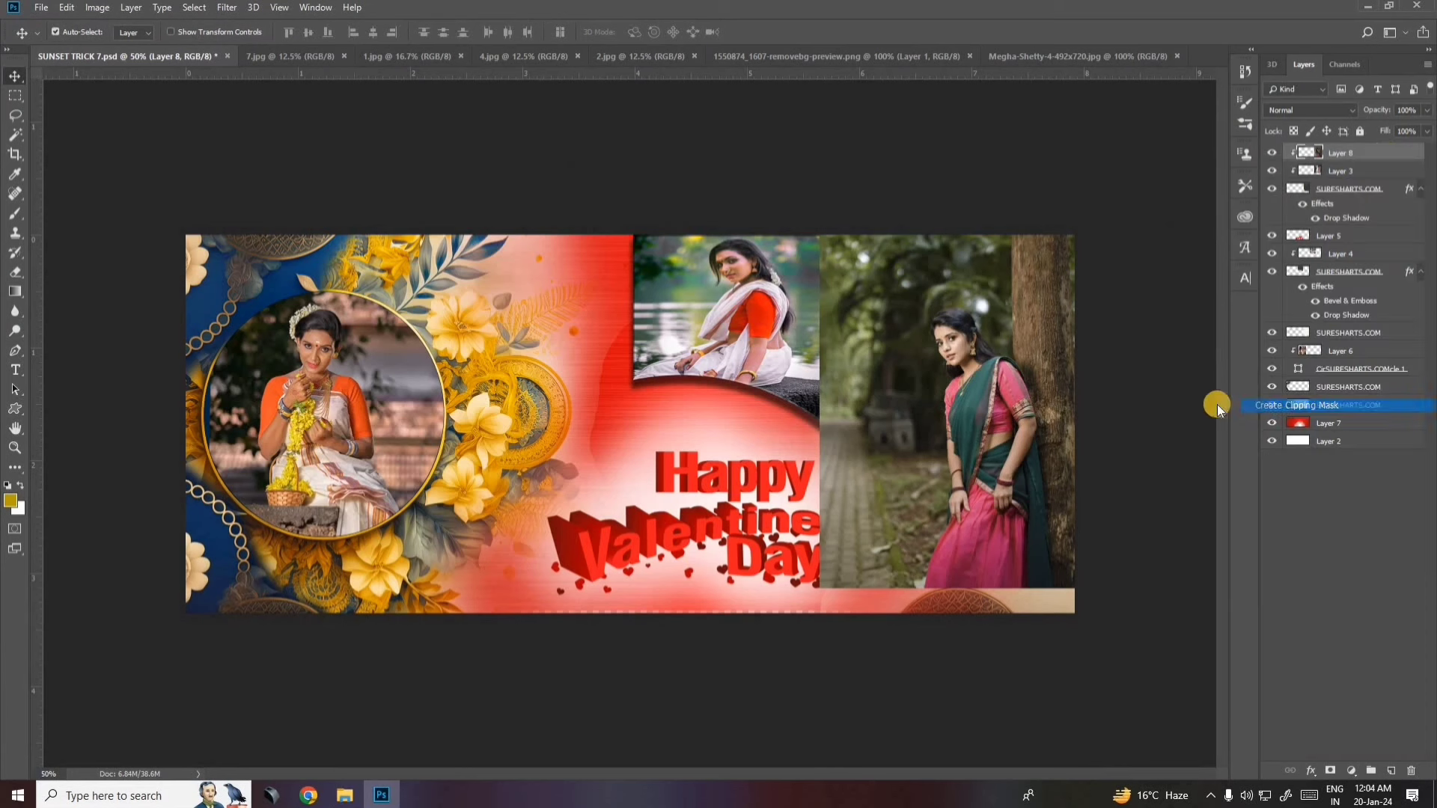
key(ctrl+t)
Raise the tree photo in the right frame, then enlarge its copy and clip it into the left circle.
drag(1029, 392, 1020, 341)
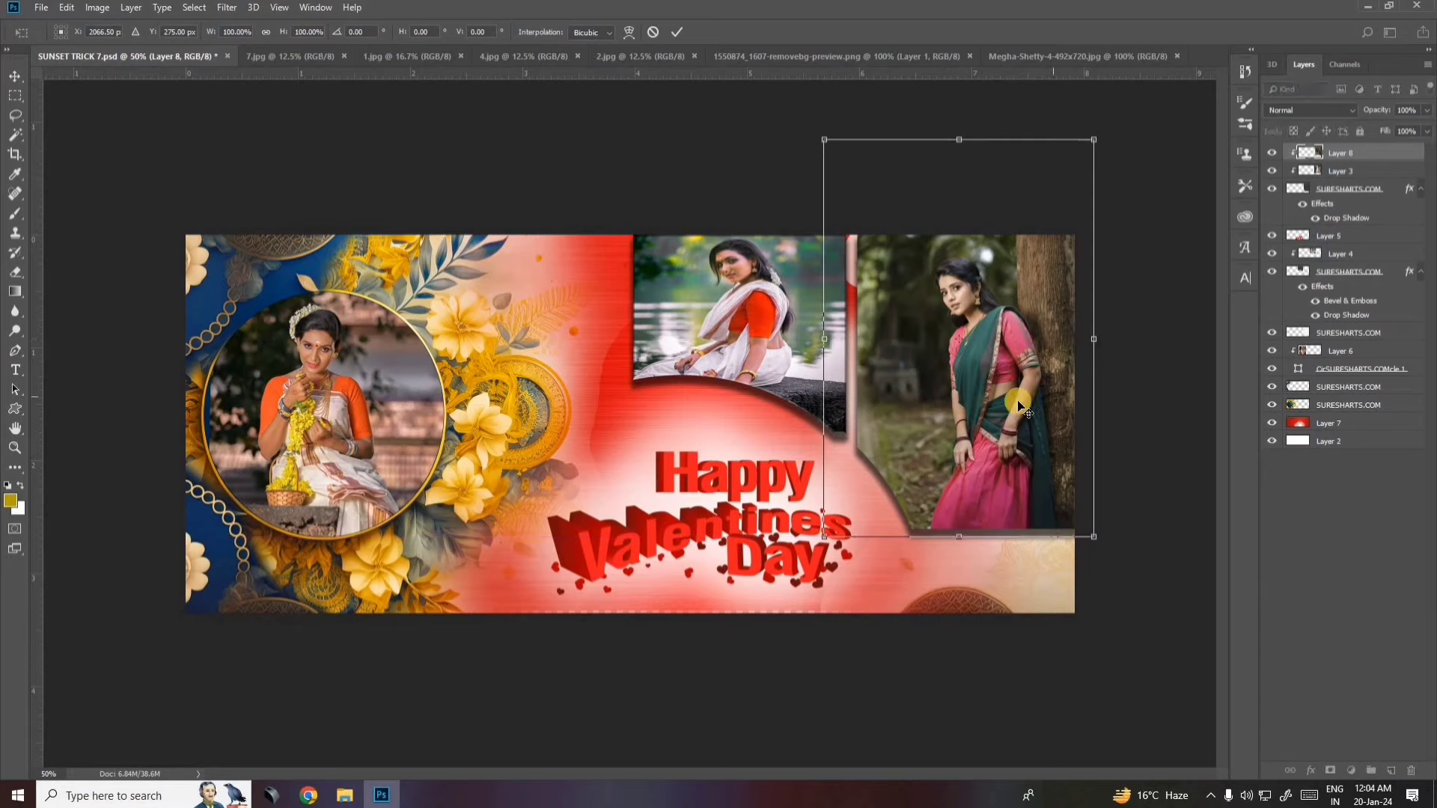
key(Return)
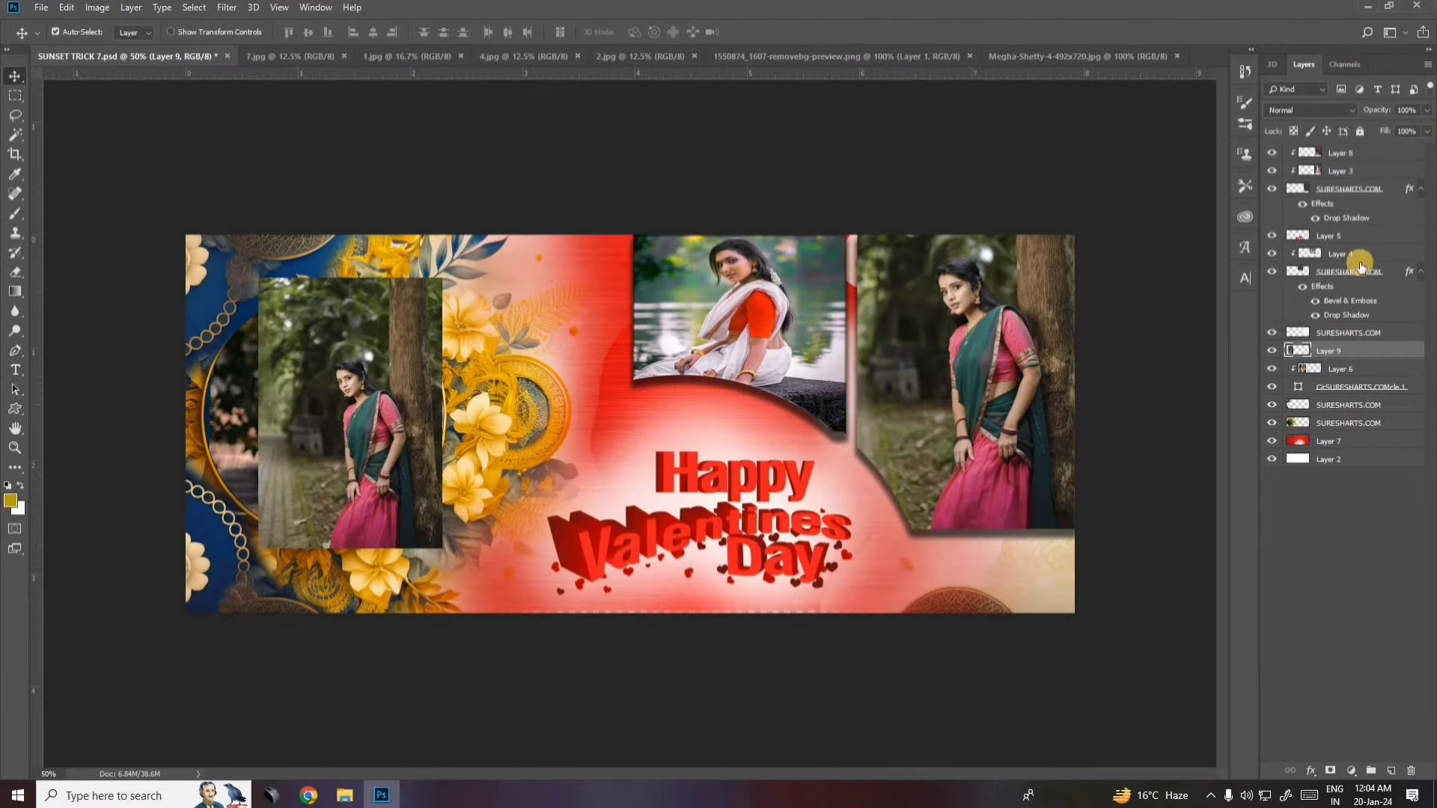
drag(441, 278, 487, 217)
right_click(1340, 350)
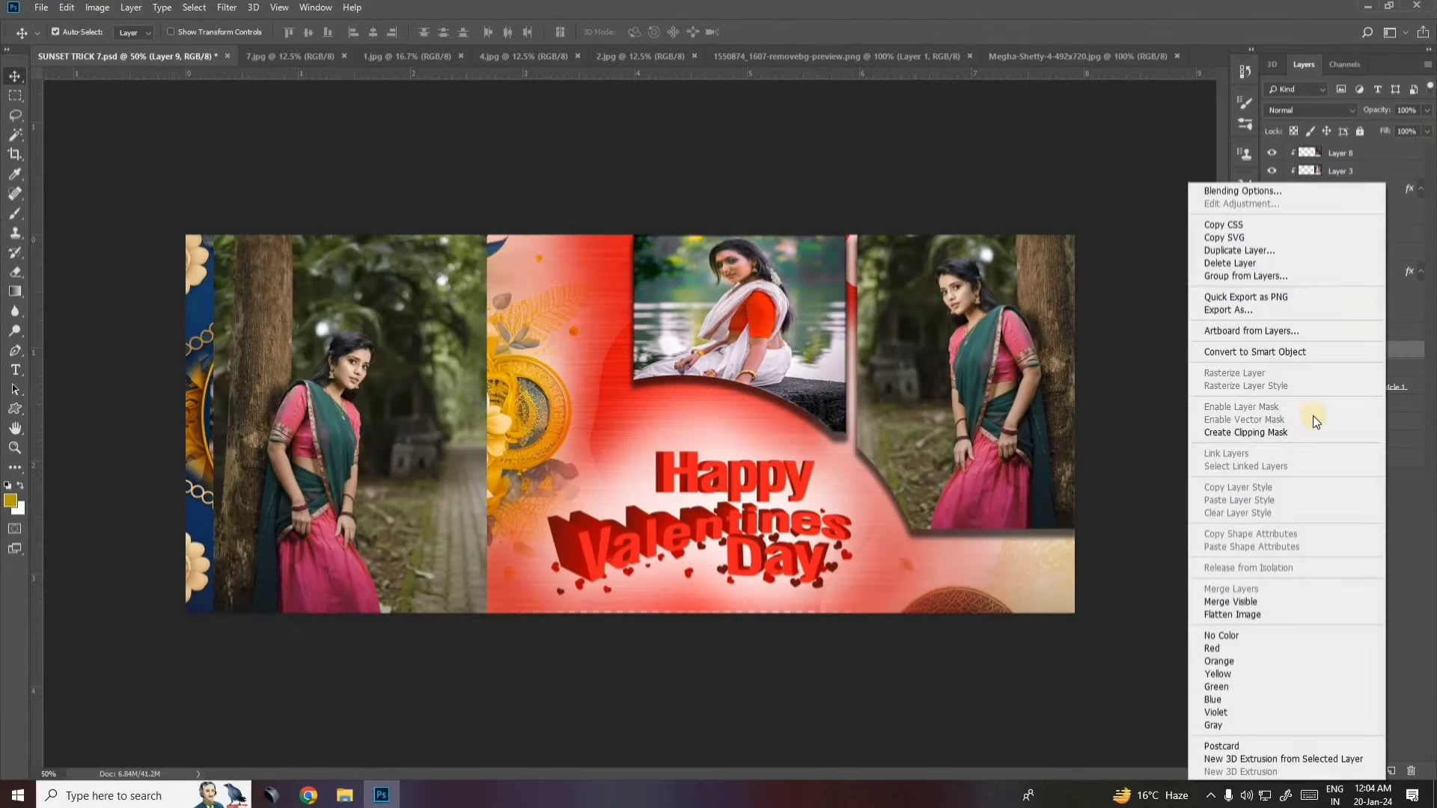
click(1314, 415)
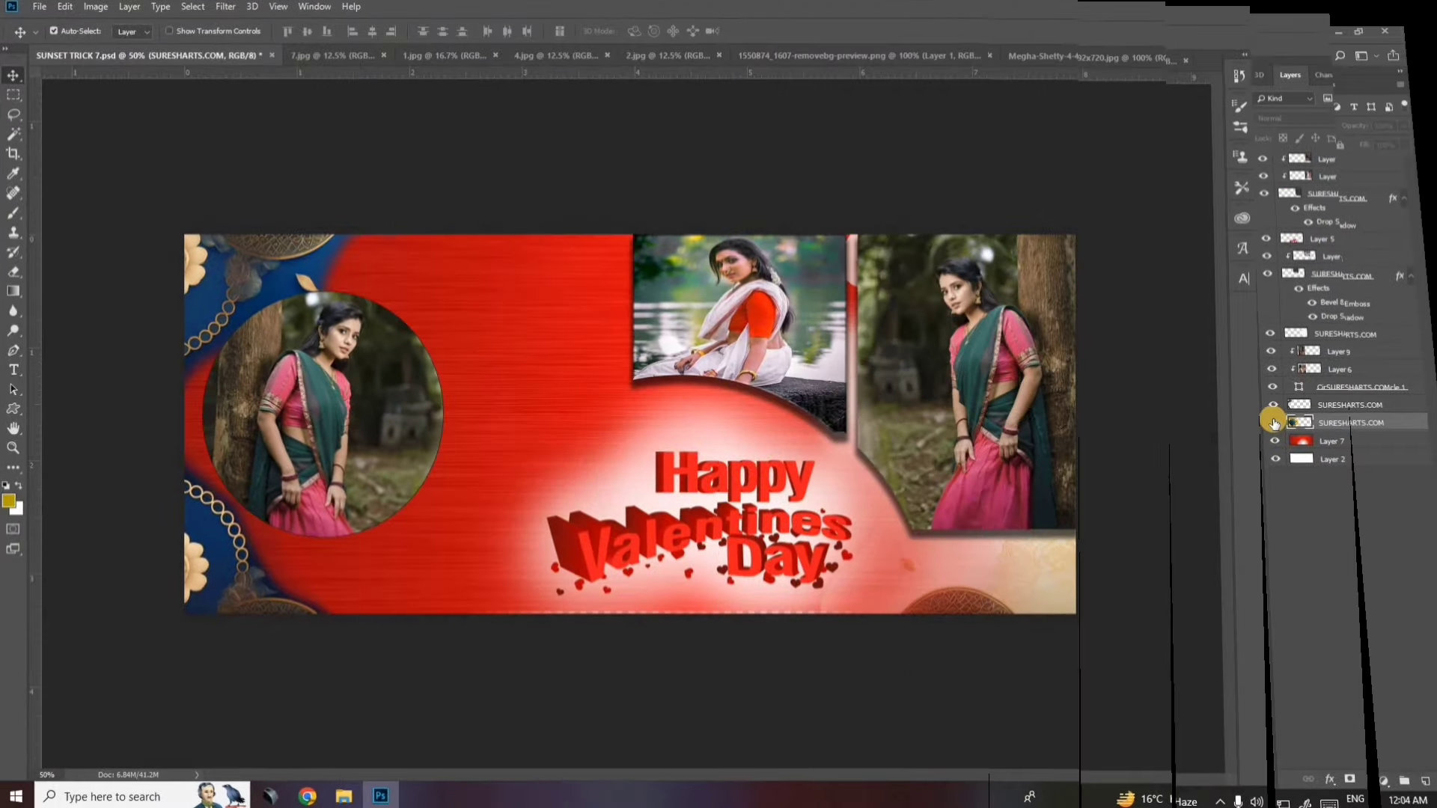
Show the floral background, nudge the Happy Valentines Day text, and hide the red background.
click(1273, 423)
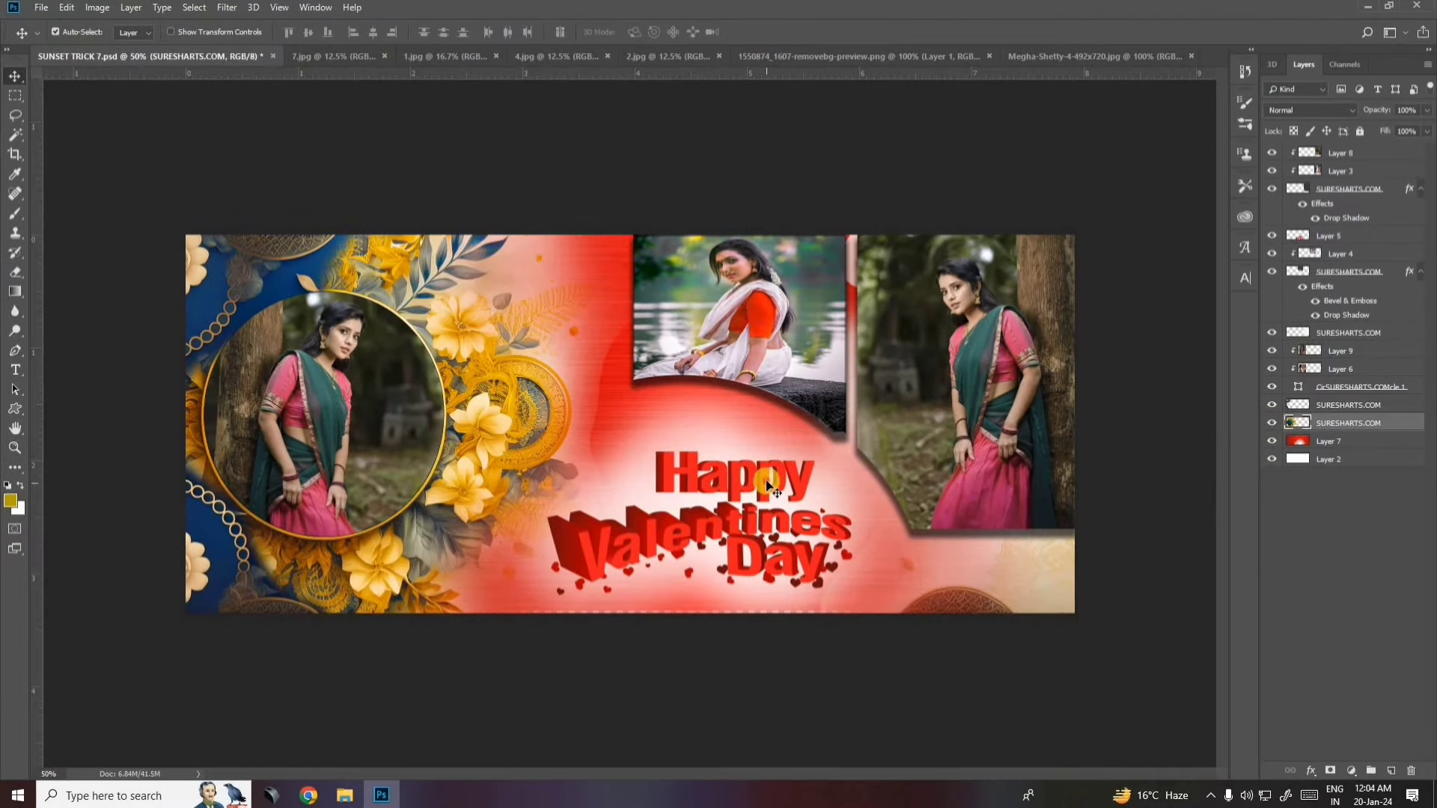
drag(771, 485, 758, 485)
click(1277, 443)
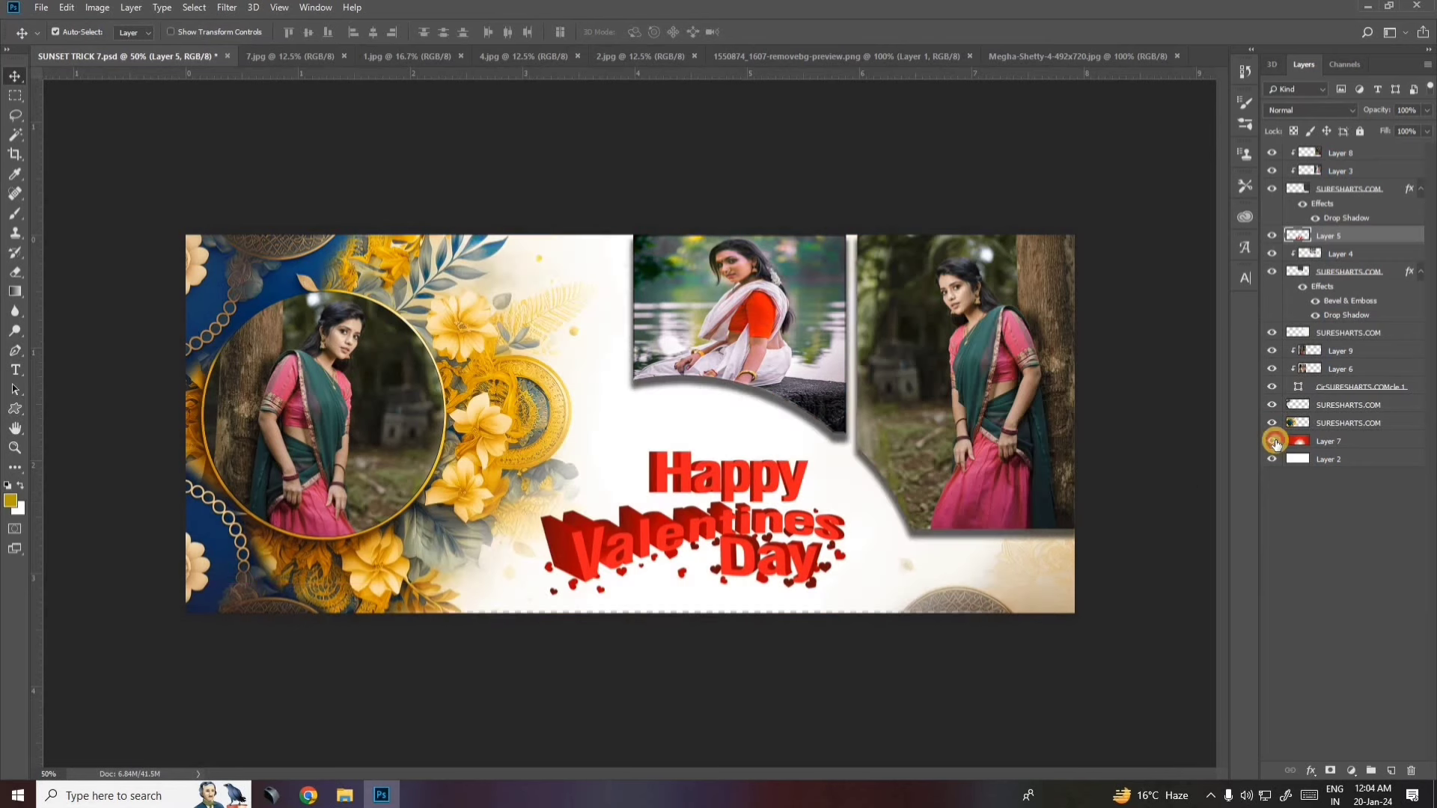
Select the red background layer and switch its style from pattern to gradient overlay.
click(1274, 441)
click(1395, 442)
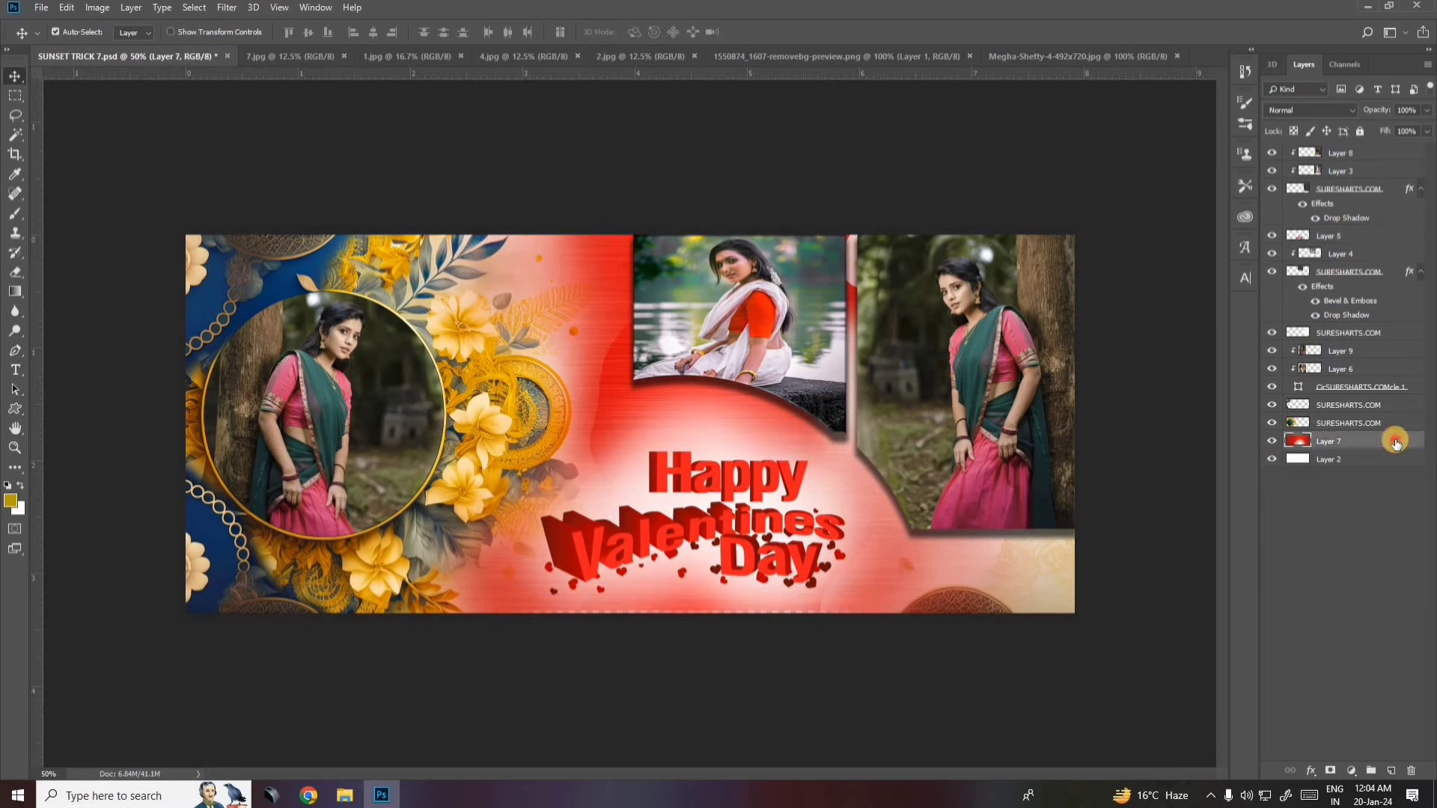
double_click(1206, 649)
click(507, 666)
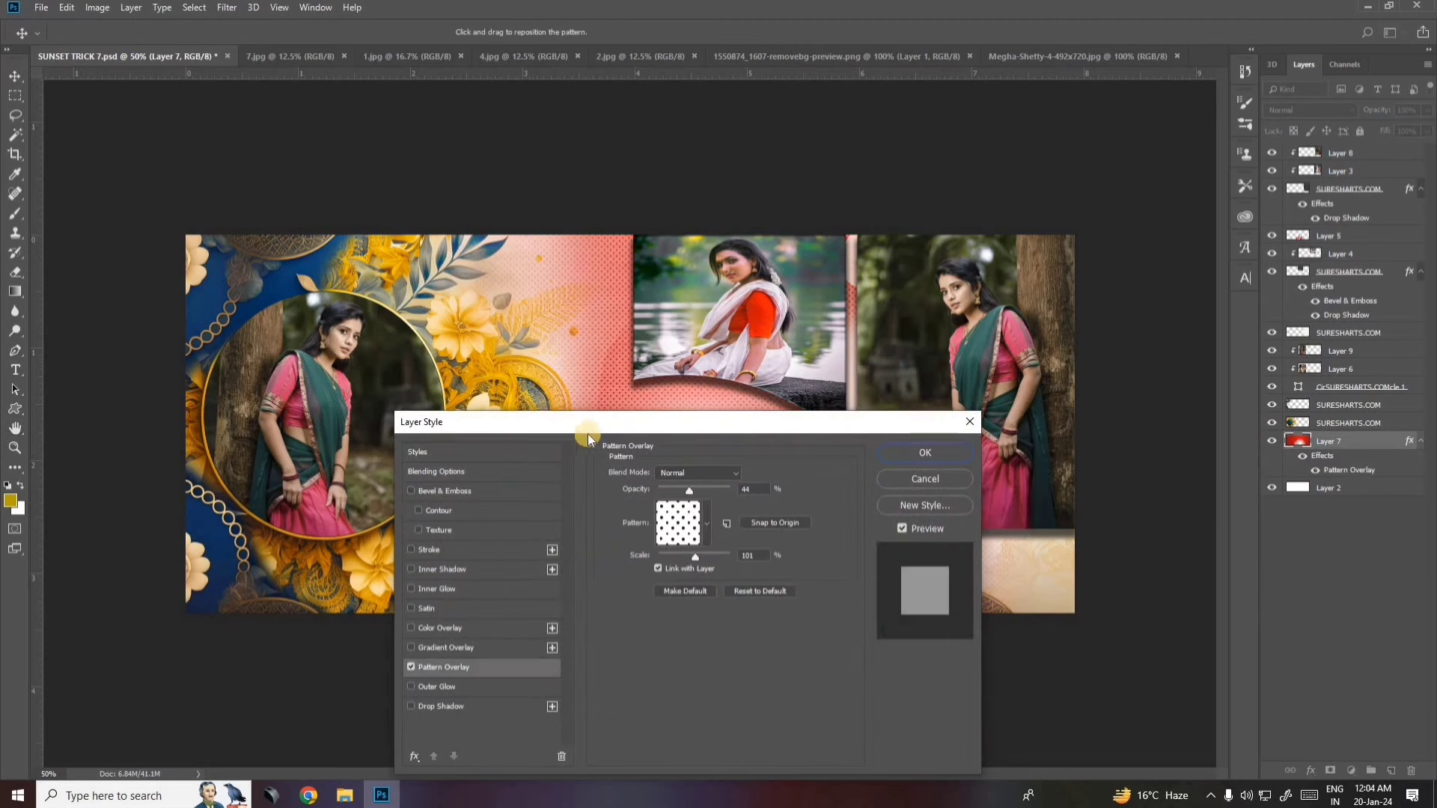
drag(586, 422, 1008, 370)
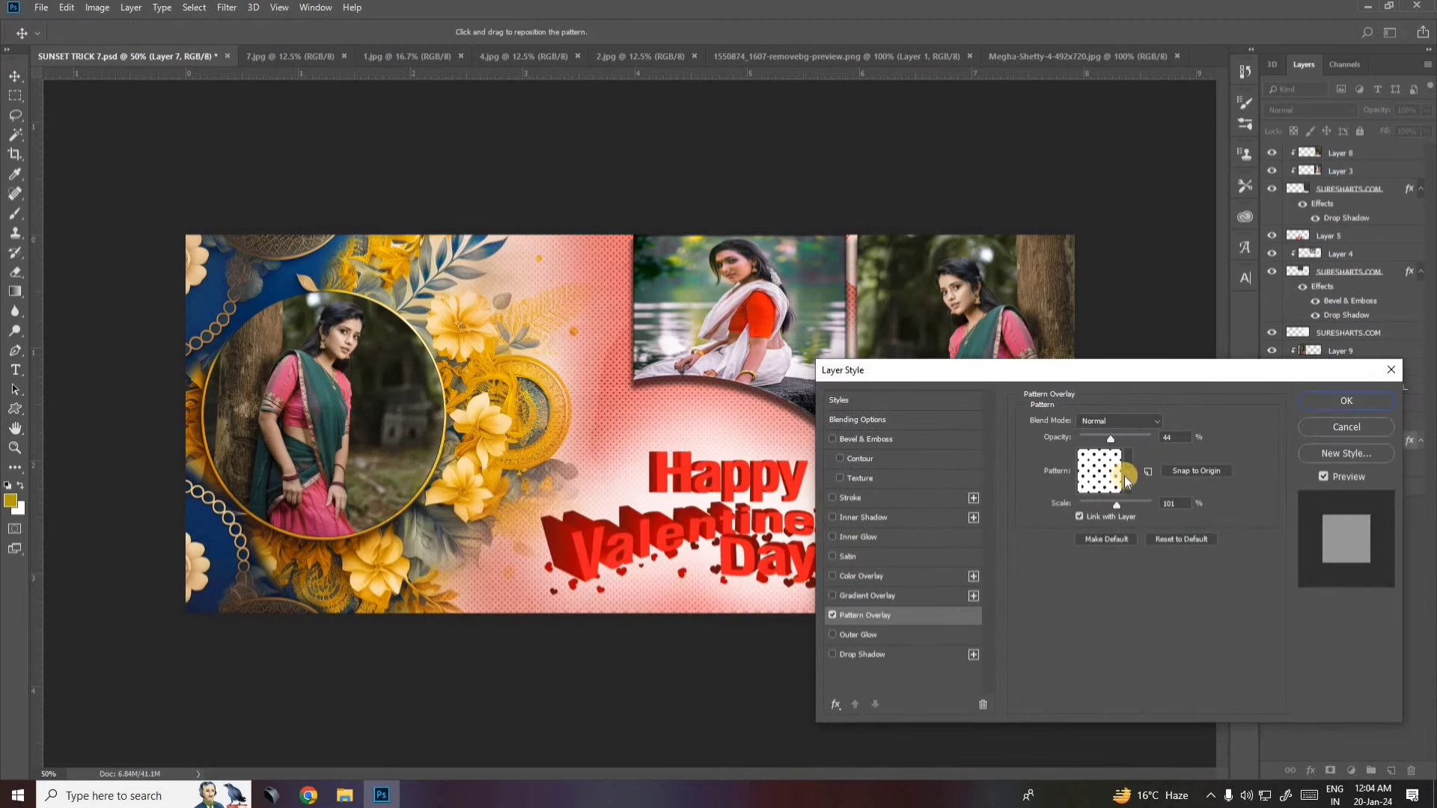
click(831, 616)
click(917, 598)
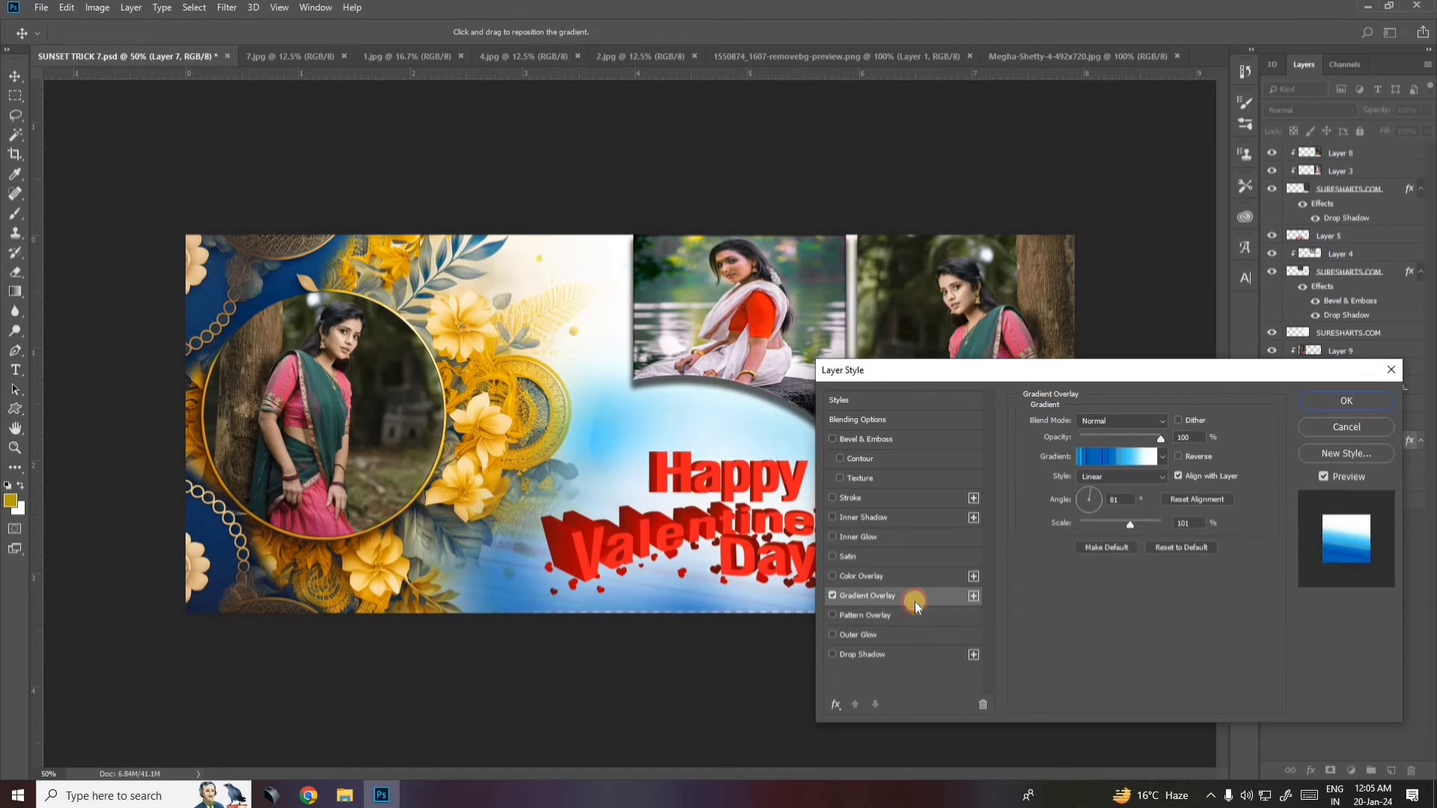
drag(1048, 370, 947, 598)
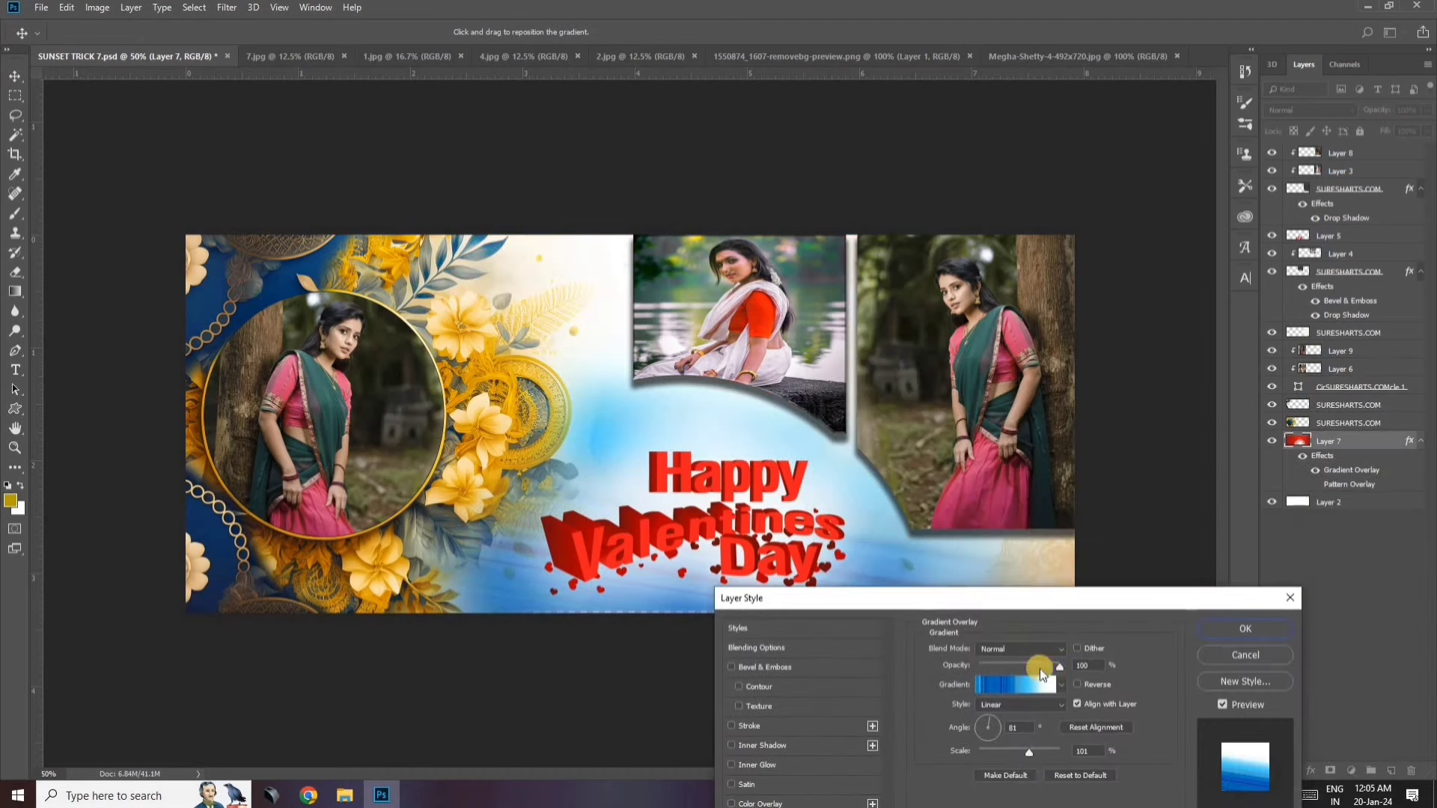
Try blue, orange and lavender presets, then choose the pale yellow and white gradient.
click(1067, 689)
click(953, 638)
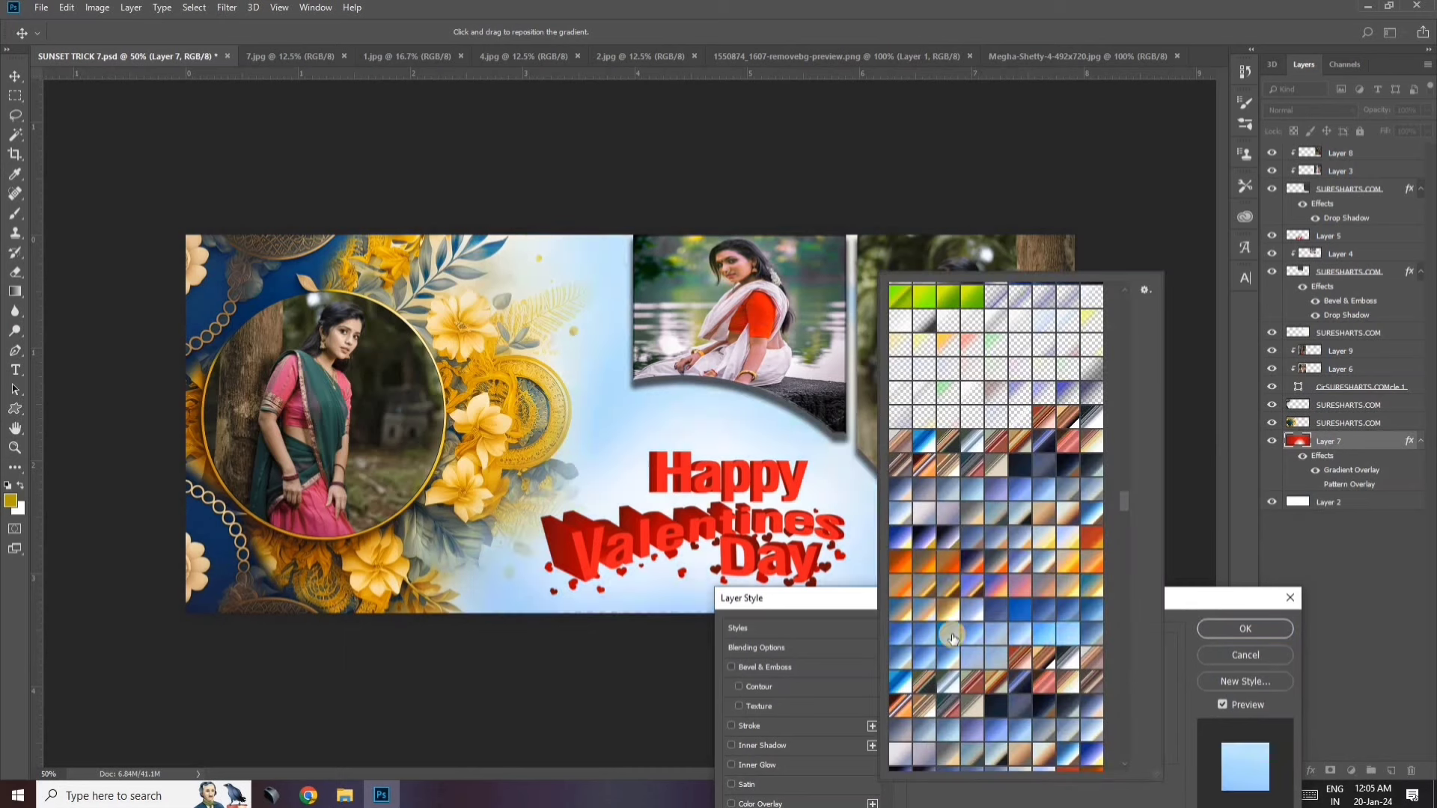
click(953, 637)
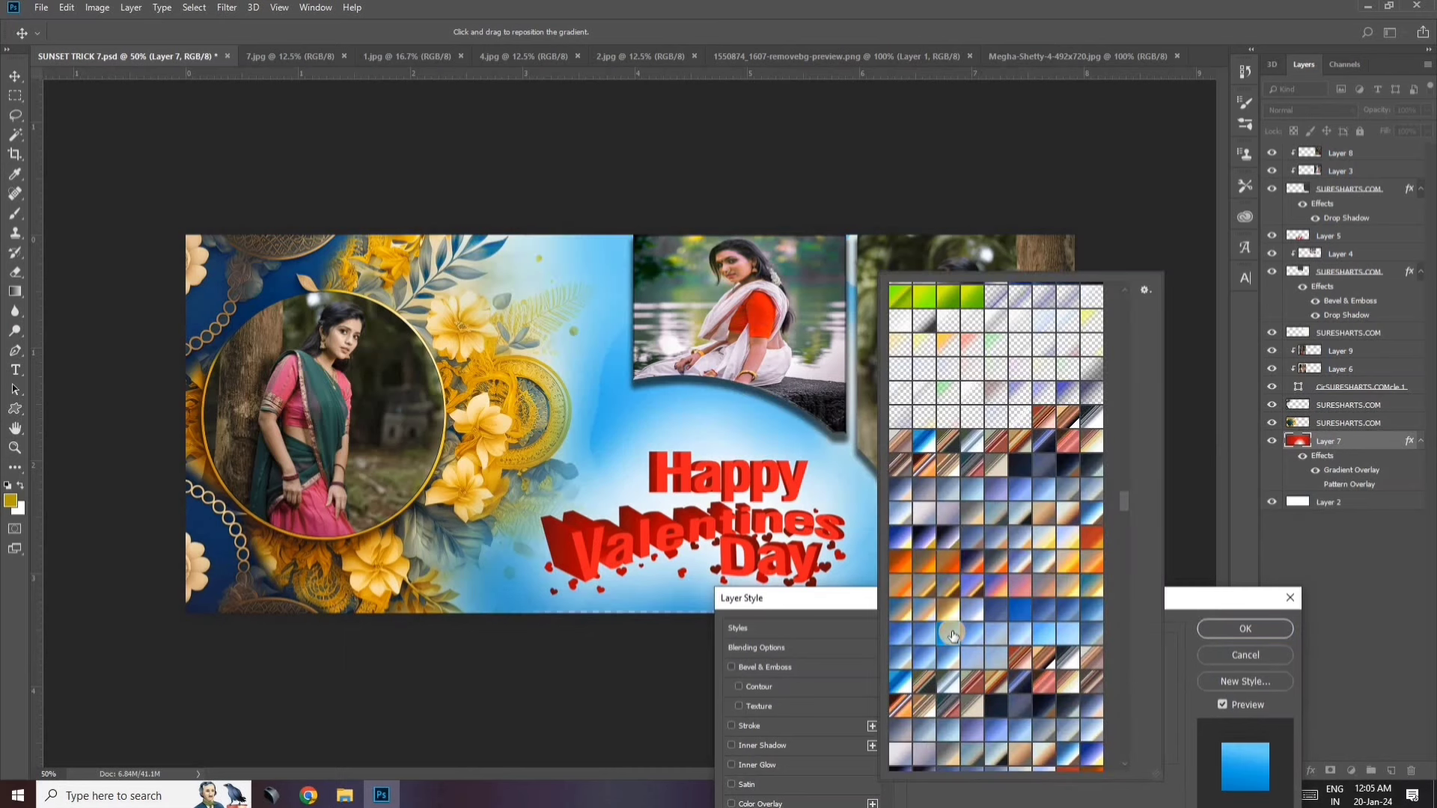
click(1082, 539)
click(930, 540)
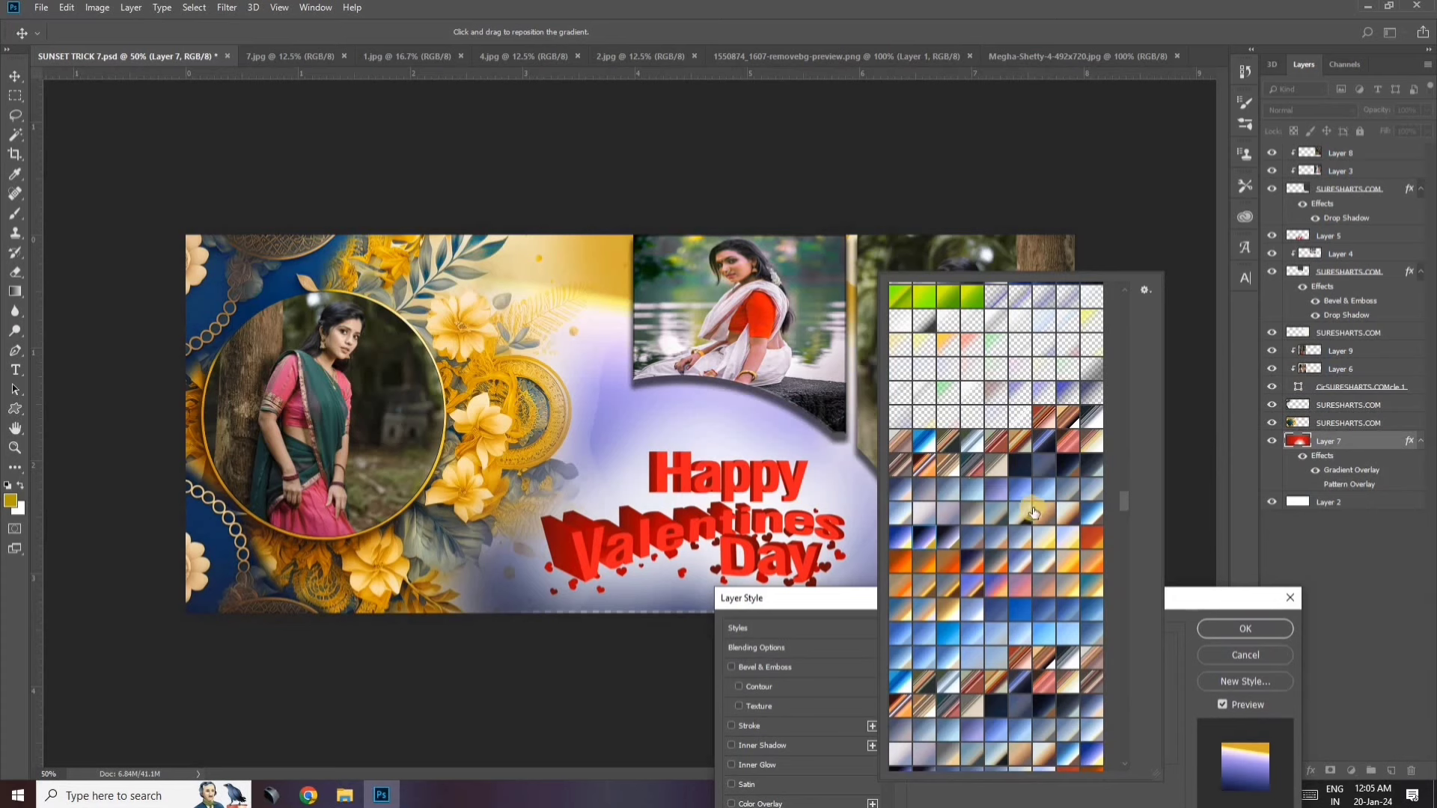
click(1054, 536)
scroll(1054, 535, down, 1)
scroll(1054, 535, down, 1)
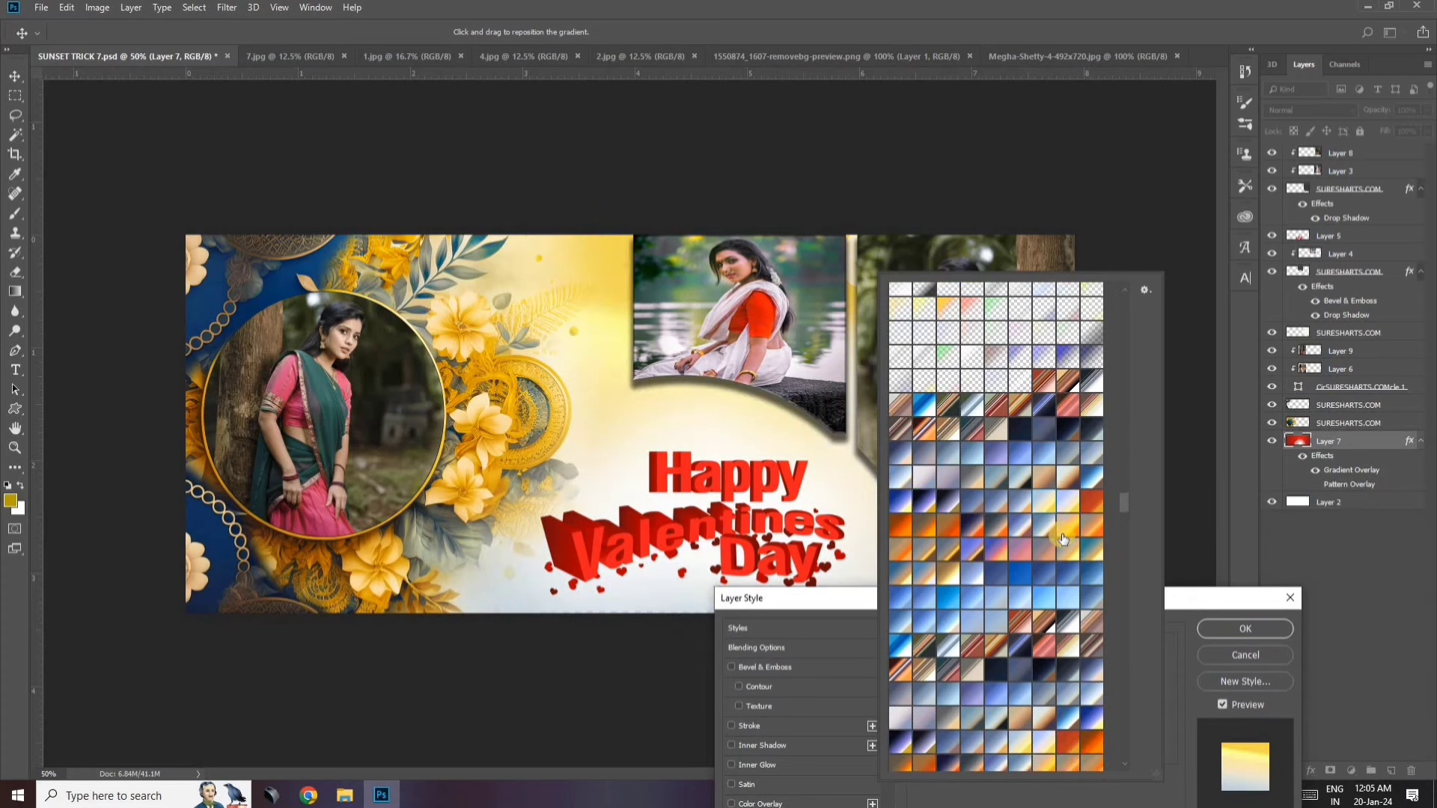
scroll(1054, 535, down, 1)
Reposition the pale yellow gradient and confirm the layer style.
click(619, 477)
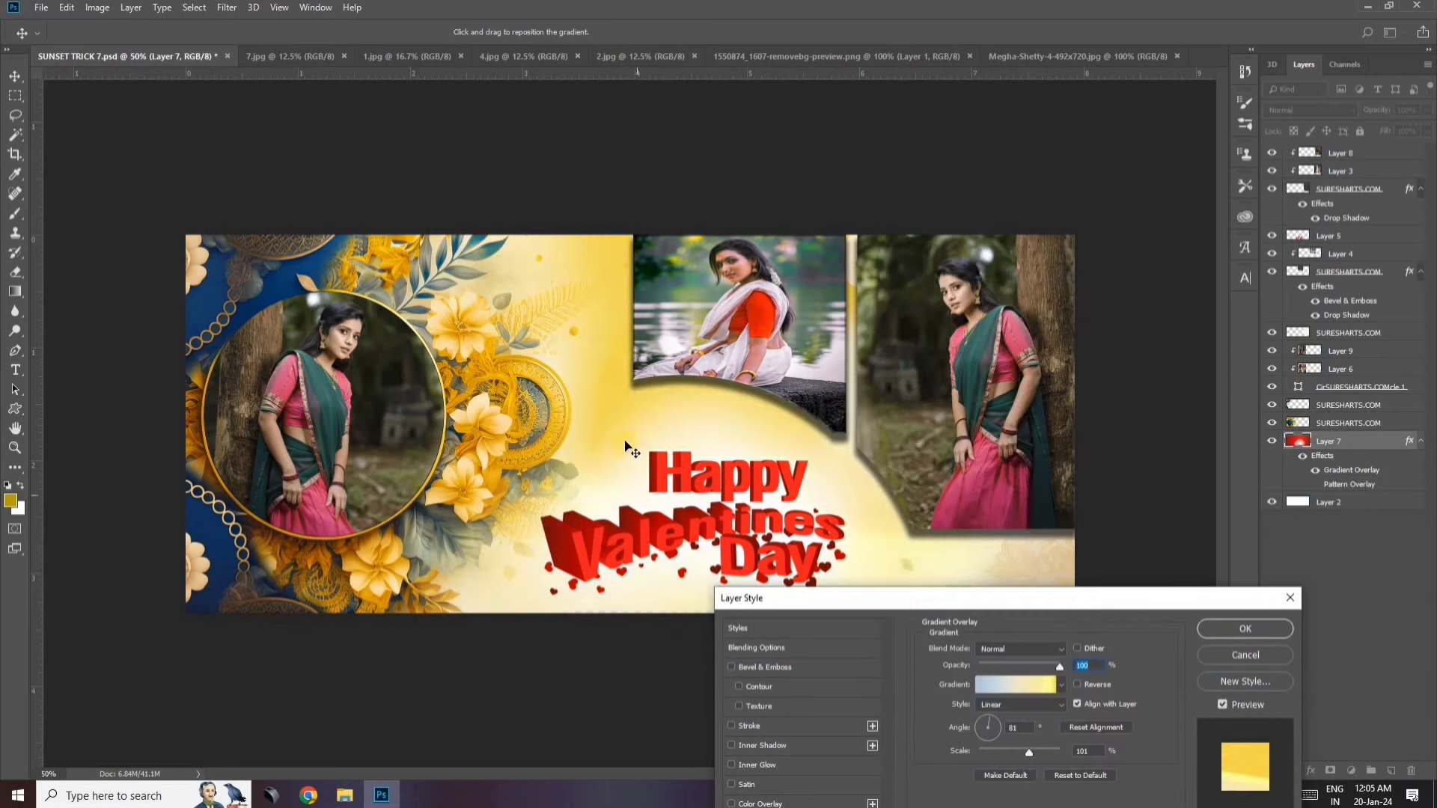
drag(593, 521, 594, 526)
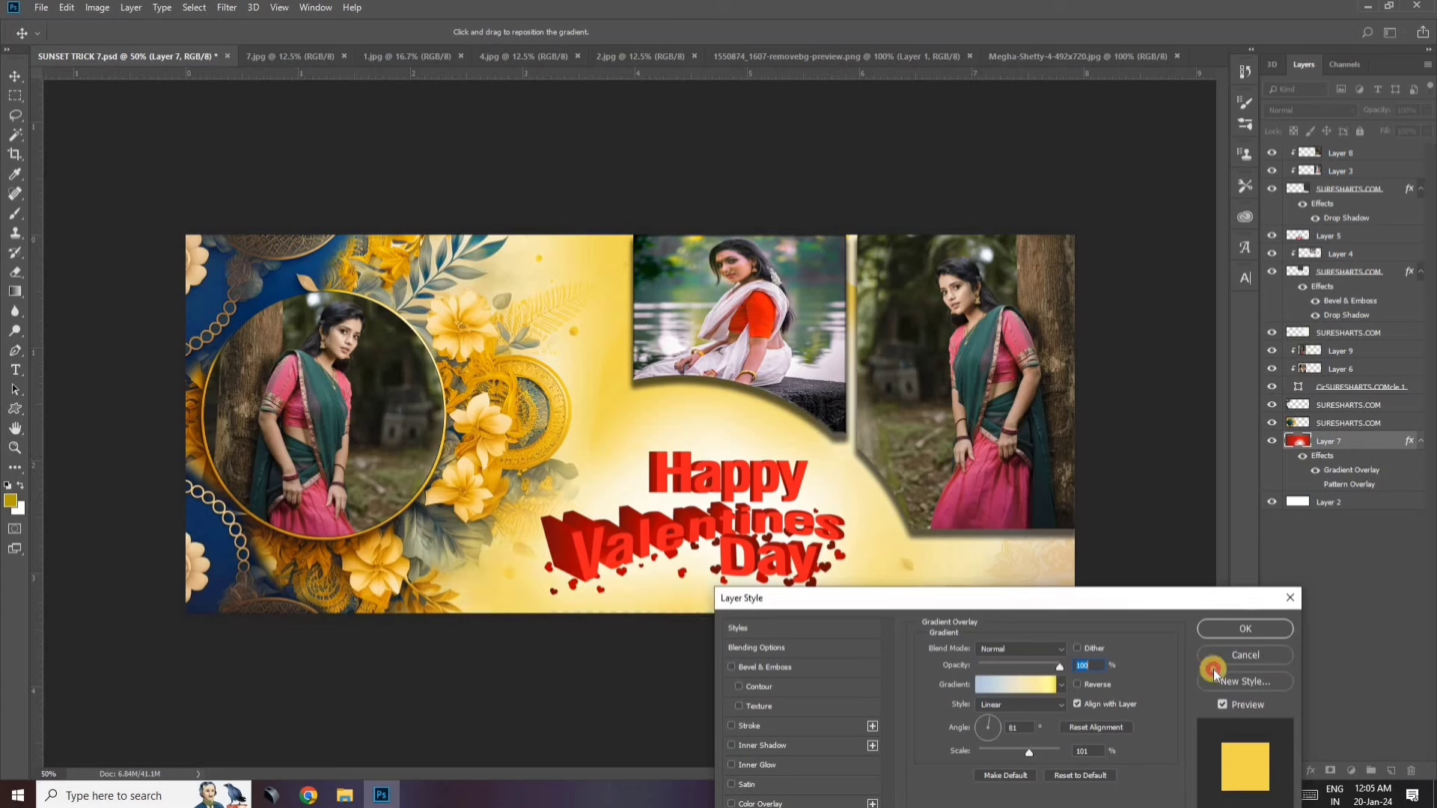
click(1244, 629)
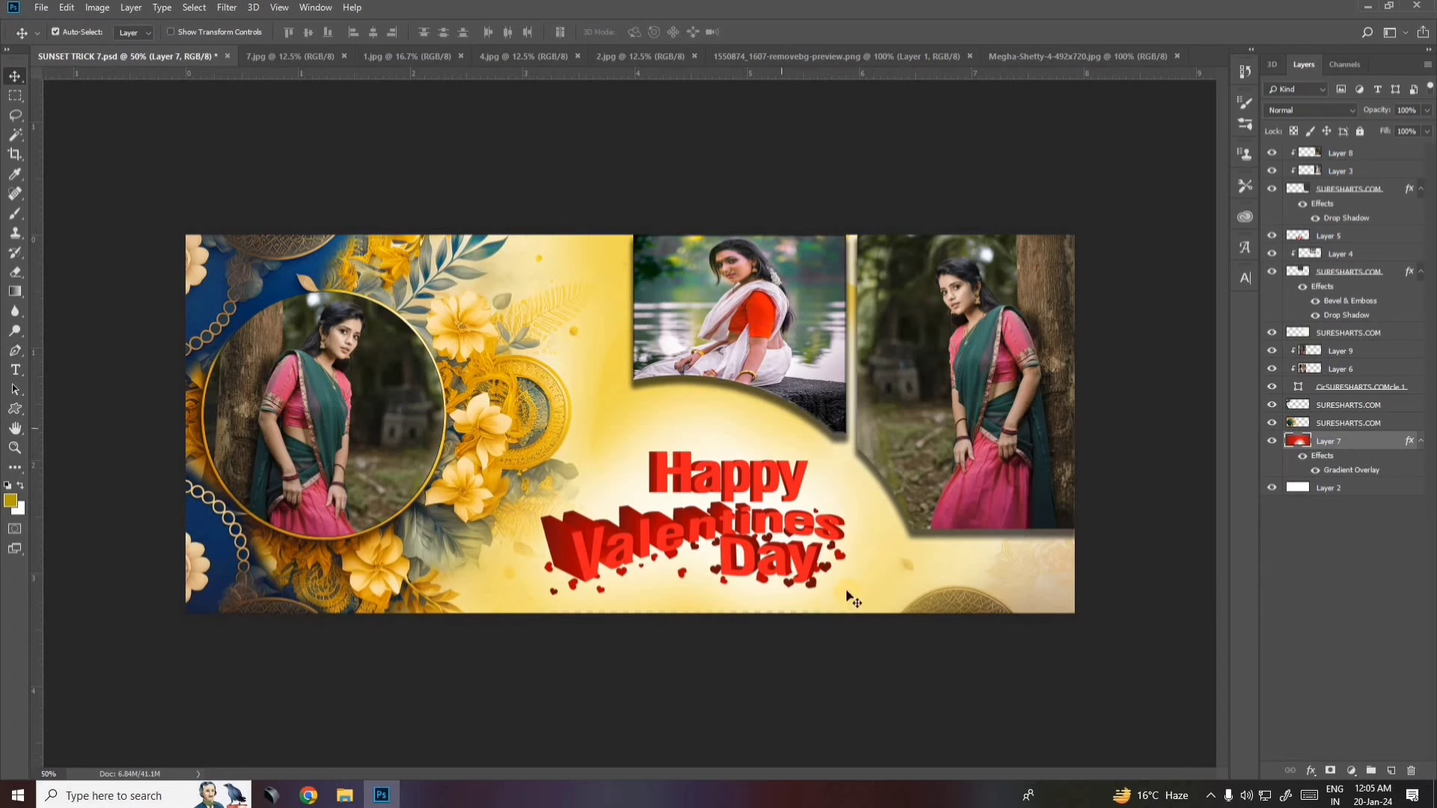
Shift the Happy Valentines Day graphic slightly to the left.
click(926, 592)
drag(741, 494, 715, 483)
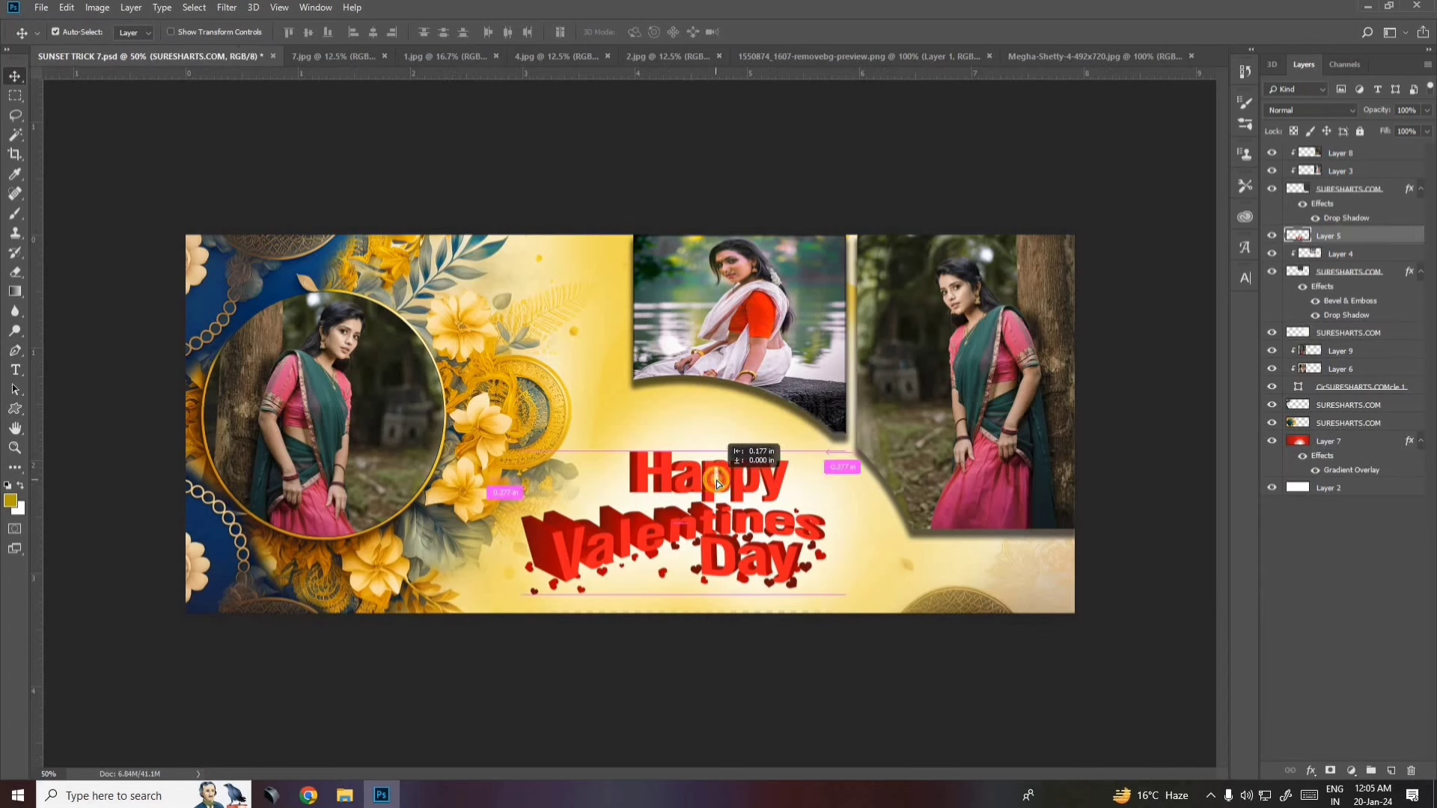
drag(714, 481, 723, 481)
Back in the banner document, select all layers from Layer 8 down to Layer 2.
click(289, 52)
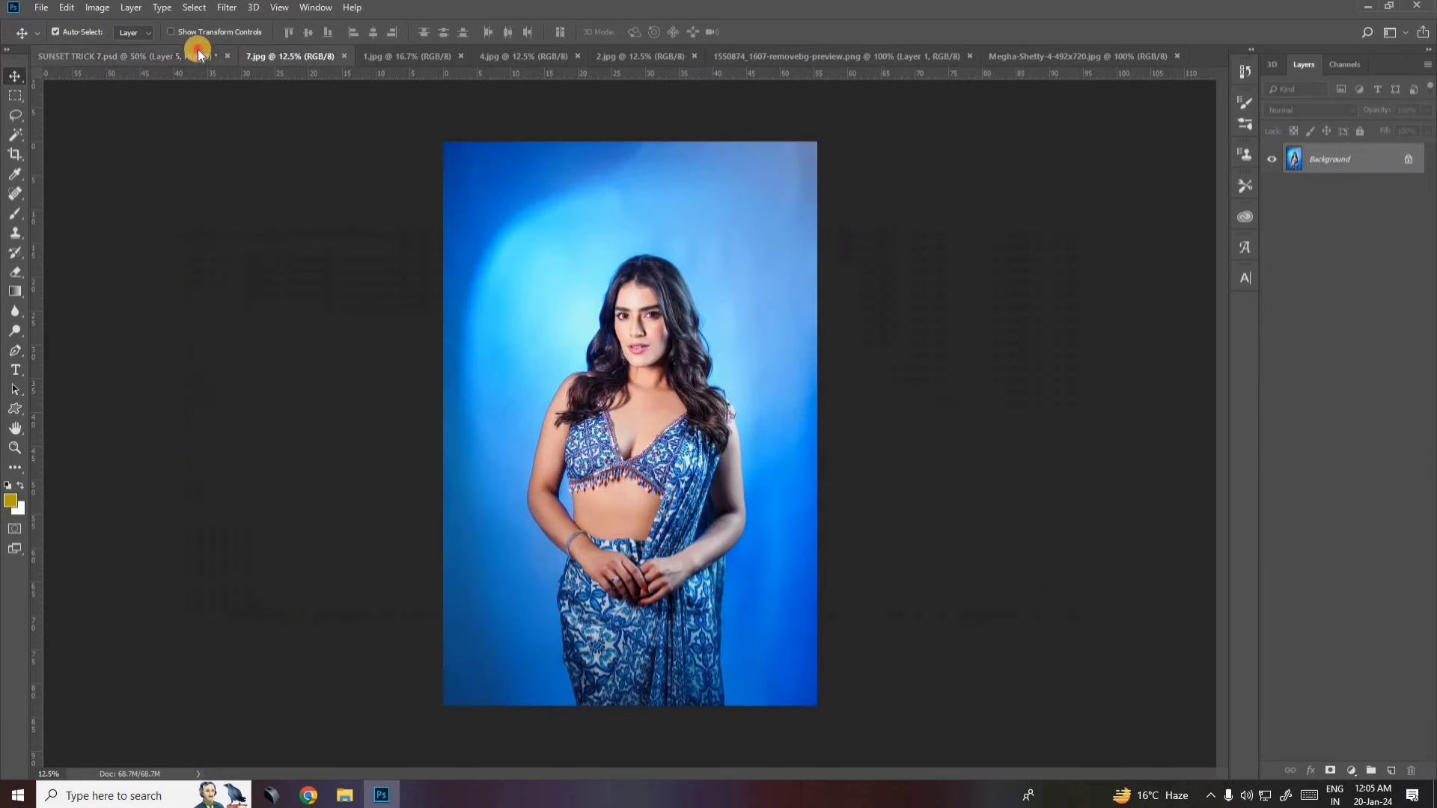
click(193, 53)
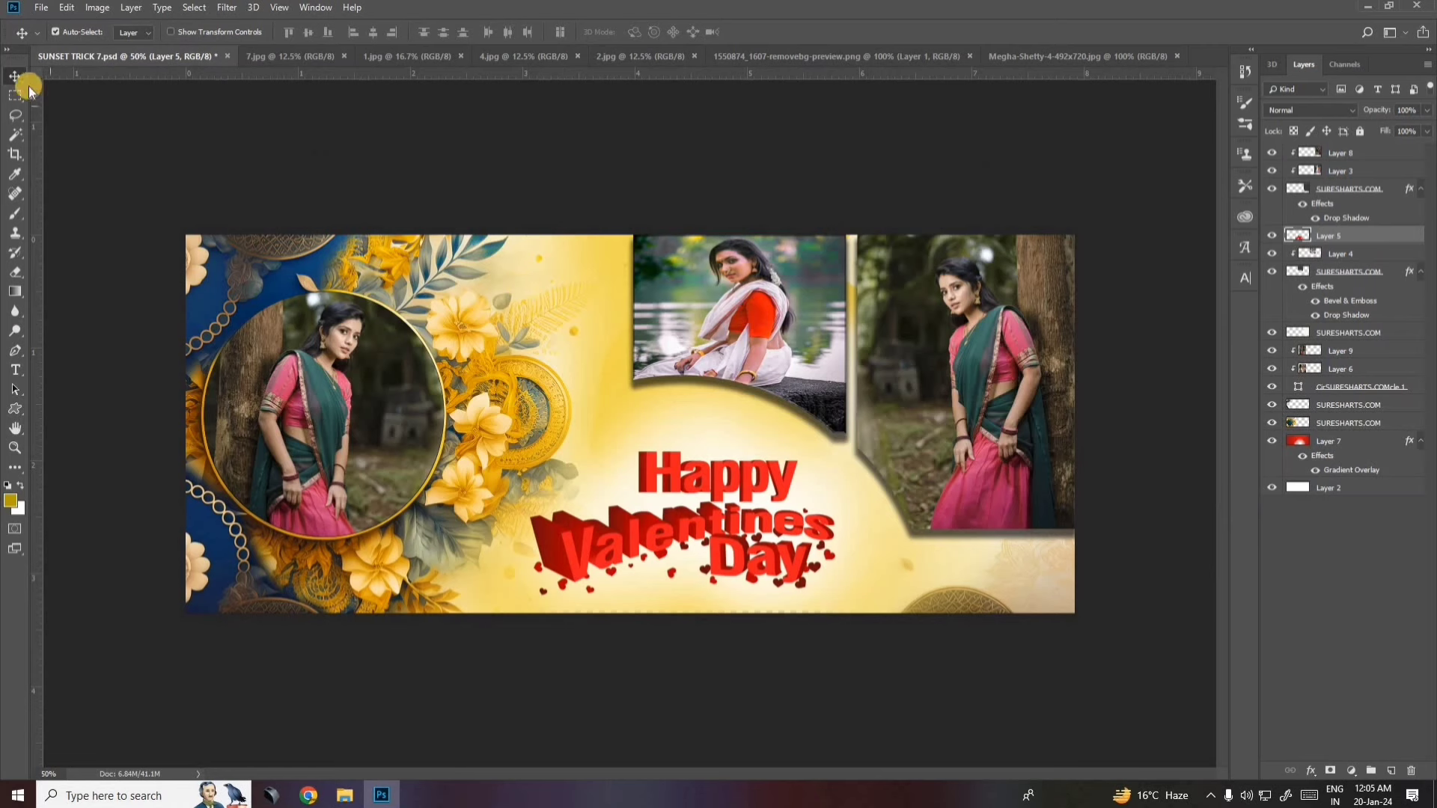
click(1377, 154)
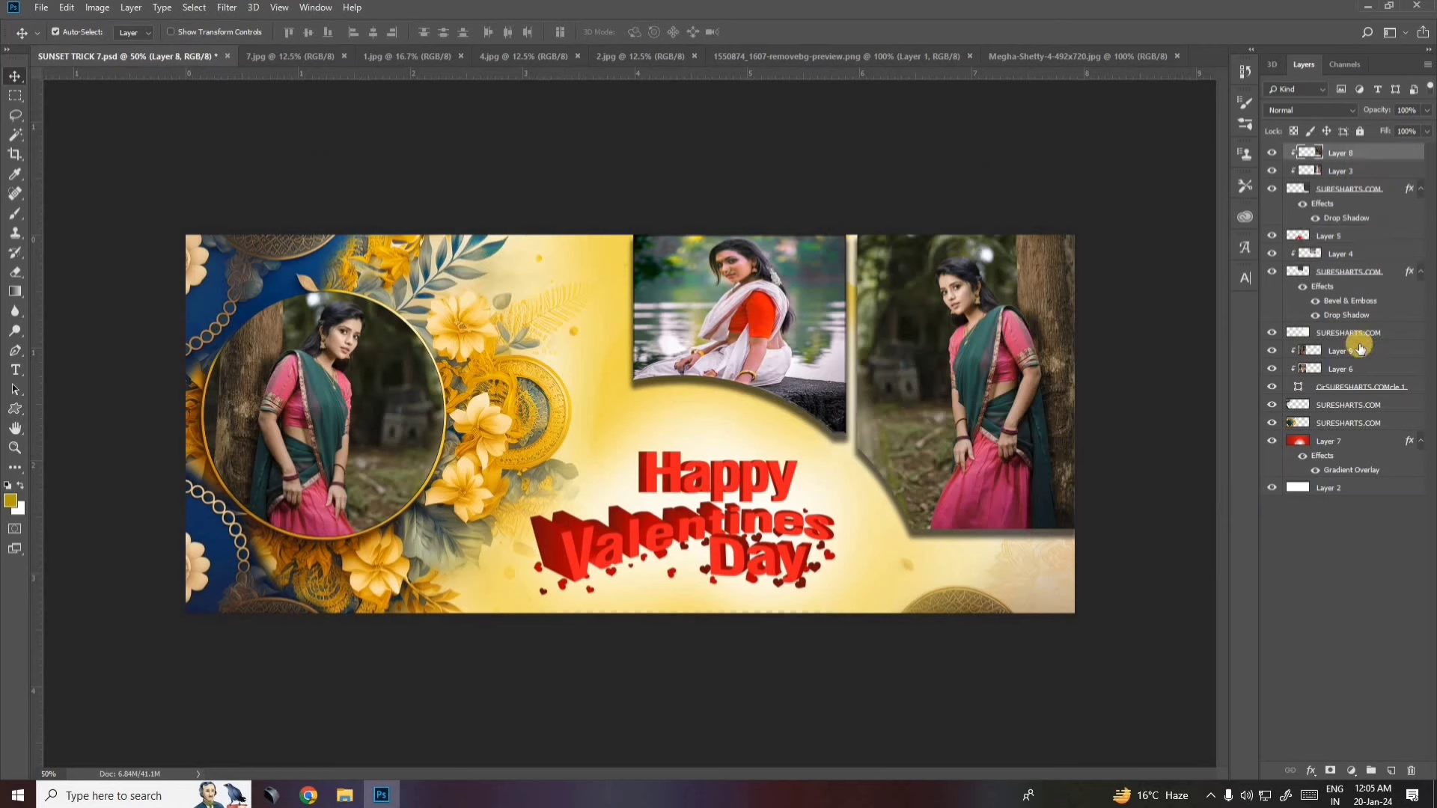
shift+click(1375, 490)
Merge the selected layers into one and crop the banner to its canvas.
key(ctrl+e)
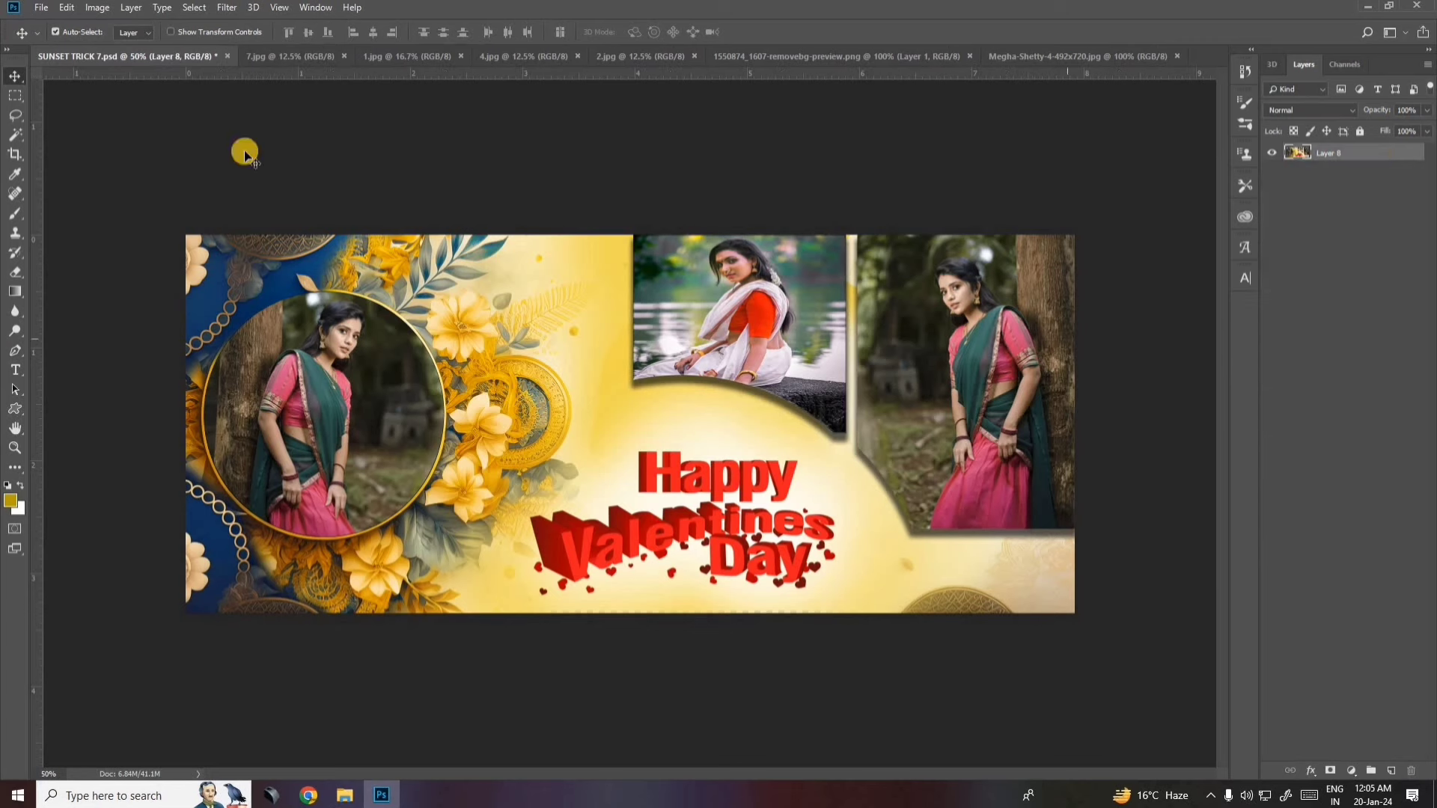
click(22, 153)
click(631, 235)
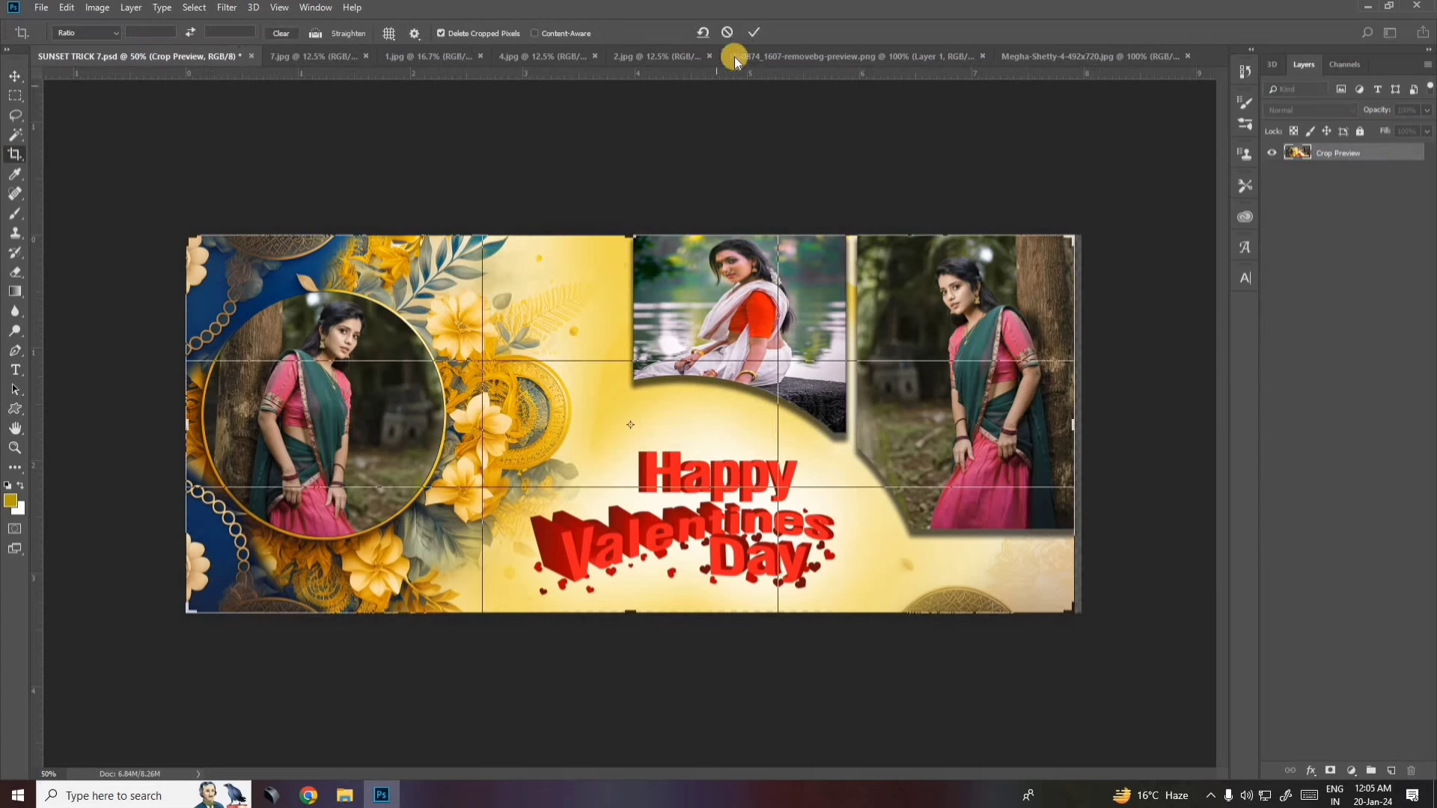
click(780, 42)
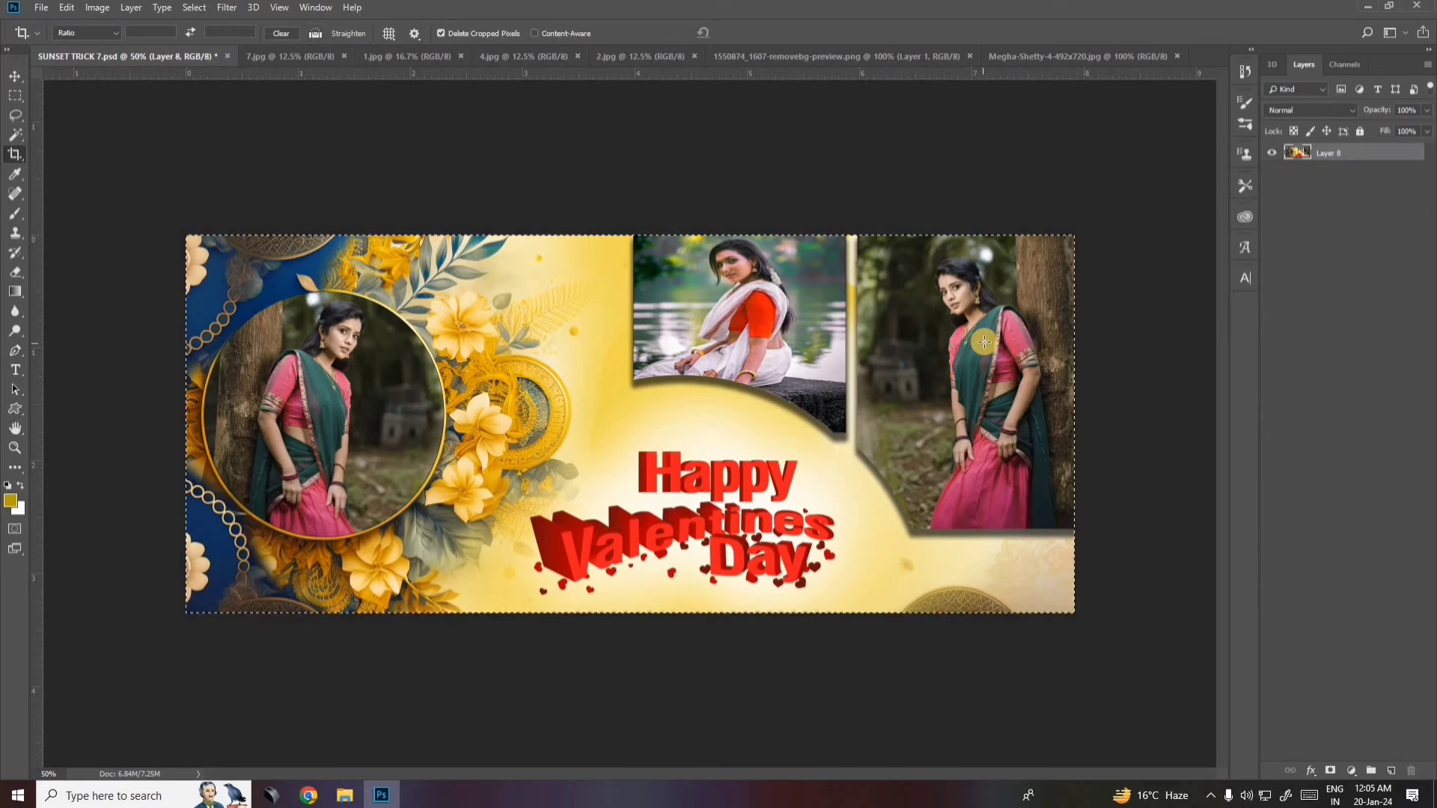
Copy the whole banner and paste it into a new A4 print document.
key(ctrl+a)
key(ctrl+n)
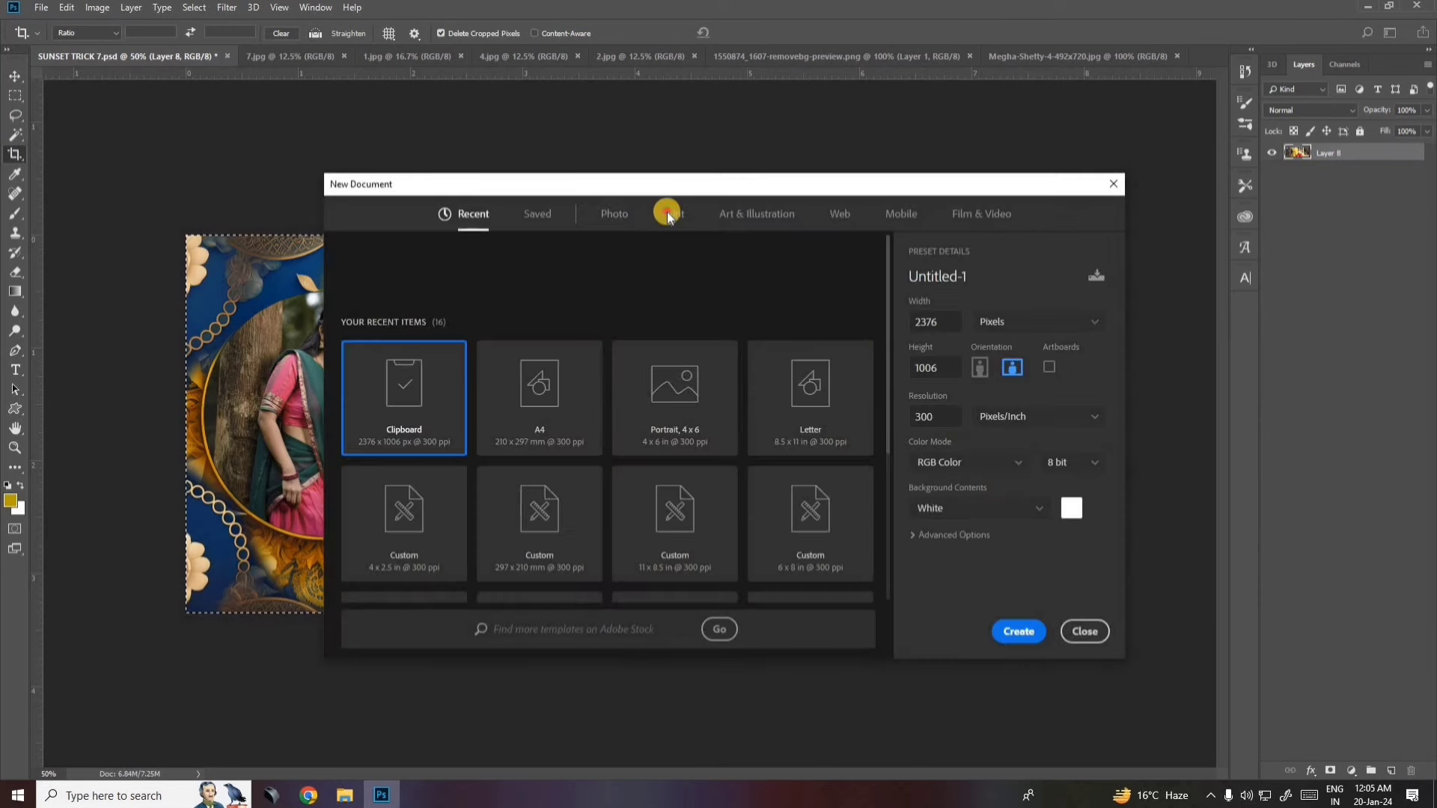
click(672, 214)
click(823, 322)
click(1018, 631)
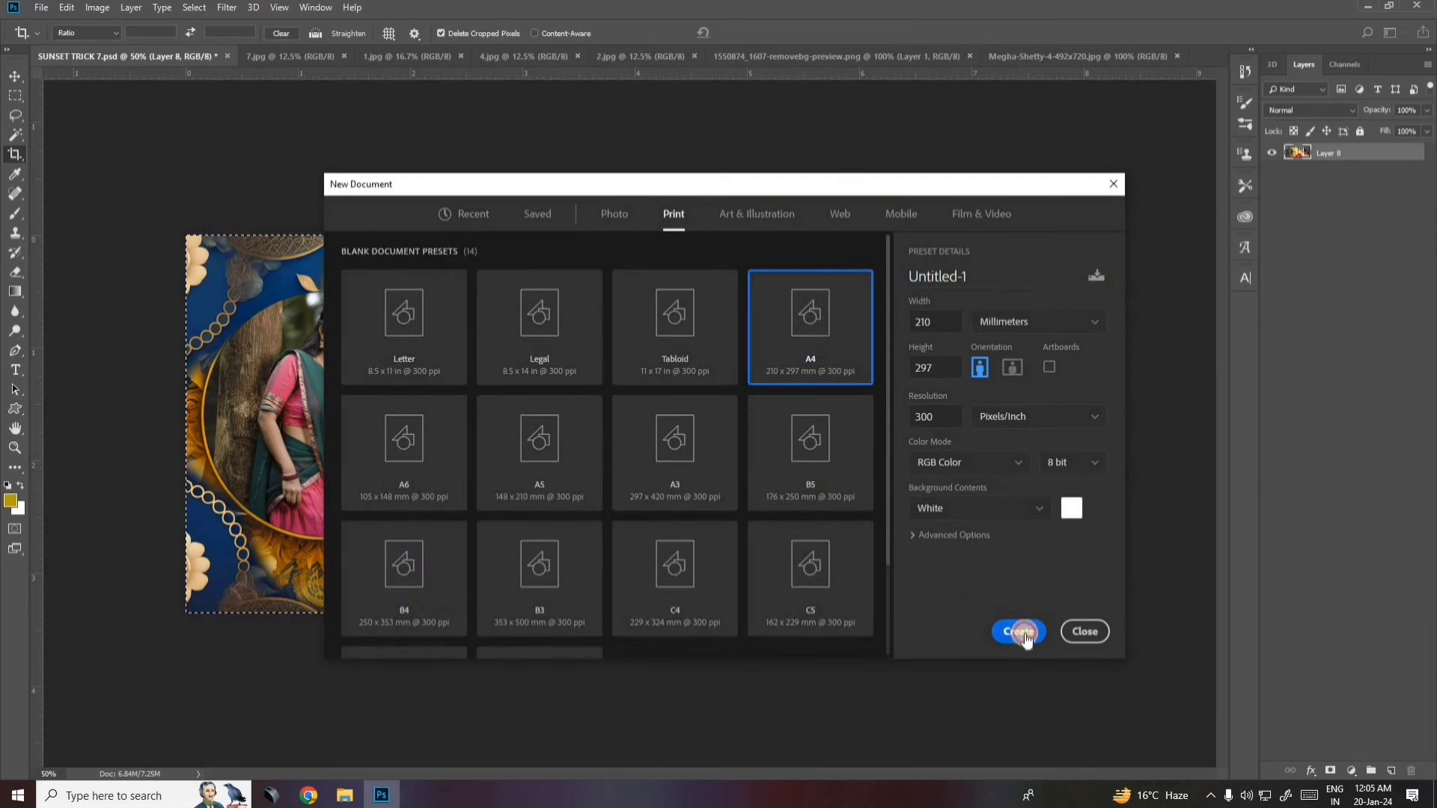
key(ctrl+v)
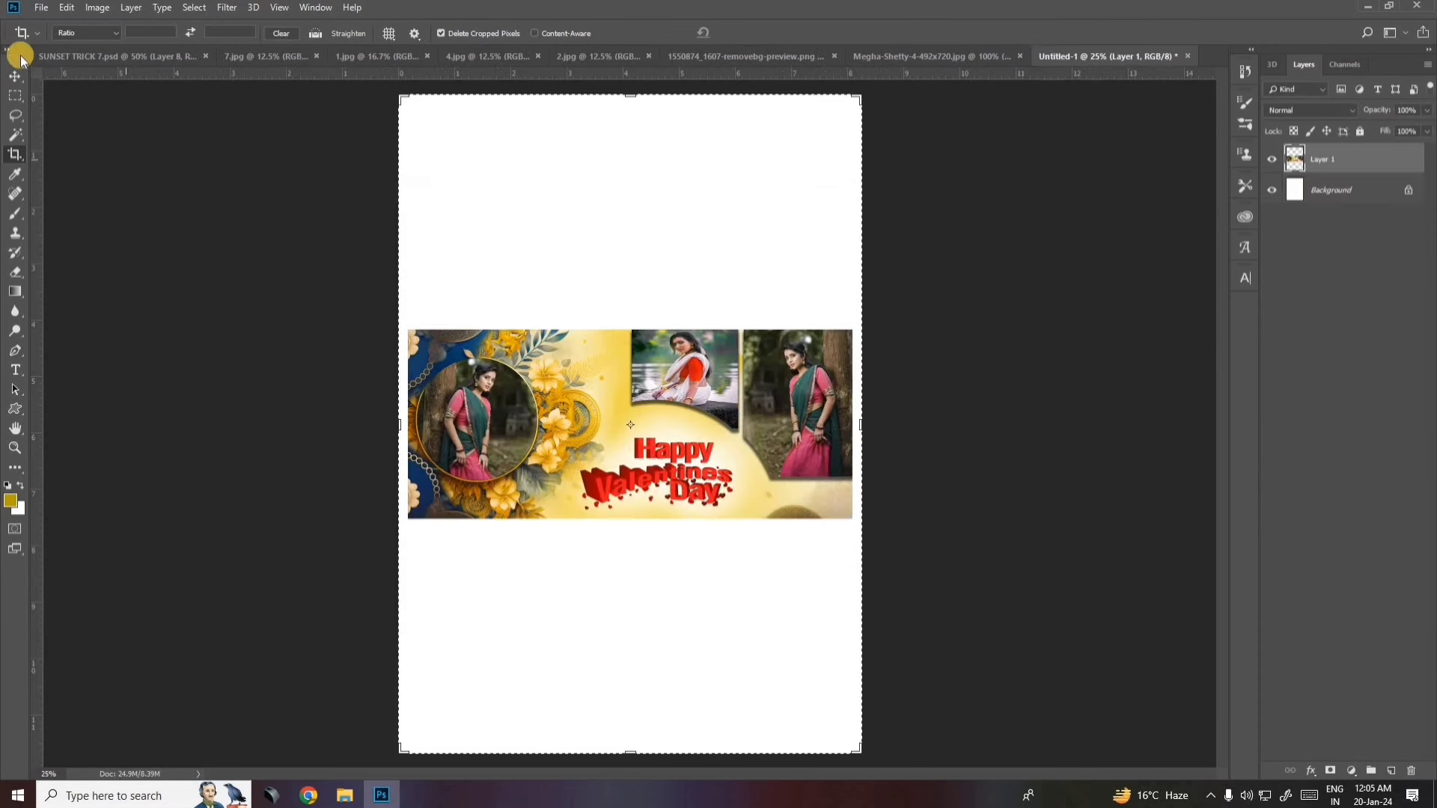
Give the banner a black 2 px stroke layer style.
click(15, 75)
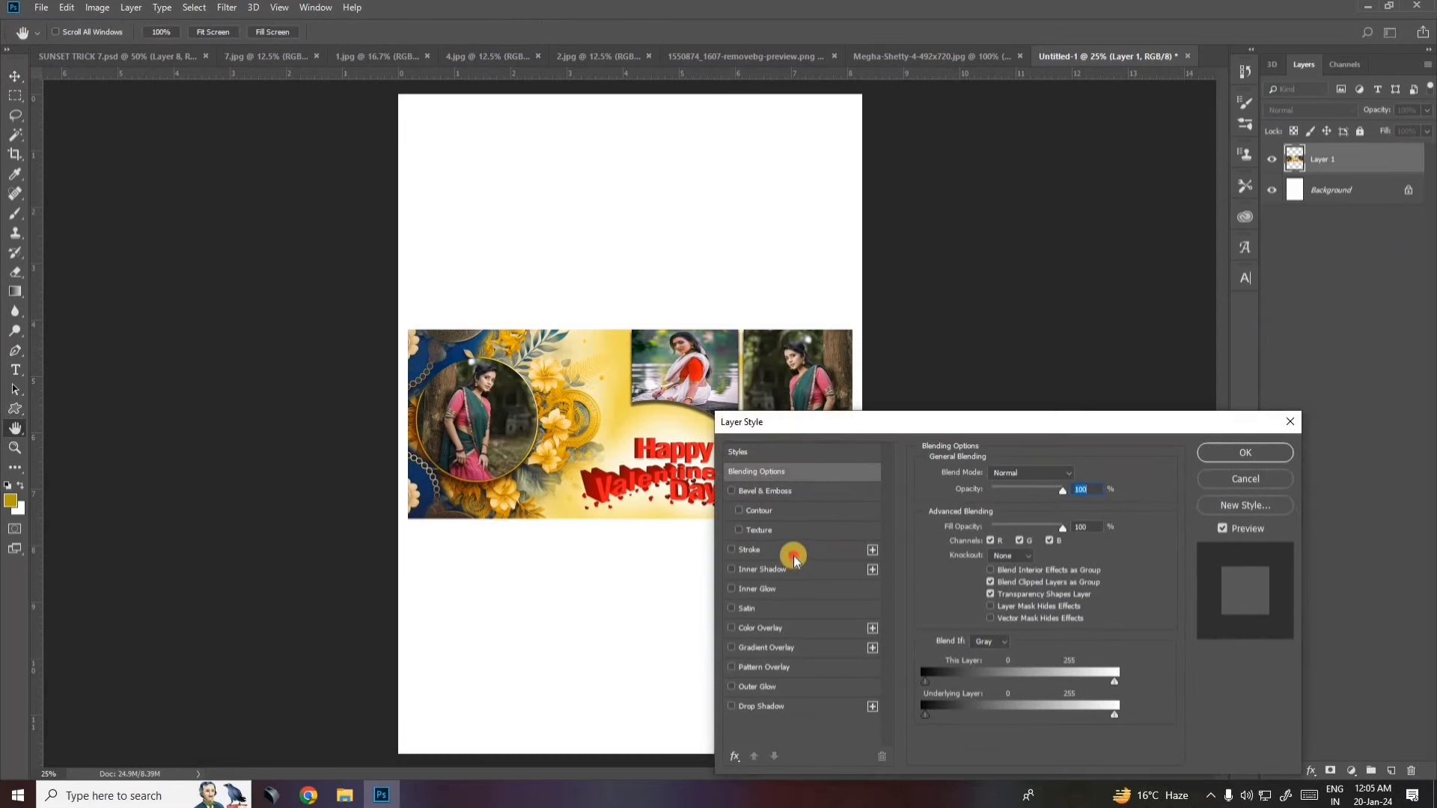
click(793, 554)
click(968, 584)
drag(1123, 587, 1205, 703)
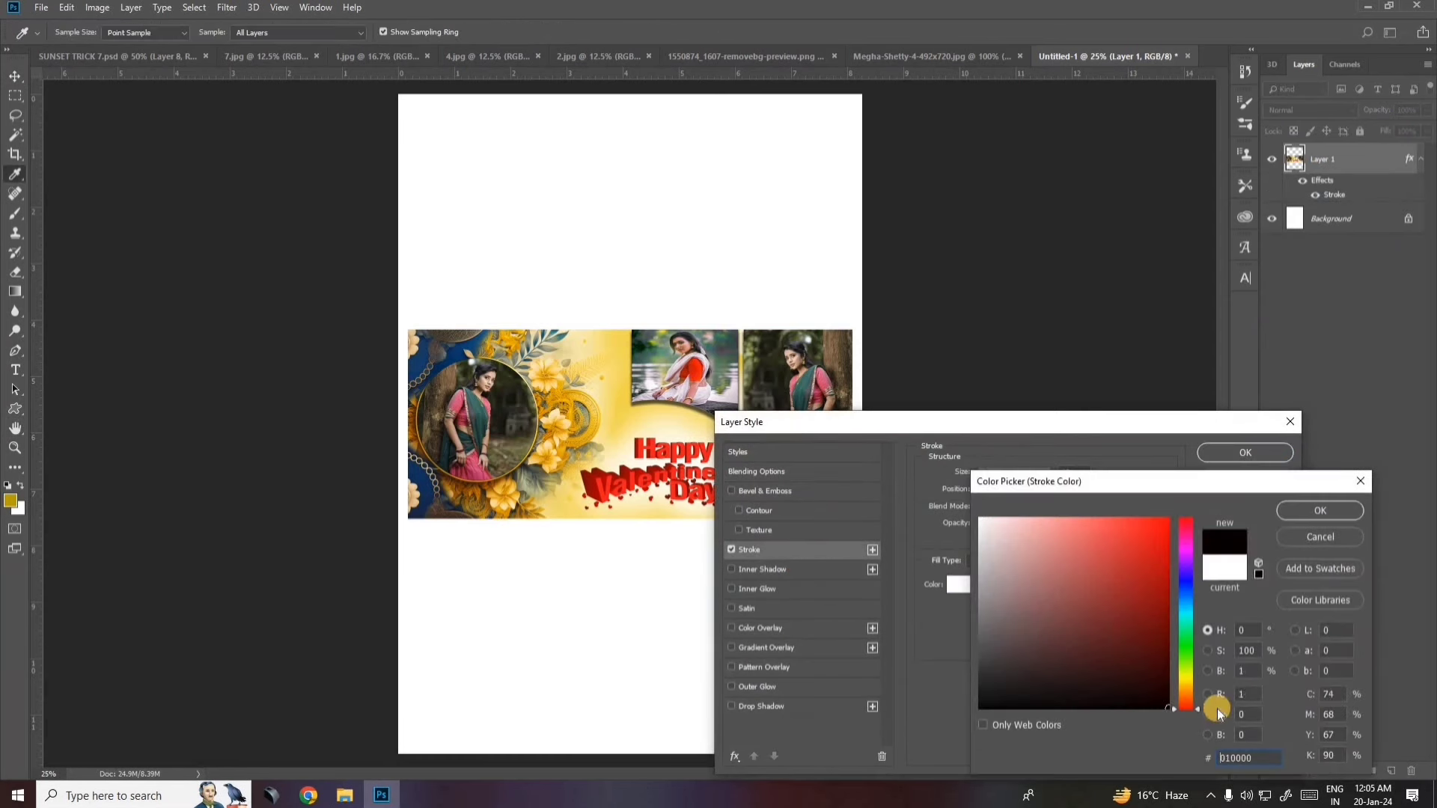
click(1293, 513)
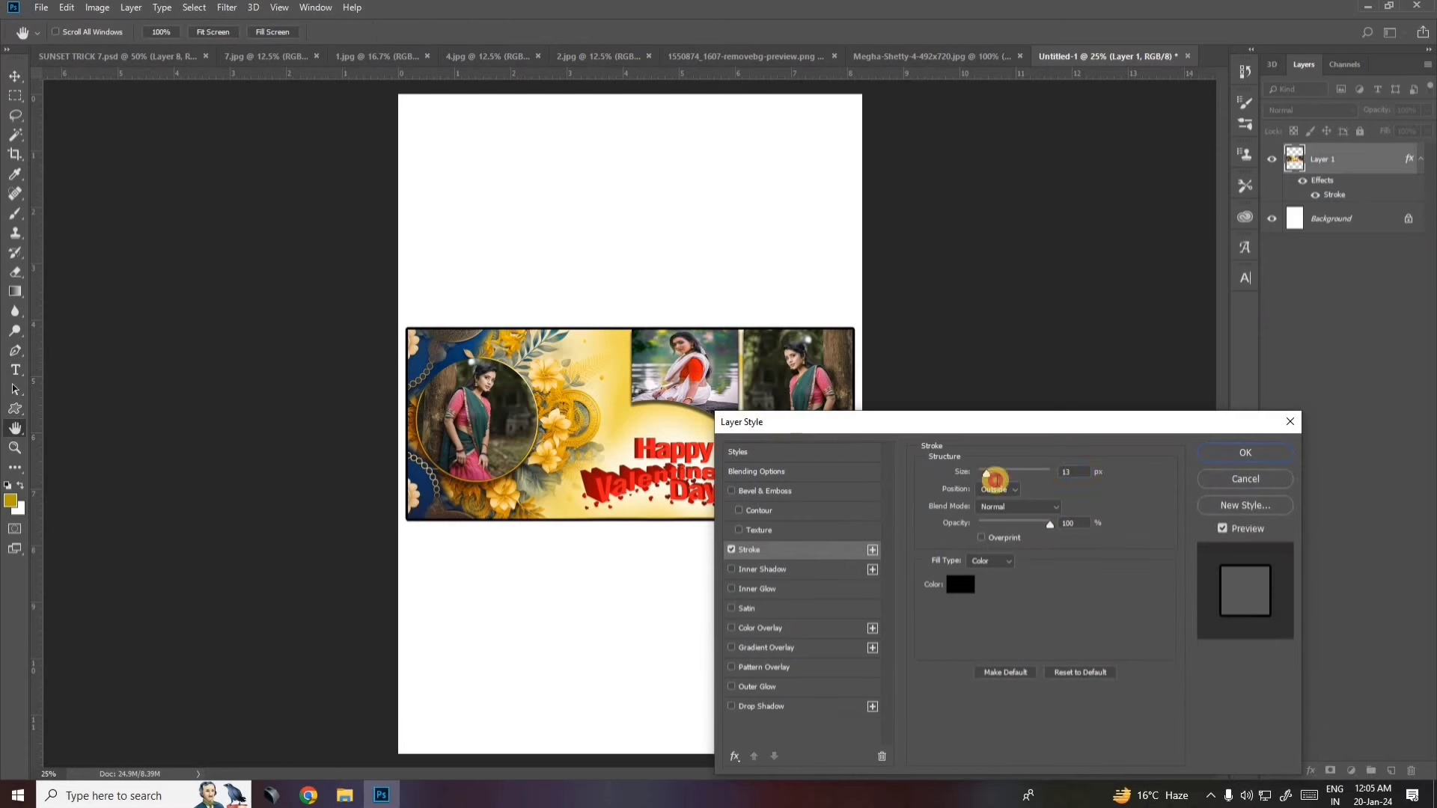
click(992, 477)
text(2)
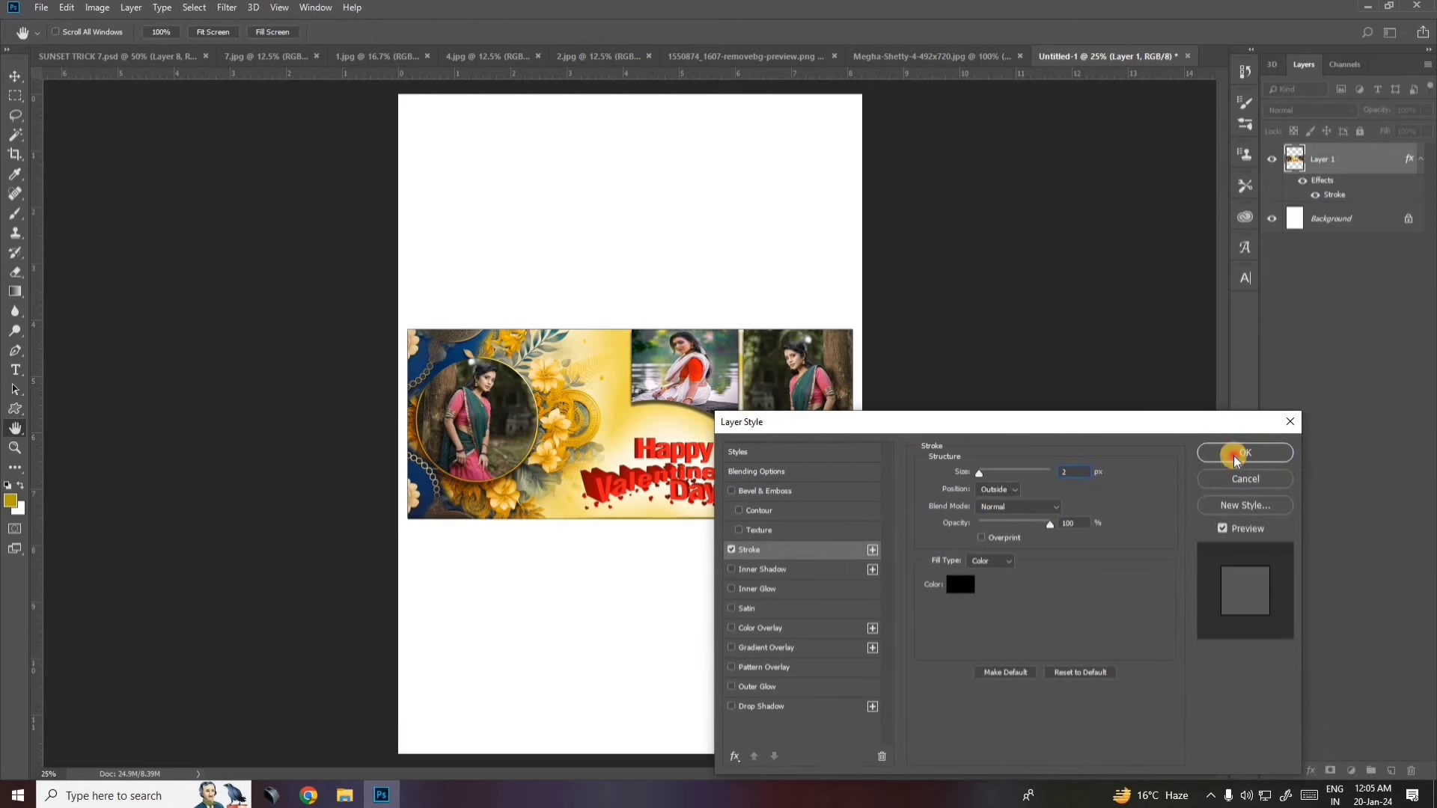
click(1237, 453)
Move the banner to the top of the A4 page and bring up Print.
key(v)
drag(703, 394, 705, 198)
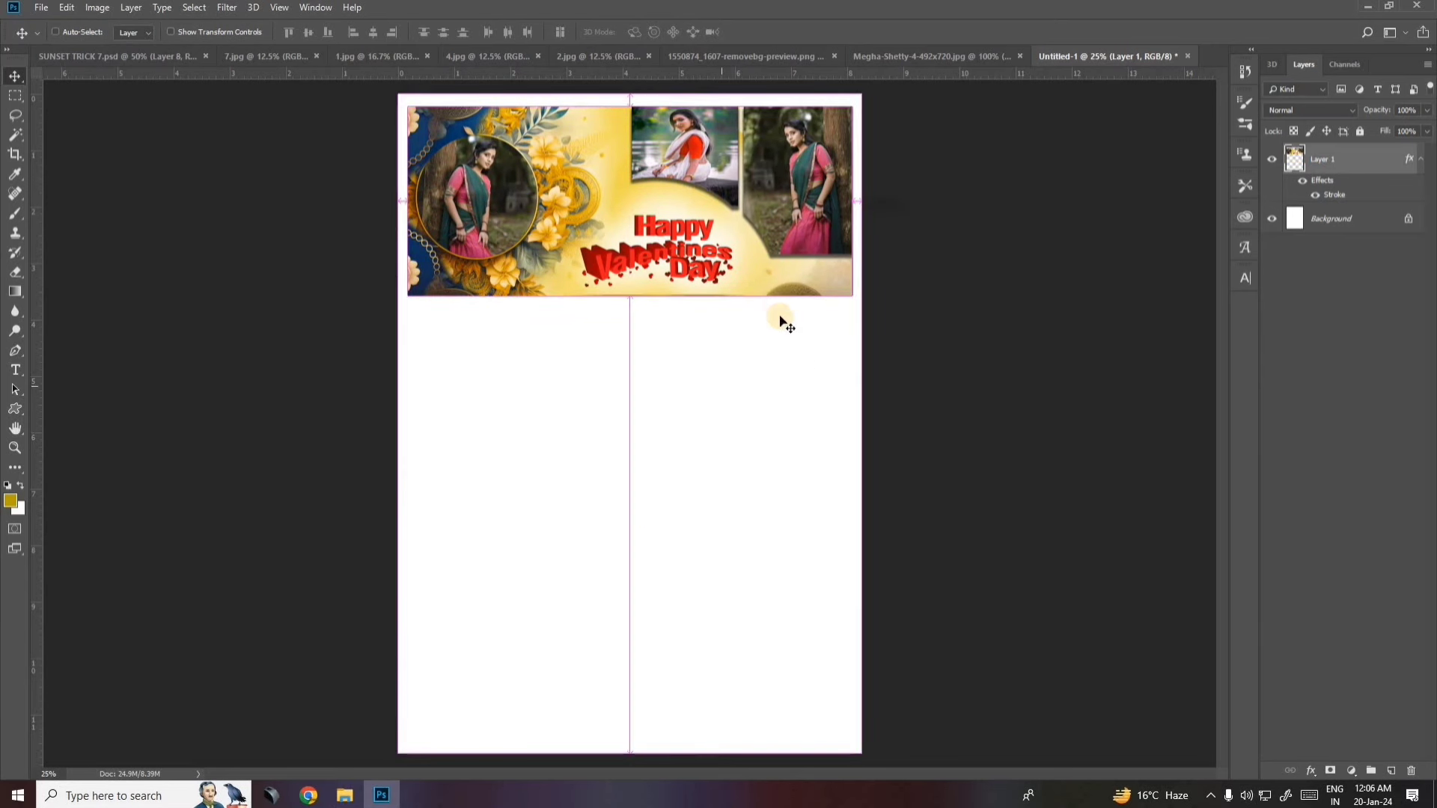
key(ctrl+p)
Switch the printer from the Canon G2010 to the EPSON L805.
click(833, 283)
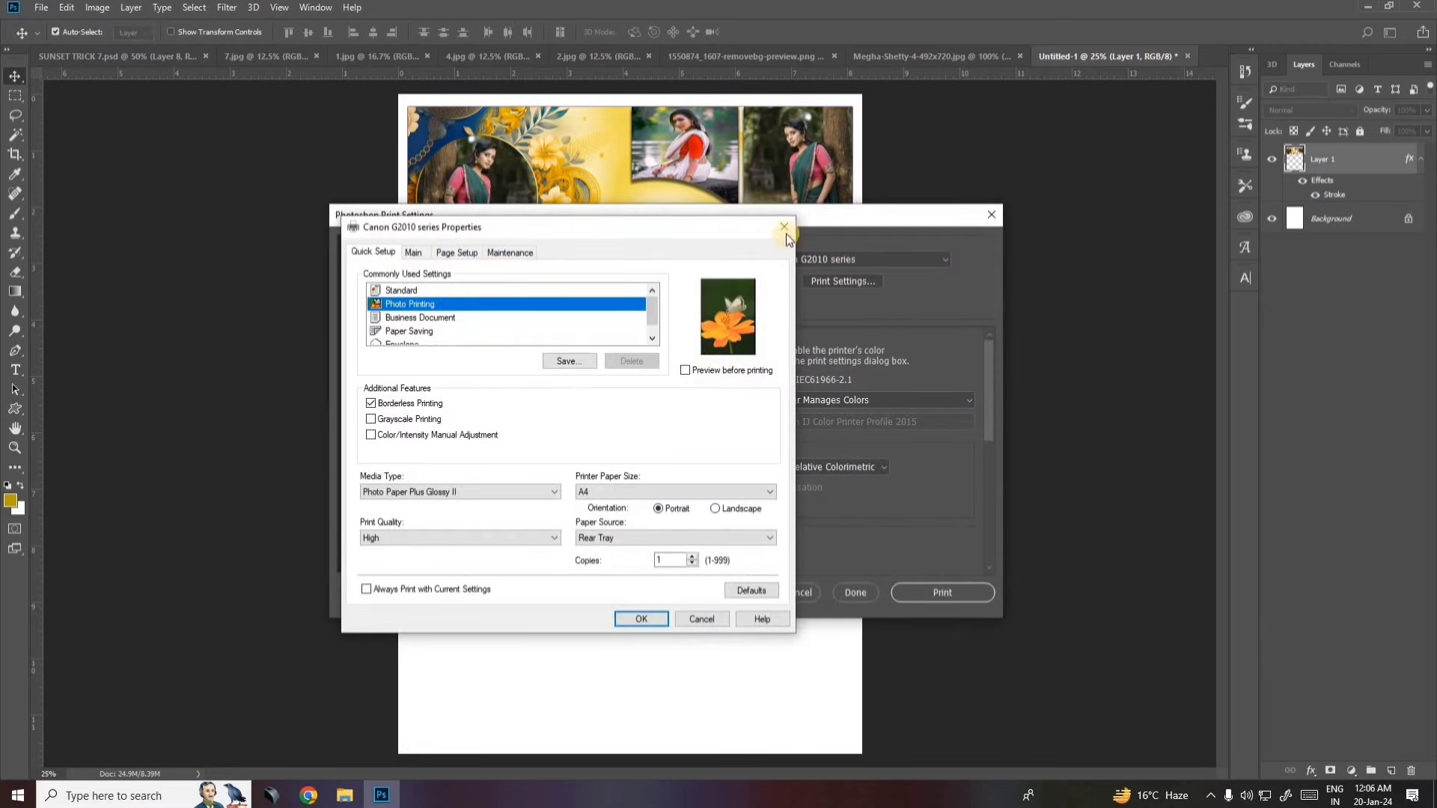
click(784, 227)
click(831, 260)
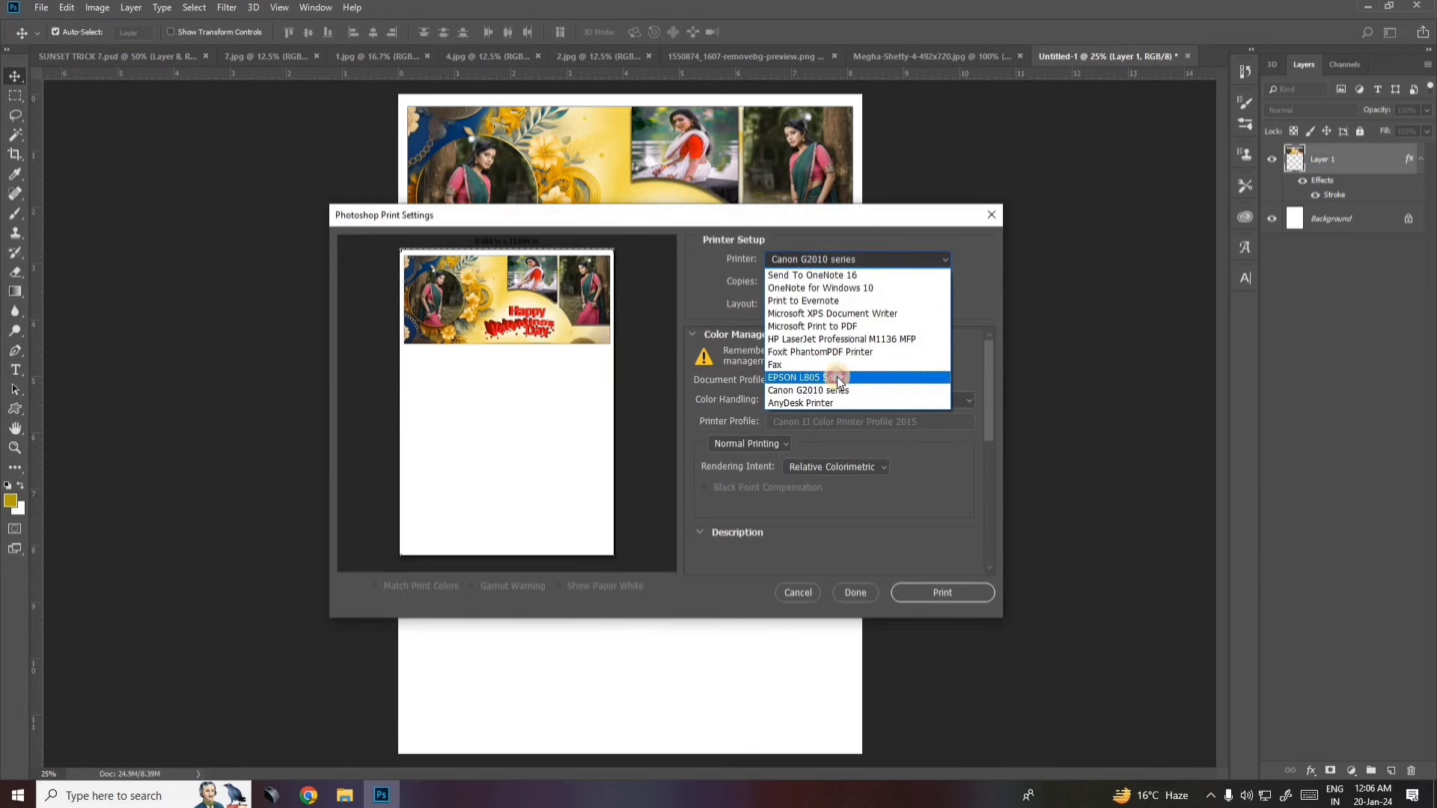
click(837, 378)
Set the EPSON properties to A4 borderless, Epson Matte paper, High quality.
click(852, 281)
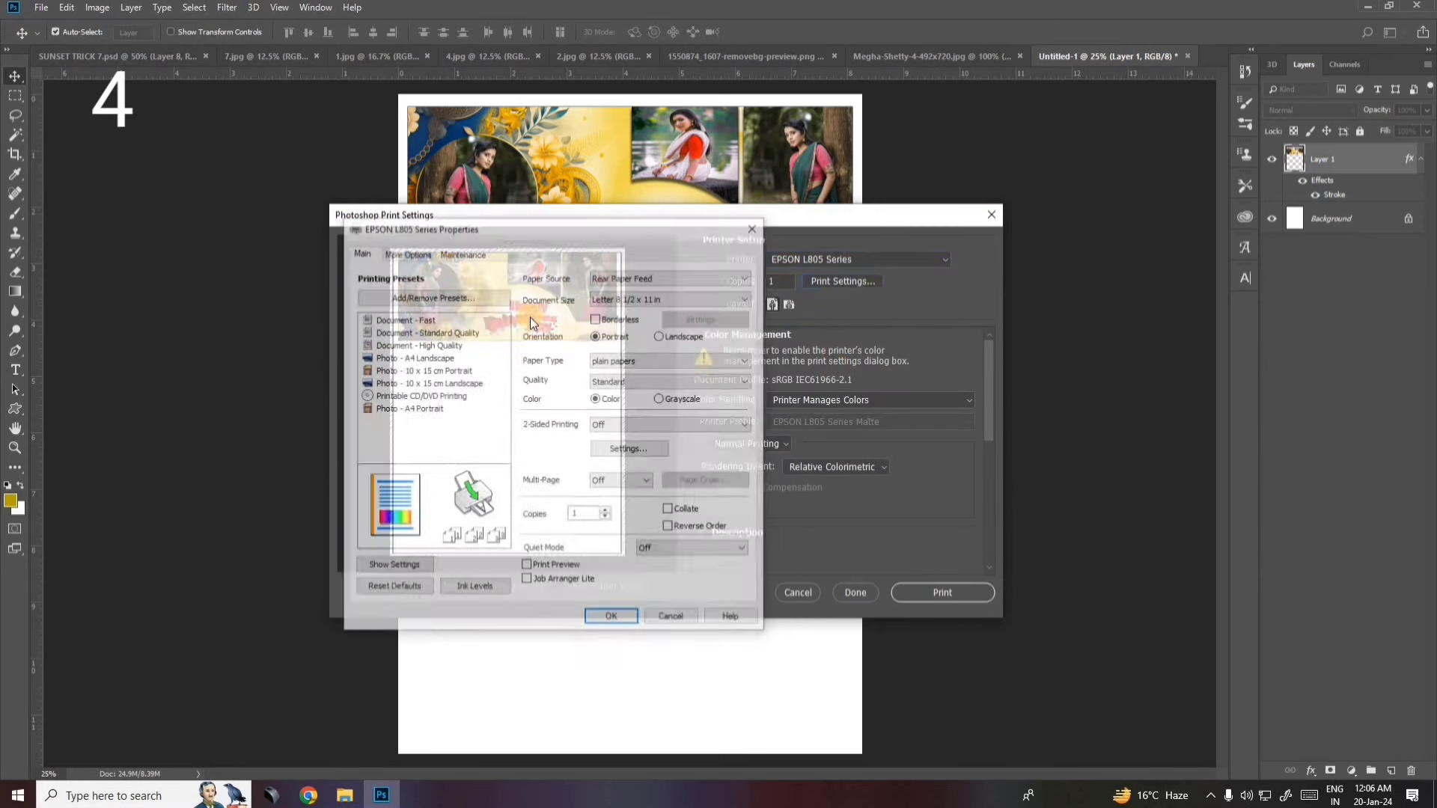
click(449, 344)
click(621, 299)
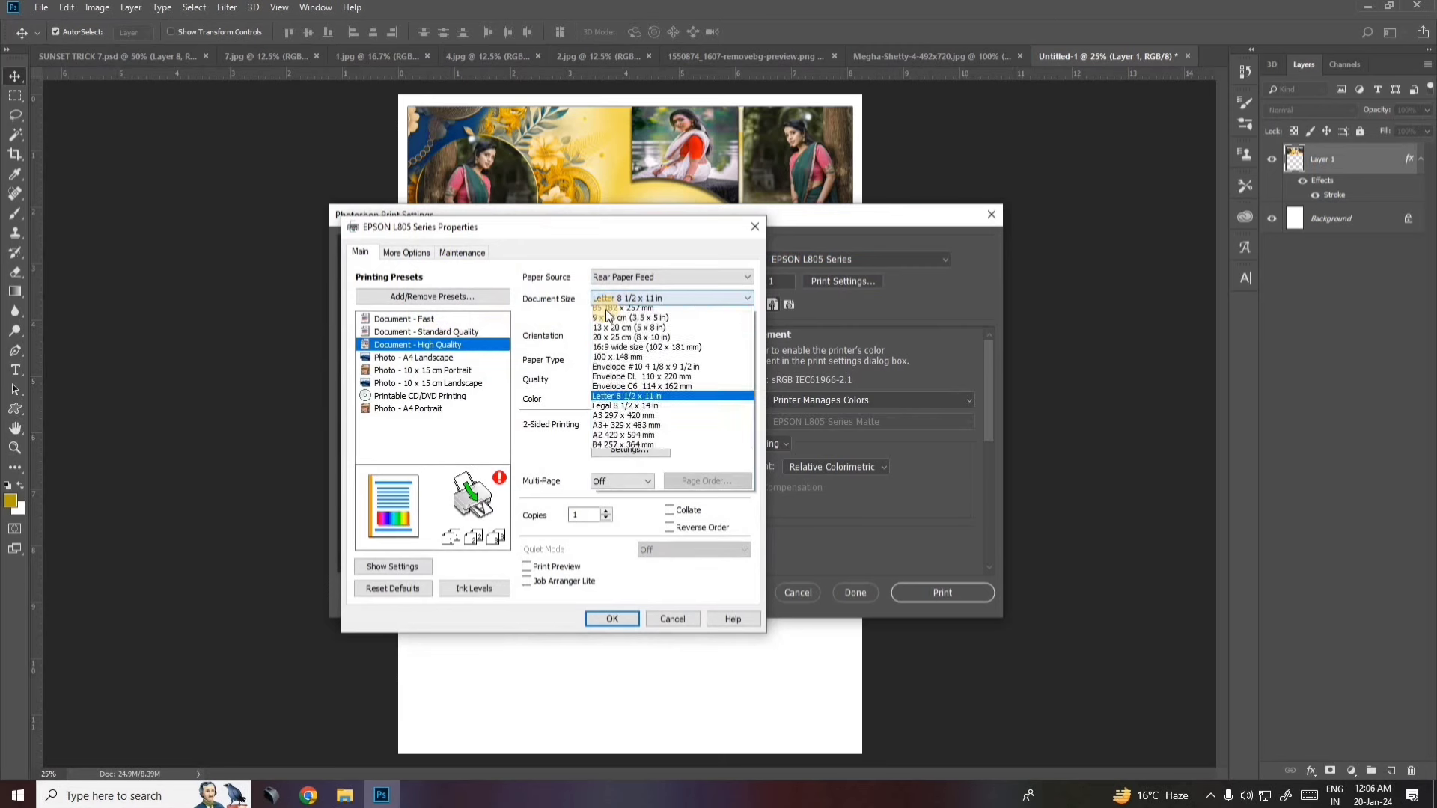
click(604, 314)
click(627, 359)
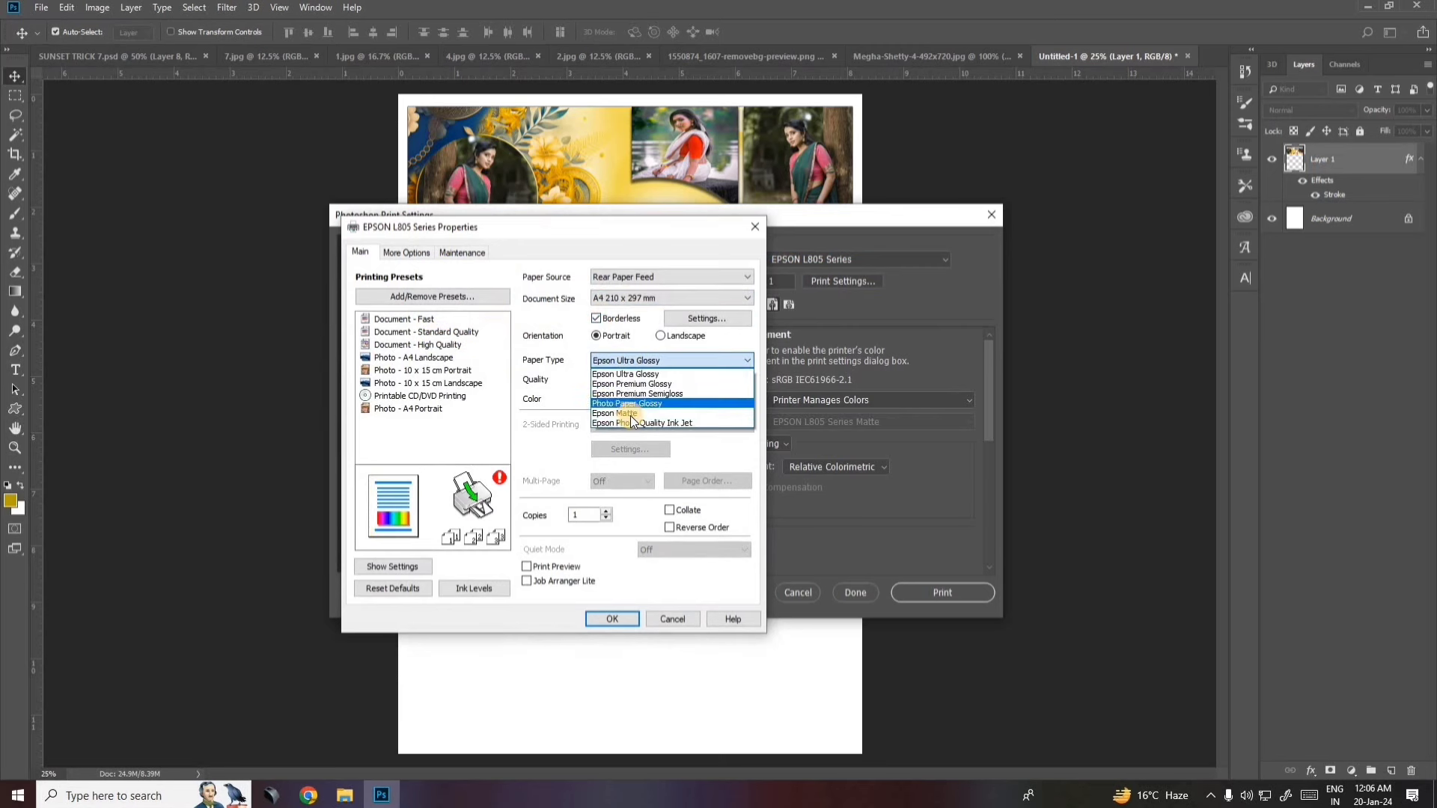
click(617, 419)
click(626, 383)
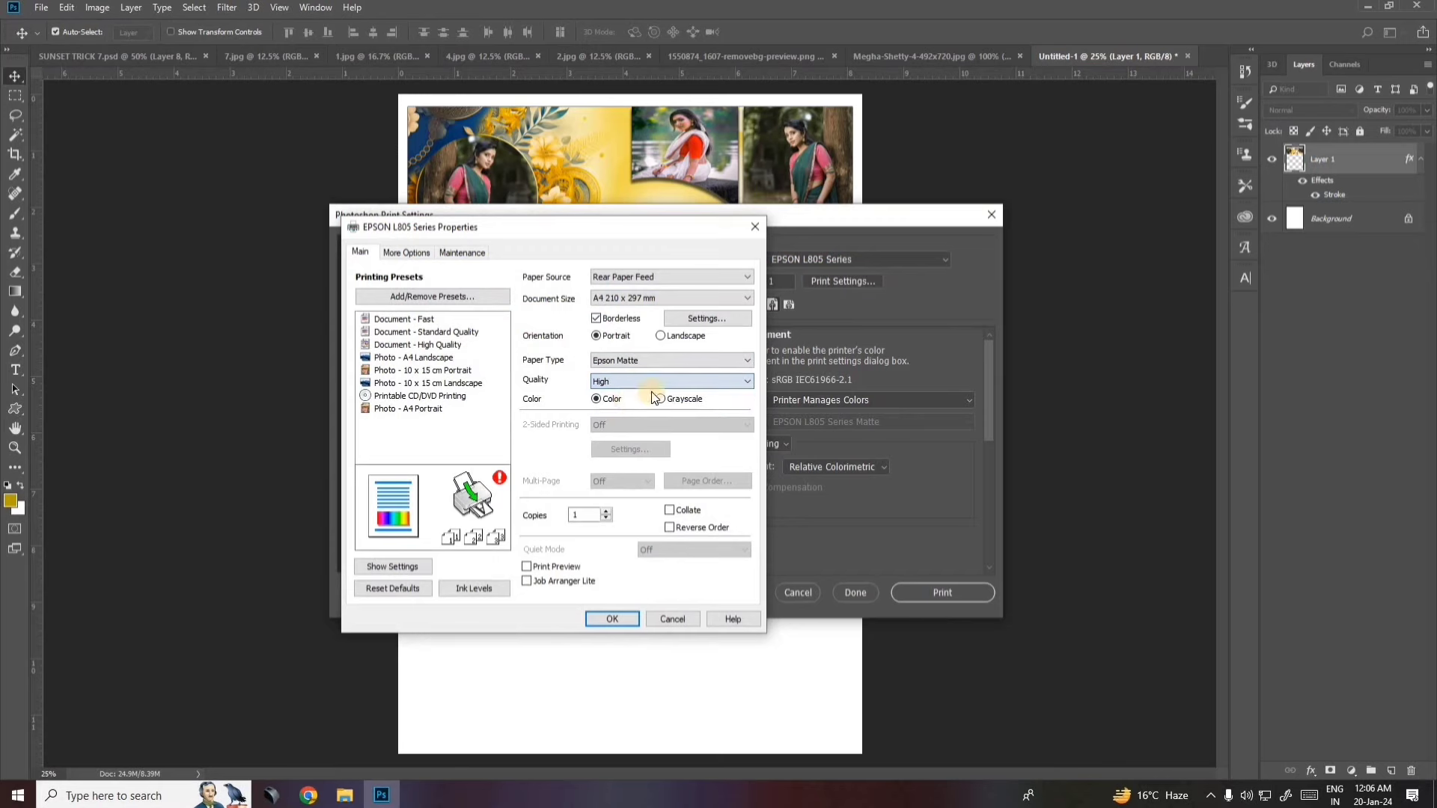
click(408, 255)
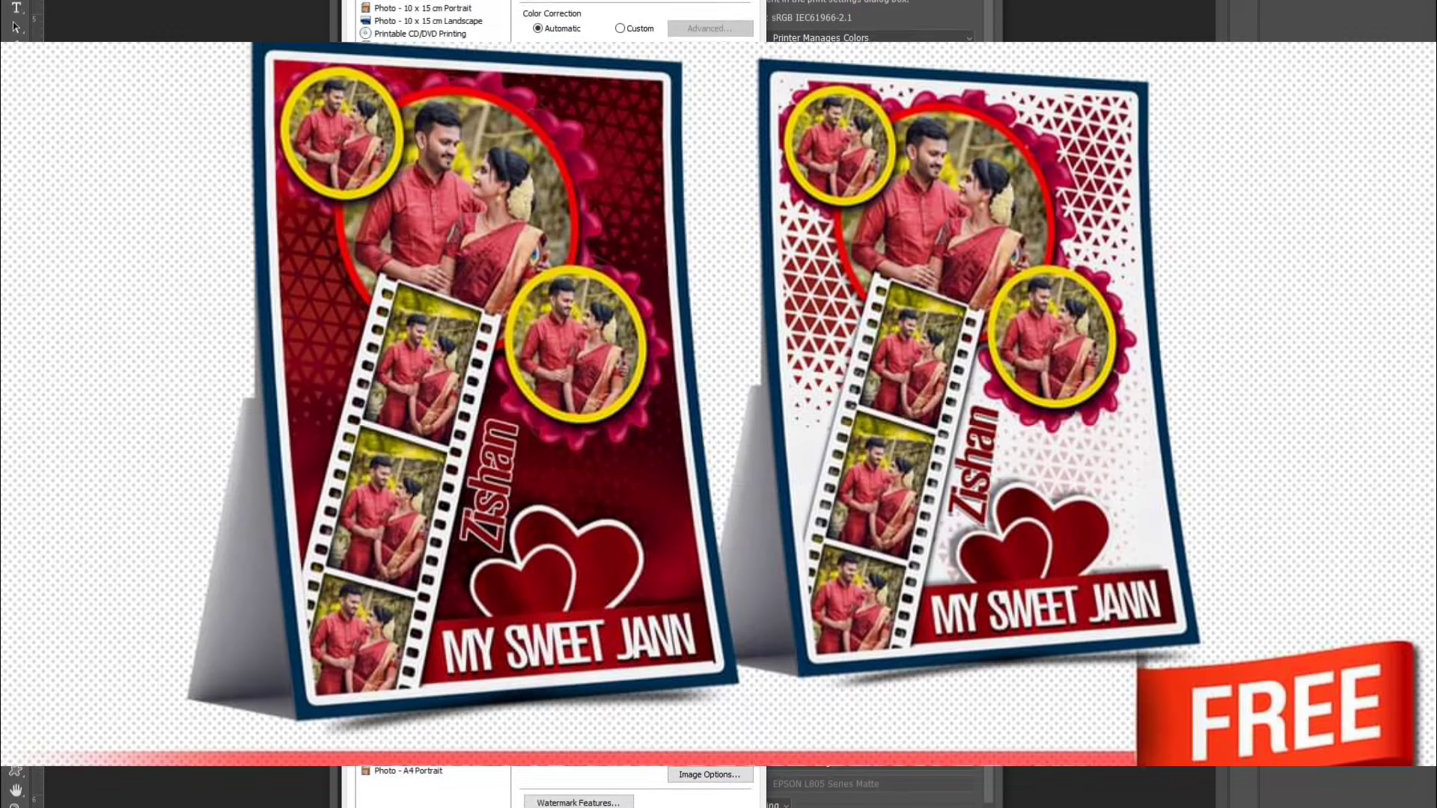